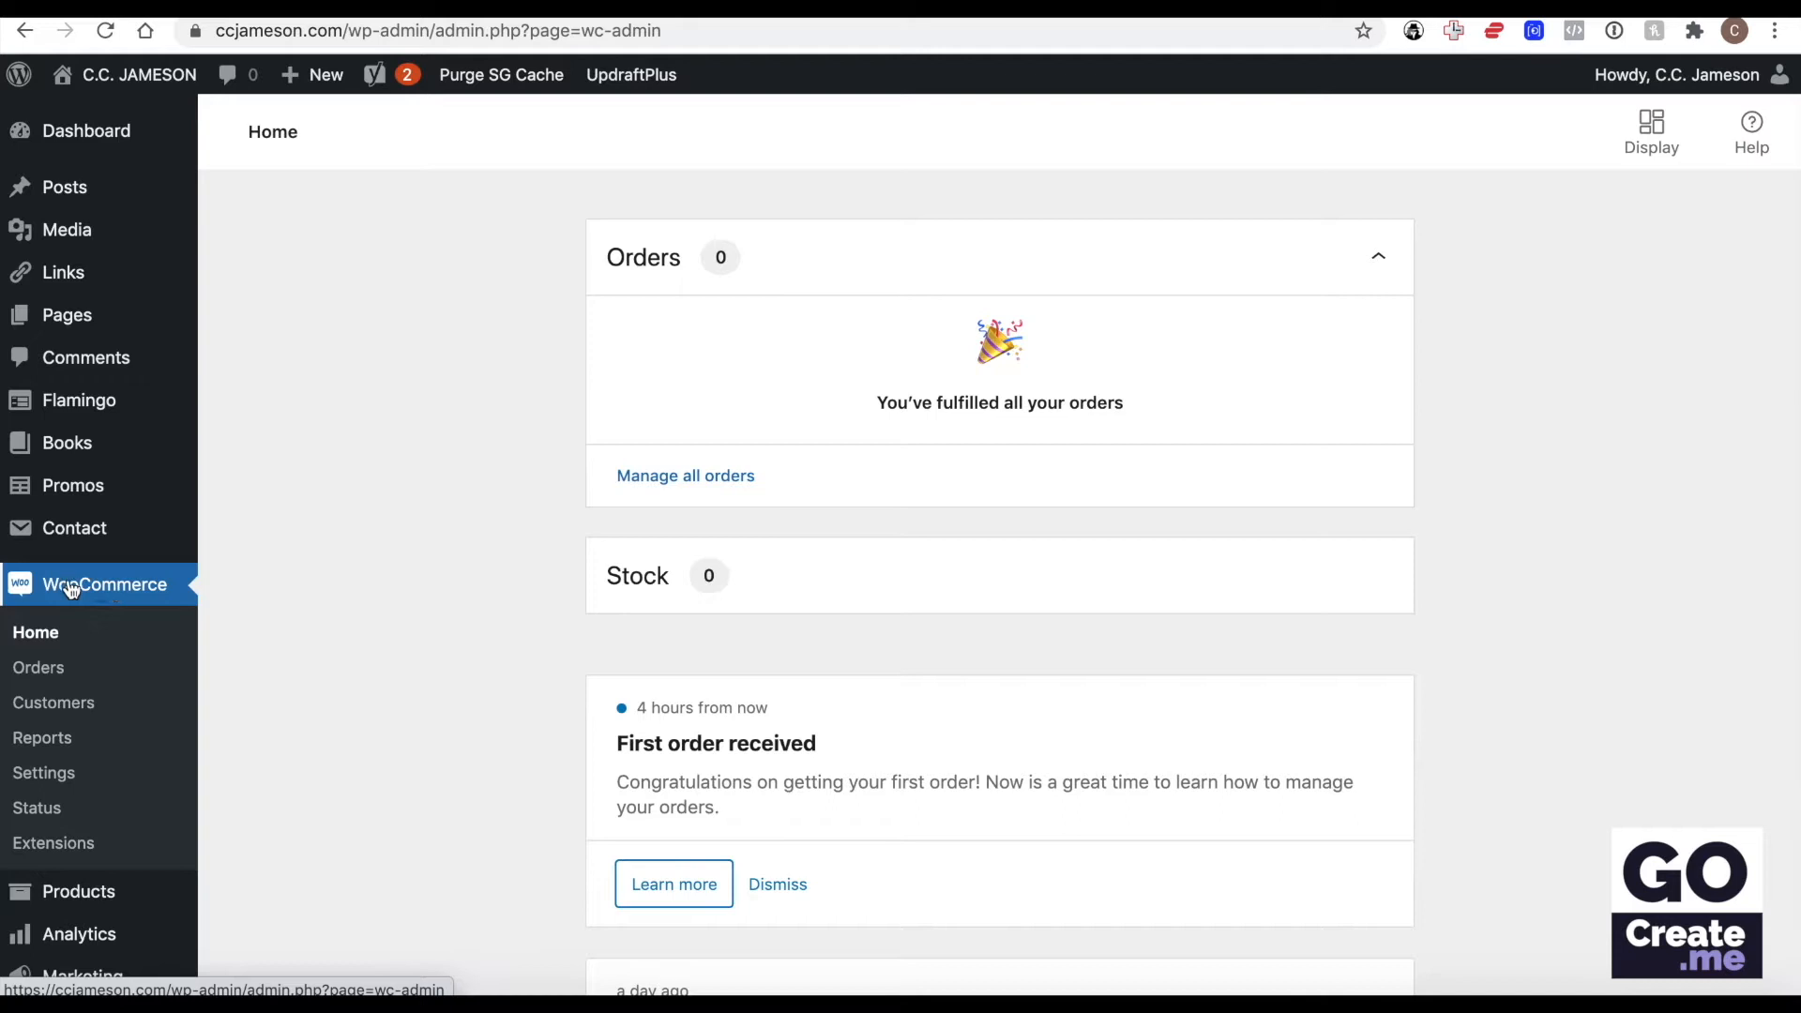
Open the WooCommerce settings, glance at the Products settings and return to the General settings.
left_click(44, 774)
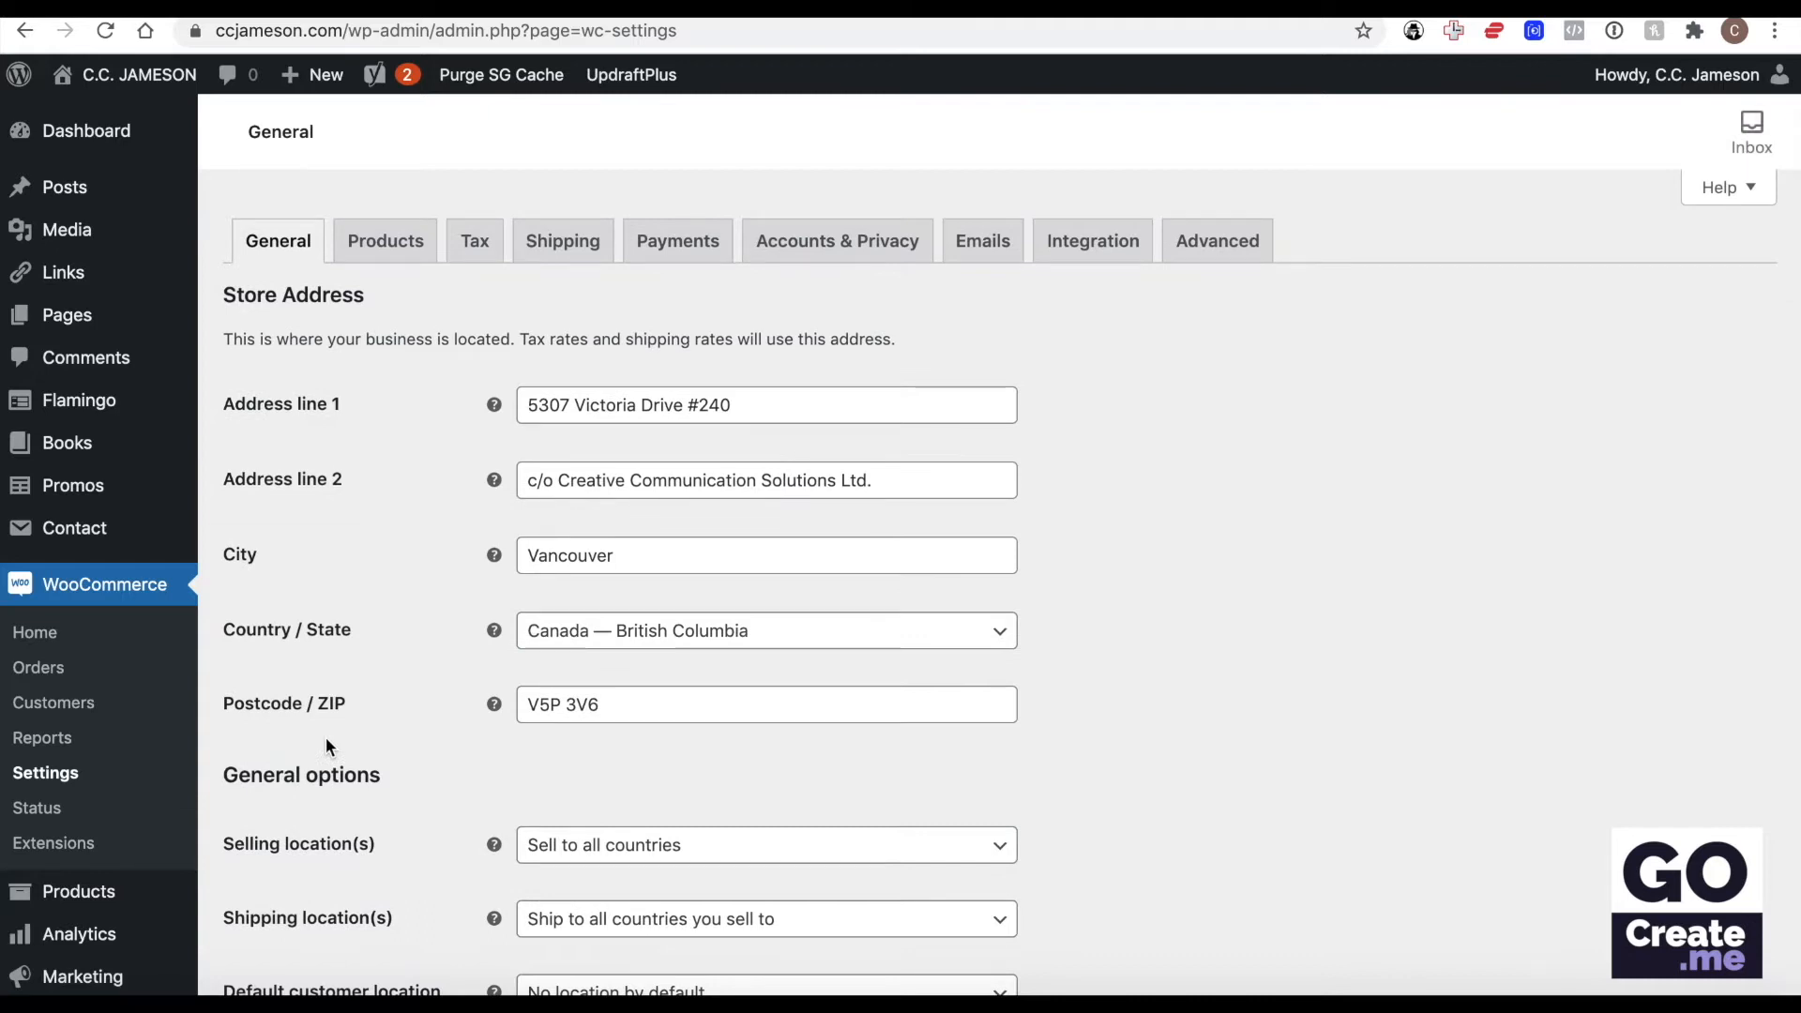
left_click(404, 247)
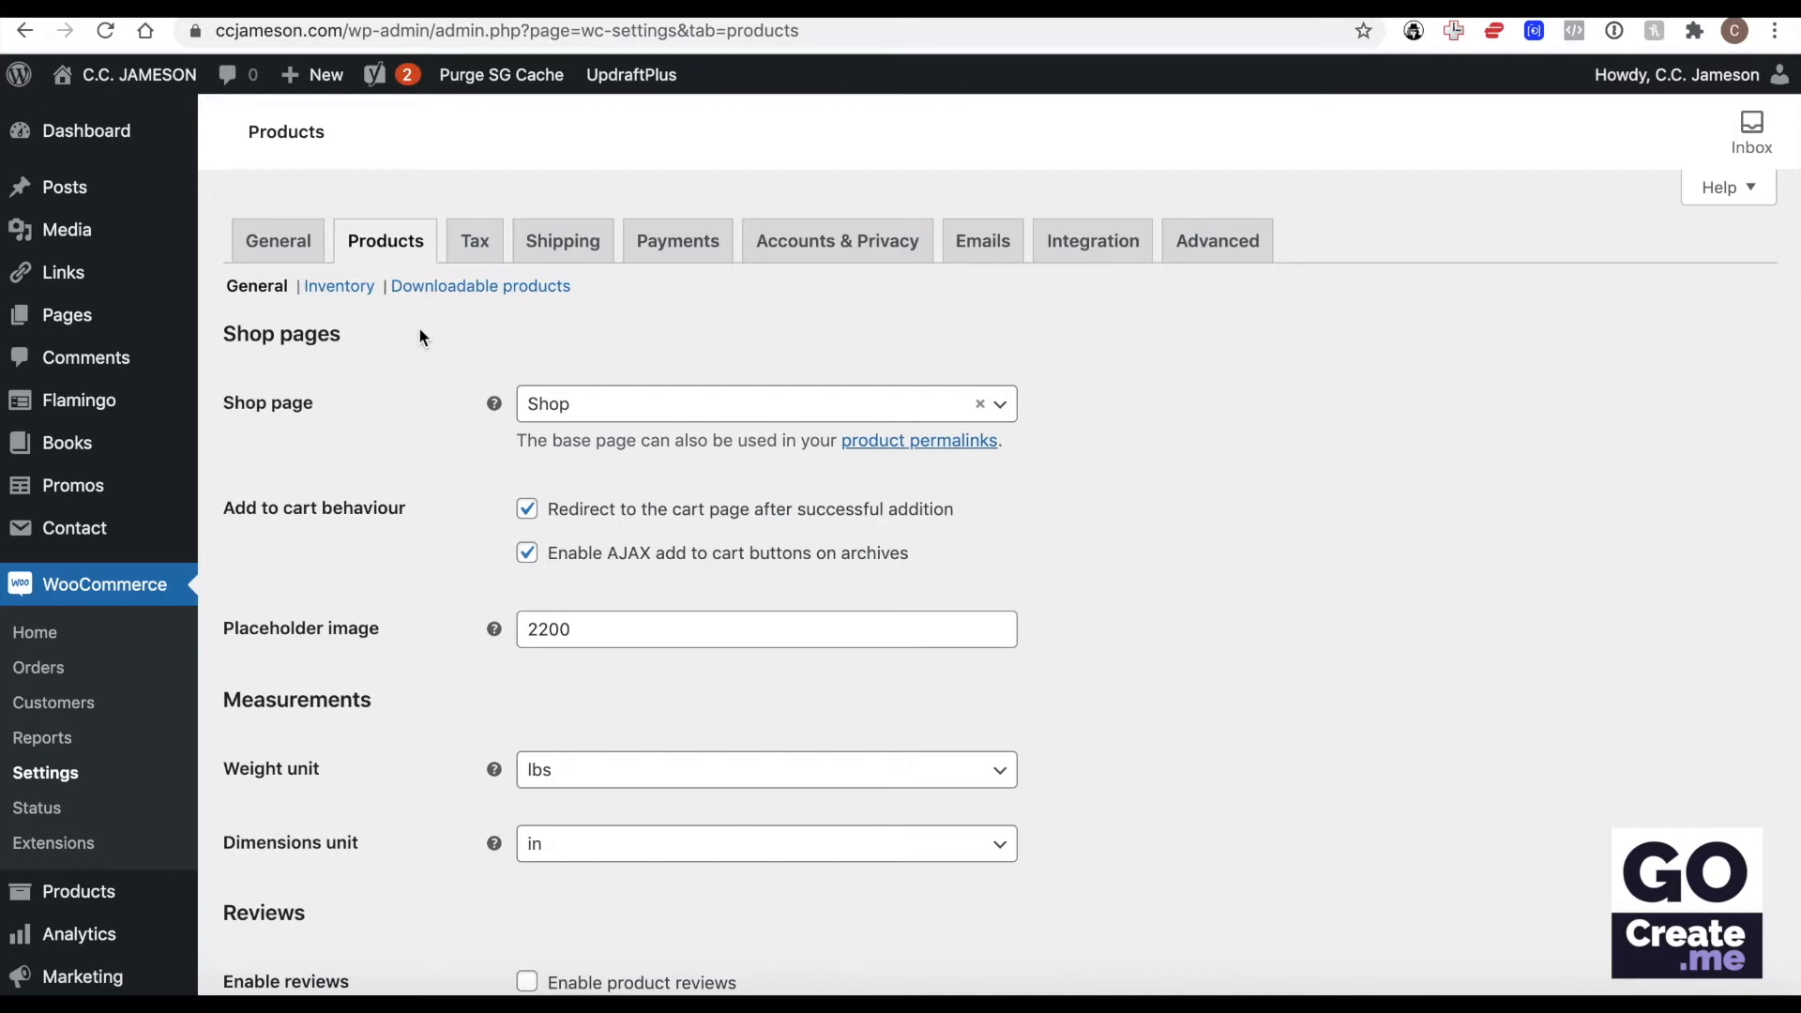
left_click(261, 247)
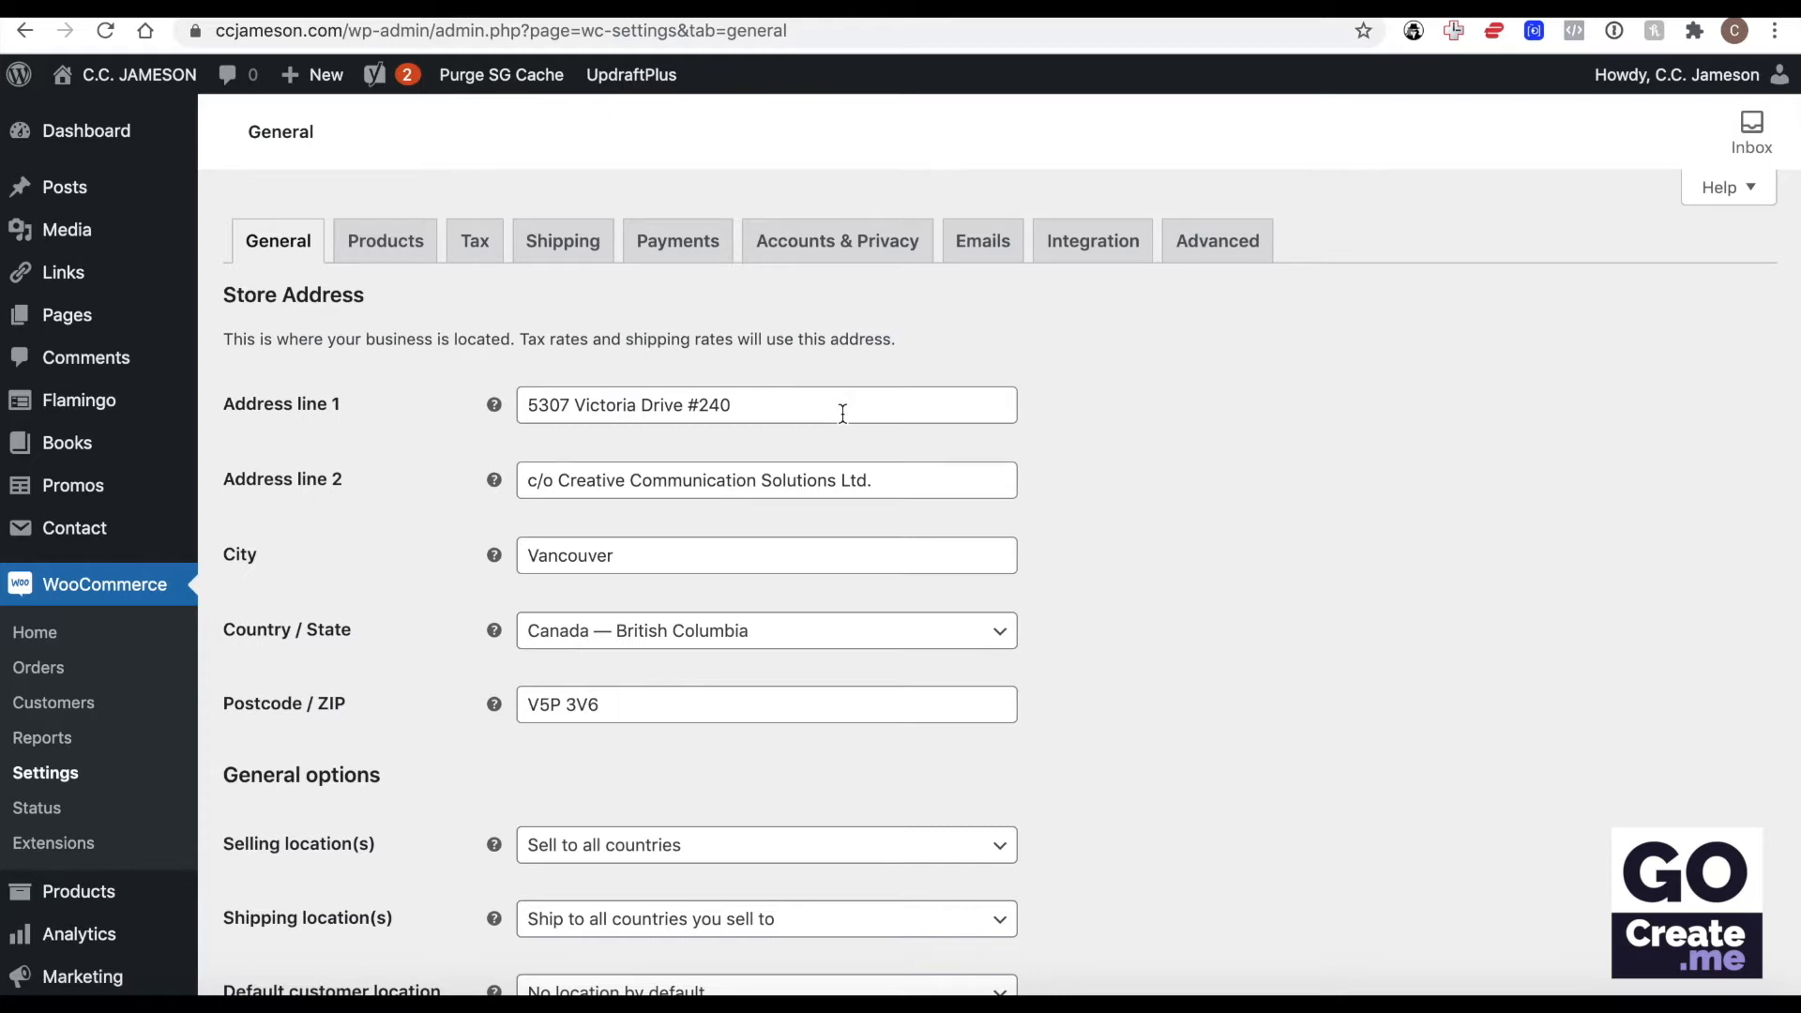
Try restricting the selling locations to specific countries, adding United States (US) and Canada.
scroll(1097, 391, "down", 5)
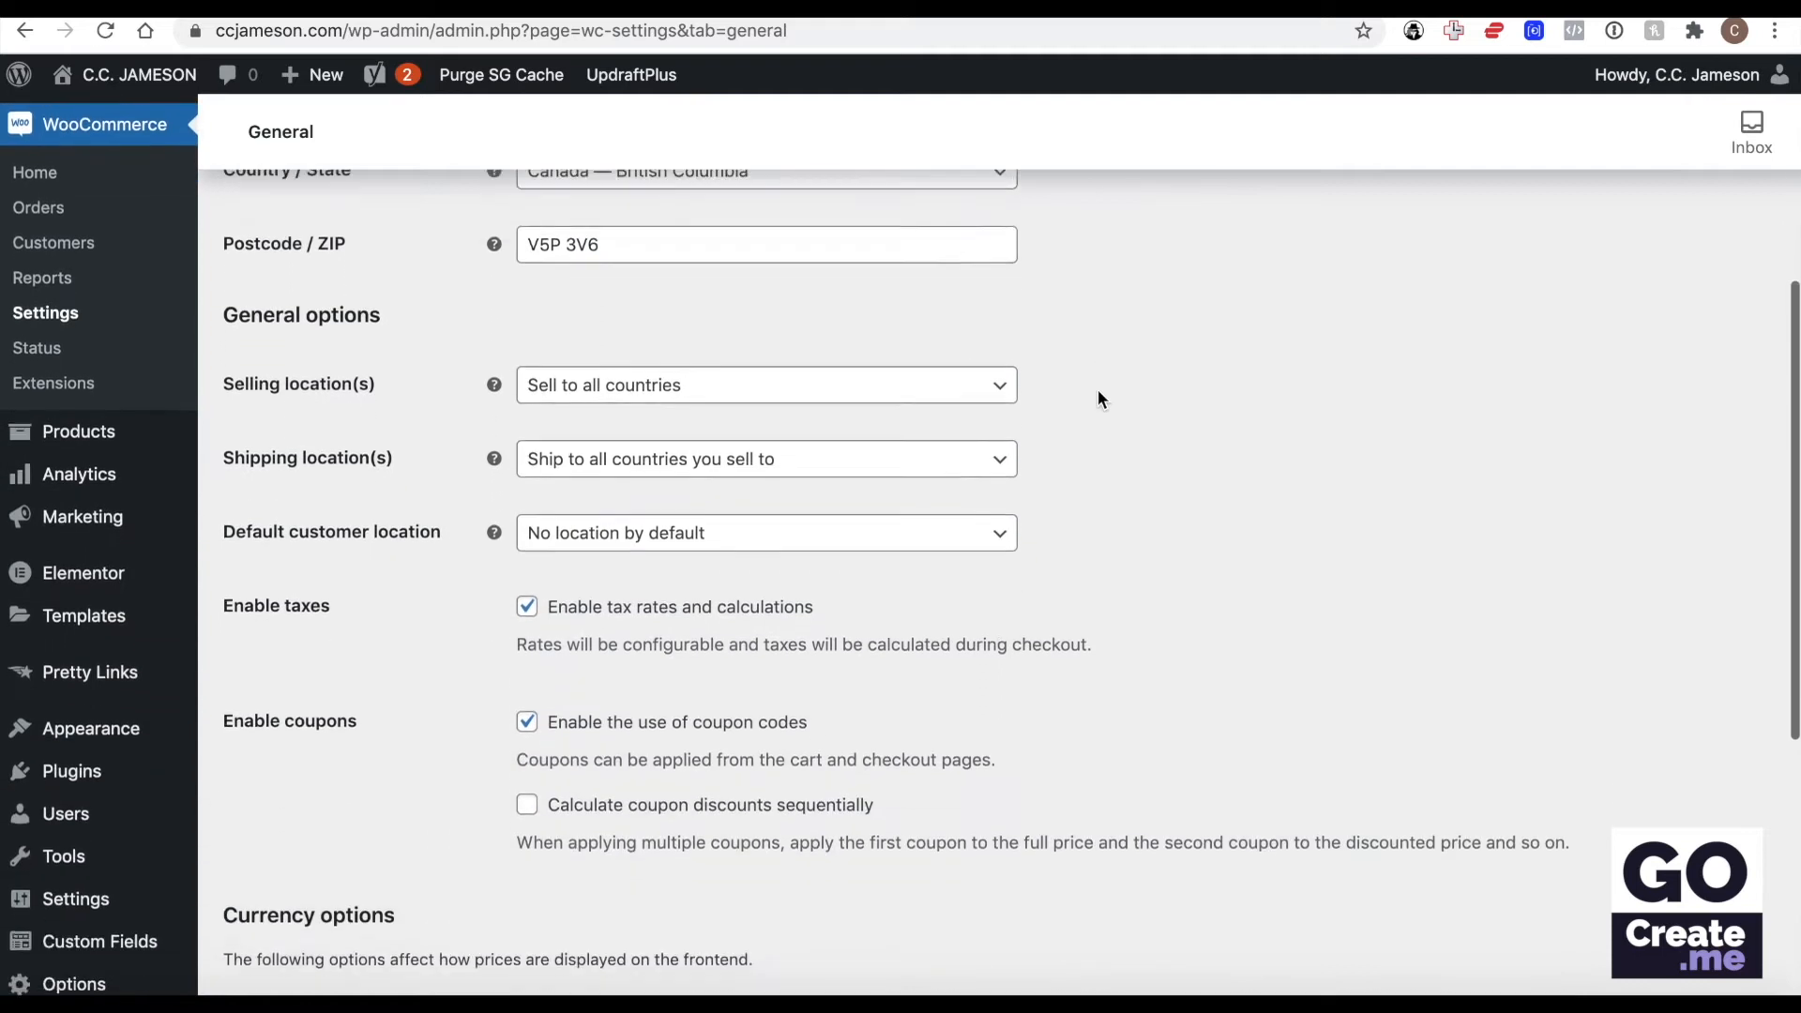
left_click(740, 355)
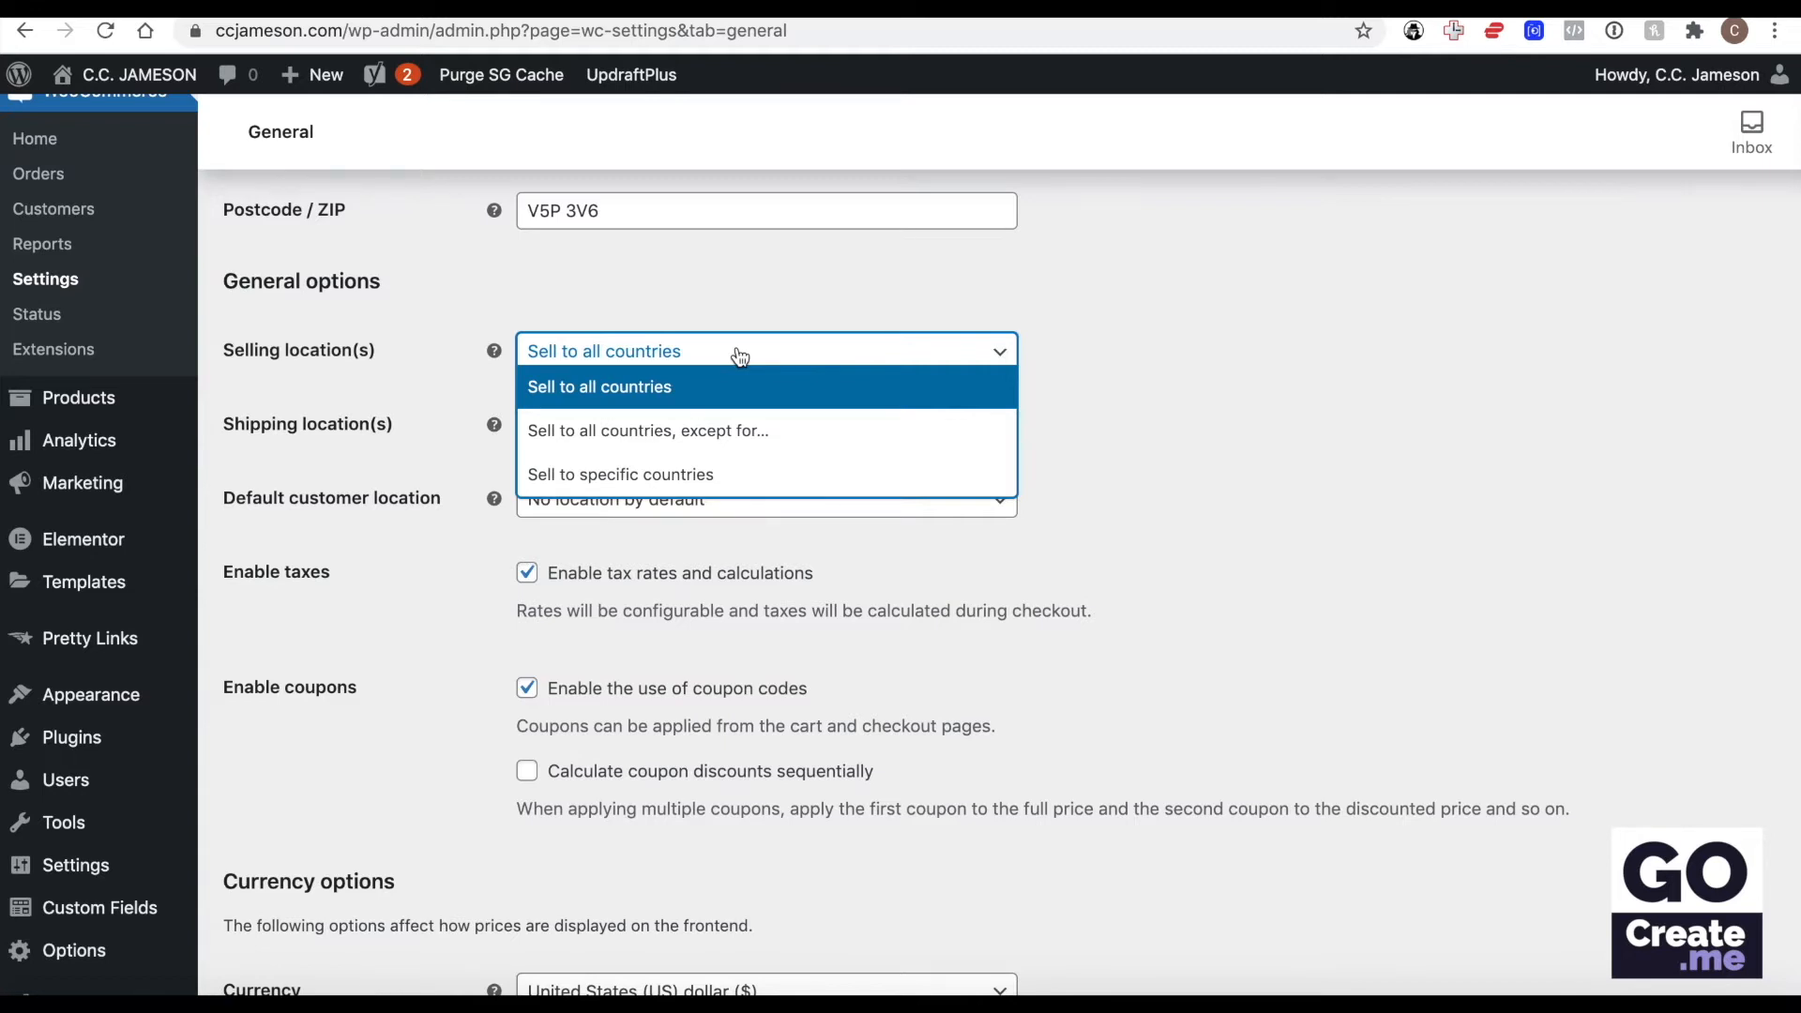
left_click(627, 476)
left_click(654, 437)
type("united")
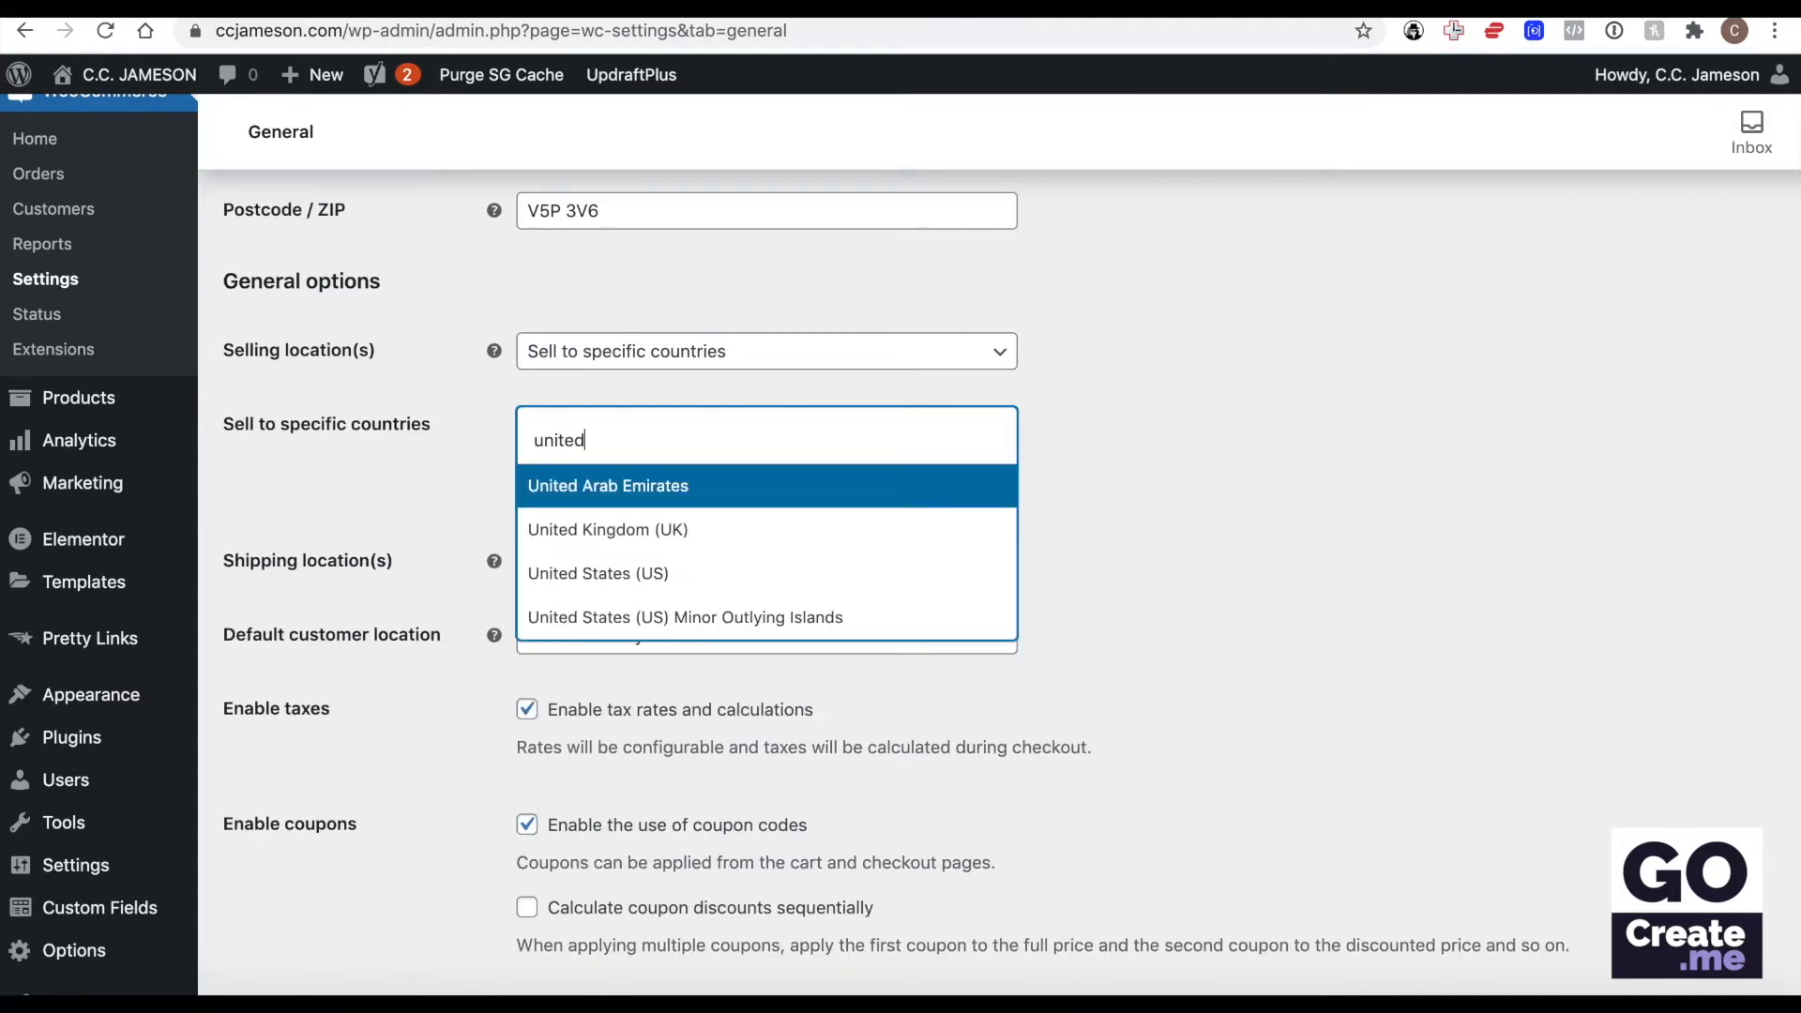
left_click(665, 583)
left_click(863, 449)
type("cna")
key("BackSpace")
key("BackSpace")
type("an")
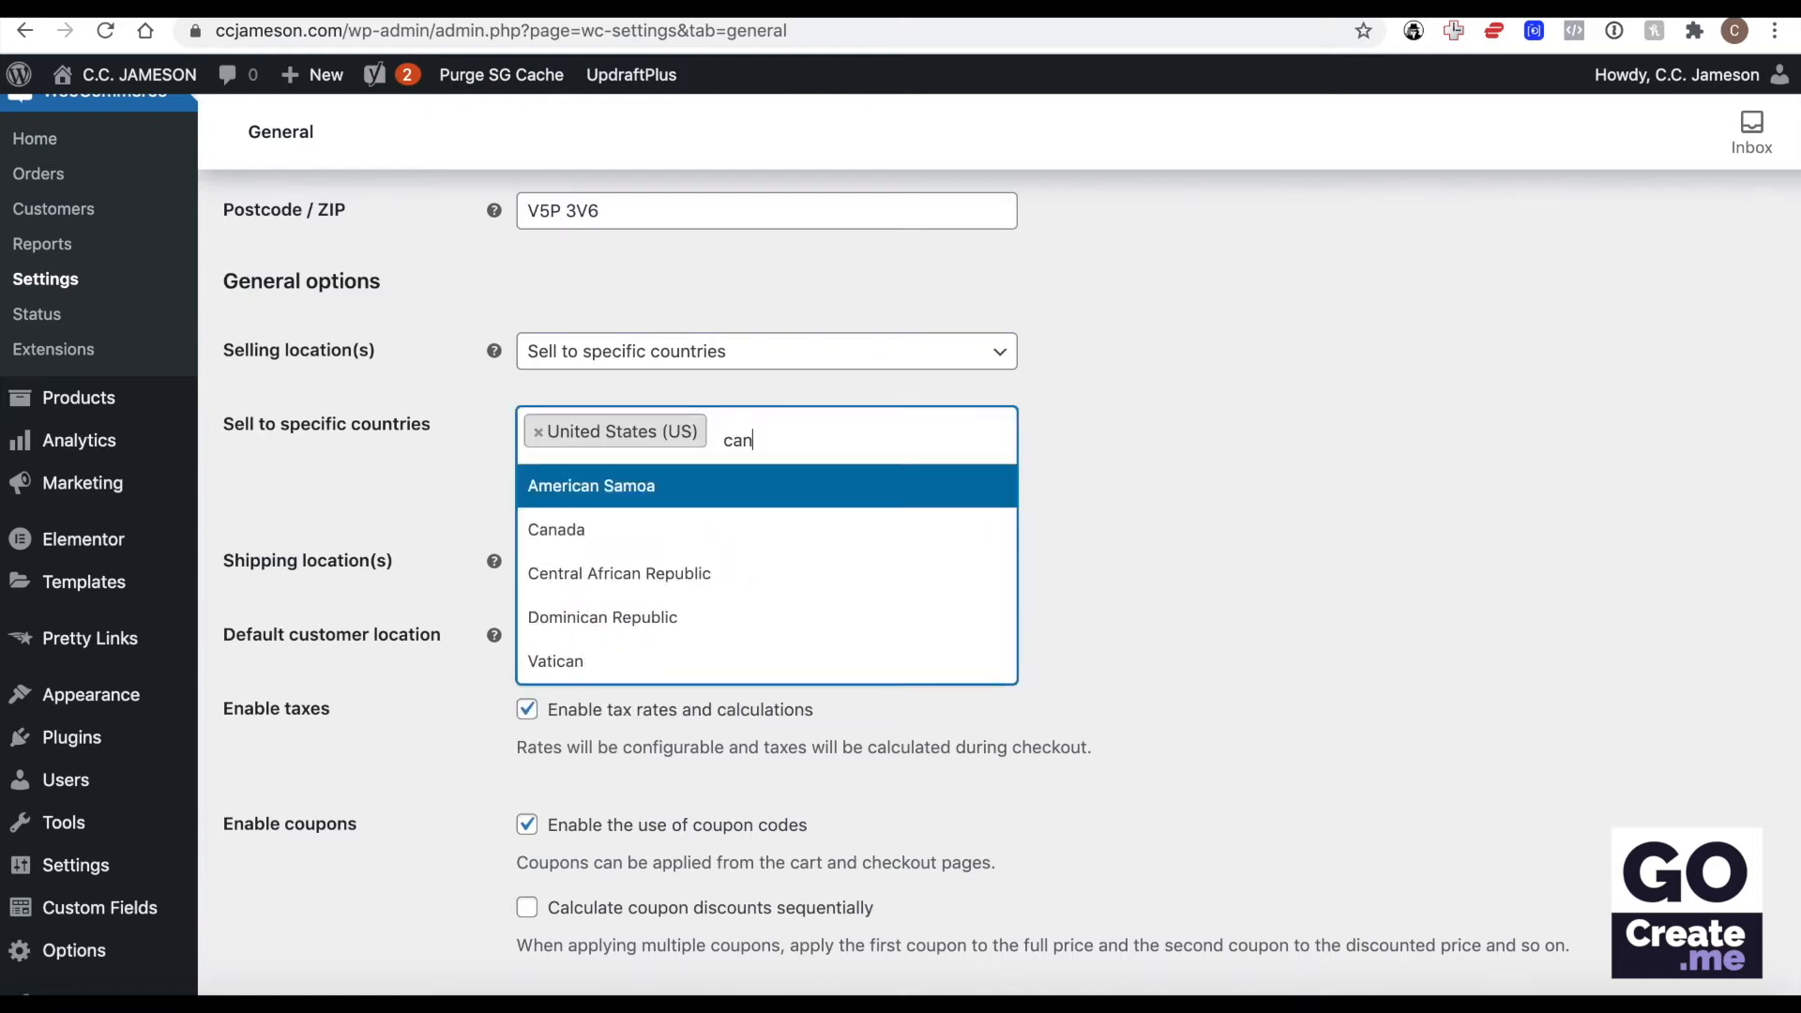
left_click(702, 525)
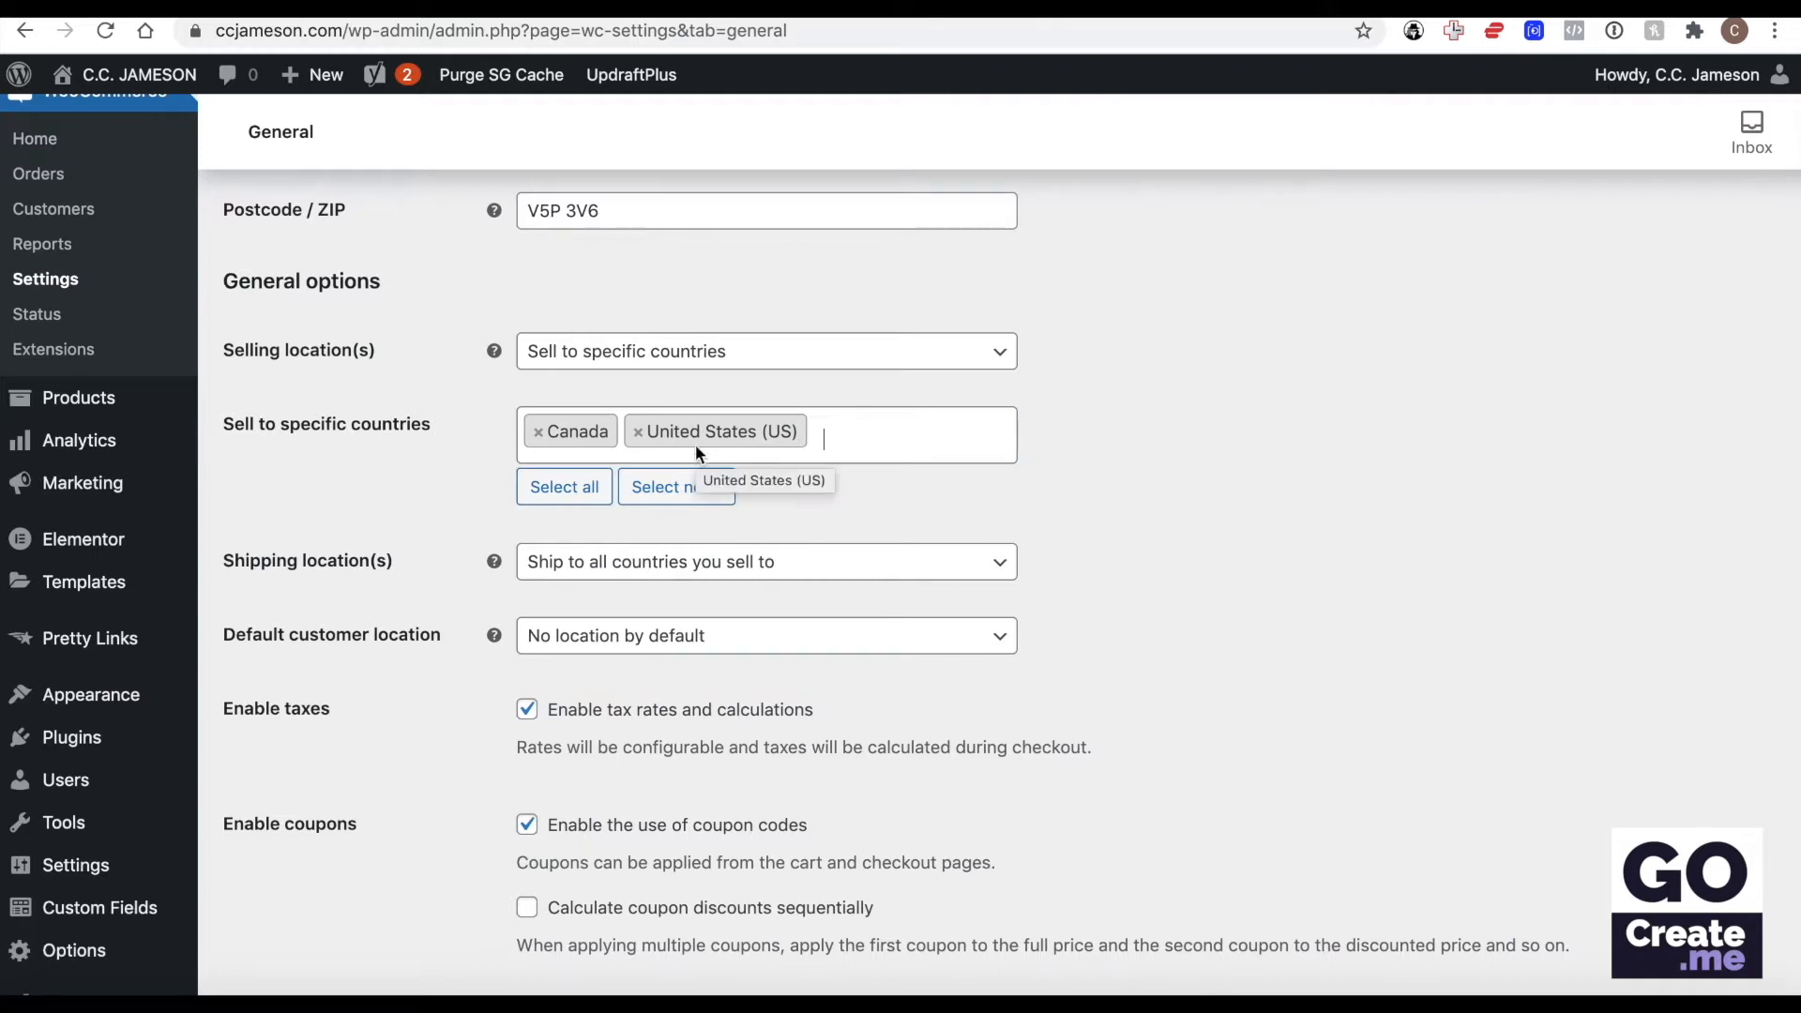
Set the selling location back to all countries and the shipping location to all countries you sell to.
left_click(637, 432)
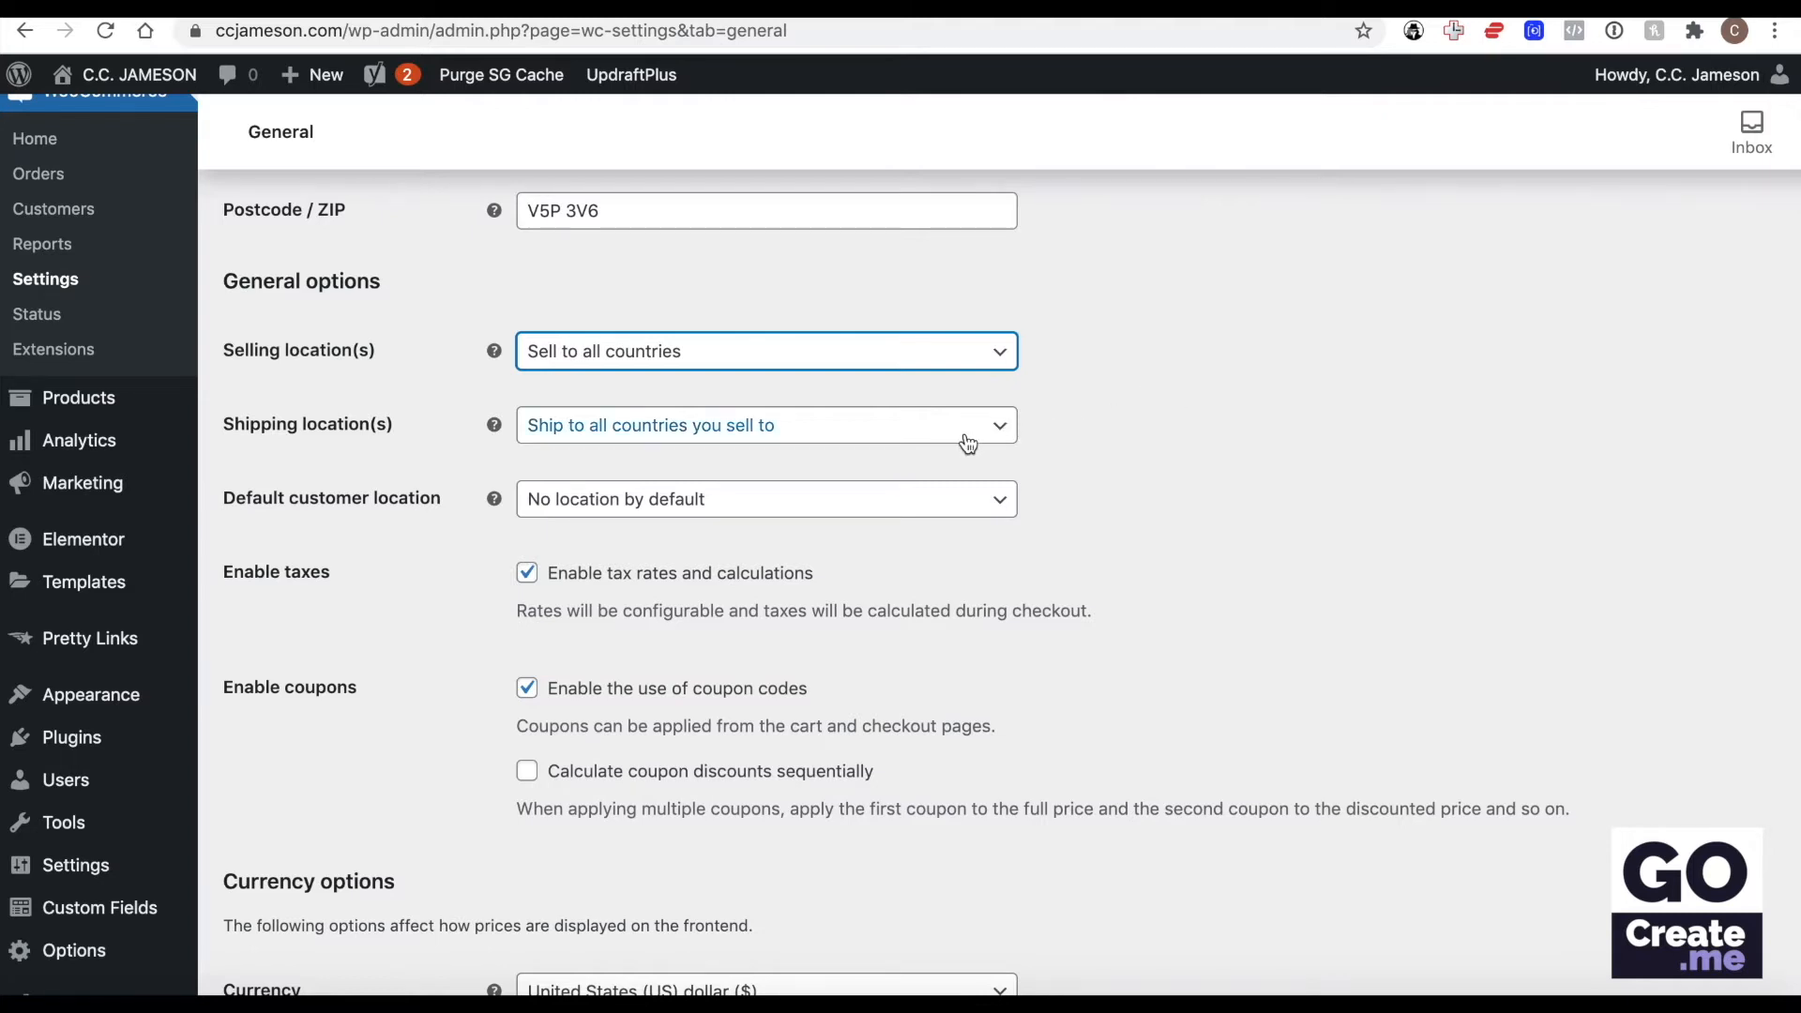
left_click(847, 424)
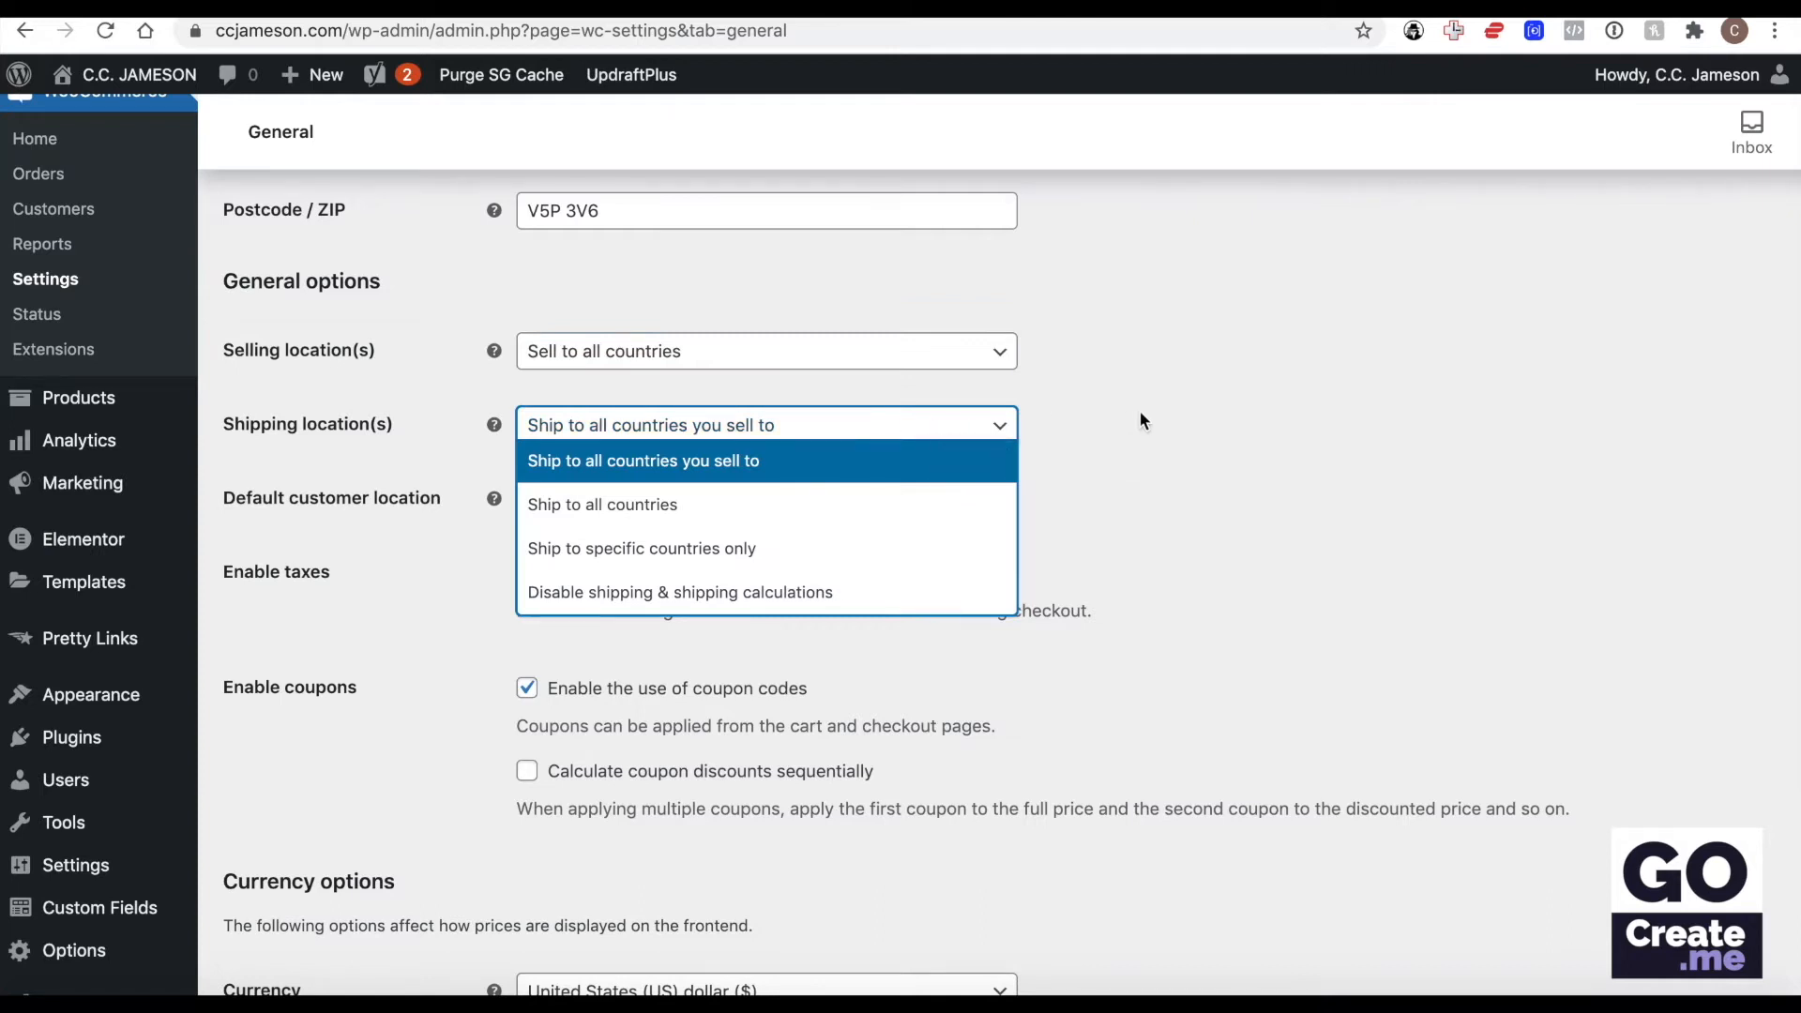
left_click(751, 468)
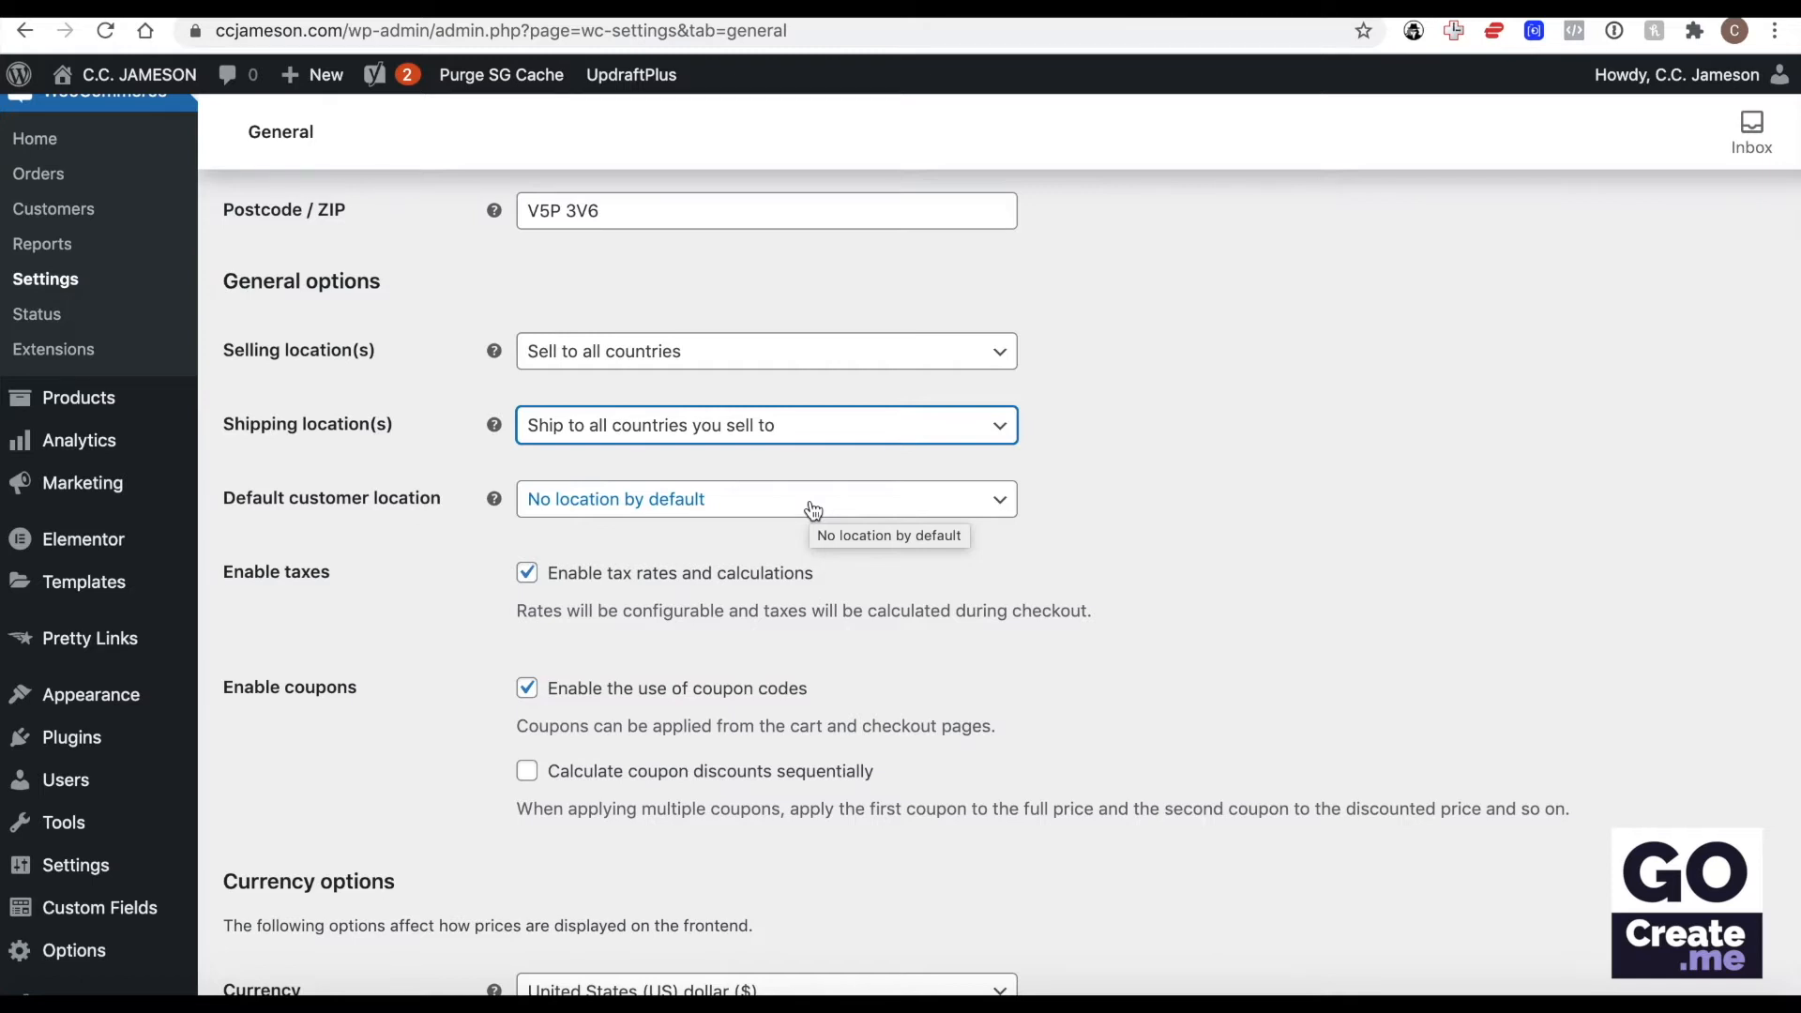
Save the general store settings and recheck the location, tax and coupon options.
scroll(896, 403, "down", 3)
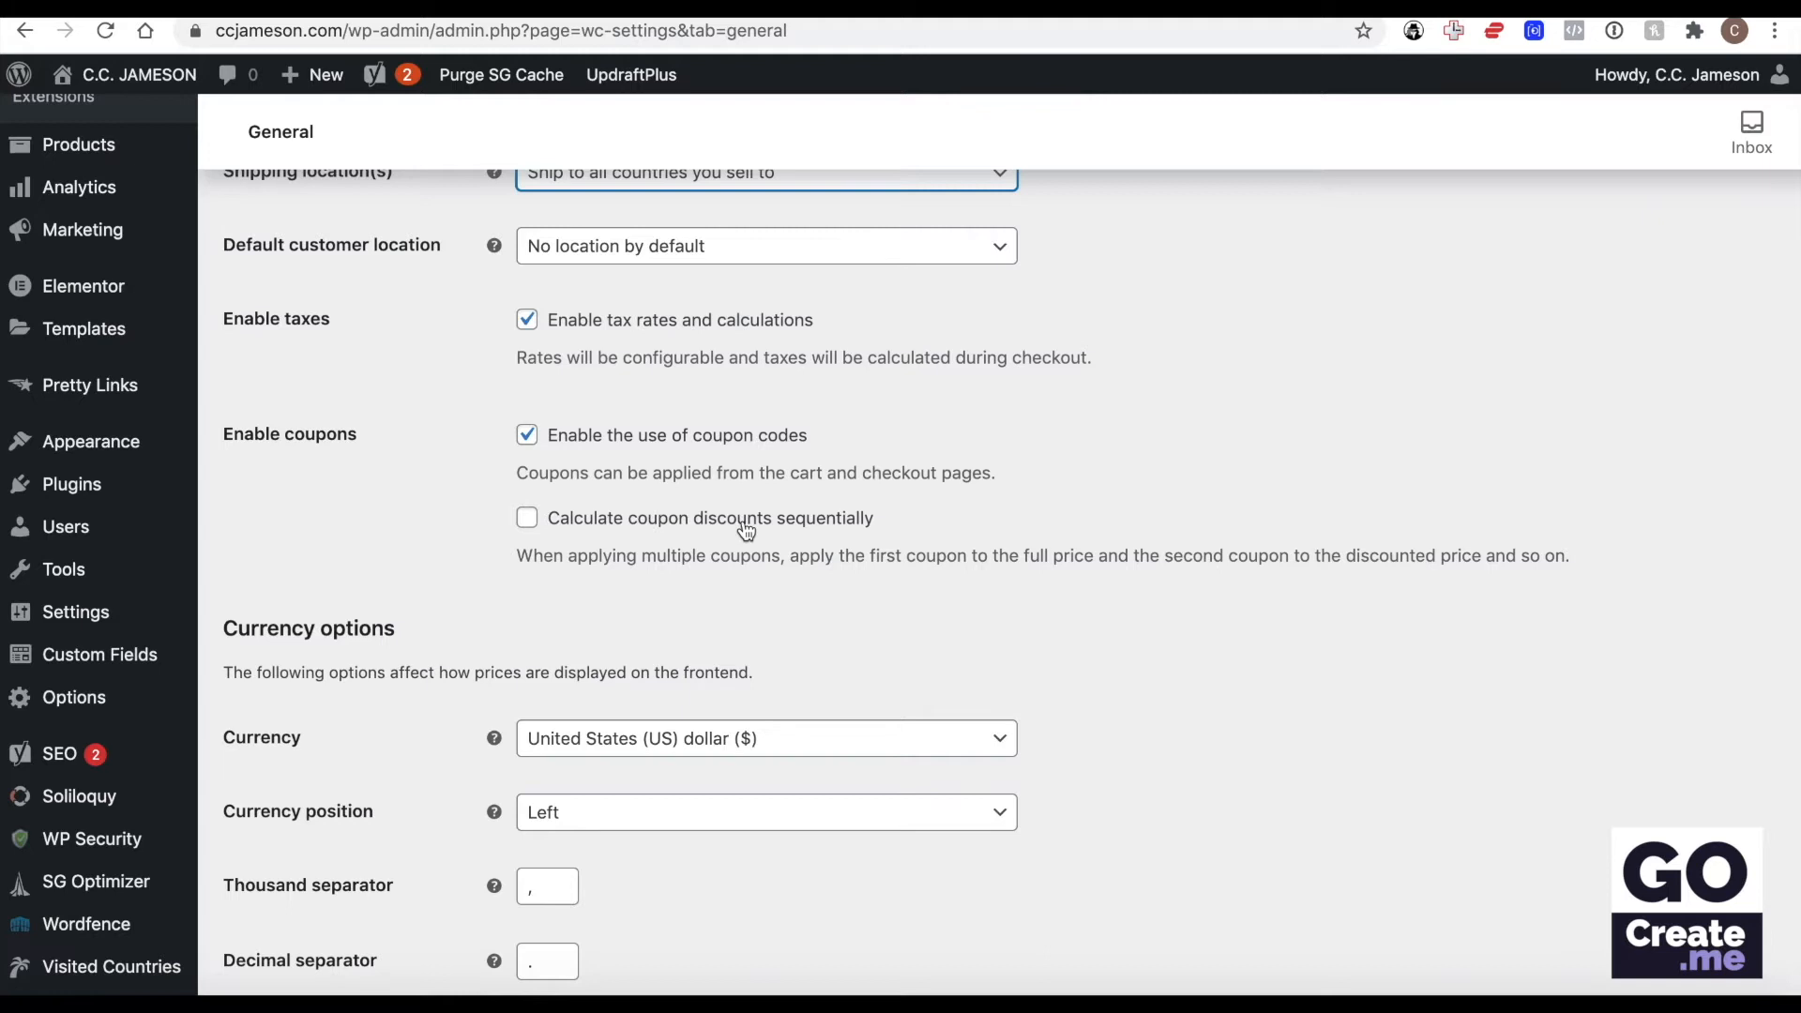
scroll(746, 531, "down", 5)
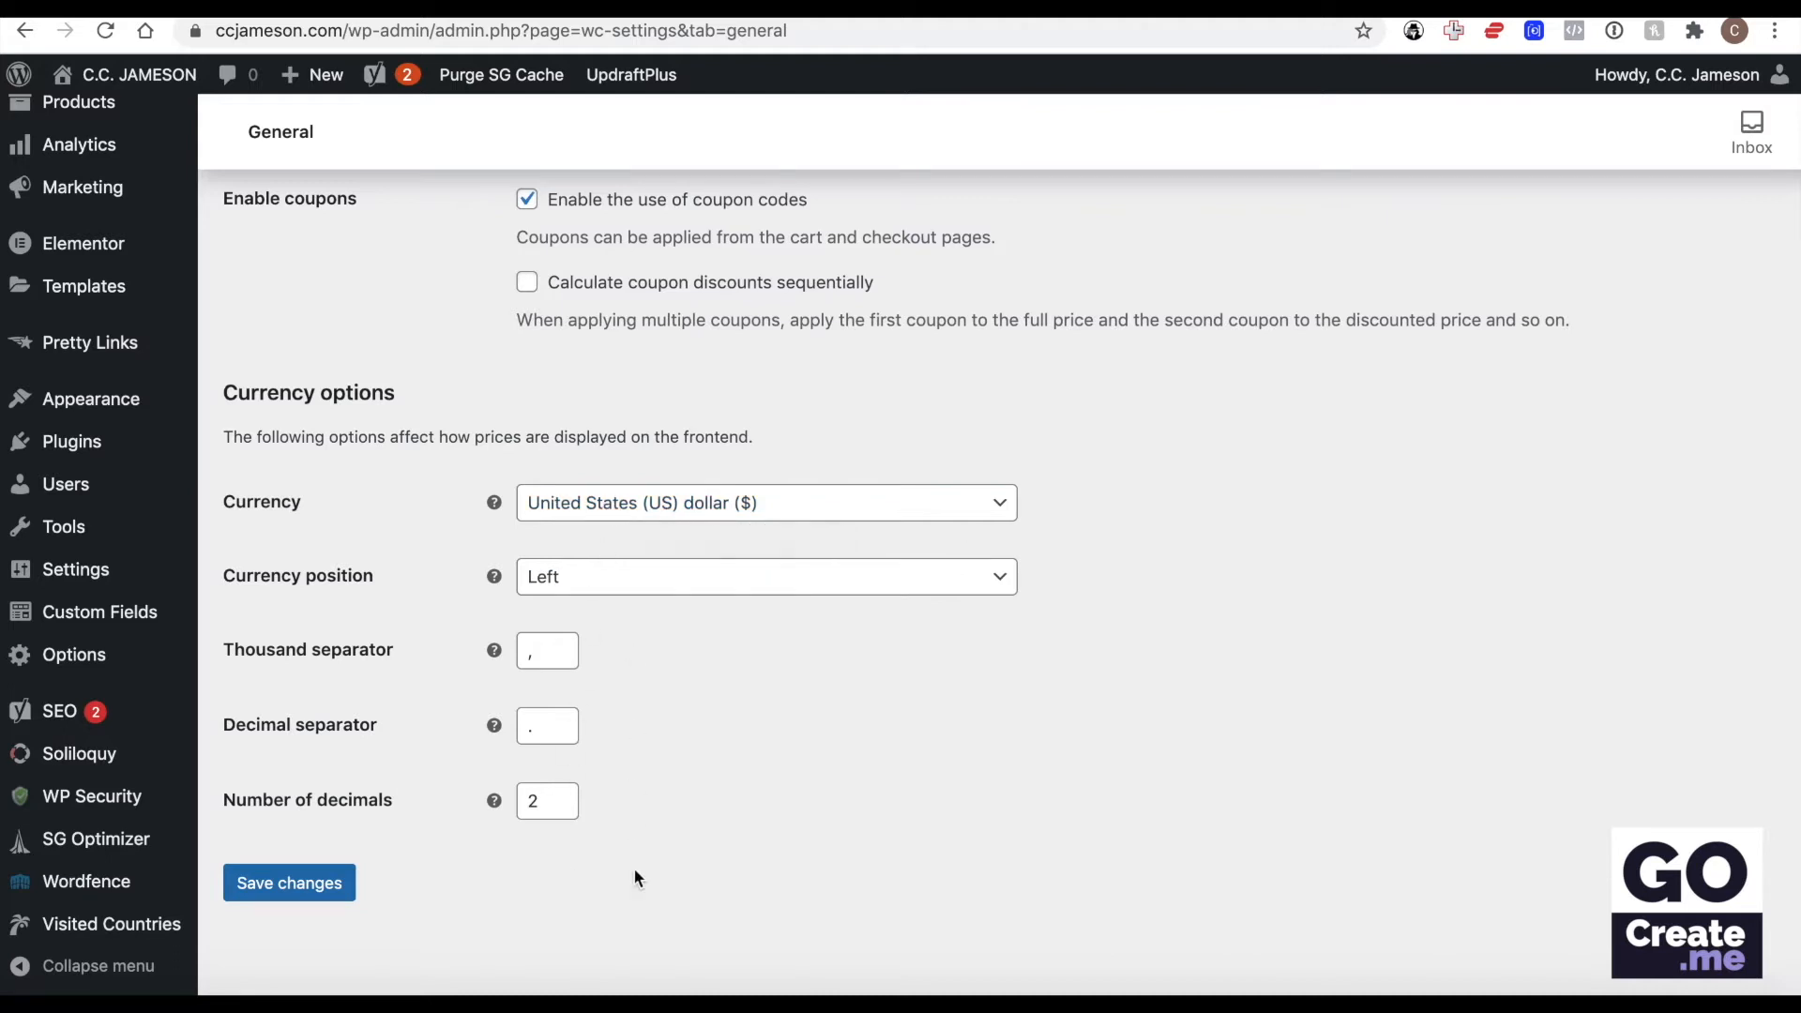
left_click(282, 882)
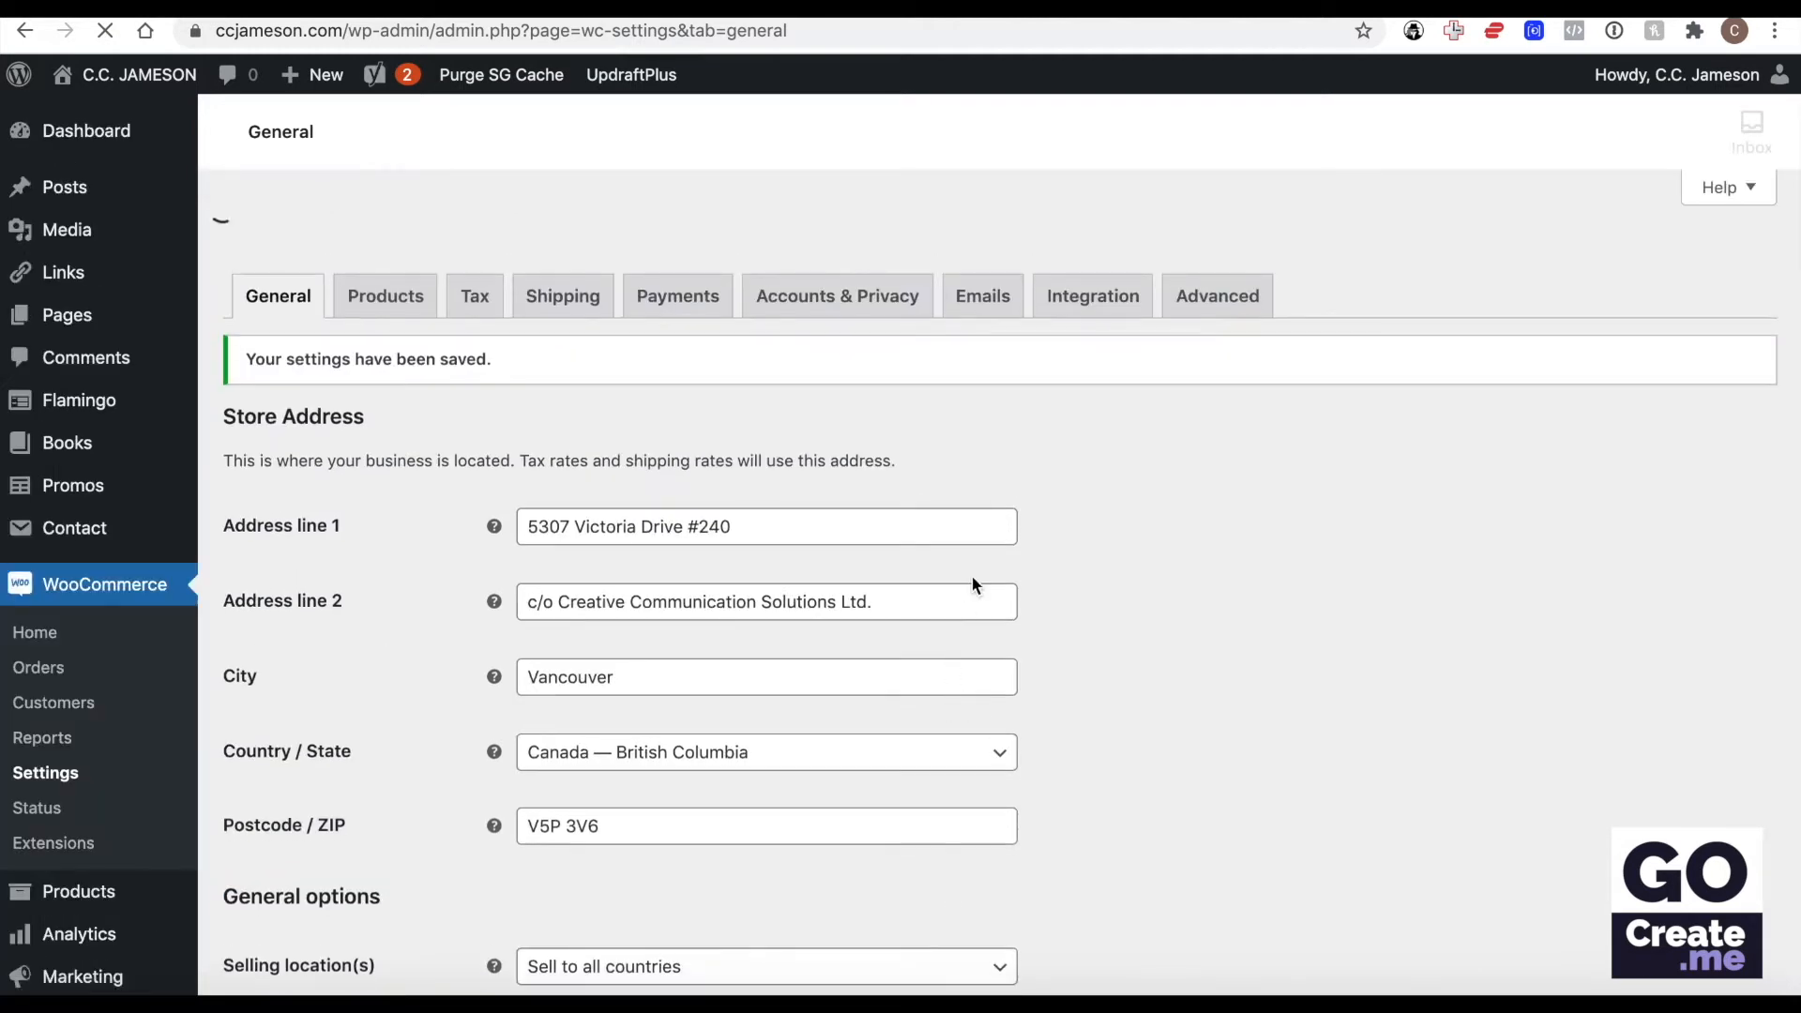
scroll(971, 574, "down", 3)
scroll(971, 584, "down", 2)
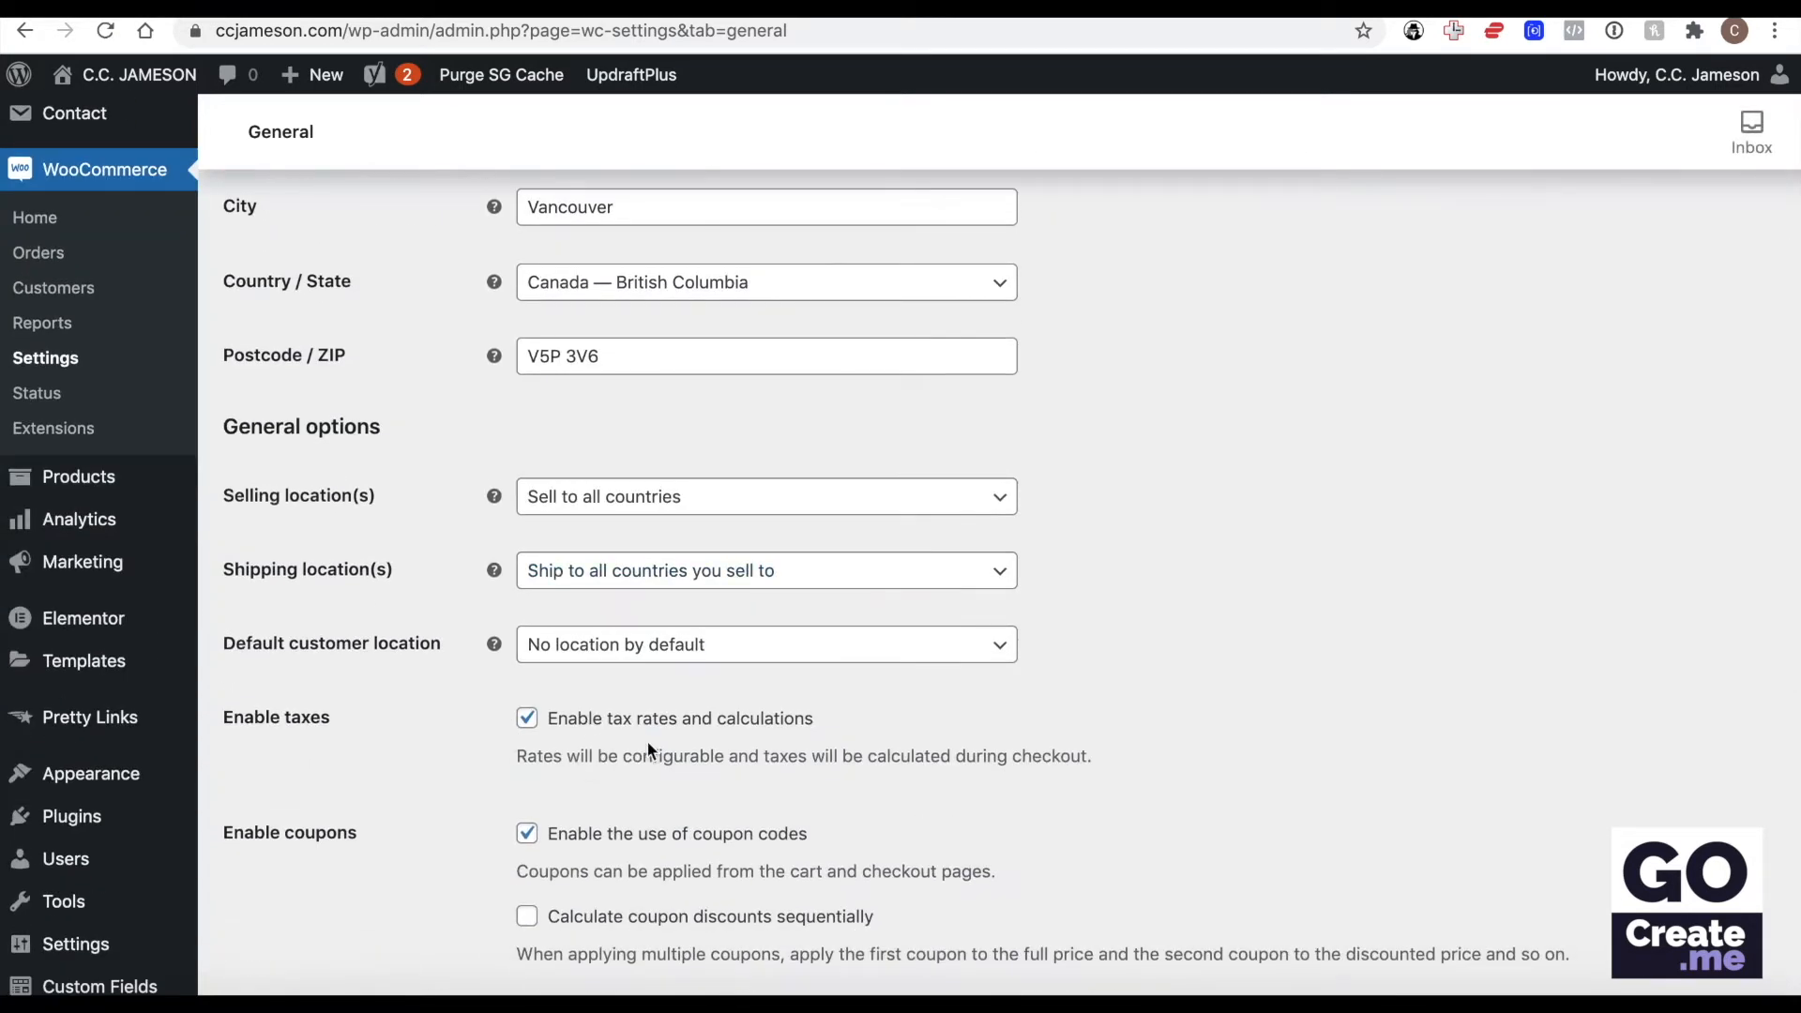
scroll(645, 740, "up", 5)
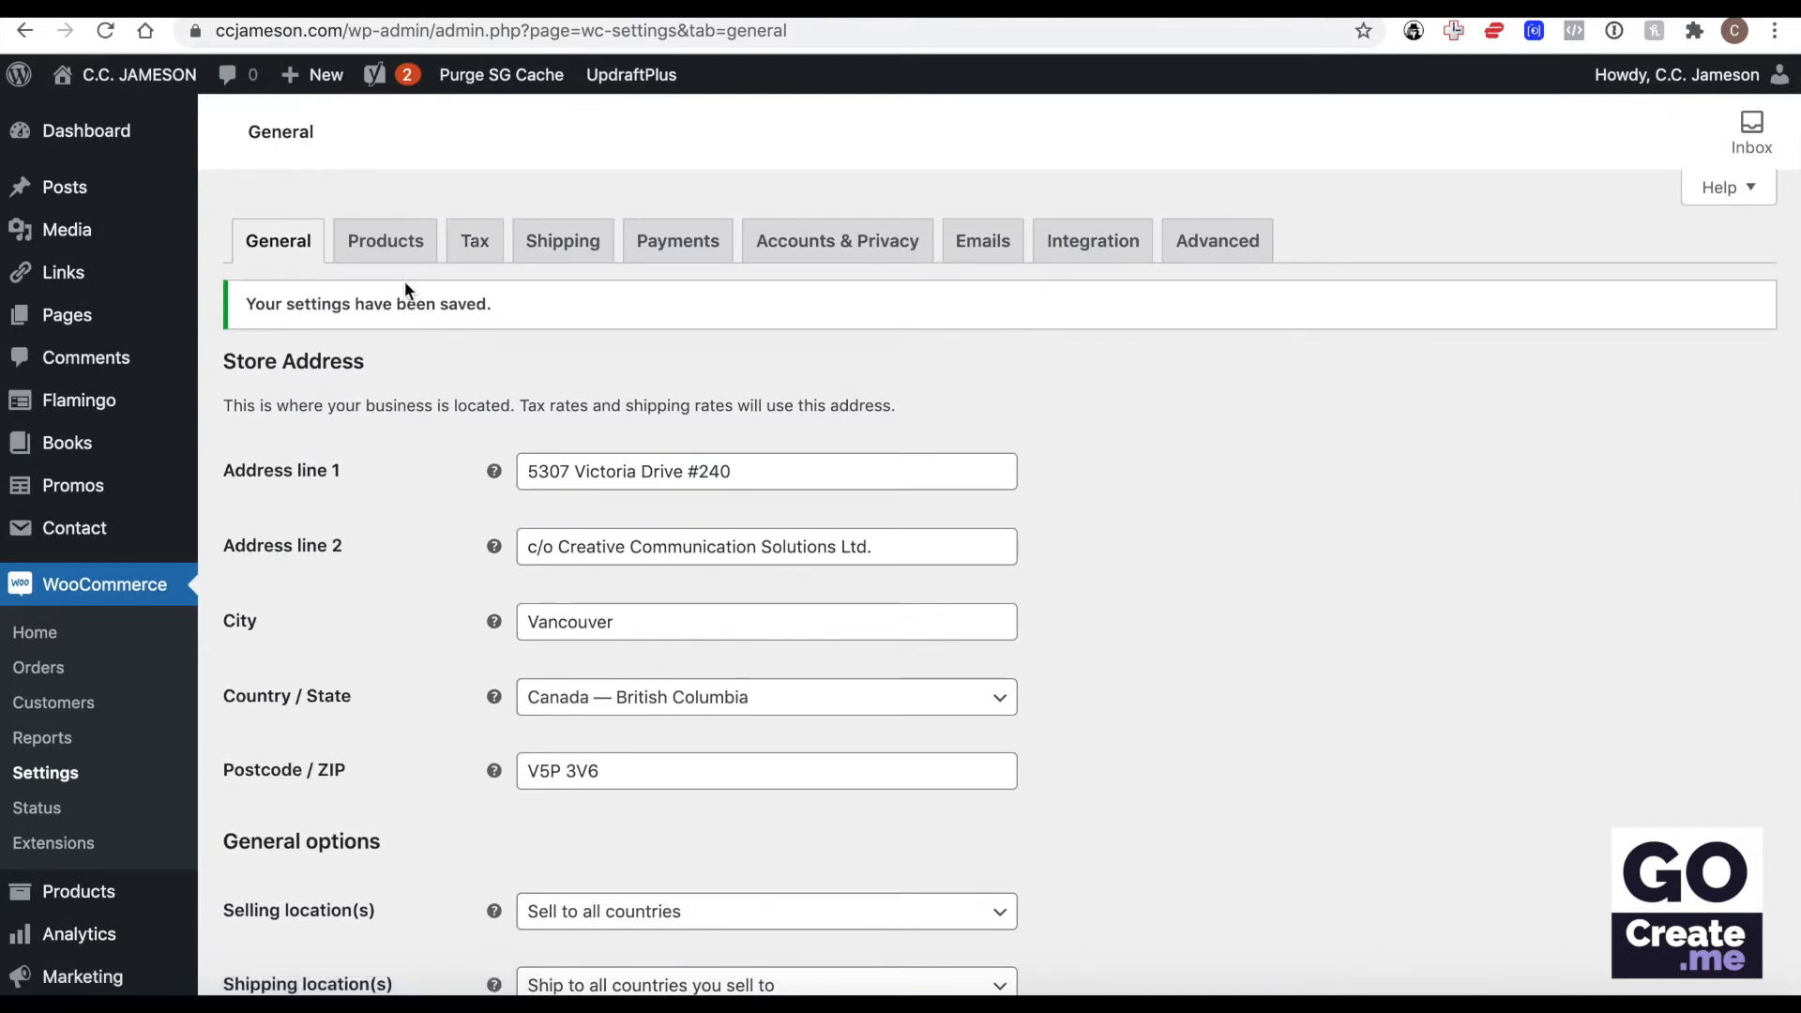
Open the Products settings and examine the placeholder image explanation and the available dimension units.
left_click(400, 247)
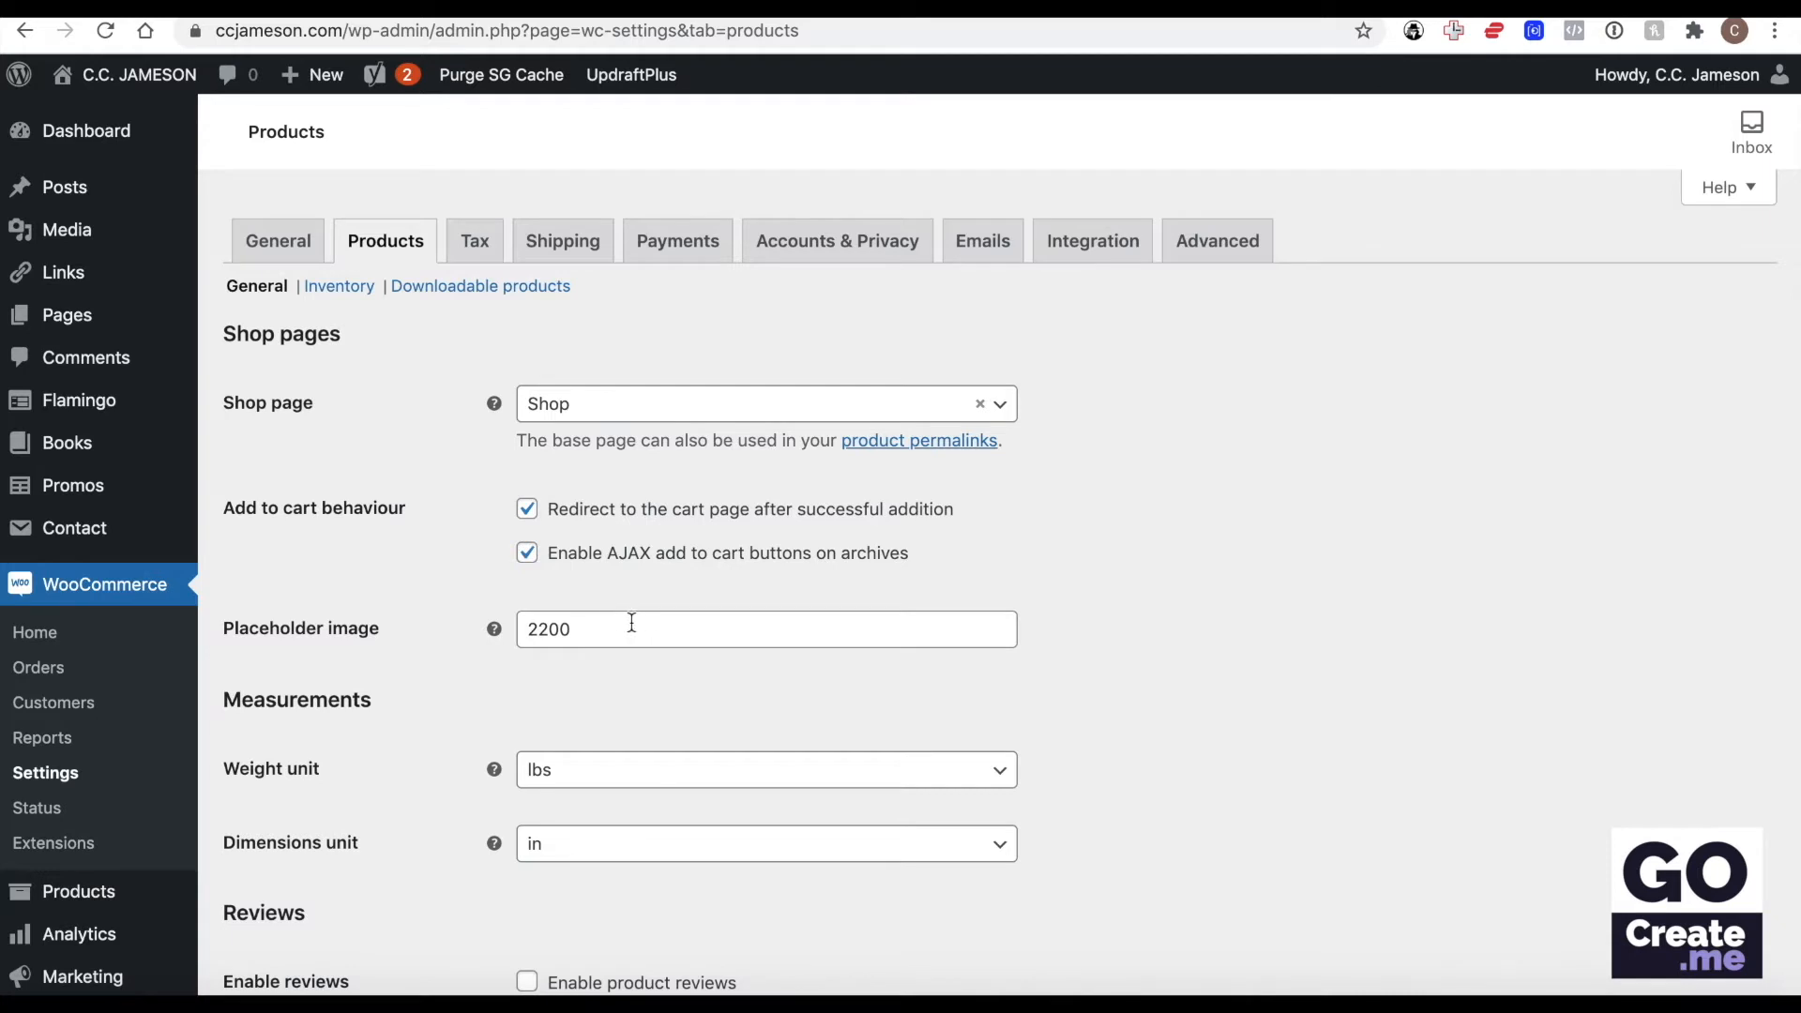
mouse_move(492, 629)
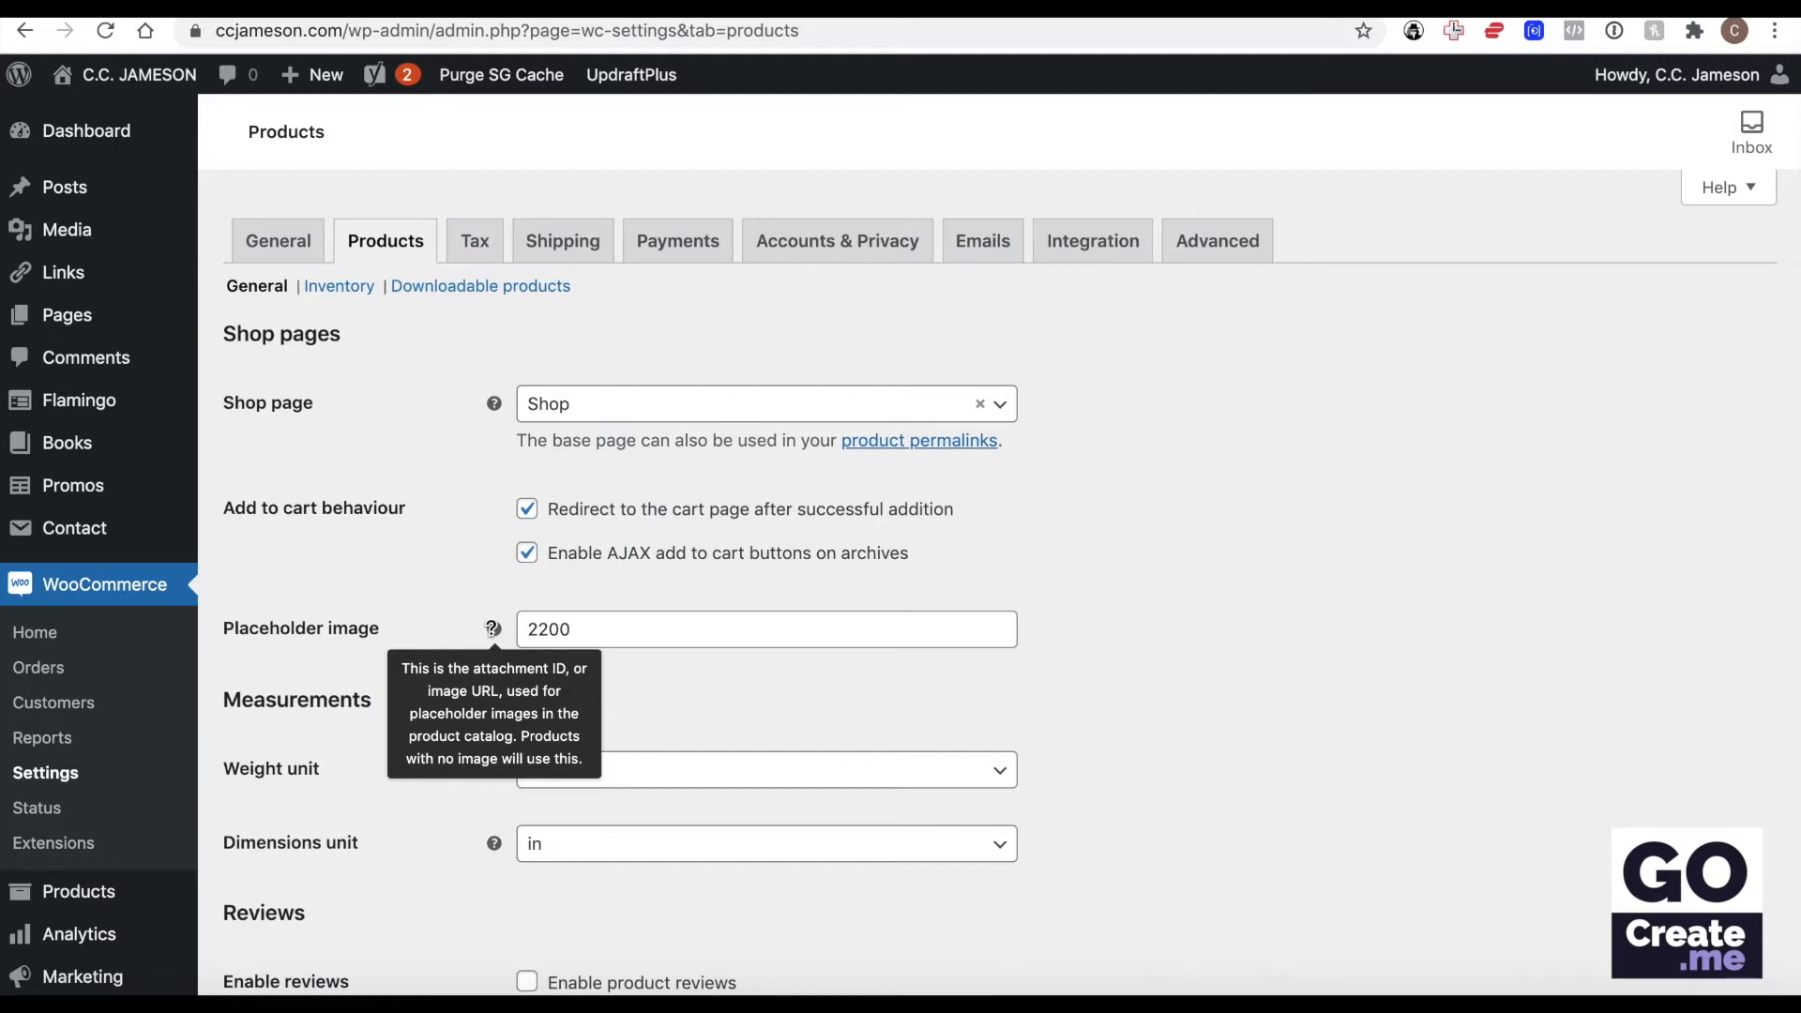
mouse_move(103, 238)
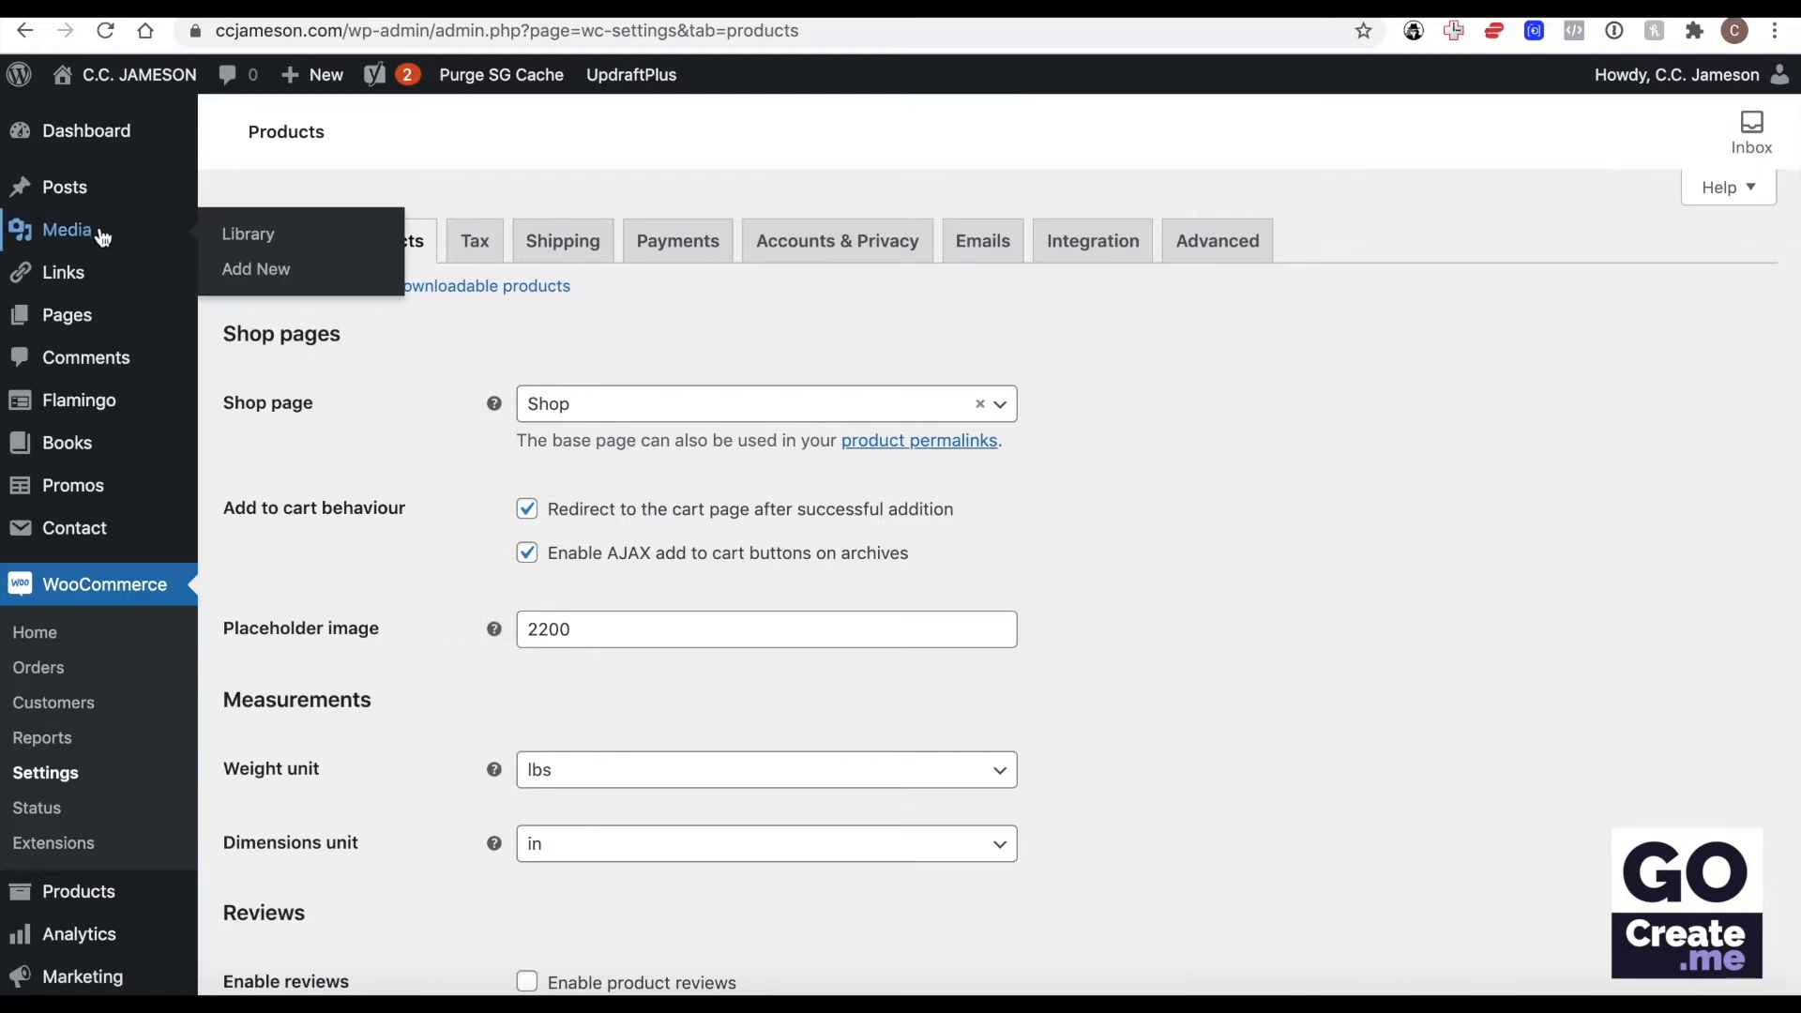
left_click(628, 619)
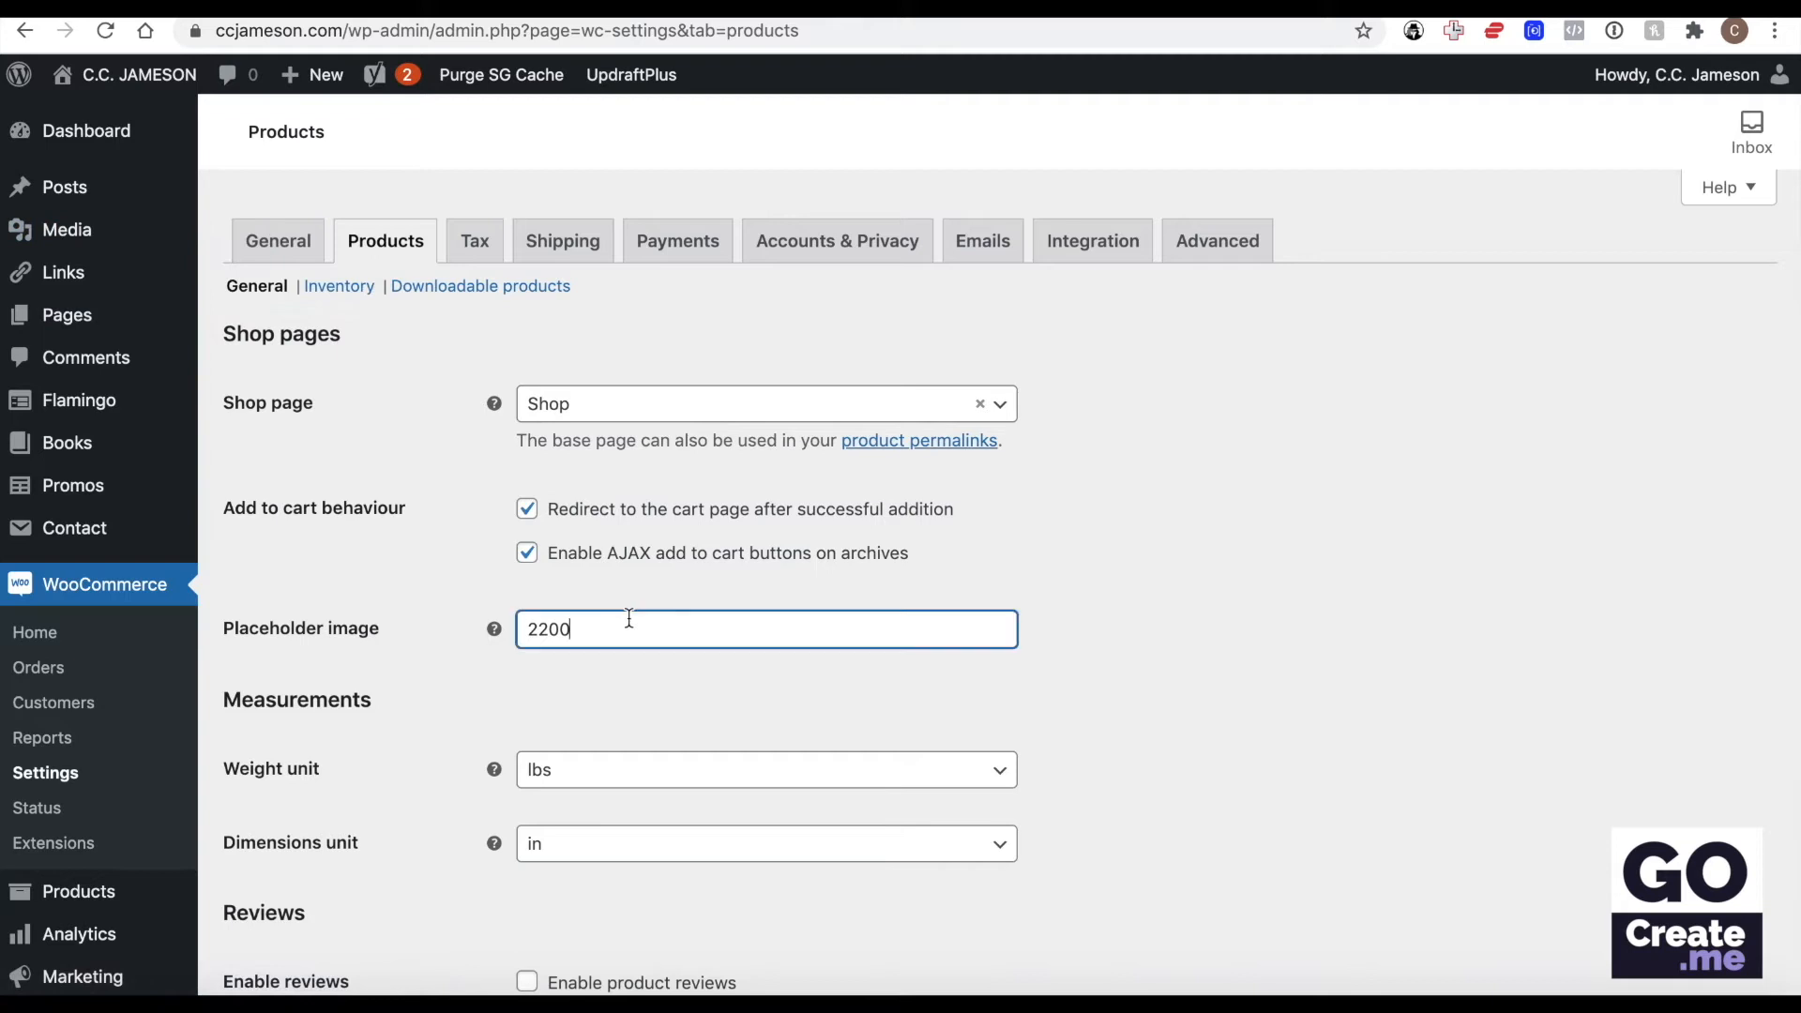
double_click(628, 619)
scroll(756, 615, "down", 3)
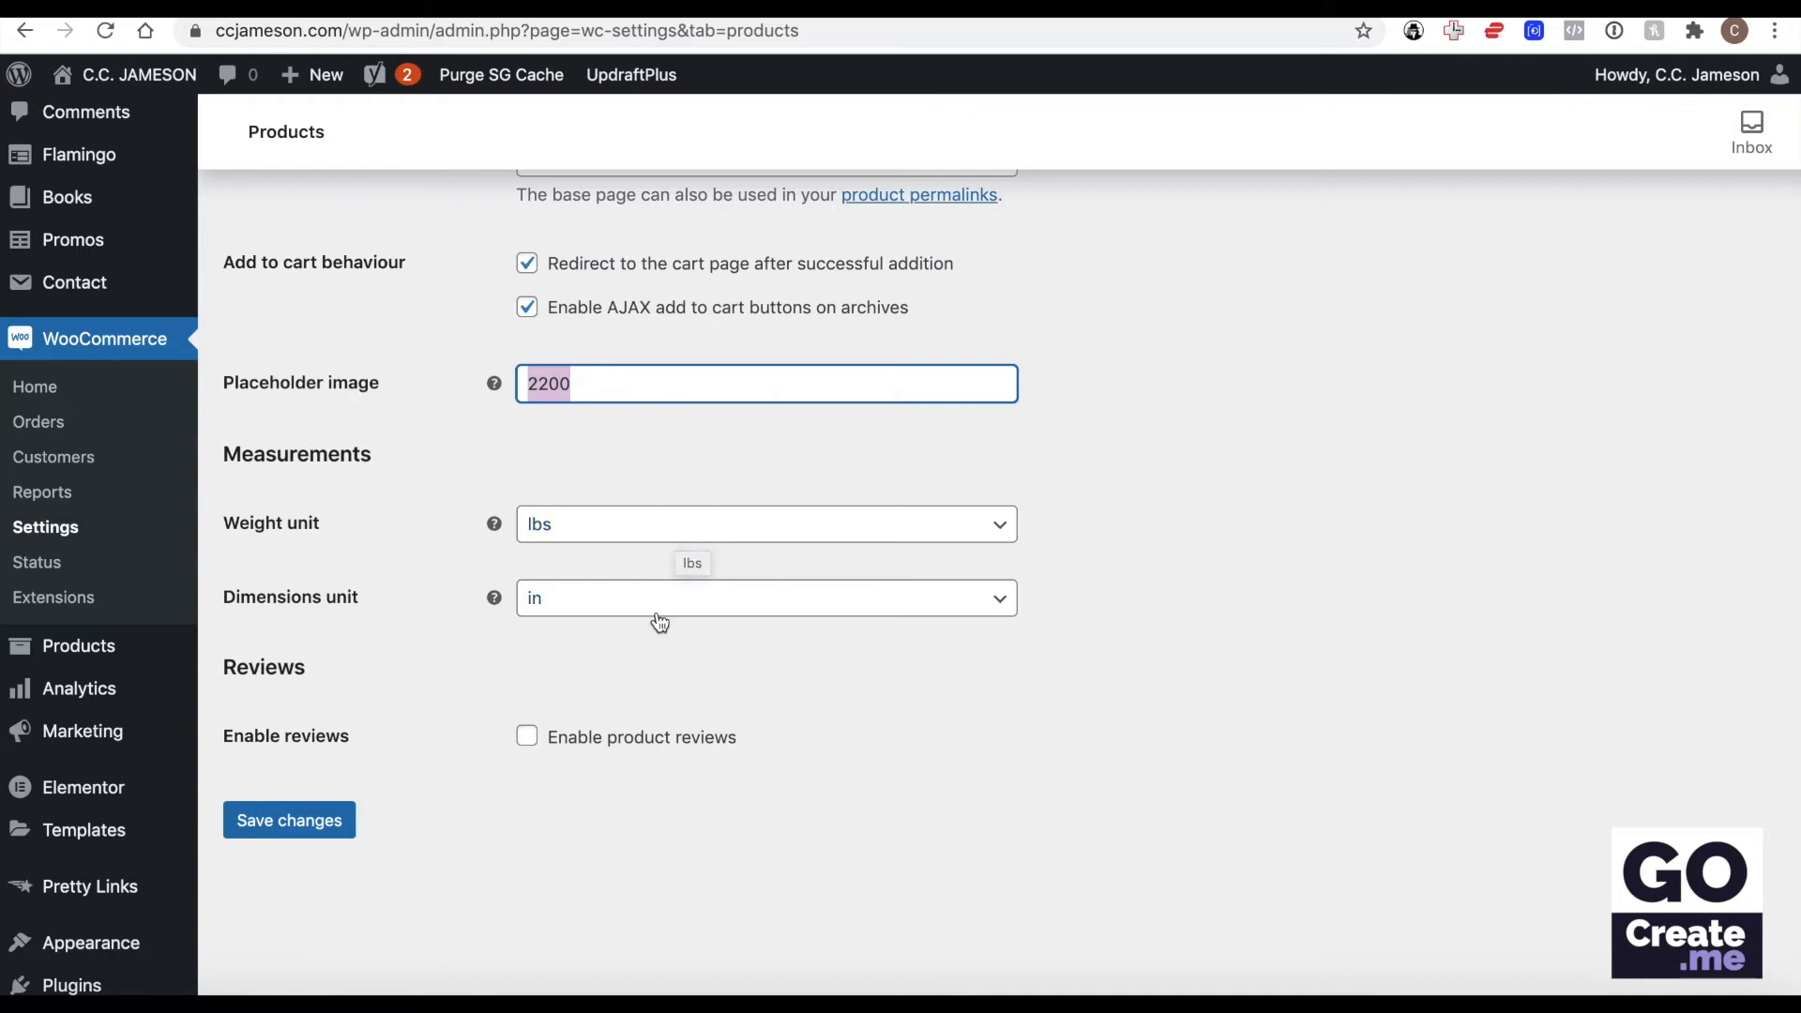
left_click(600, 597)
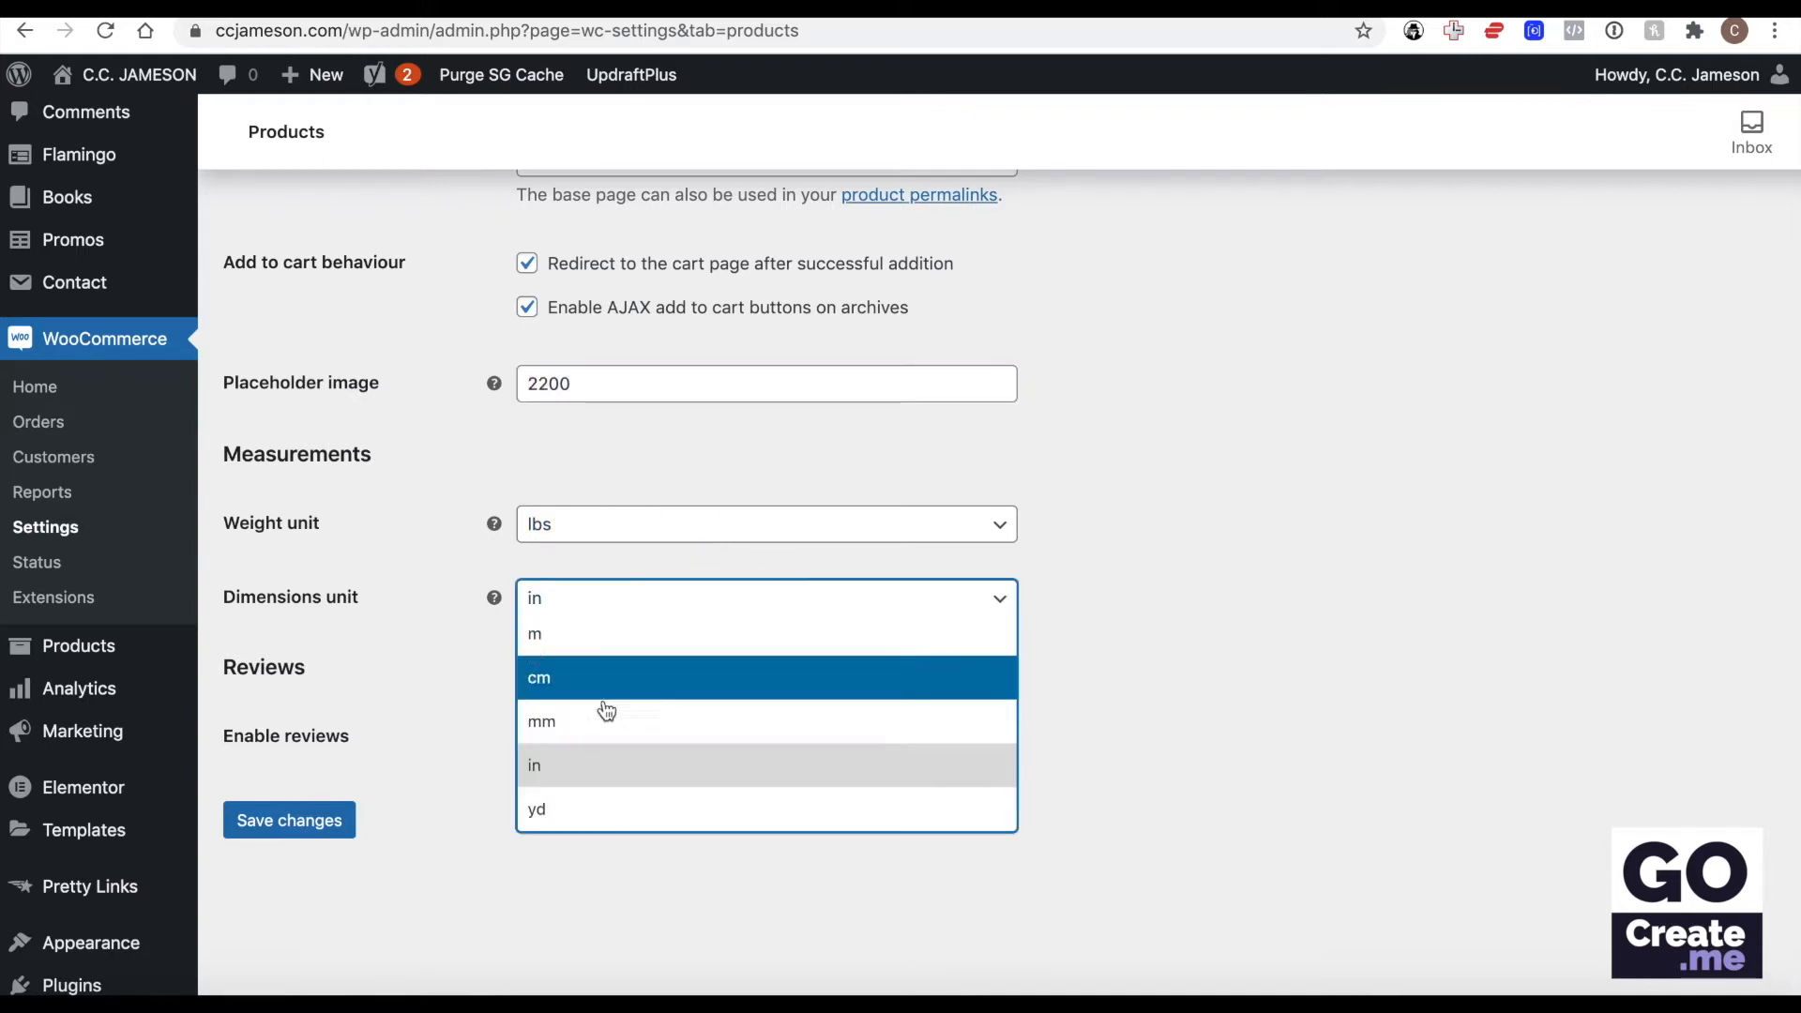
left_click(454, 595)
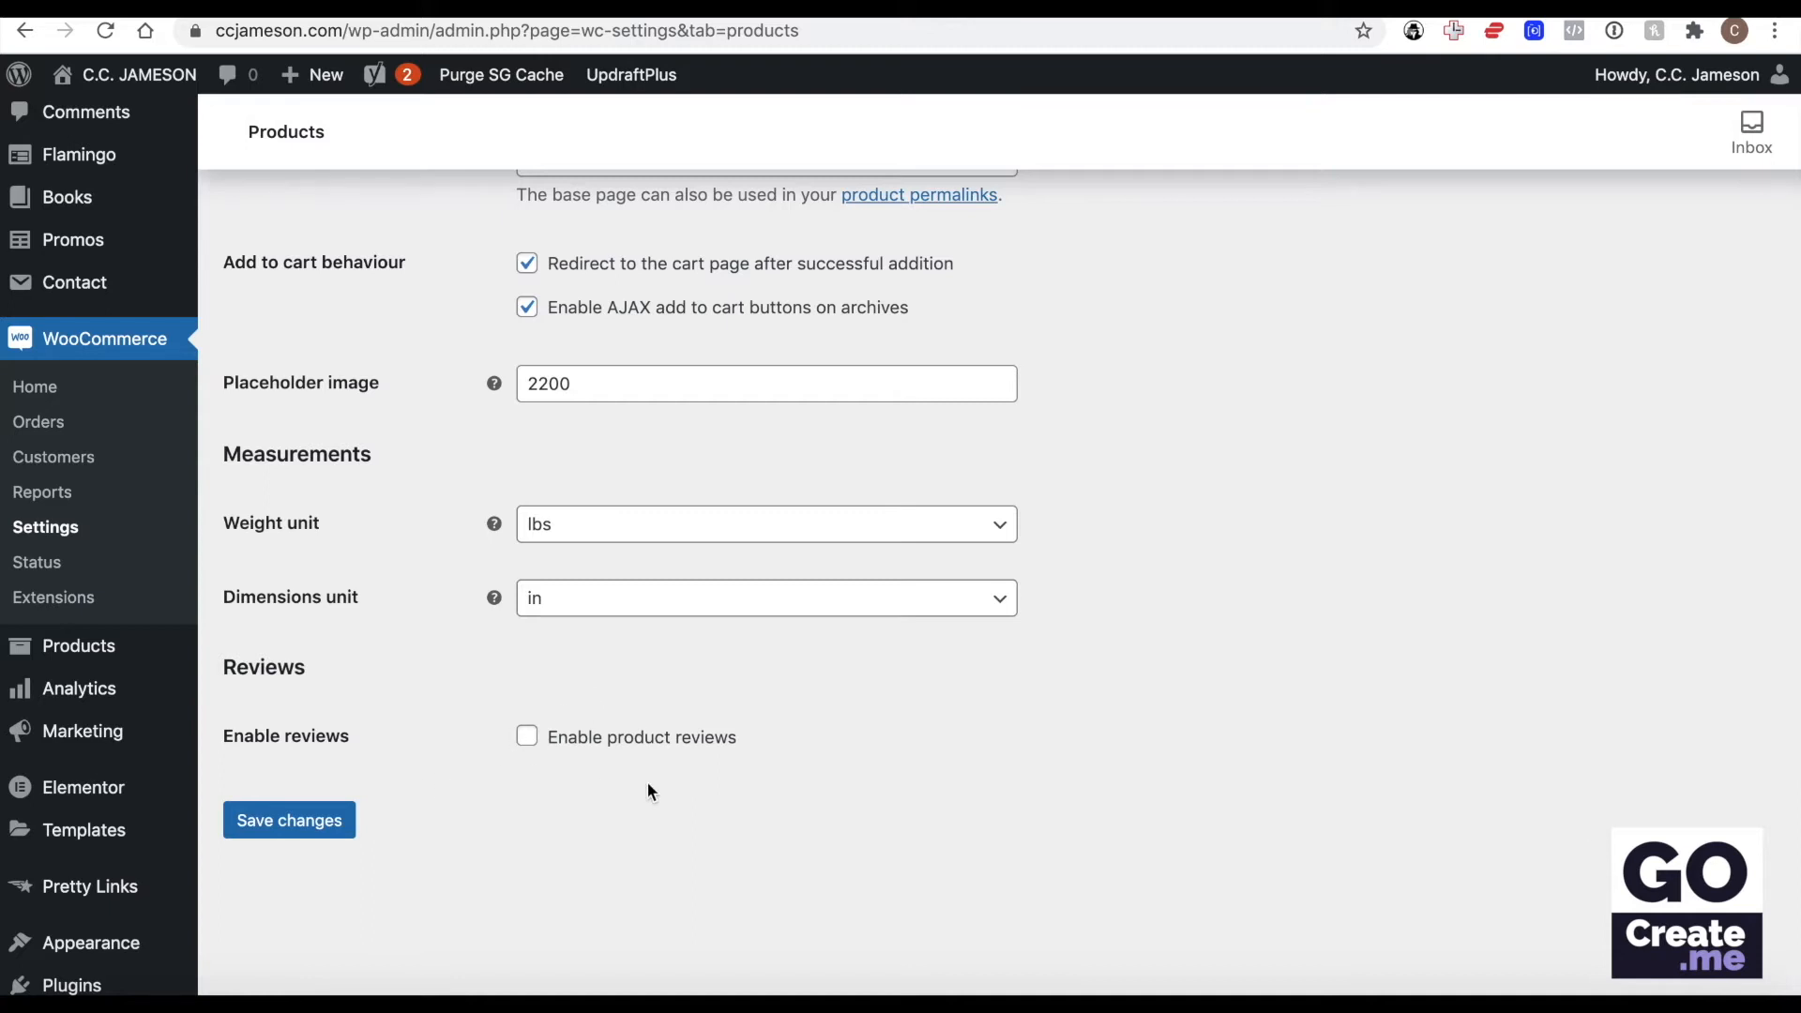
Turn product reviews on to see their options, turn them off again and save the product settings.
left_click(530, 738)
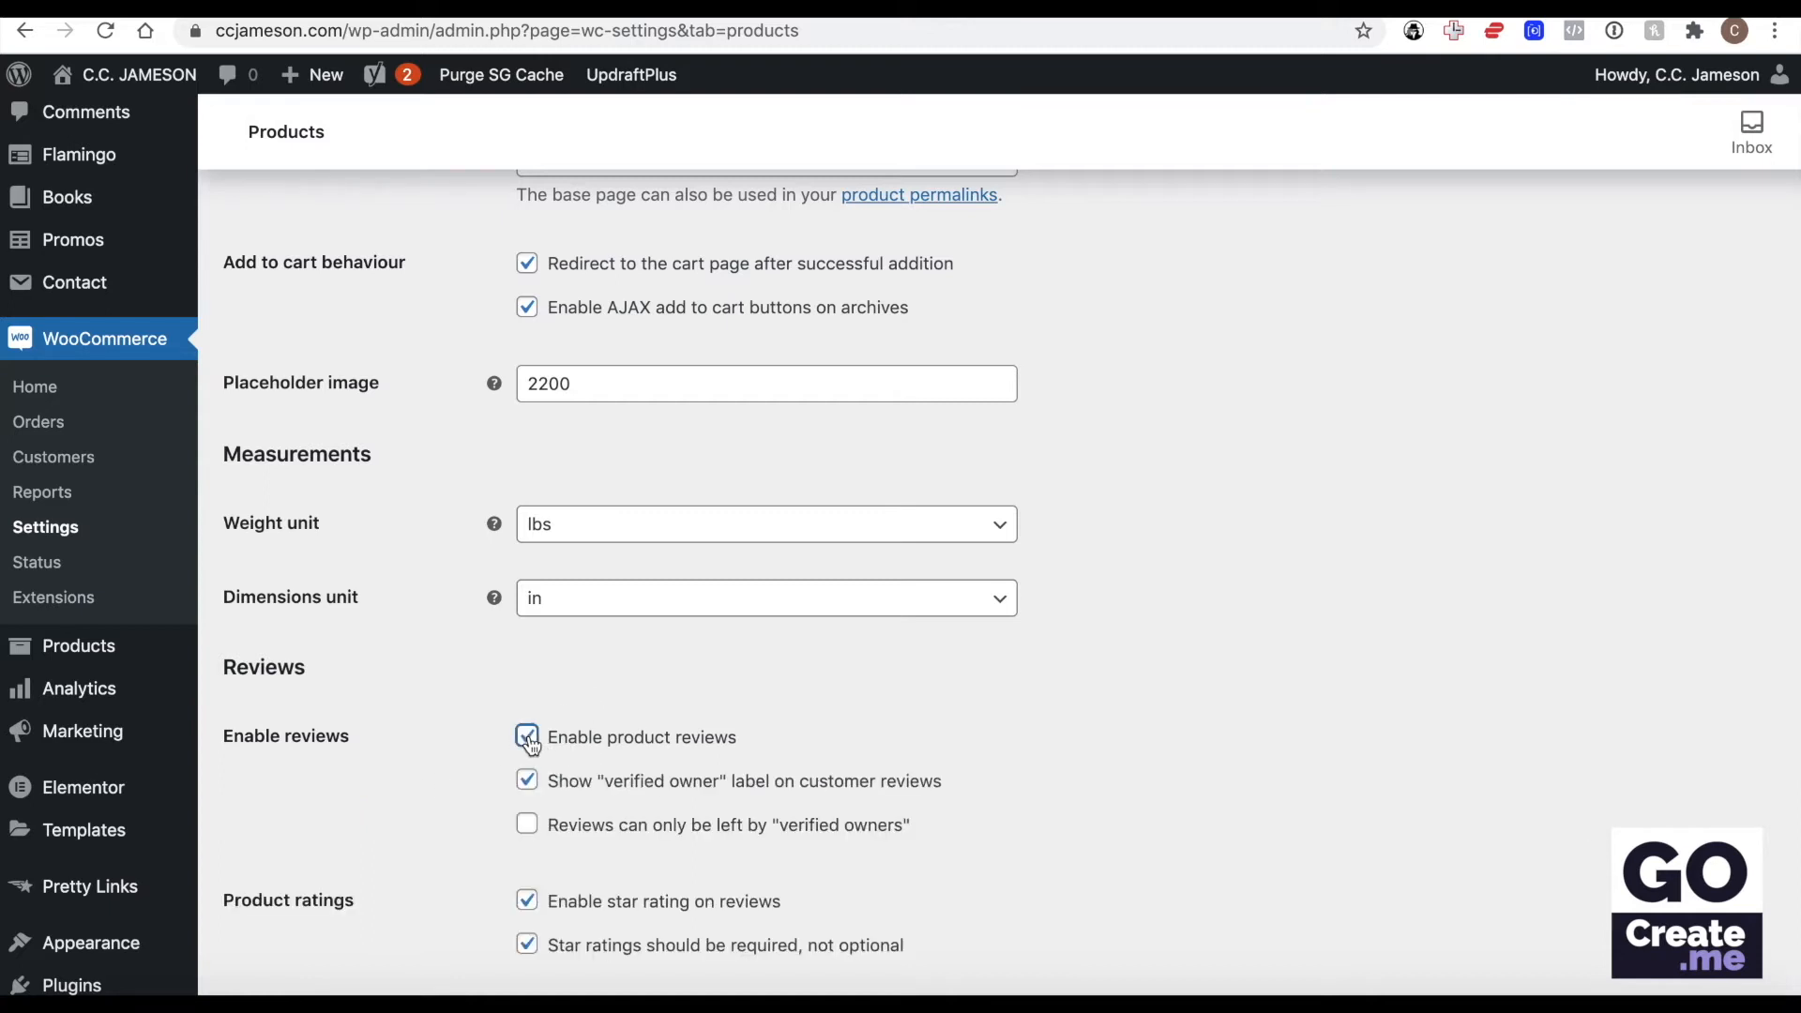
scroll(631, 739, "down", 3)
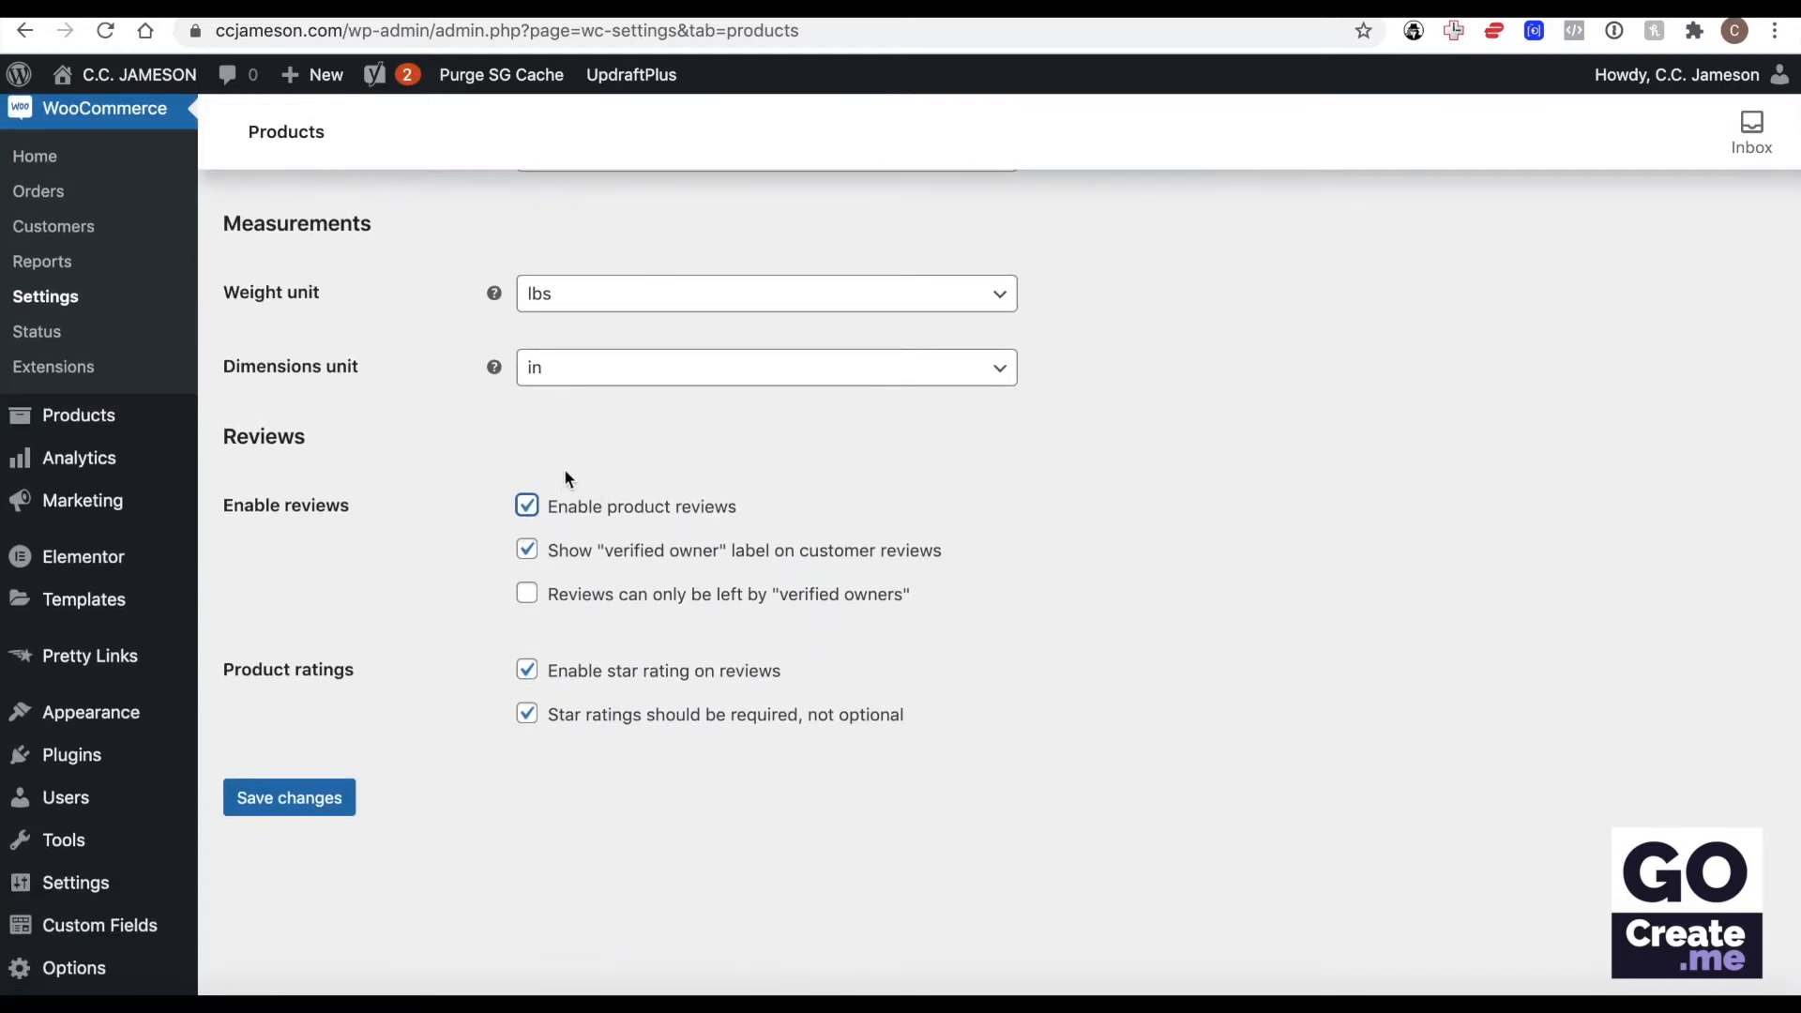
left_click(527, 506)
left_click(306, 600)
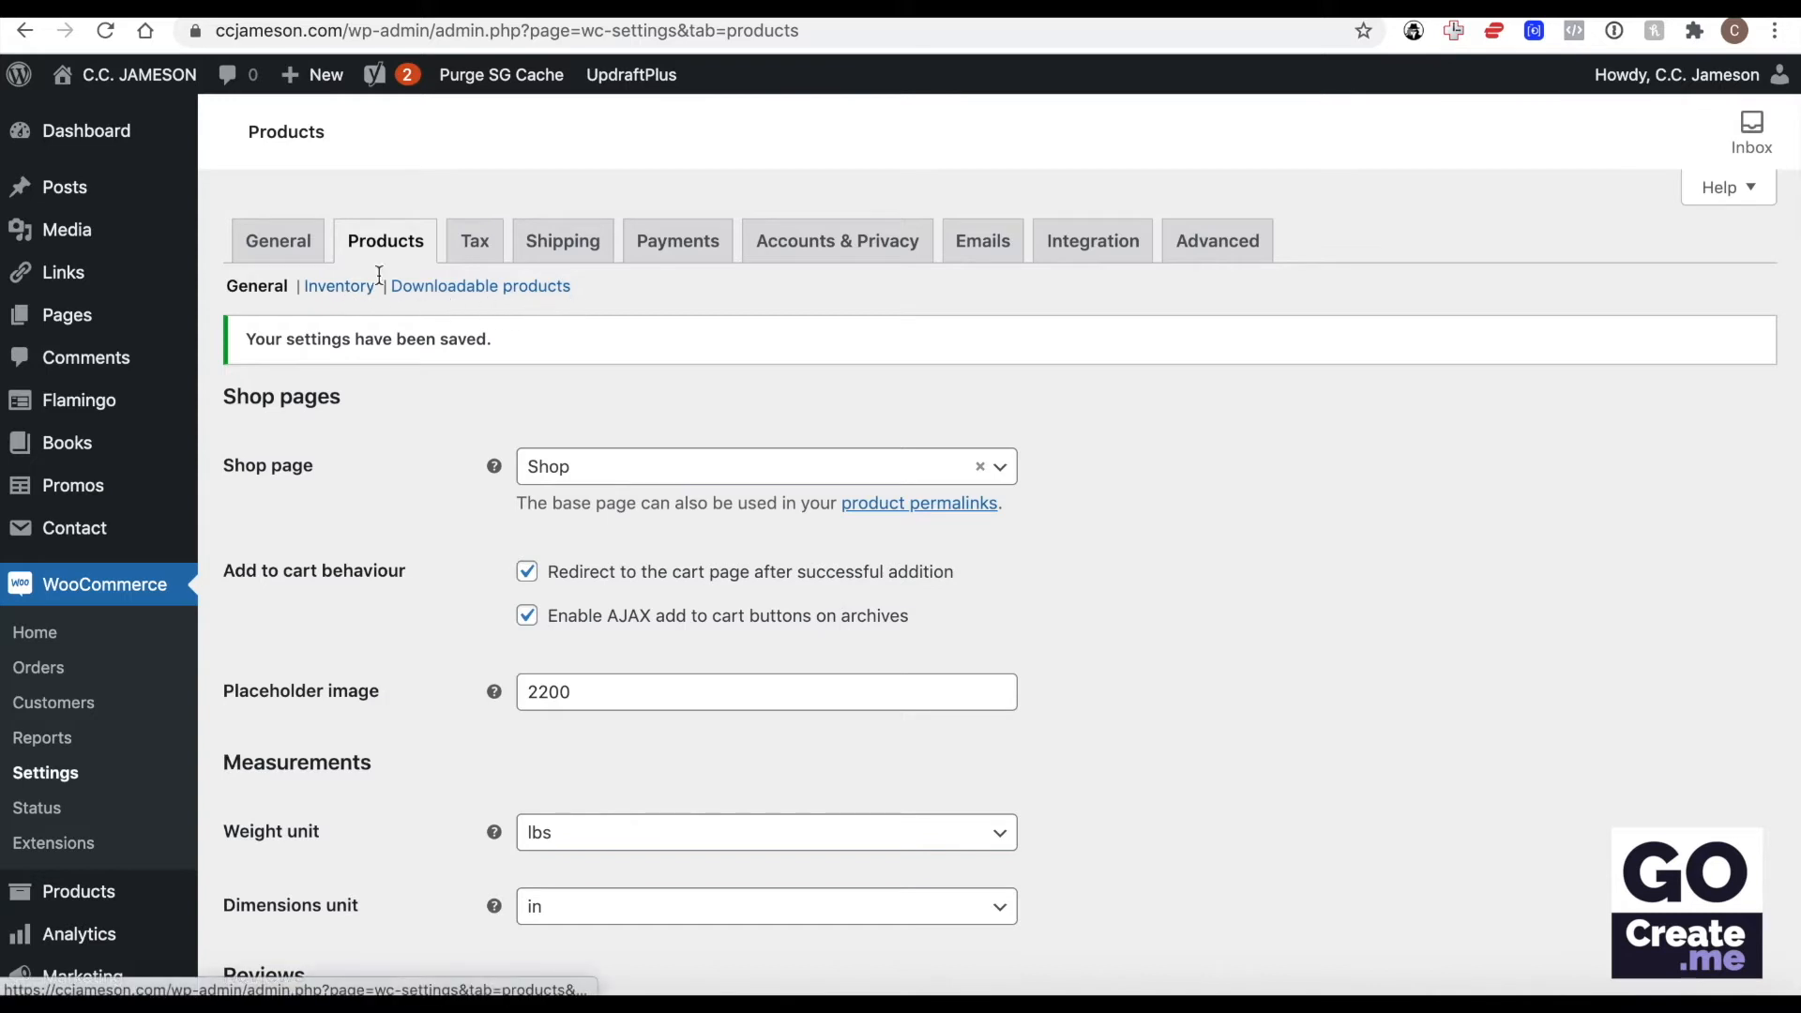
Review the inventory settings, including the hold stock time and notification recipient, and save them.
left_click(340, 290)
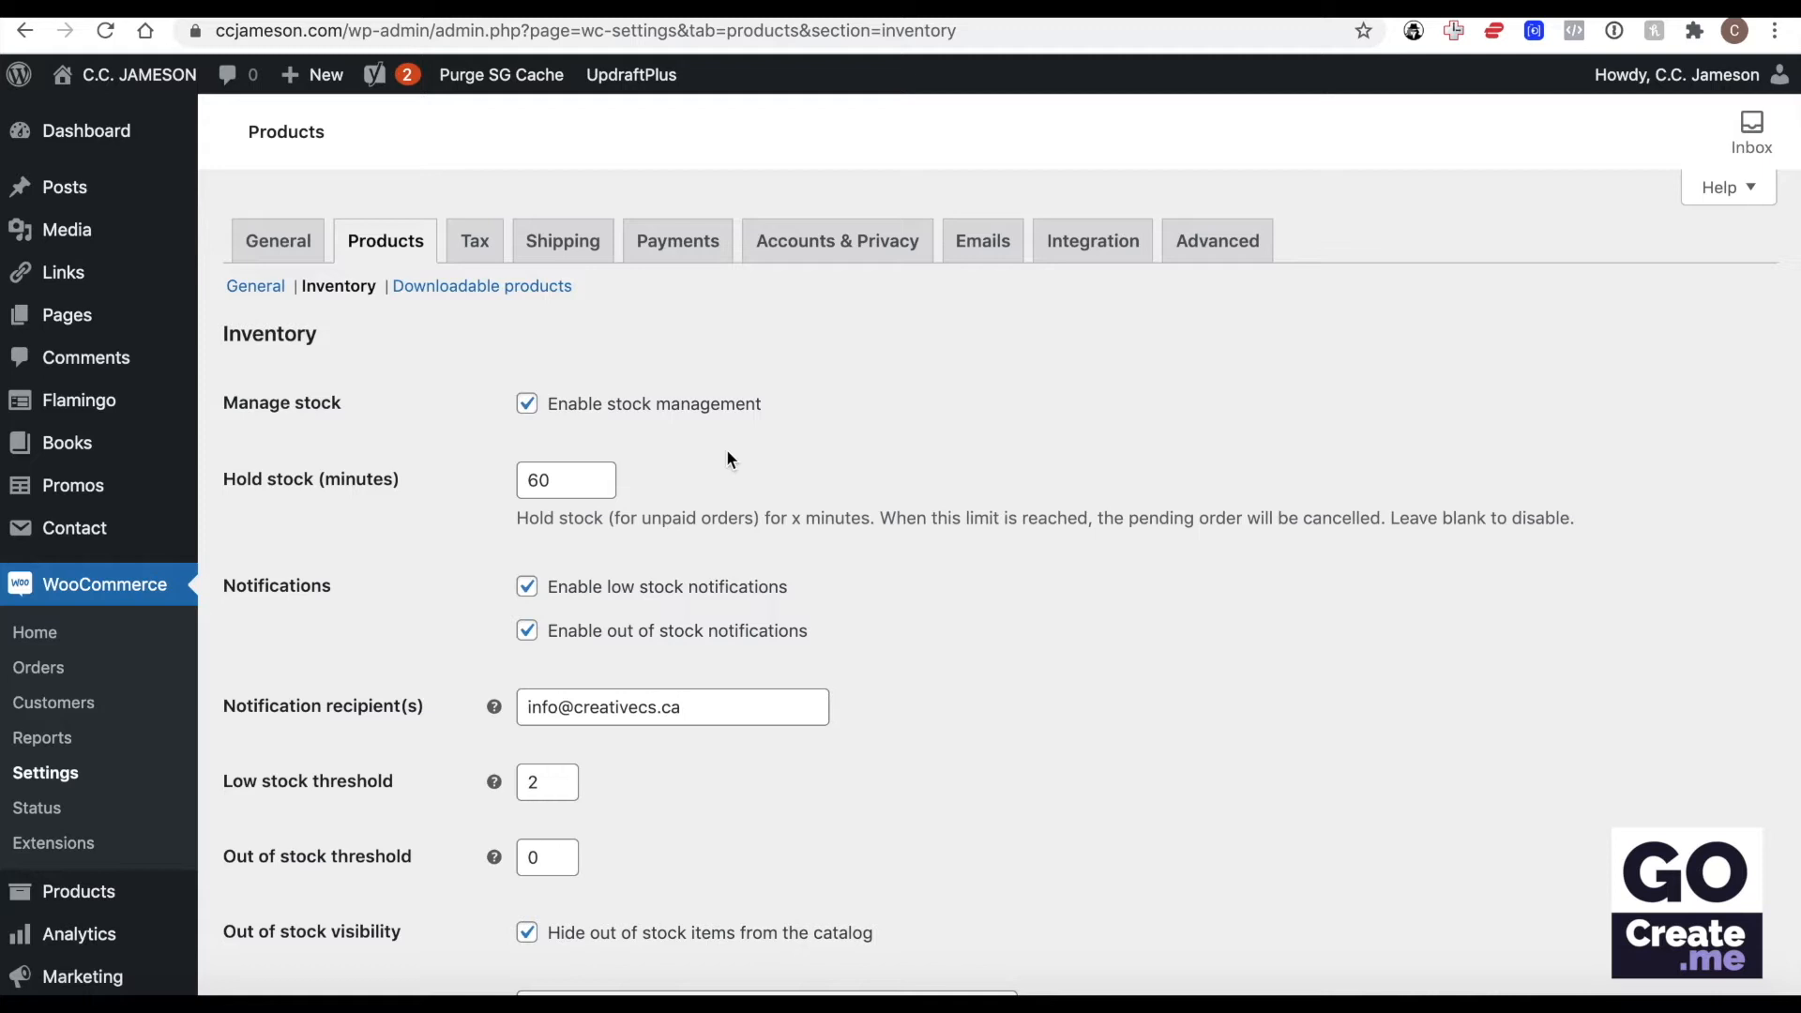
left_click(560, 479)
double_click(560, 479)
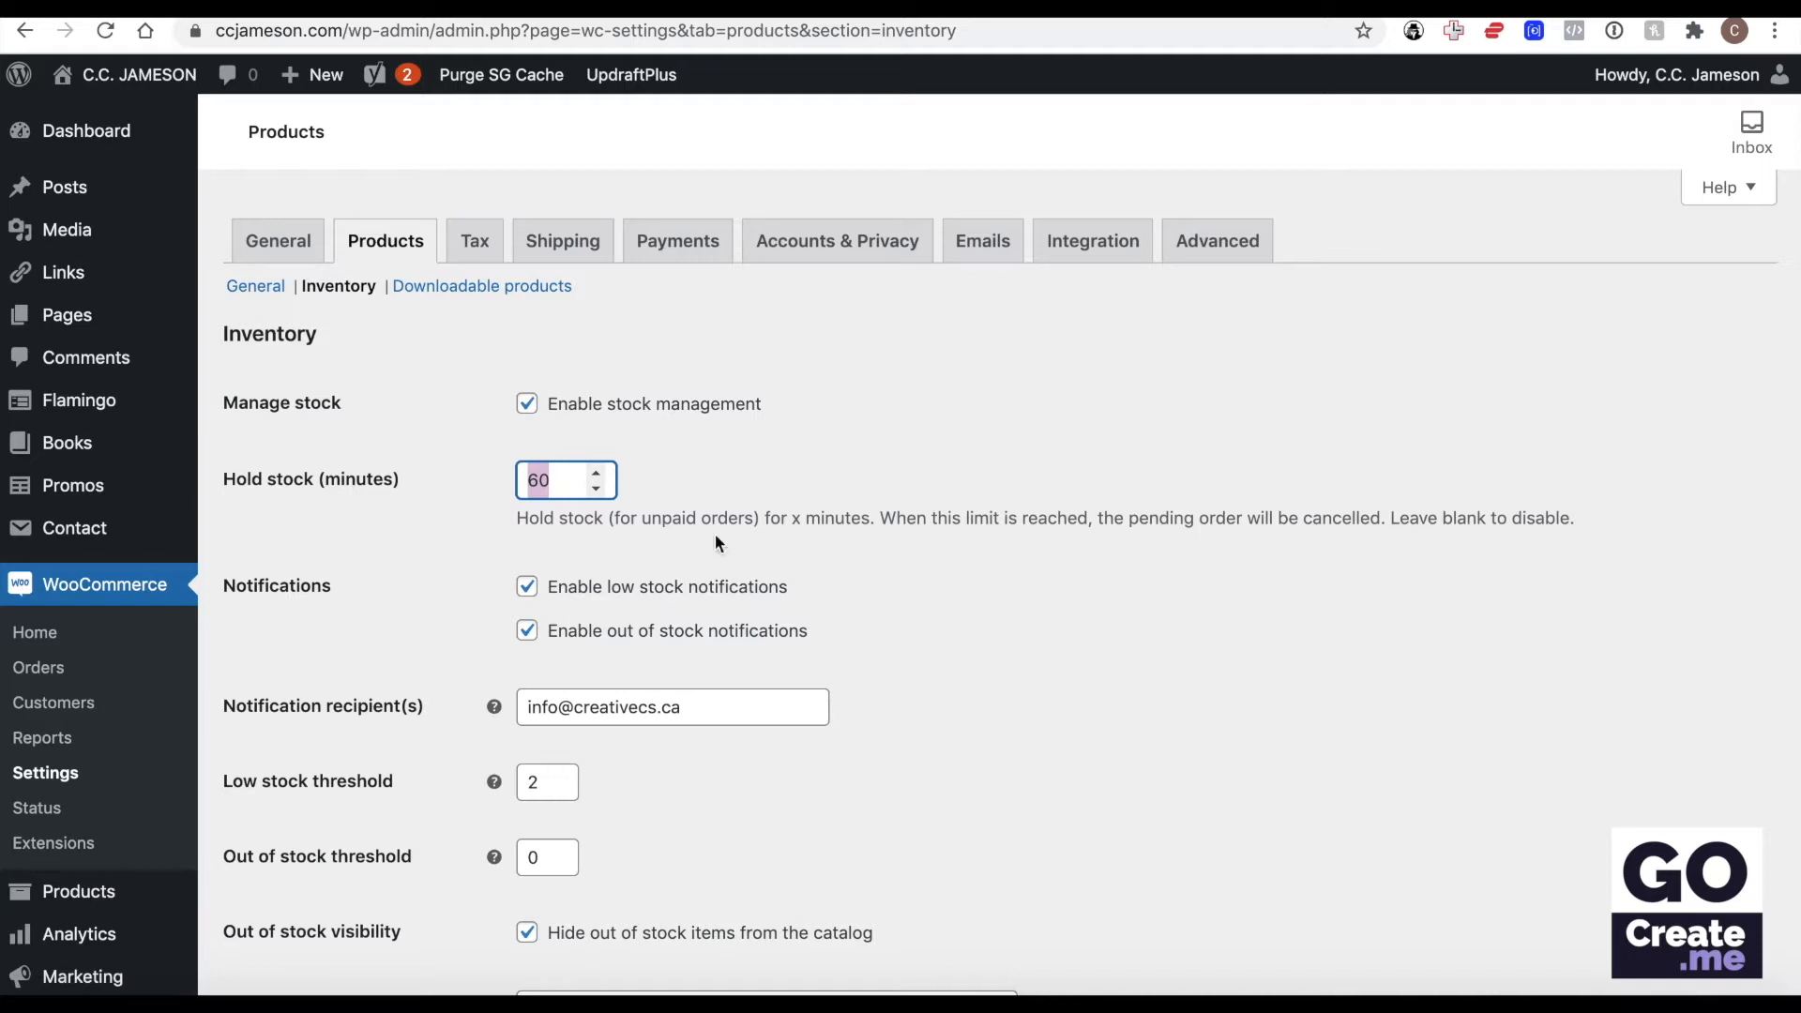
scroll(715, 542, "down", 3)
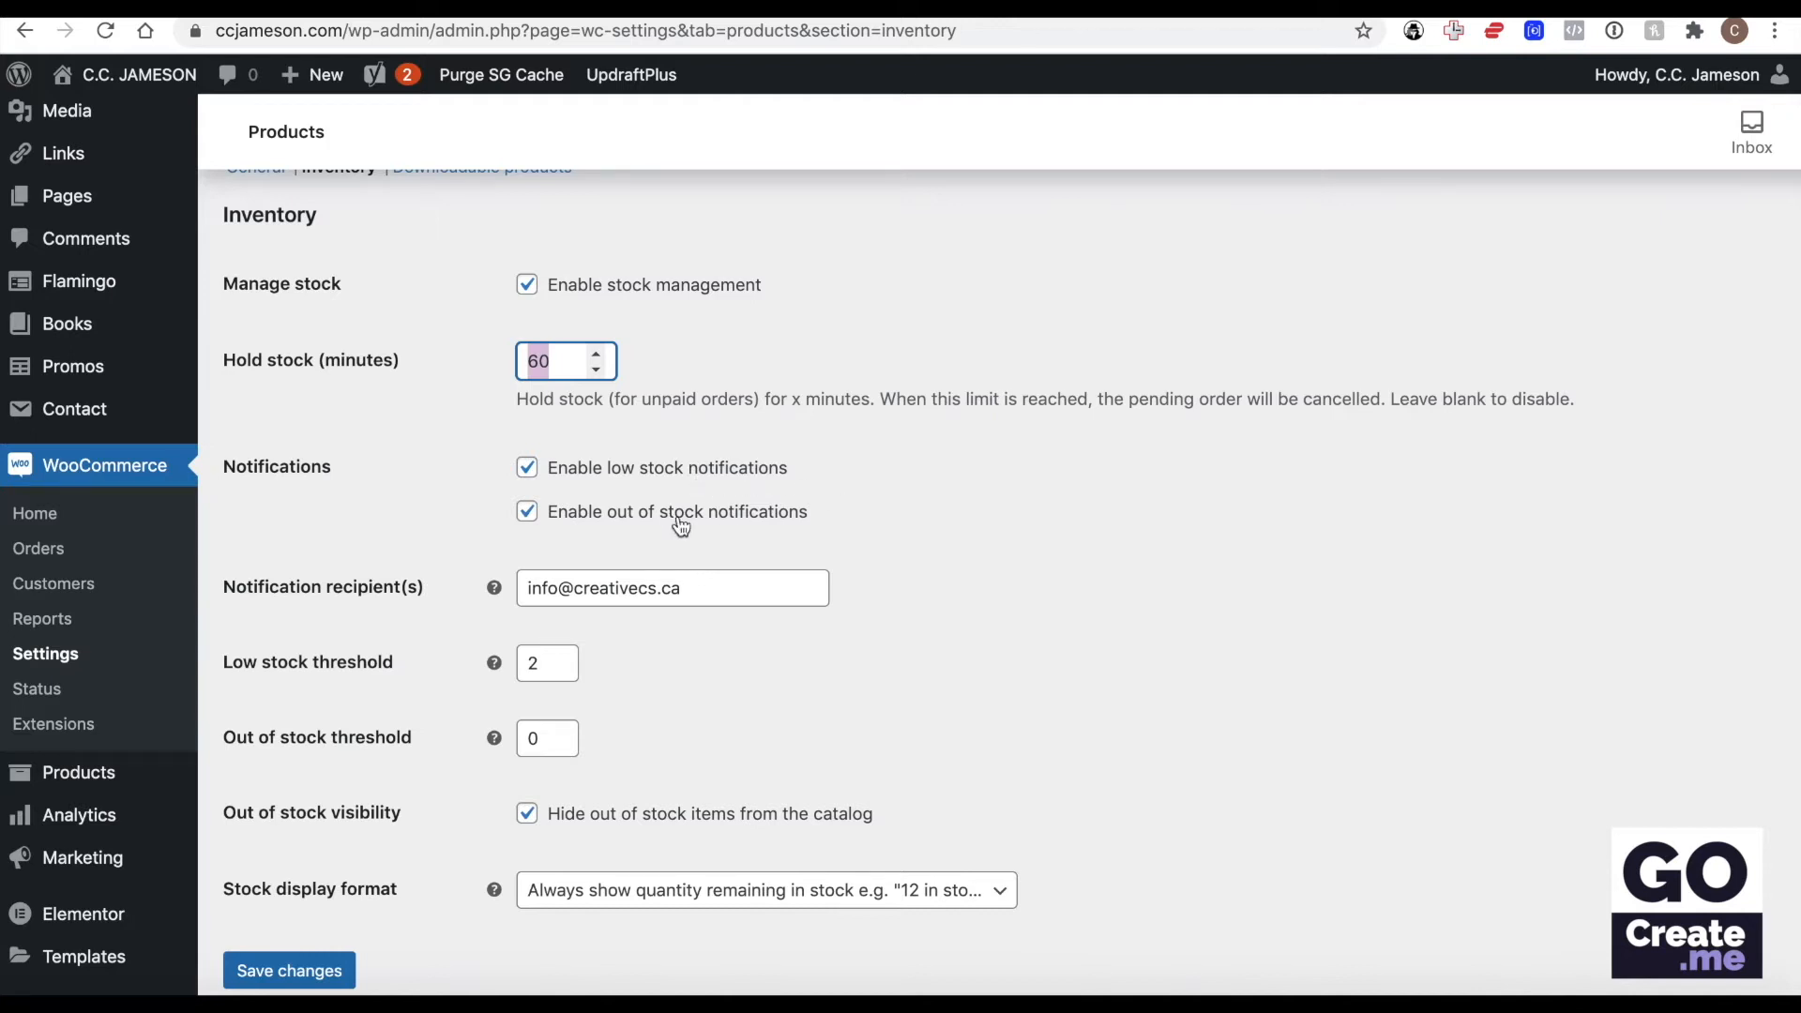
triple_click(708, 584)
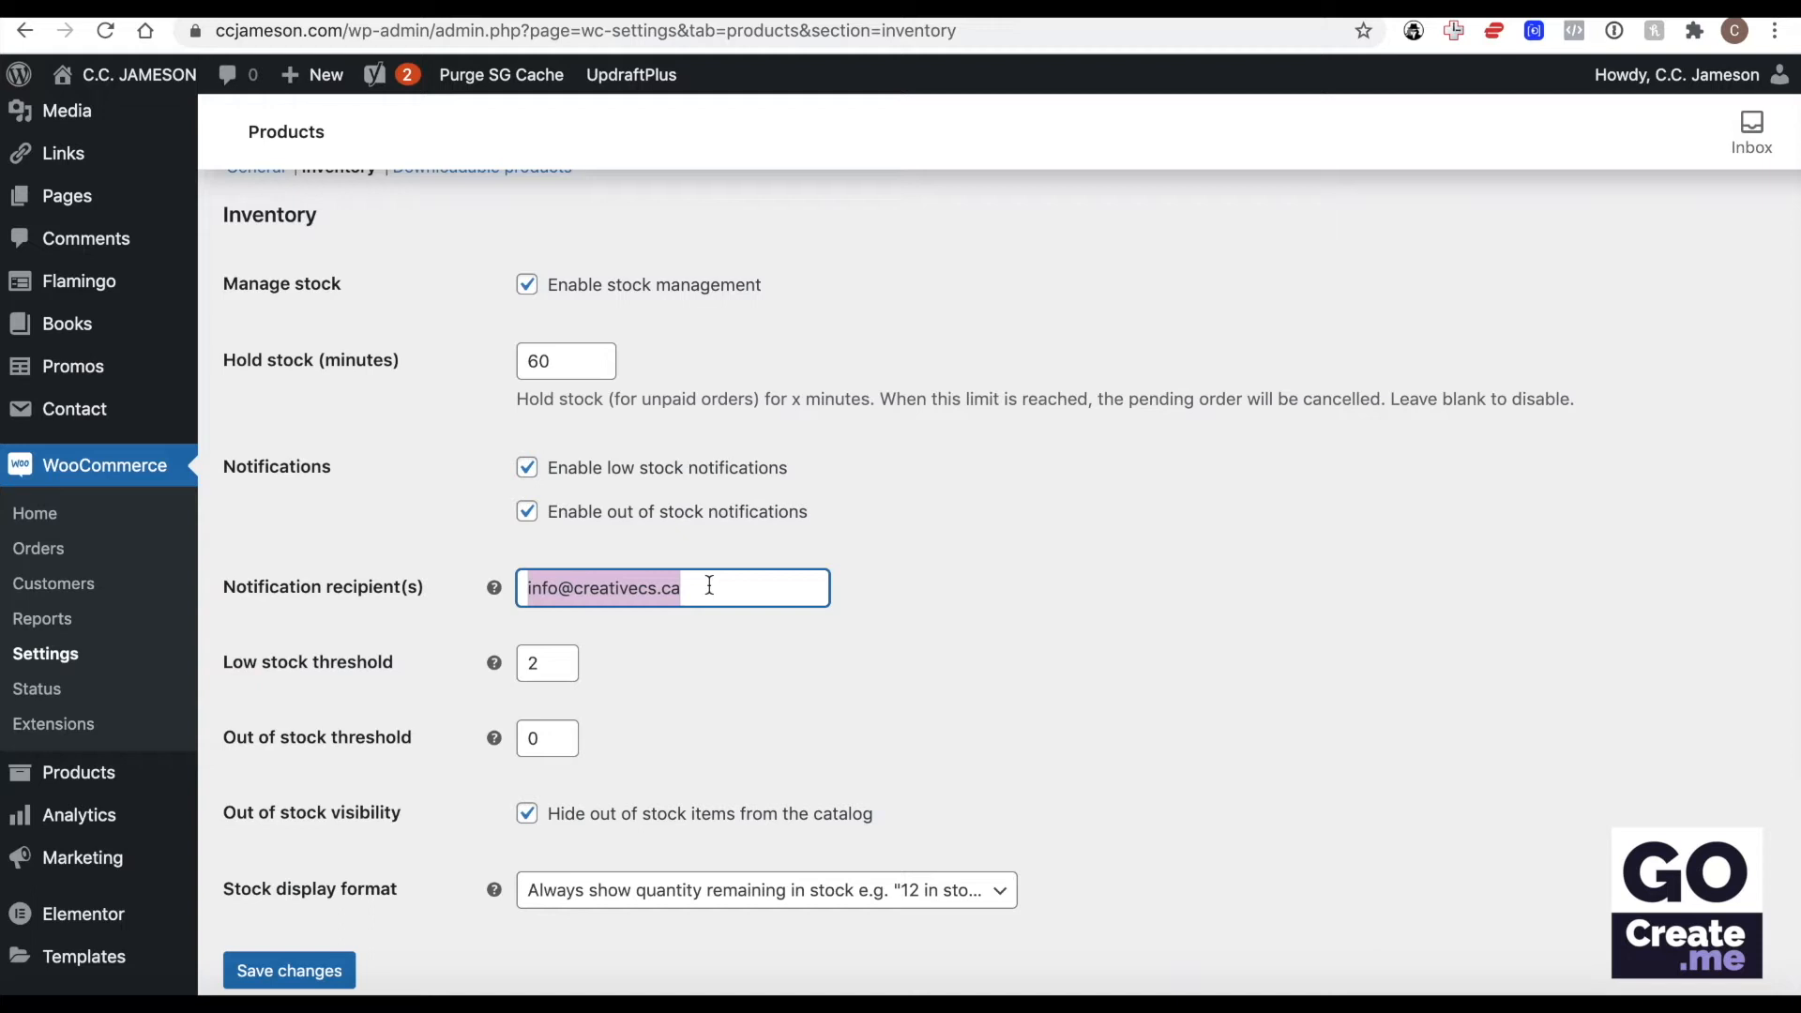
scroll(704, 479, "down", 2)
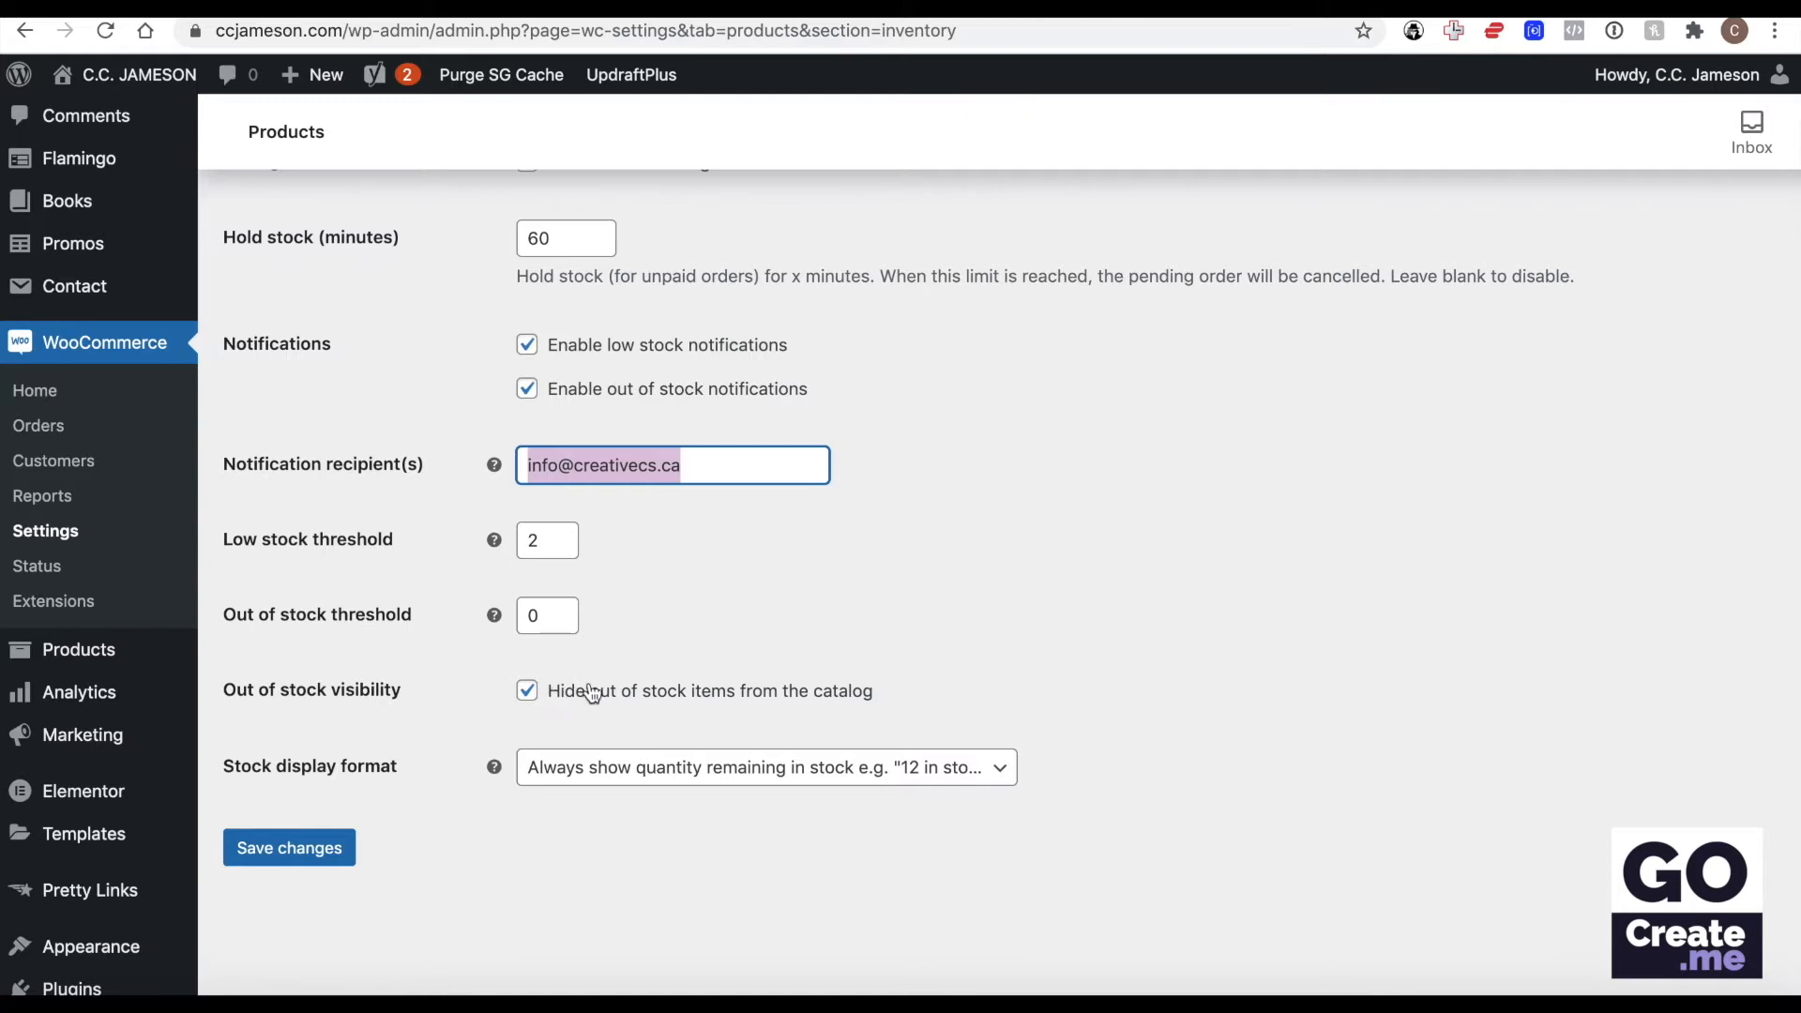
key("Return")
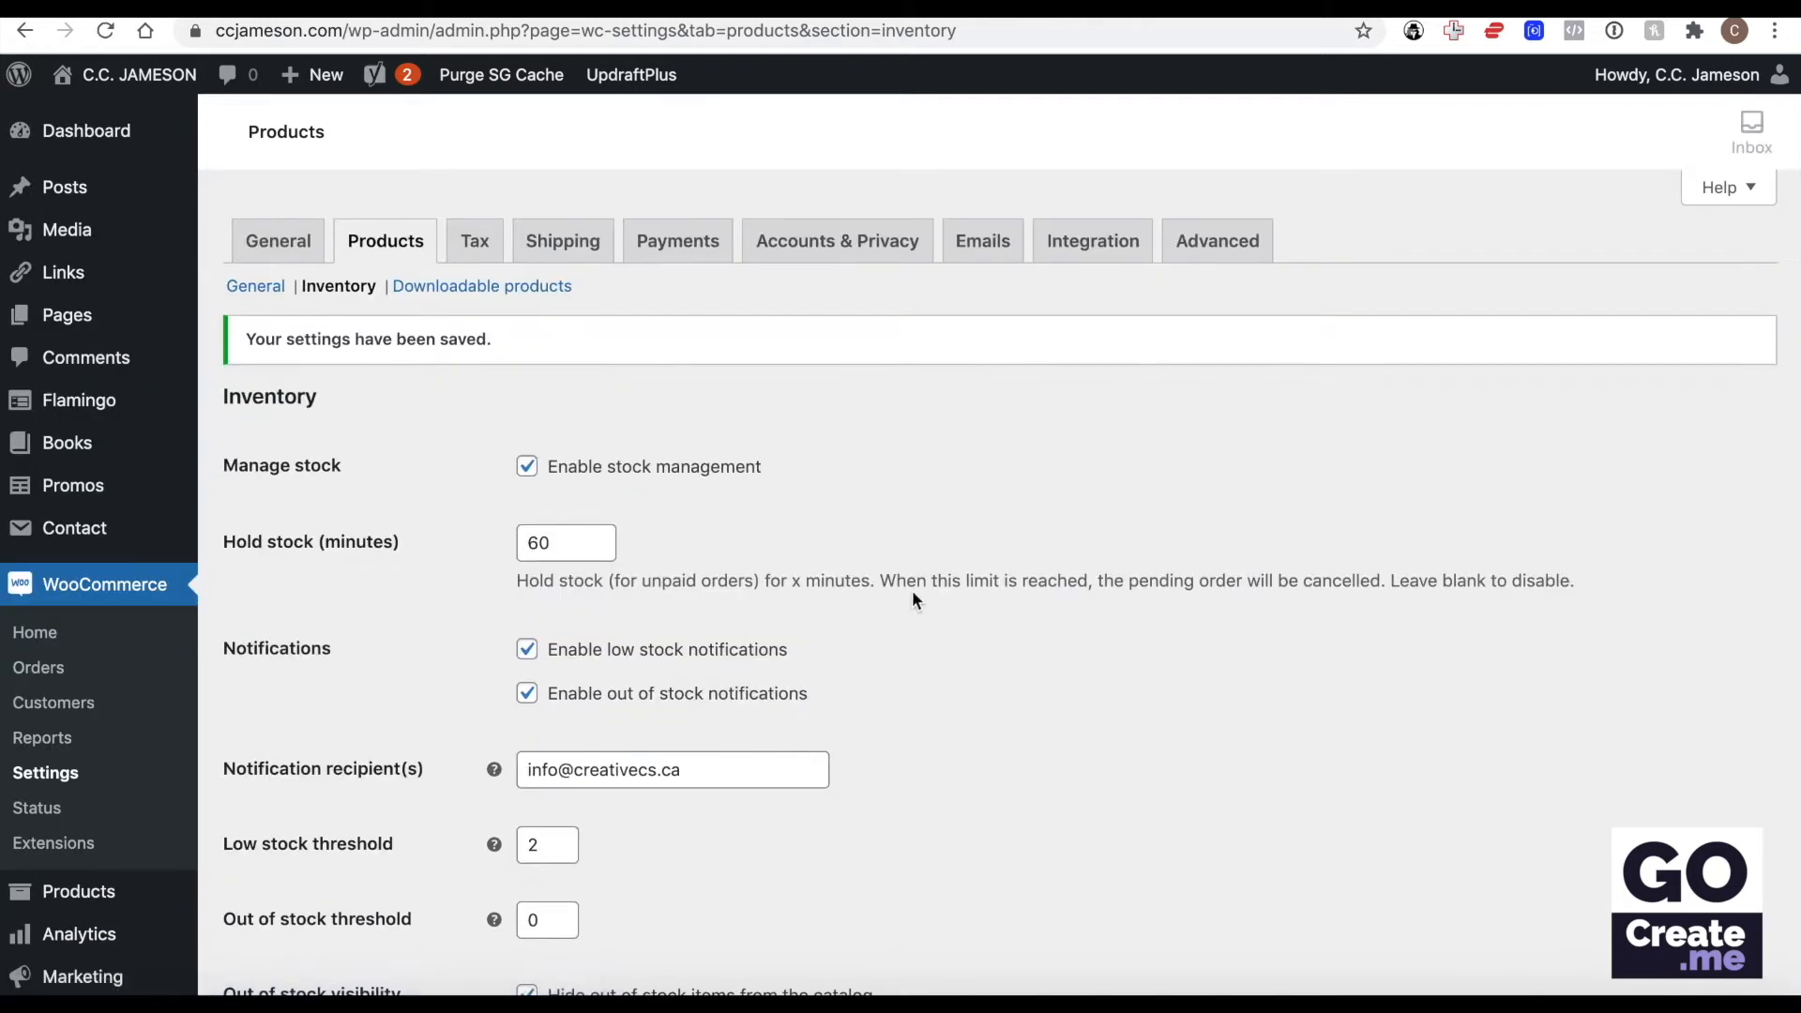
Look over the downloadable product settings and the tax options.
left_click(508, 292)
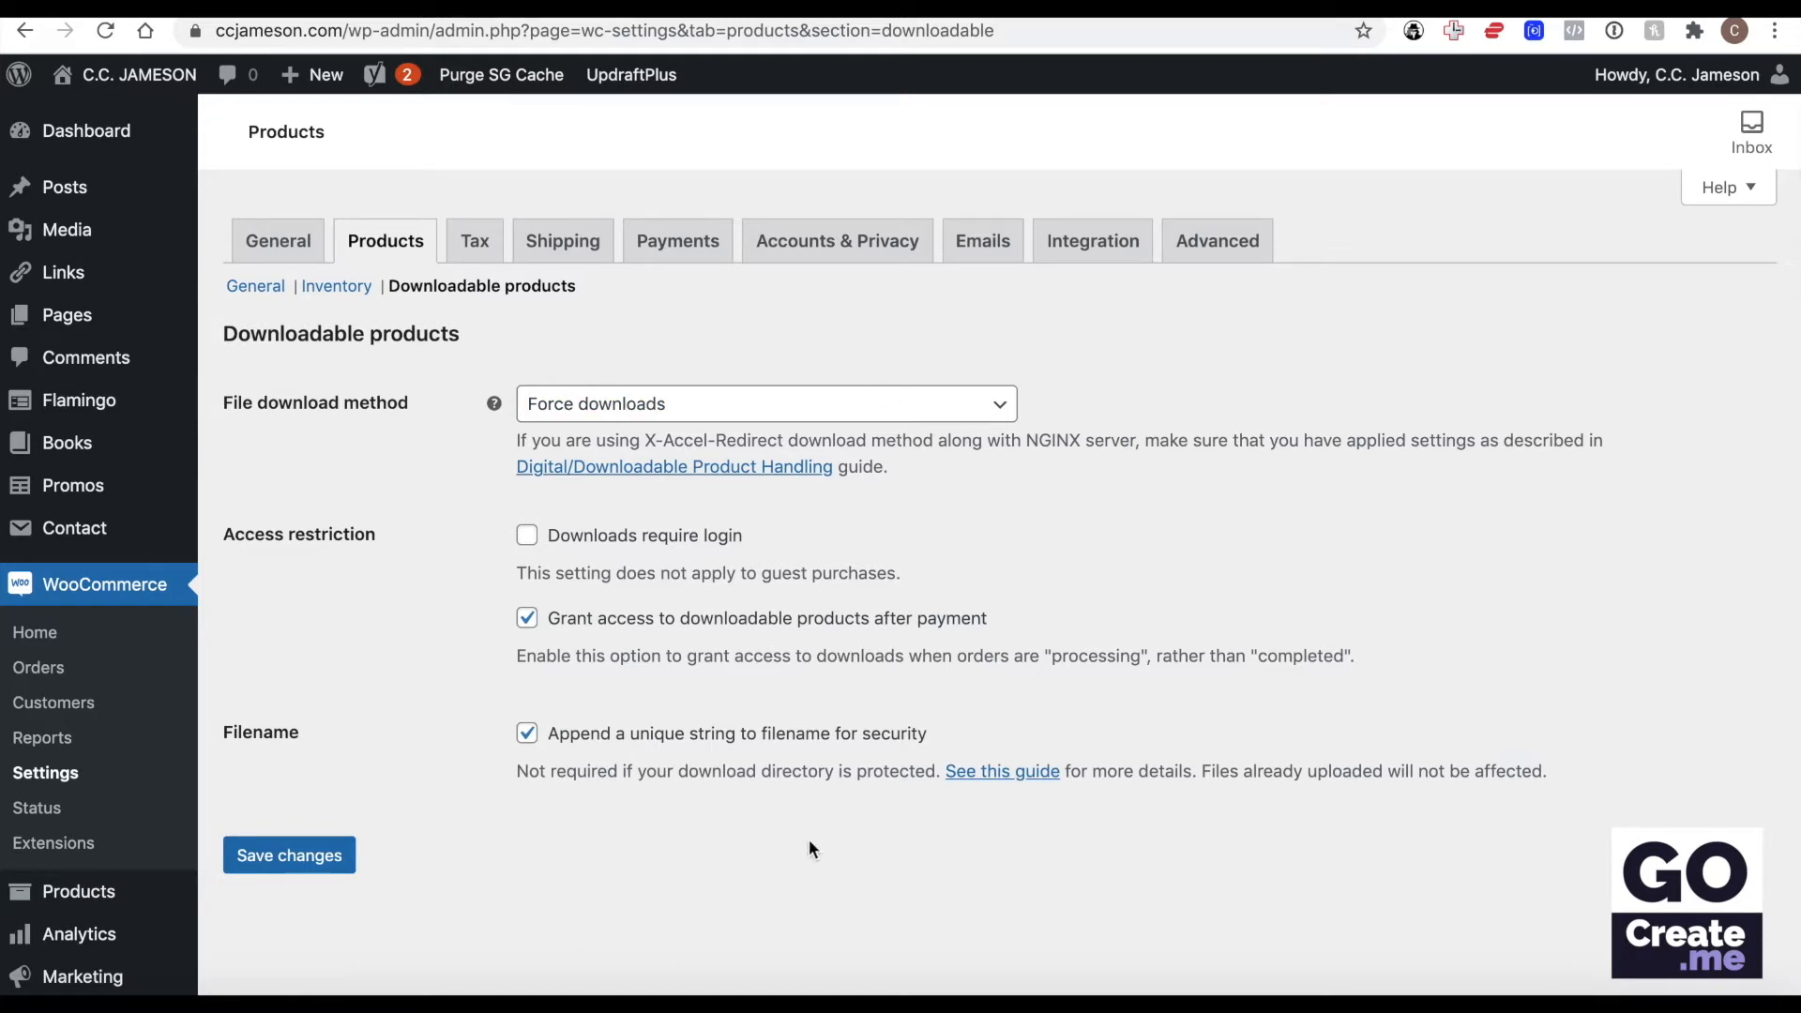
left_click(479, 246)
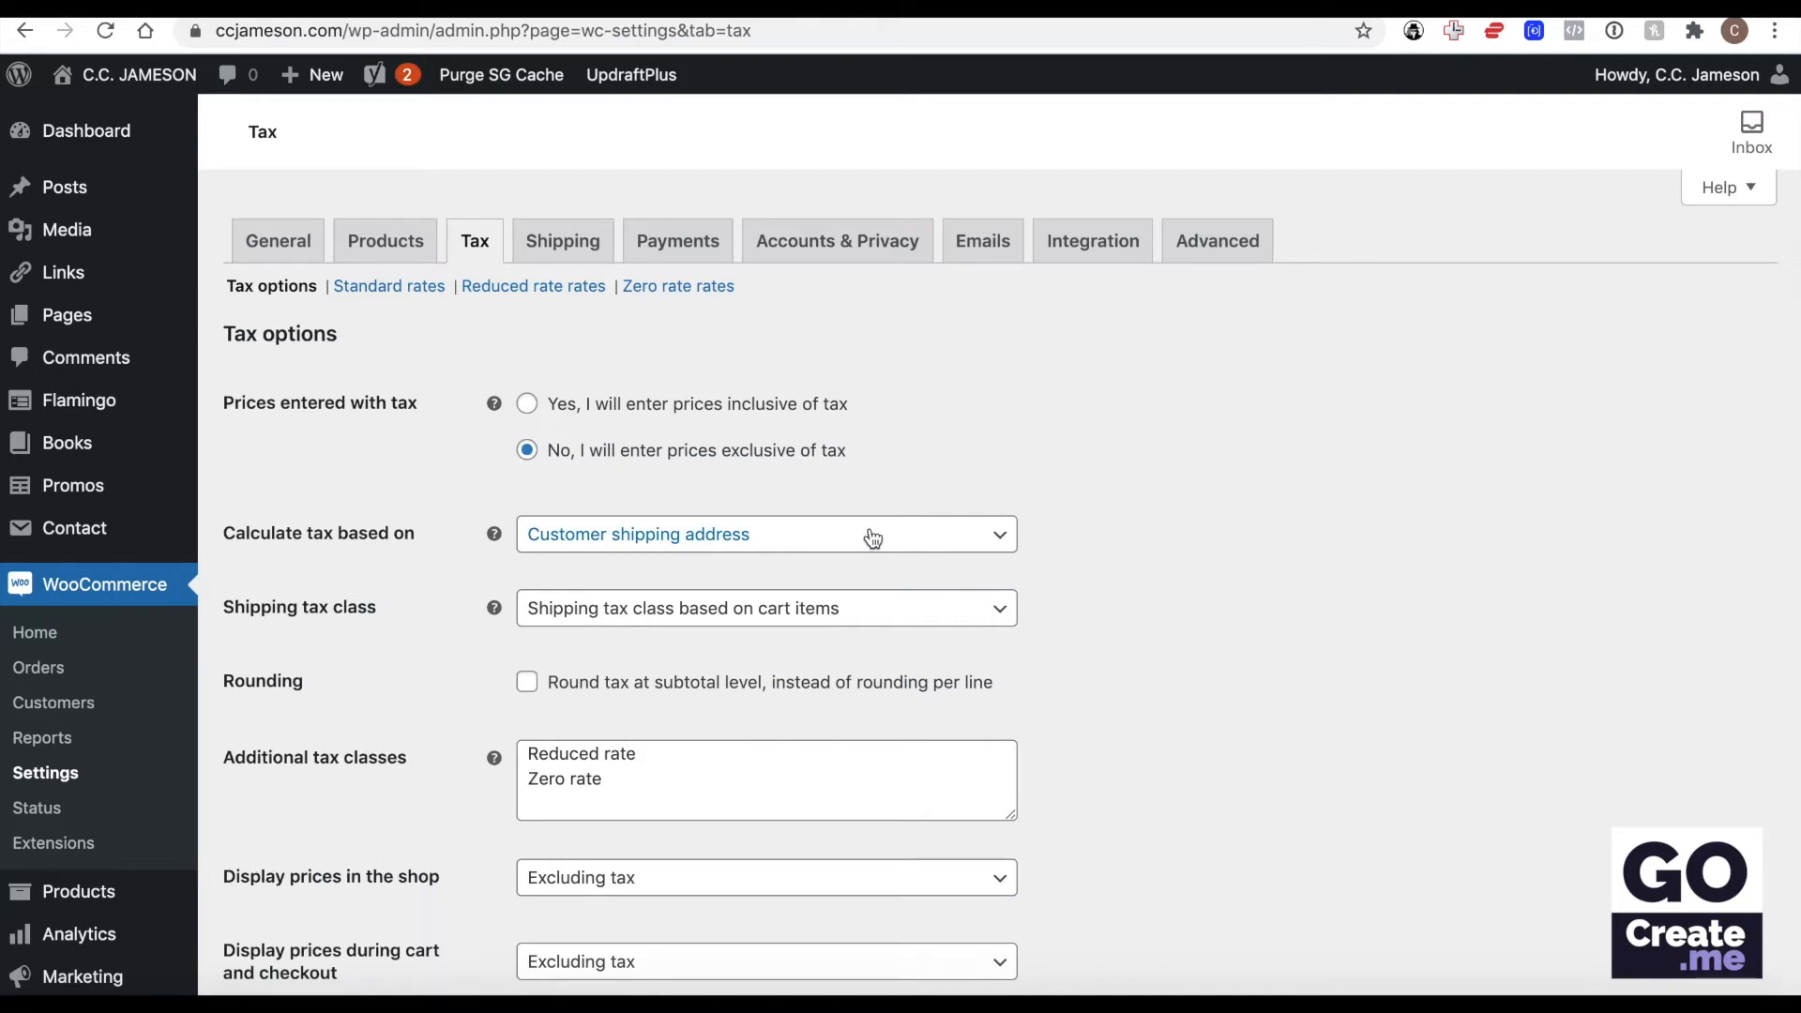
scroll(966, 464, "down", 3)
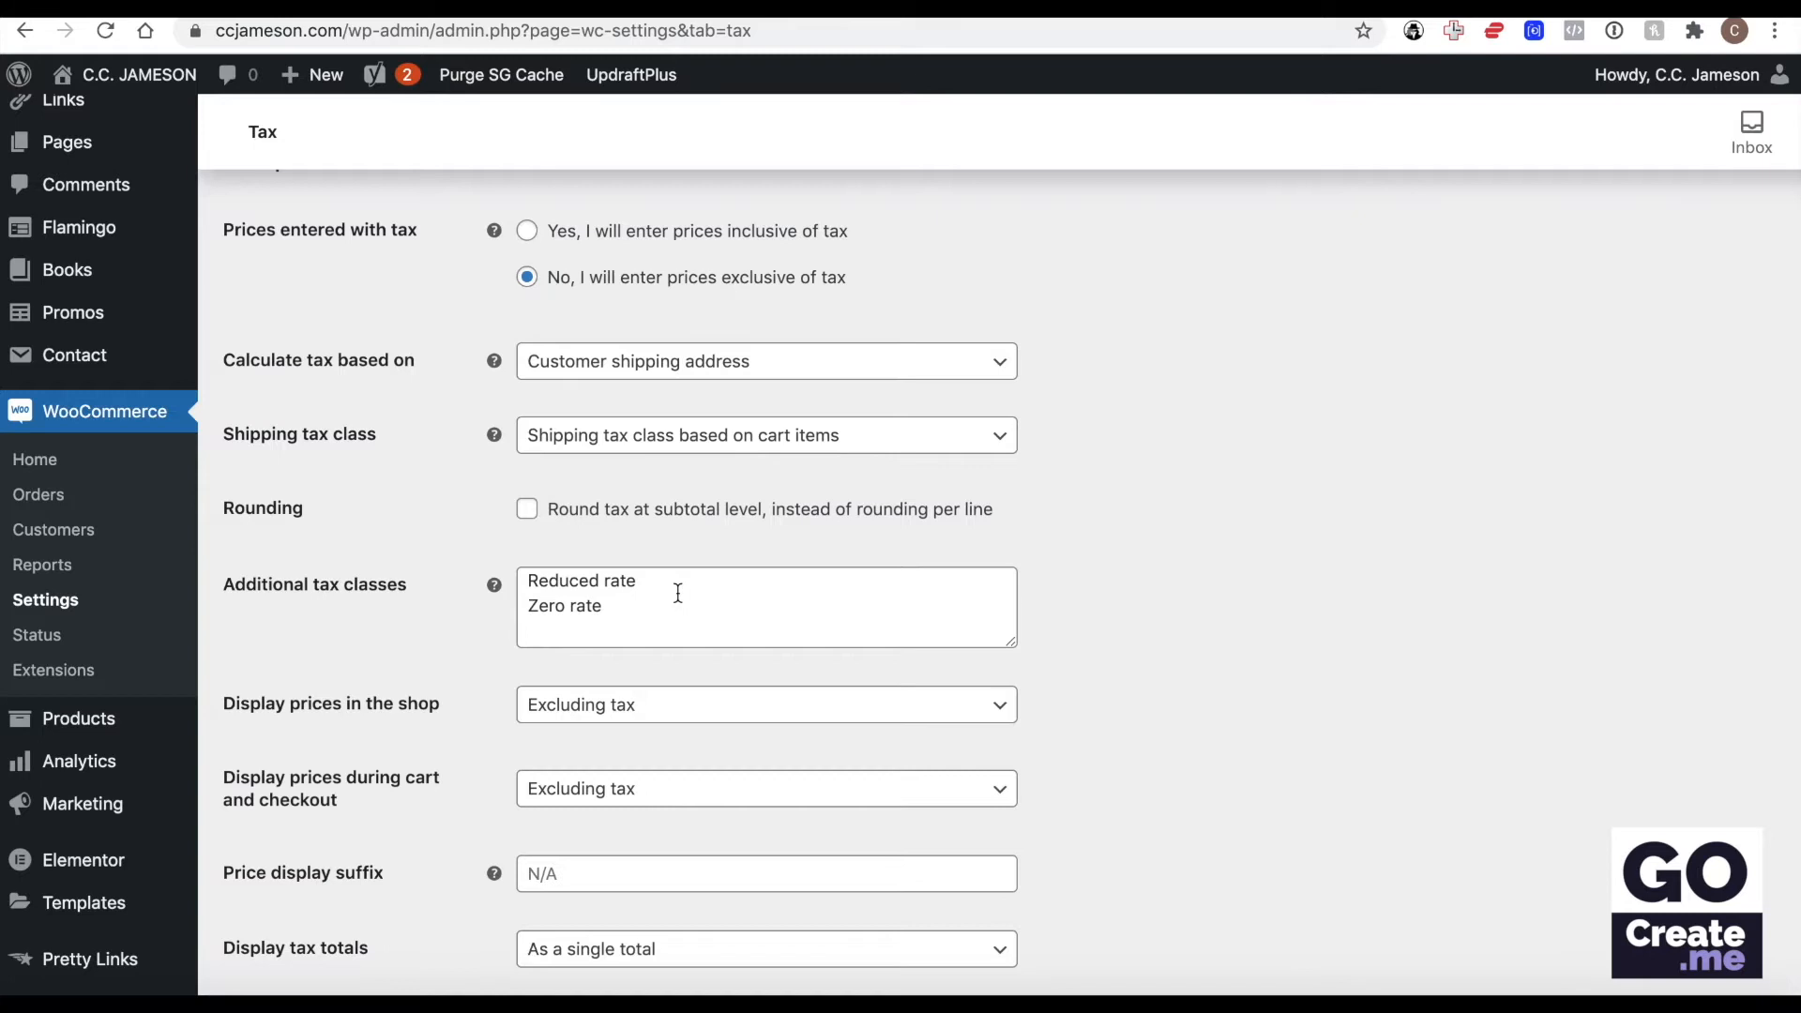
Review the remaining tax options, including price display and tax totals, and open the standard tax rates.
scroll(677, 593, "down", 3)
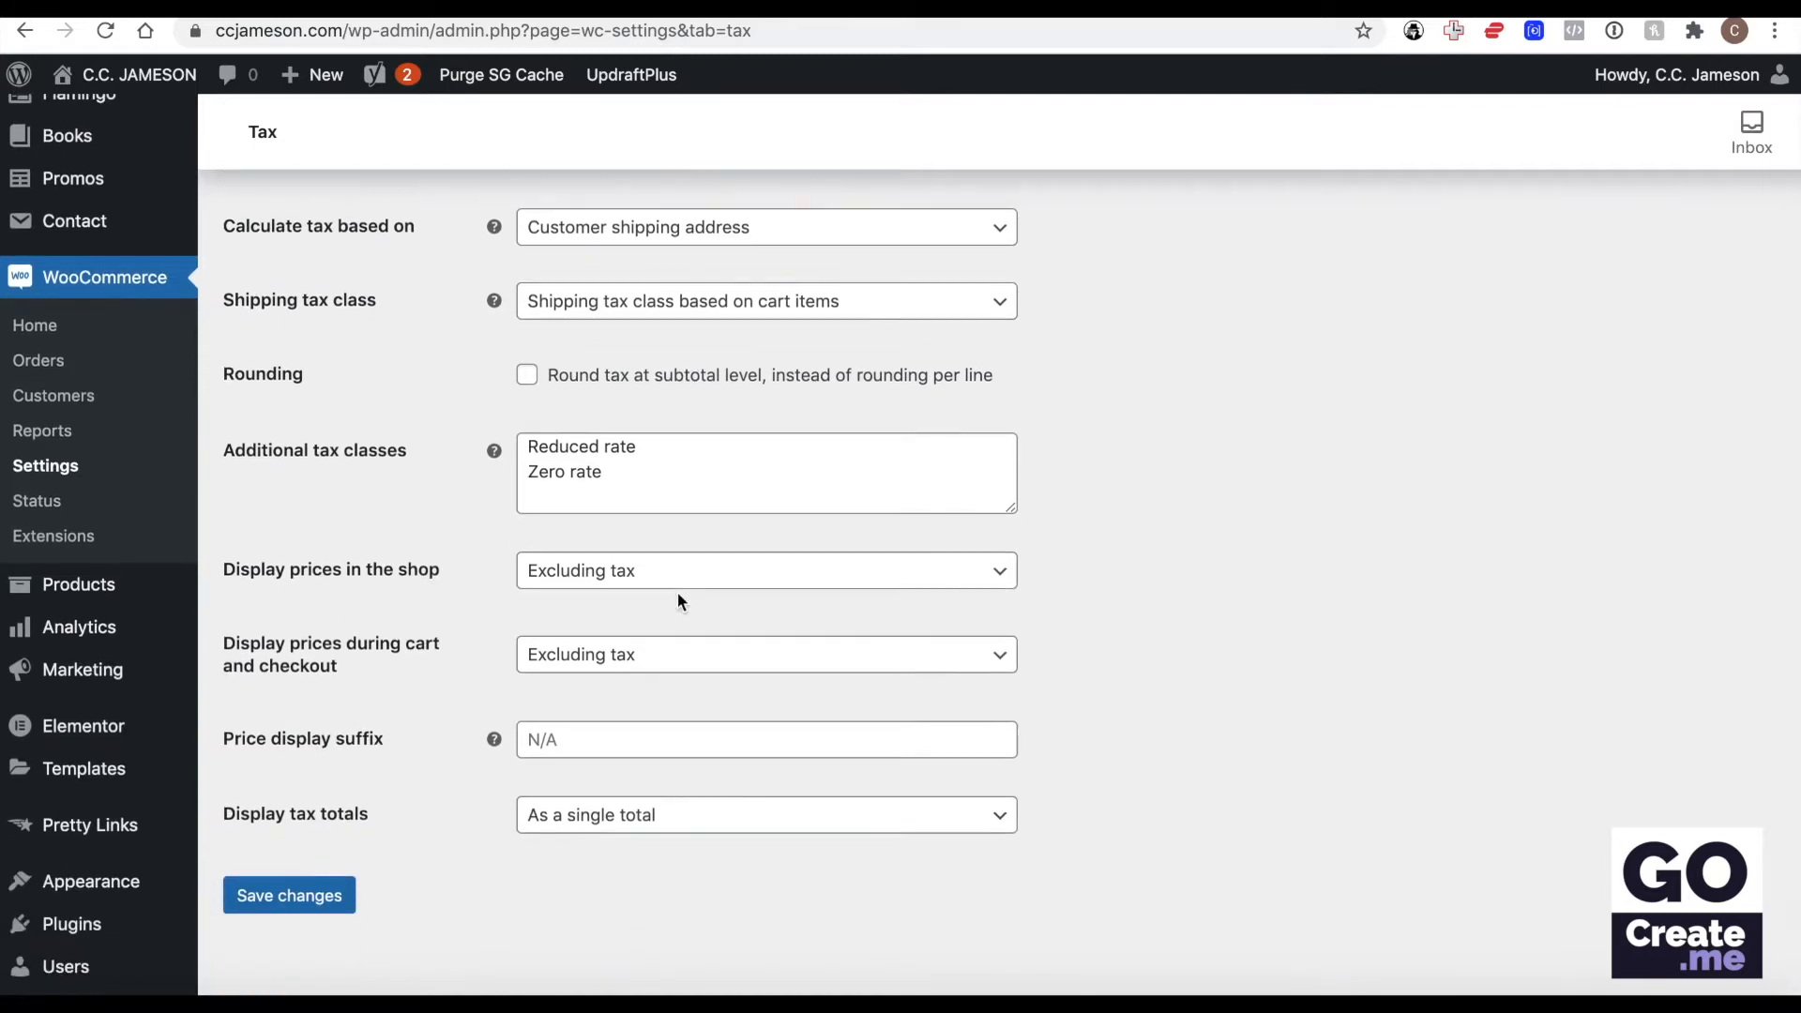
scroll(851, 807, "up", 1)
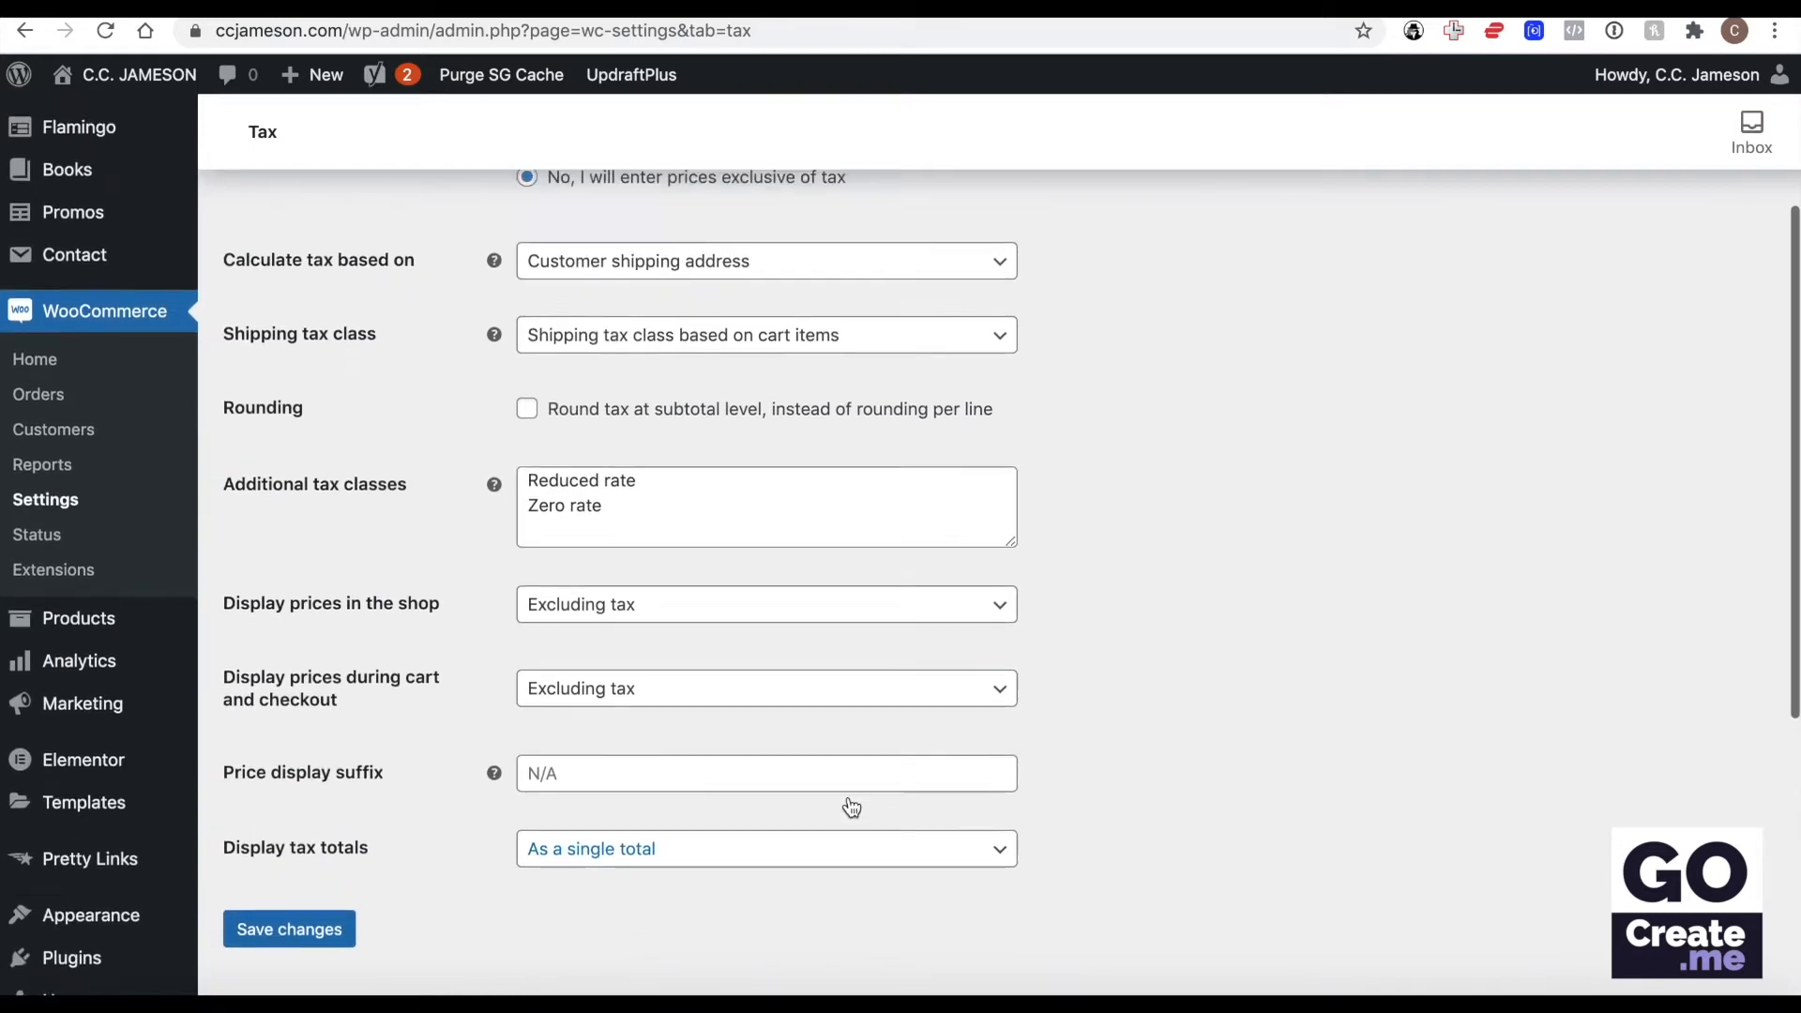
scroll(851, 808, "up", 6)
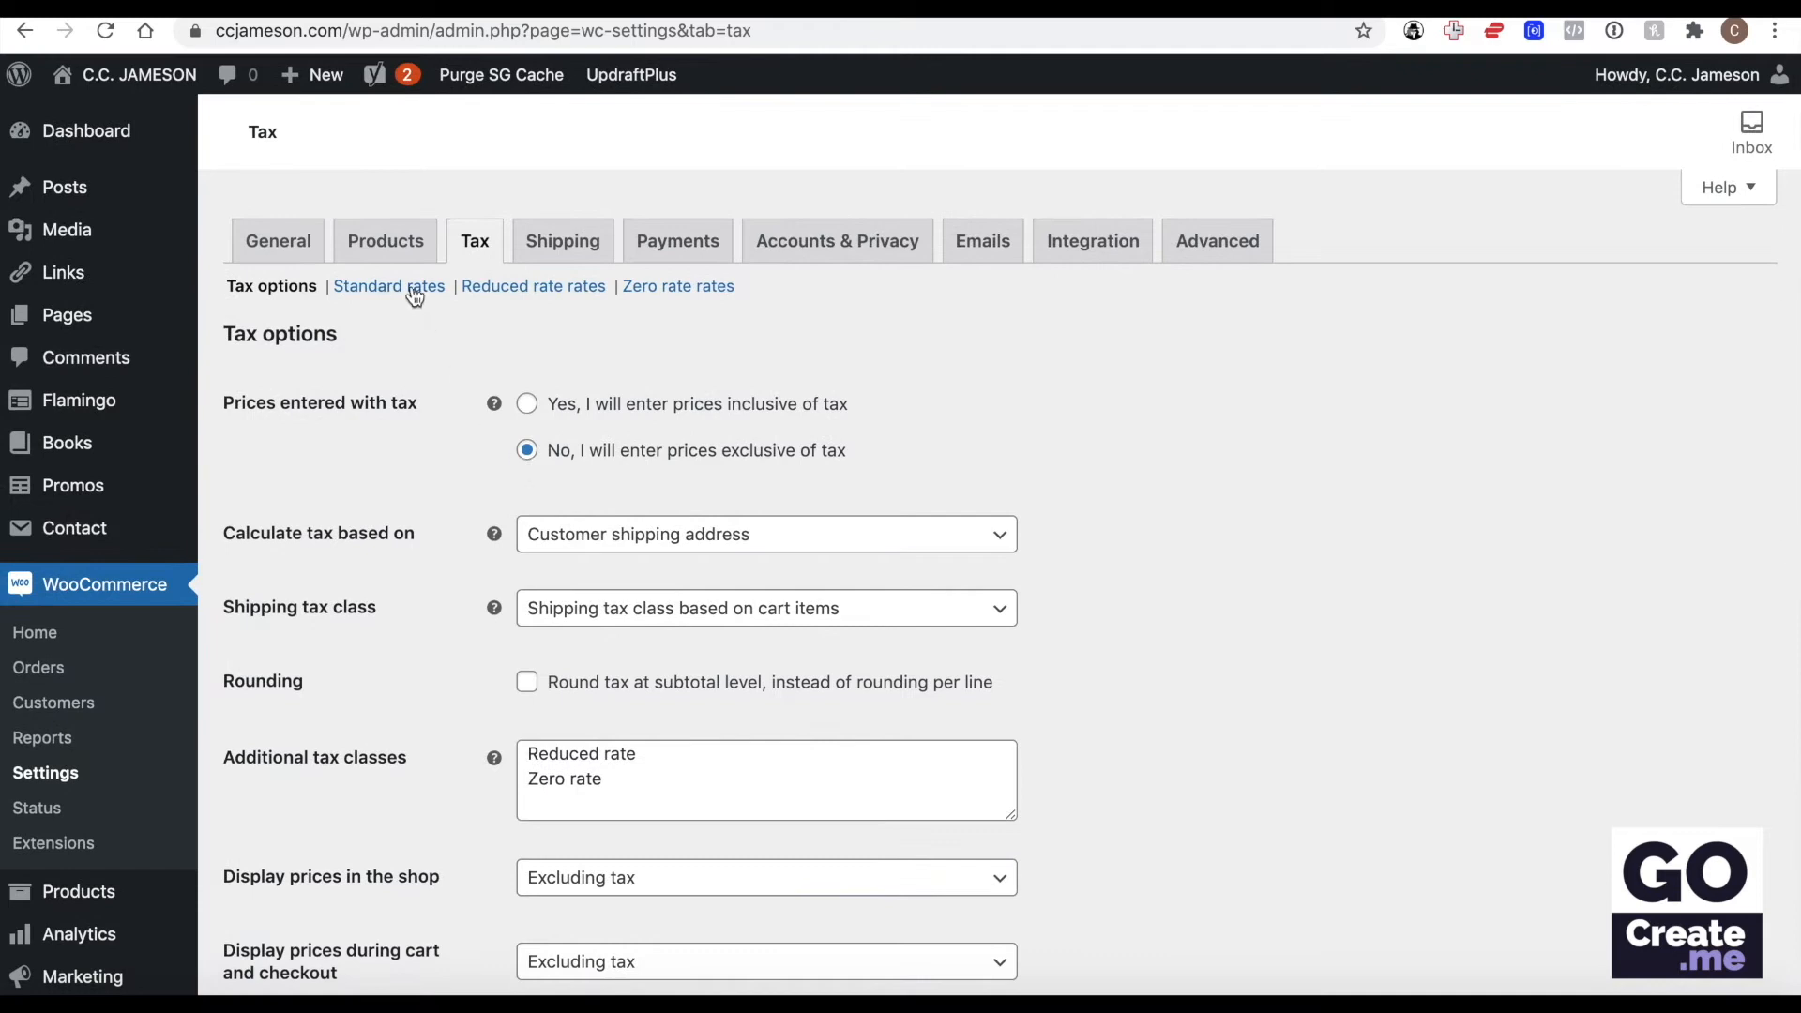
left_click(412, 287)
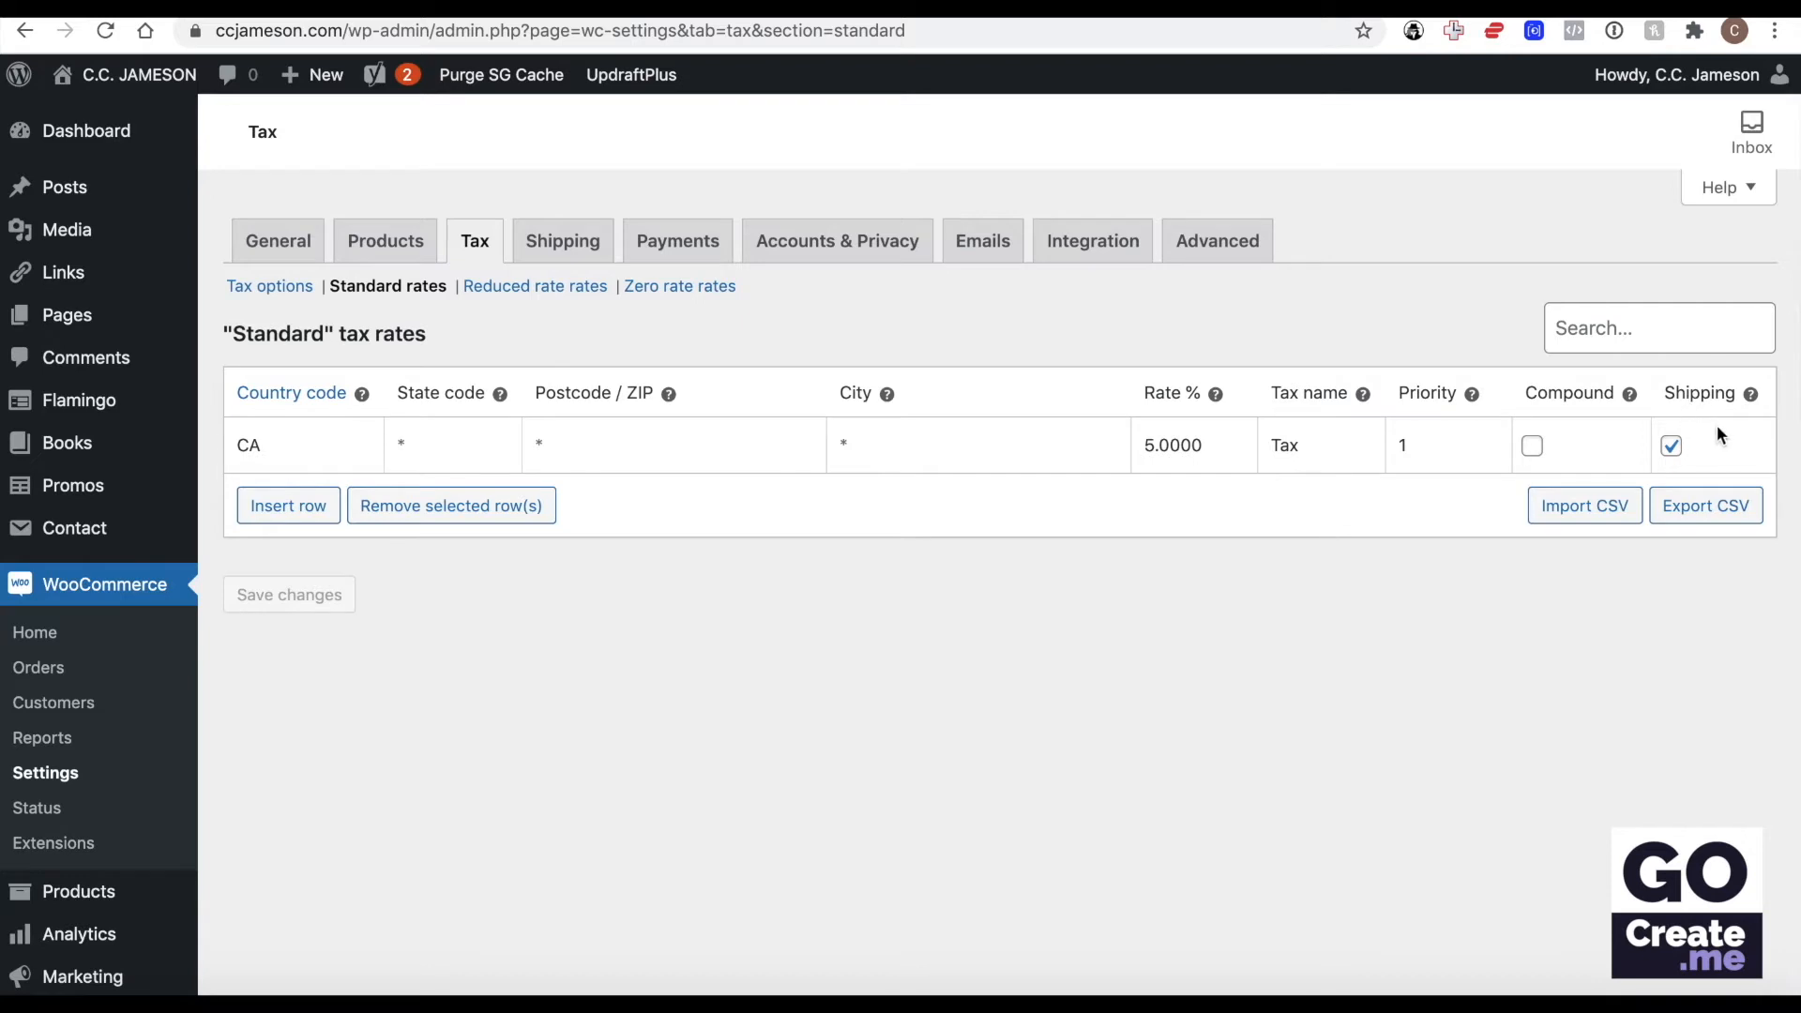
Insert a trial standard tax rate row with country code CA and state code ab, remove it, and save the rates.
left_click(288, 506)
left_click(283, 504)
type("CA")
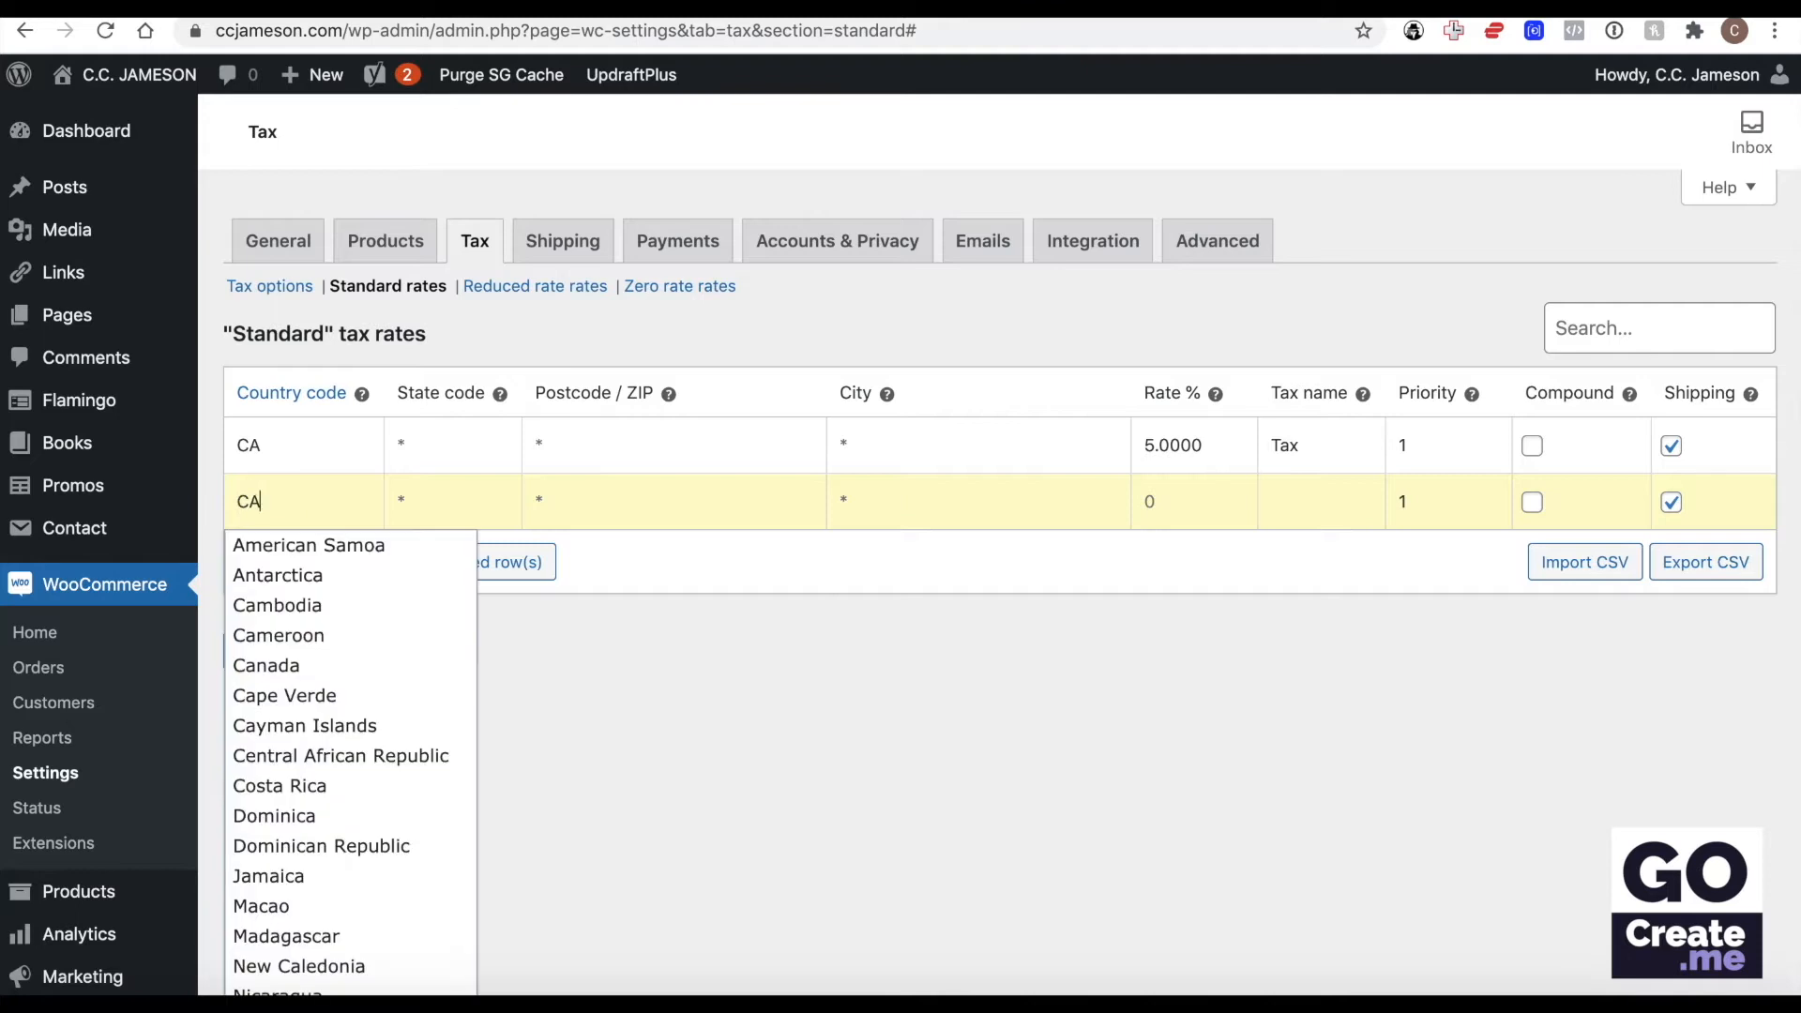
key("Tab")
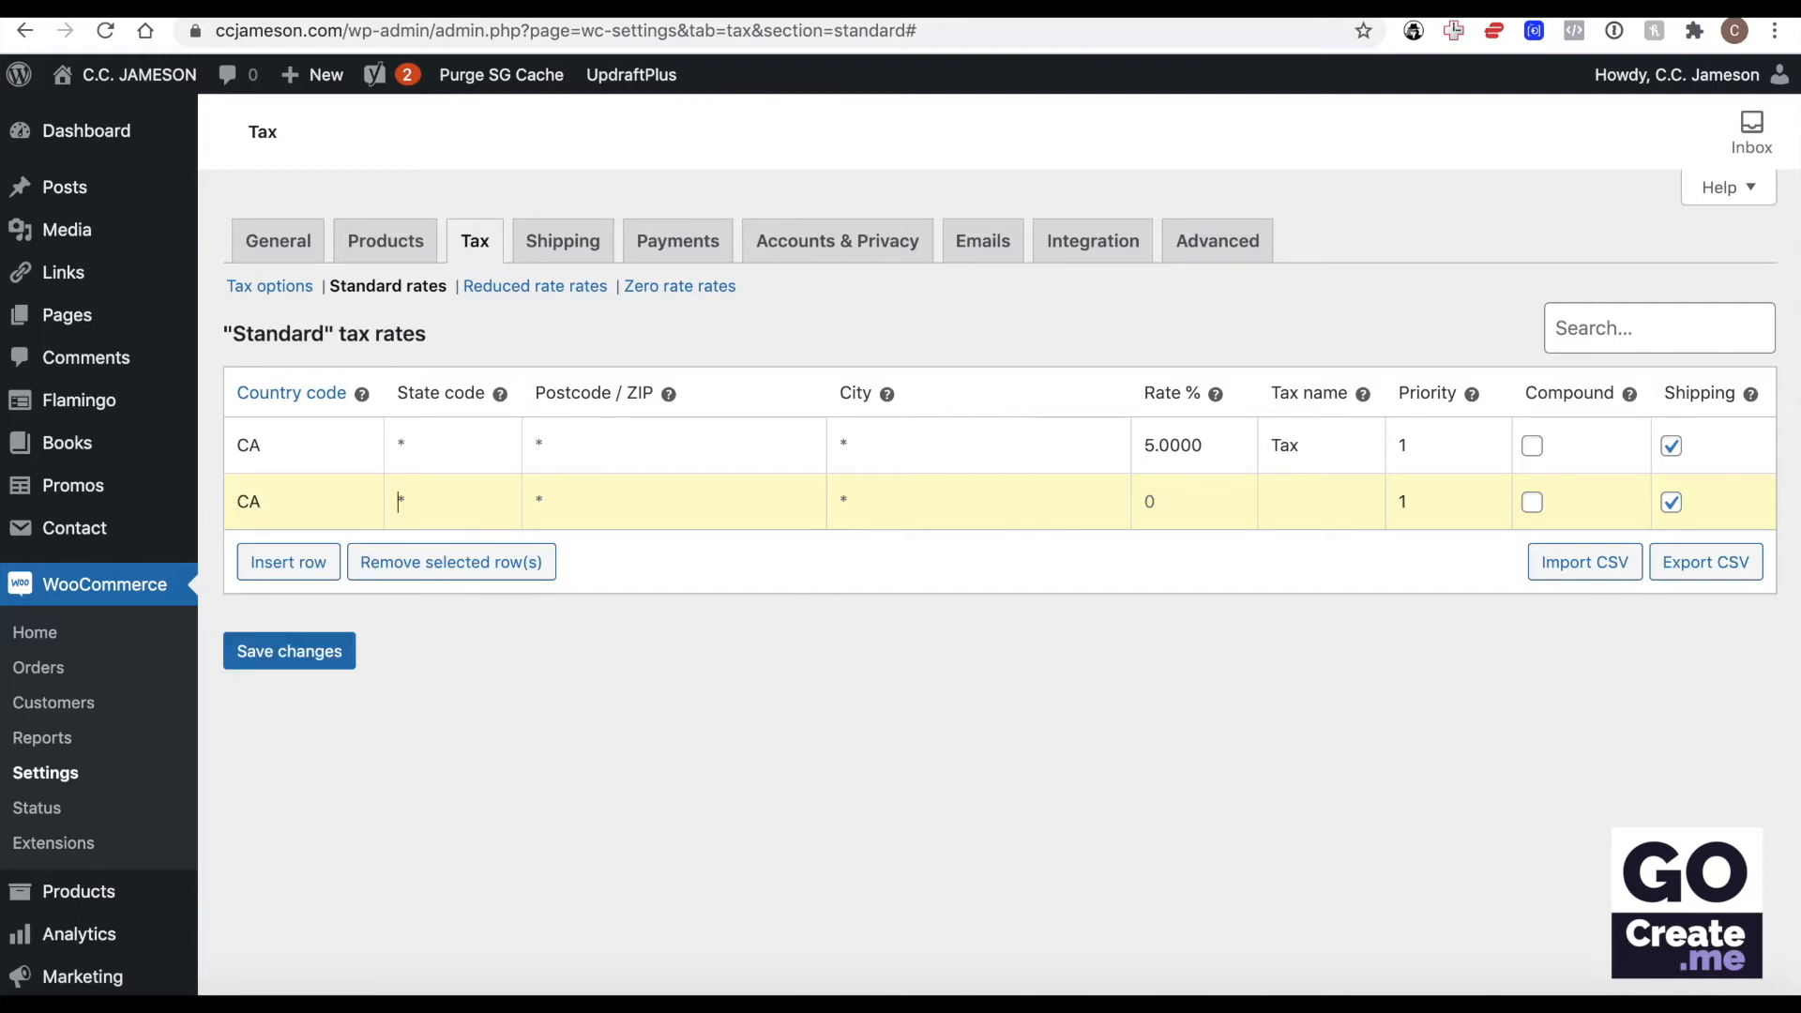
type("ab")
left_click(968, 506)
left_click(450, 564)
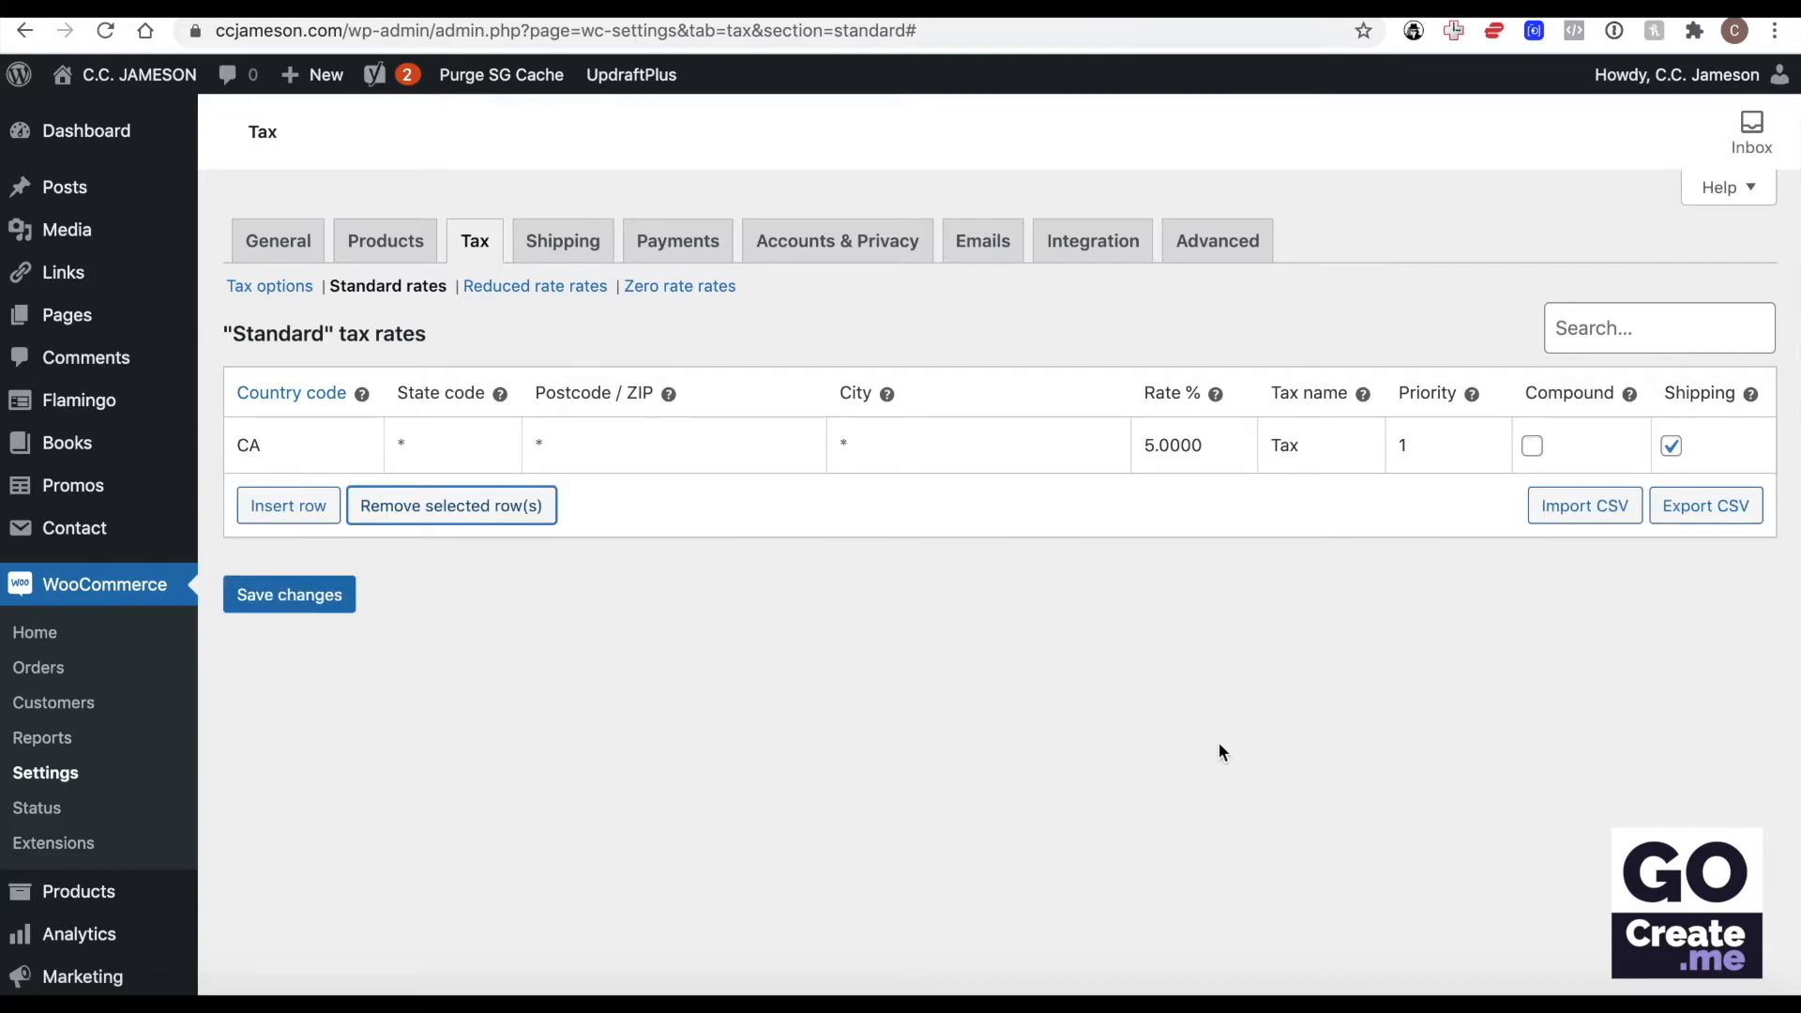
left_click(315, 604)
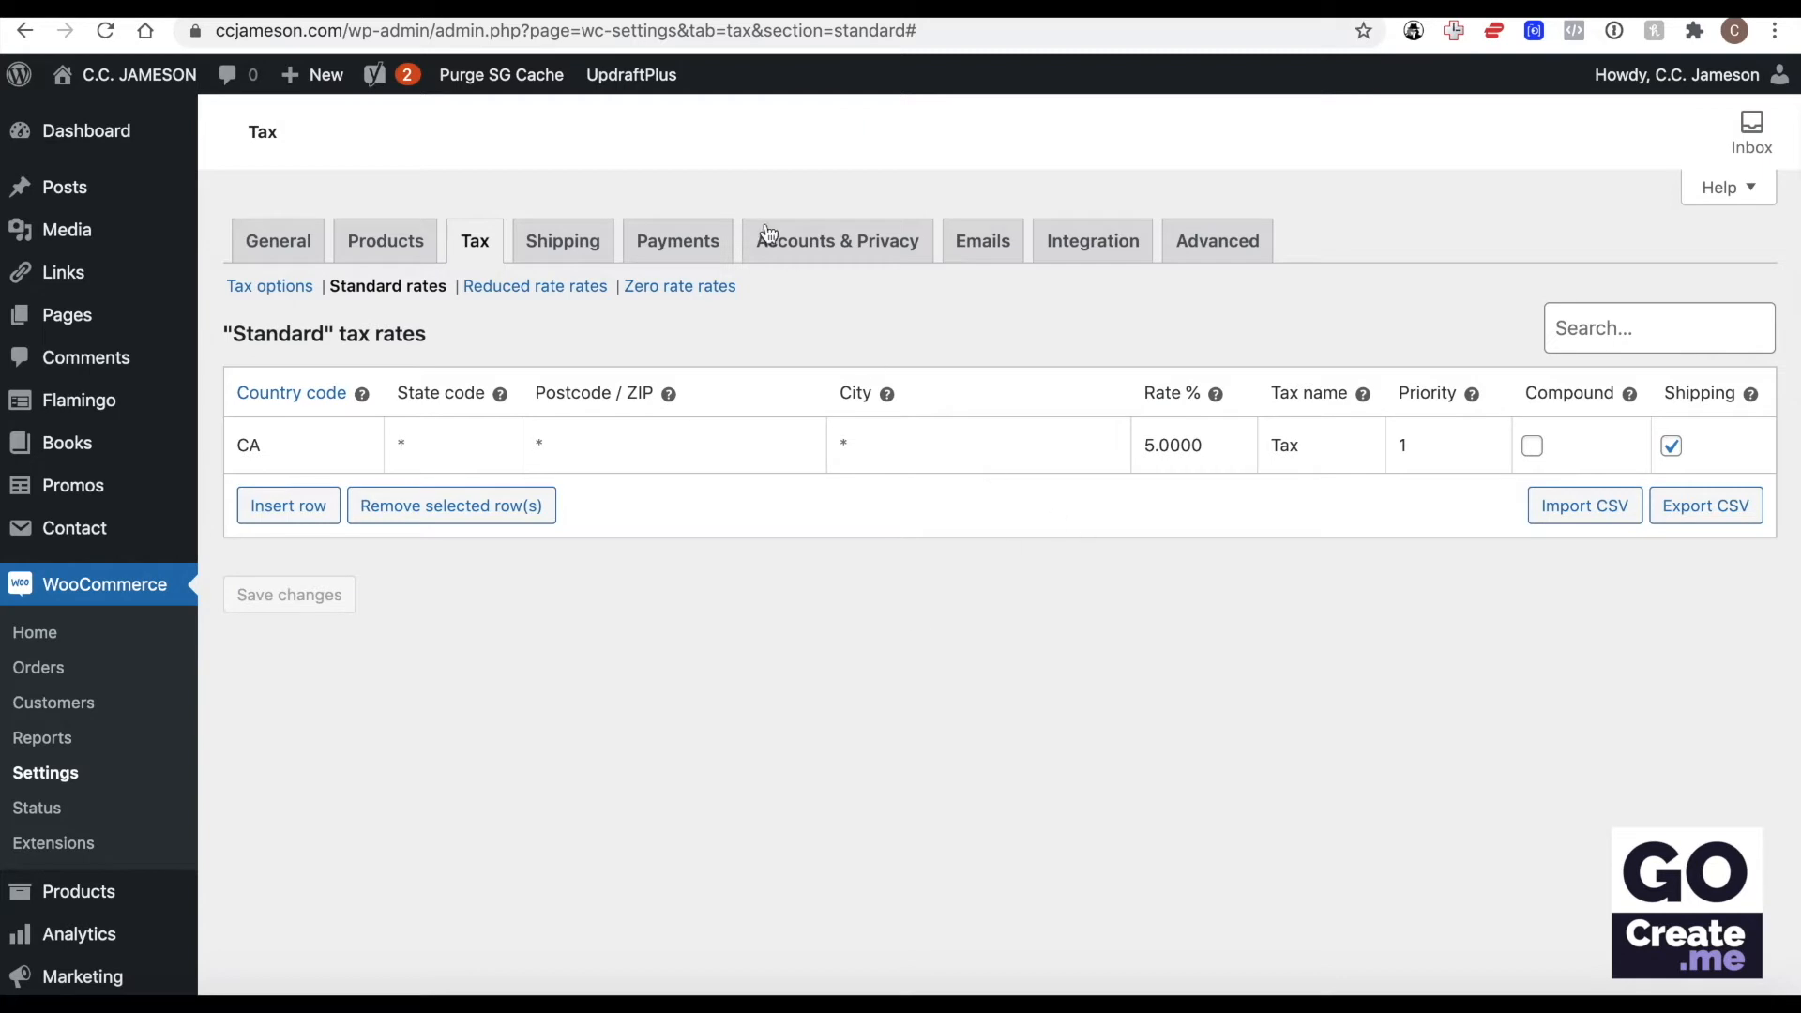
Open the Shipping settings on the second store's site and examine the Printful Shipping options.
left_click(583, 244)
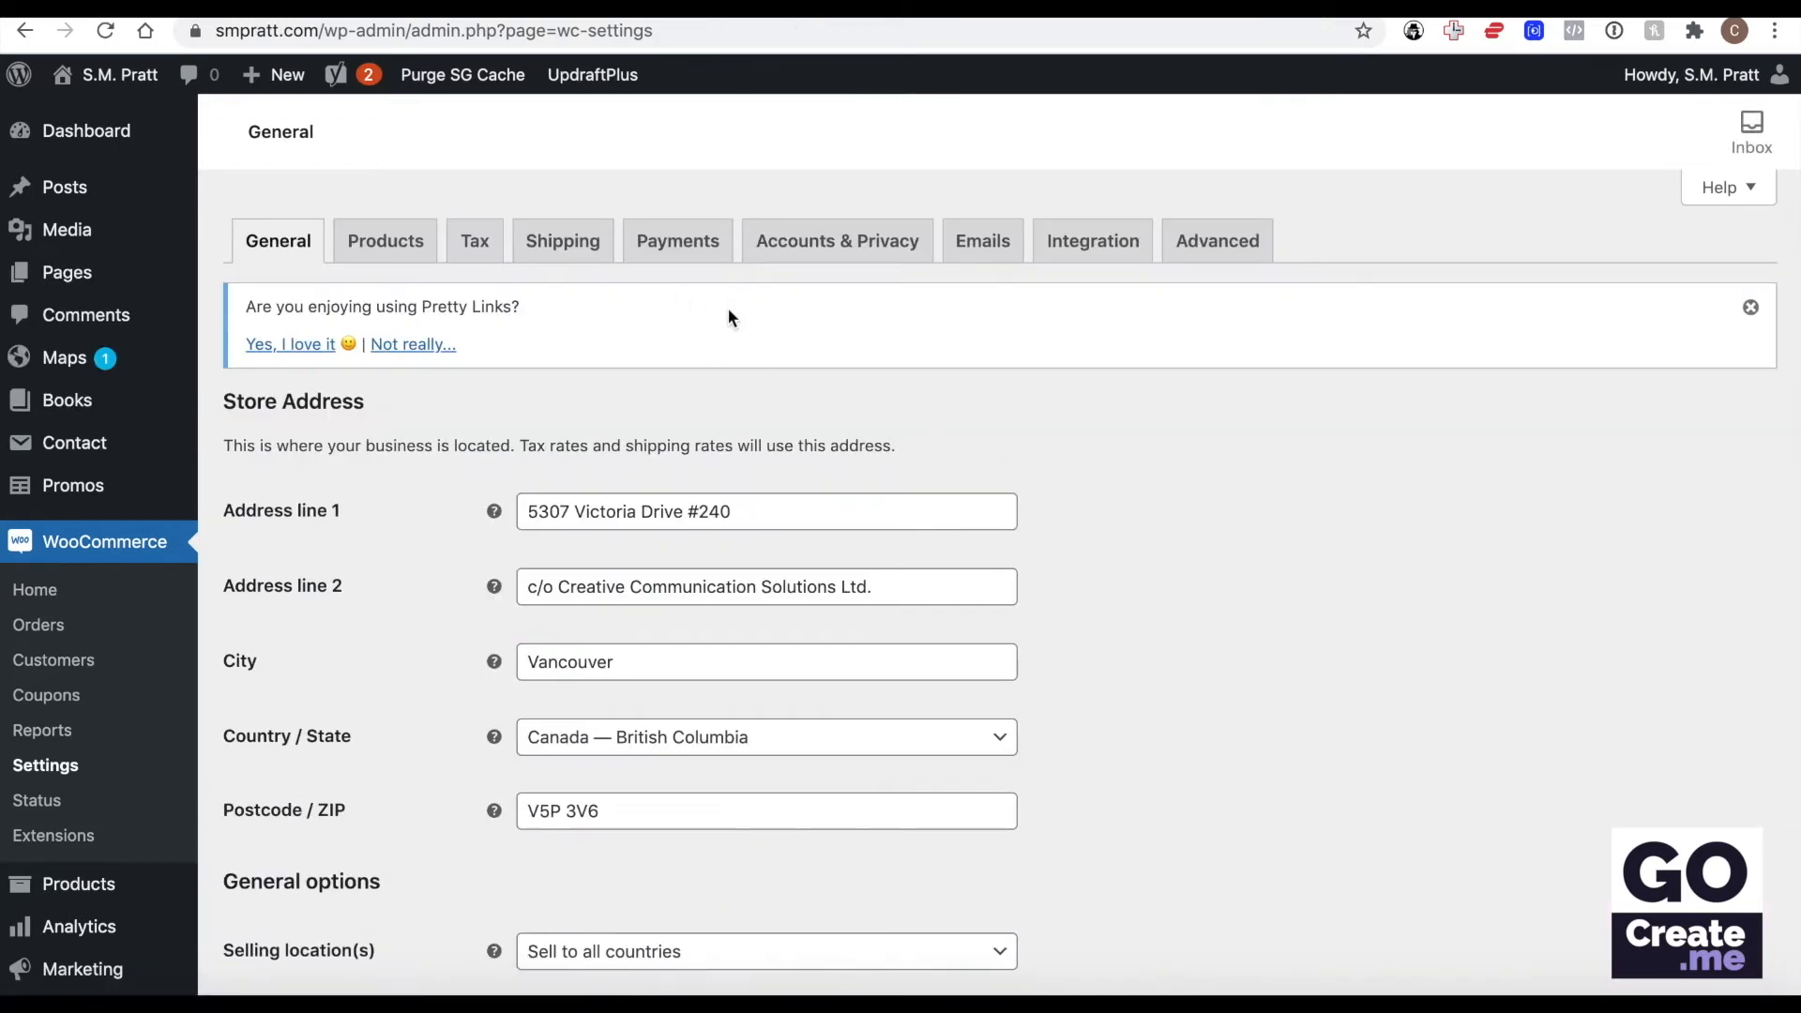
left_click(581, 244)
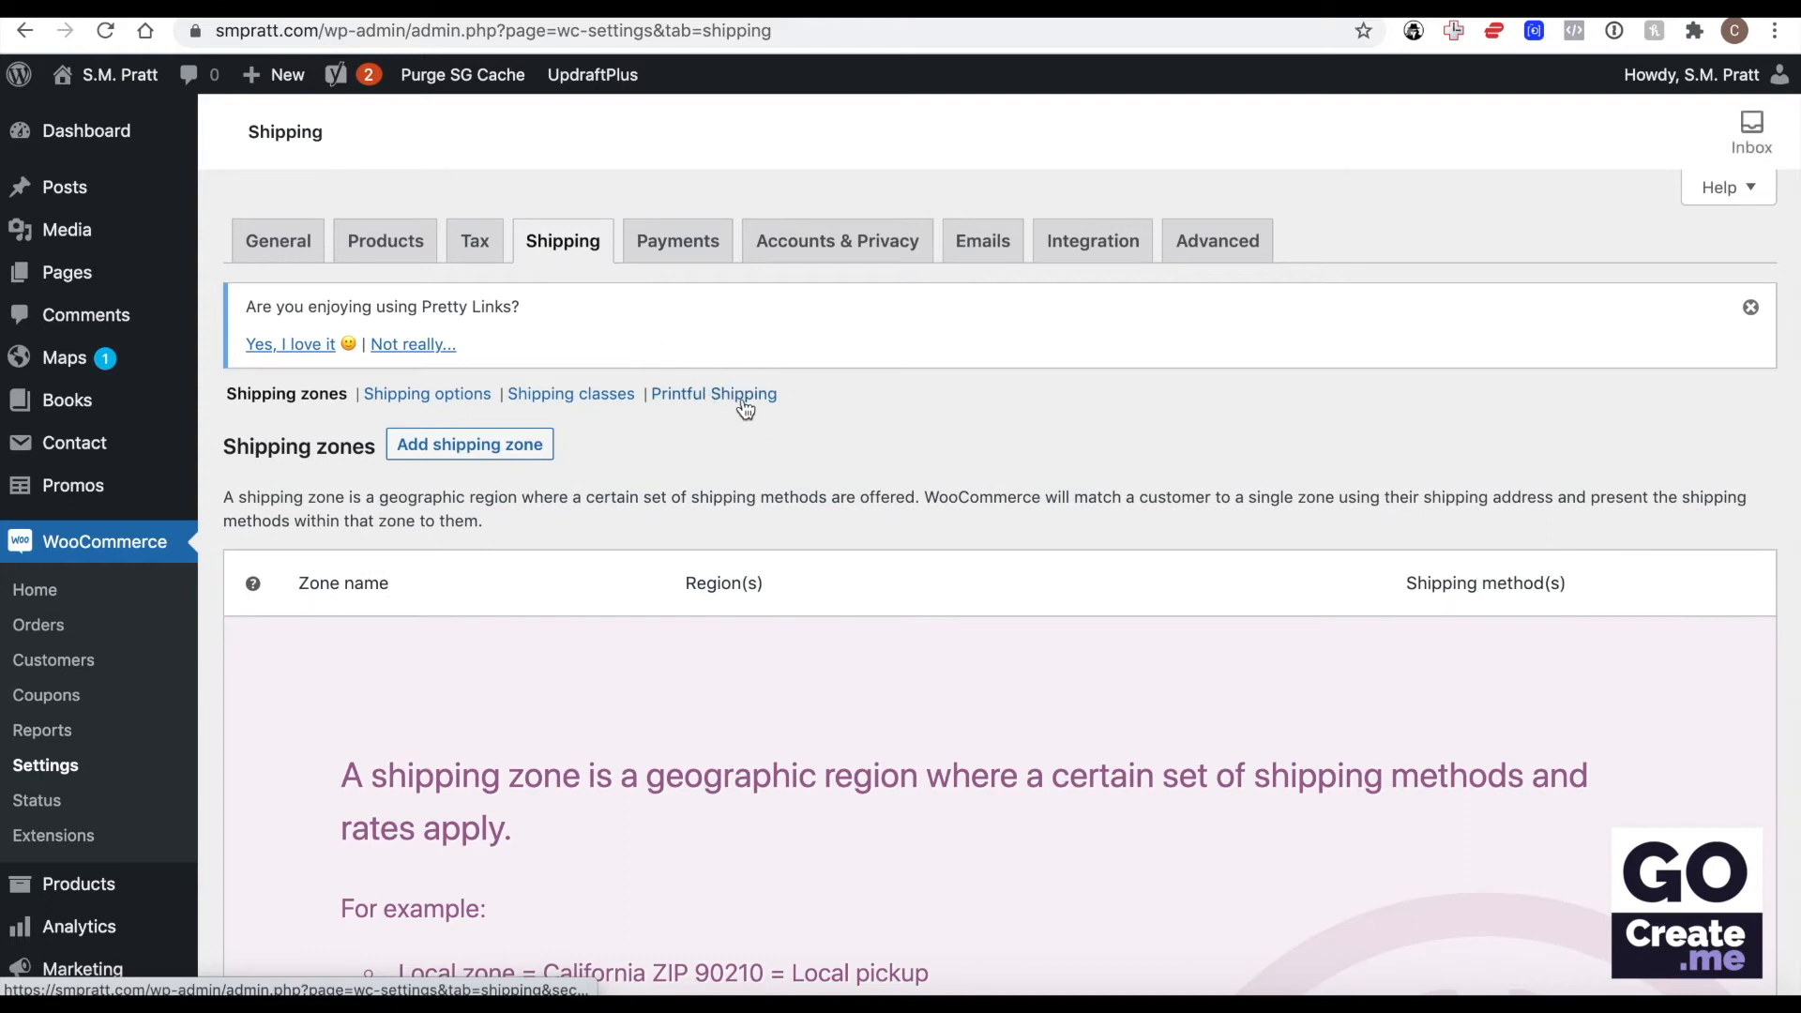
left_click(743, 401)
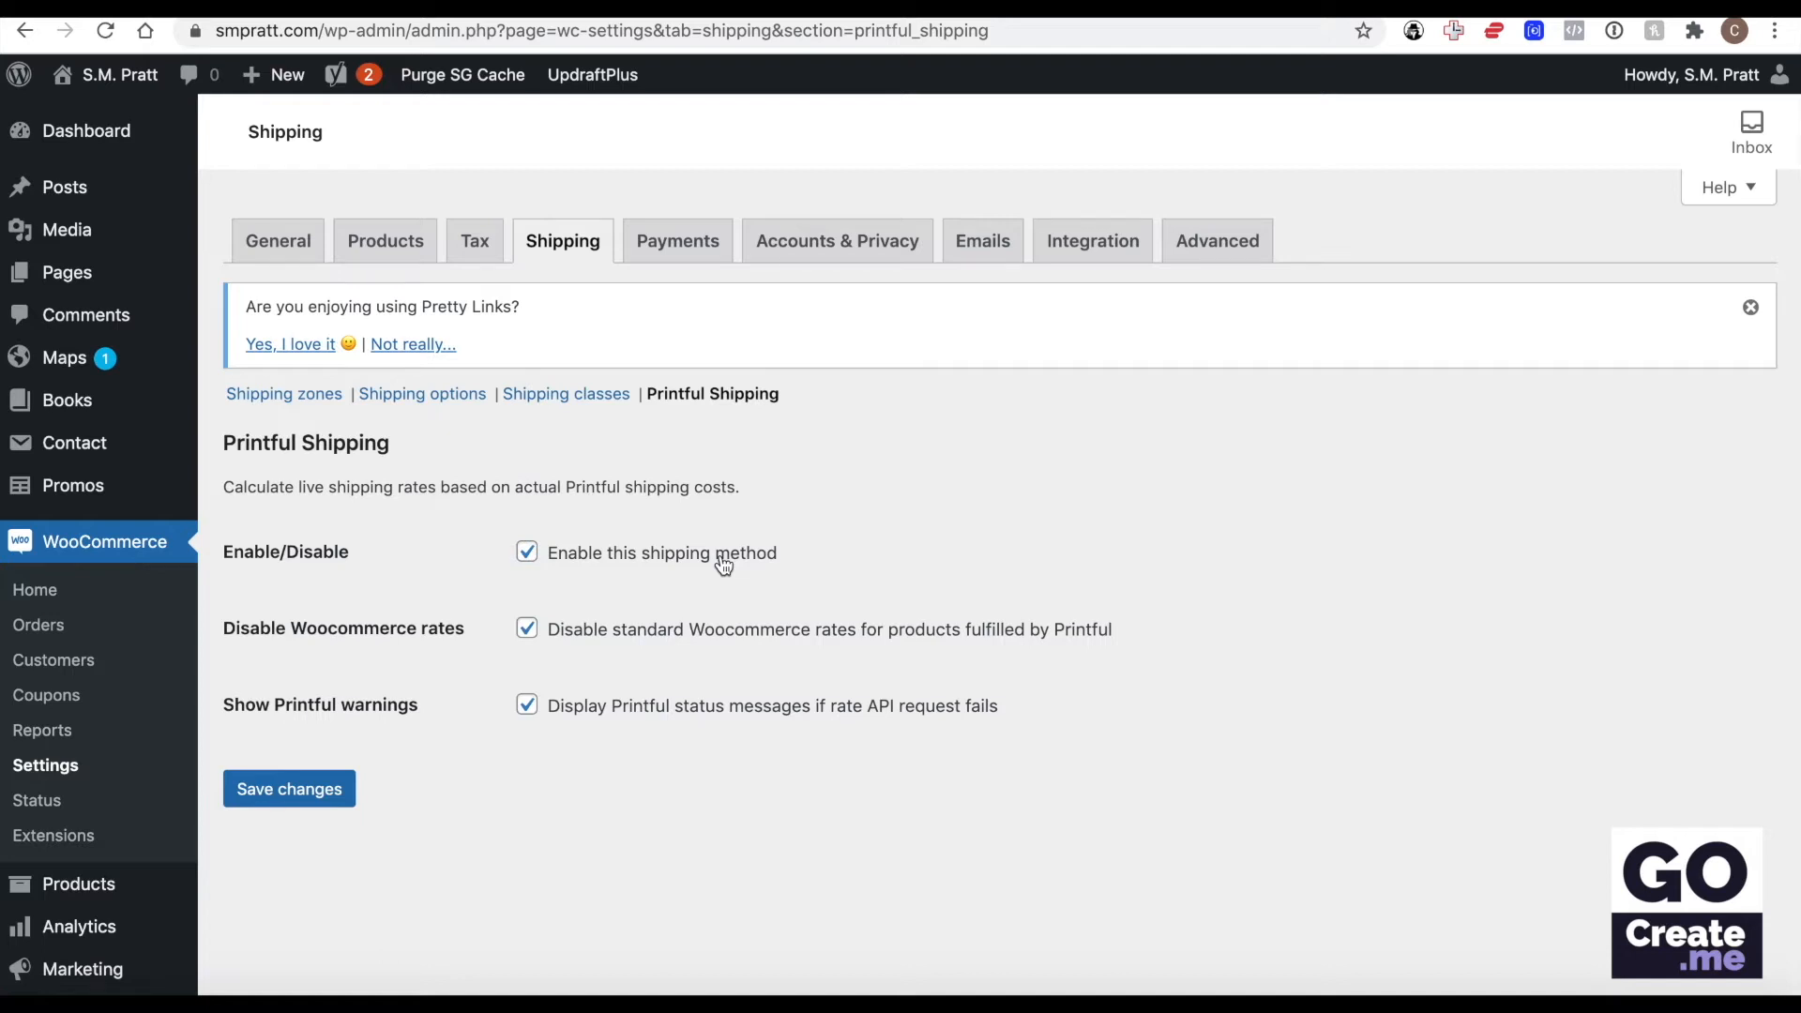
Return to the shipping zones and read the explanation and example zones.
left_click(269, 398)
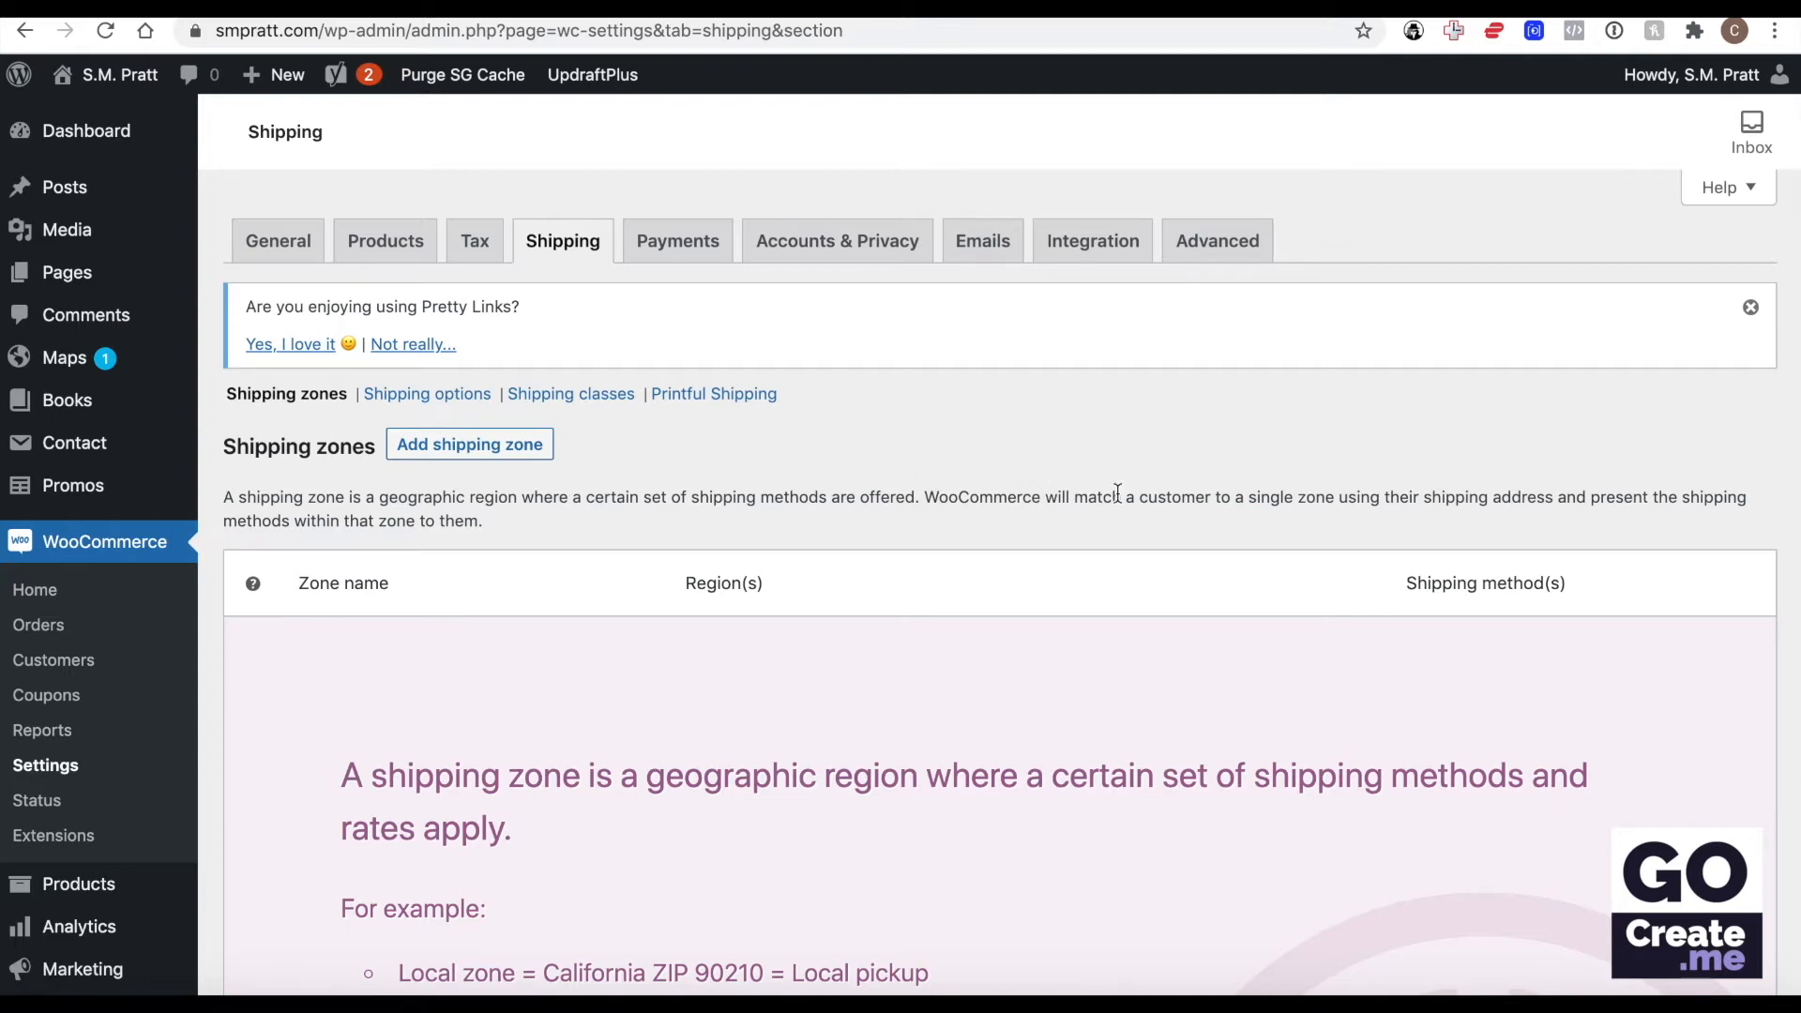
scroll(1117, 492, "down", 5)
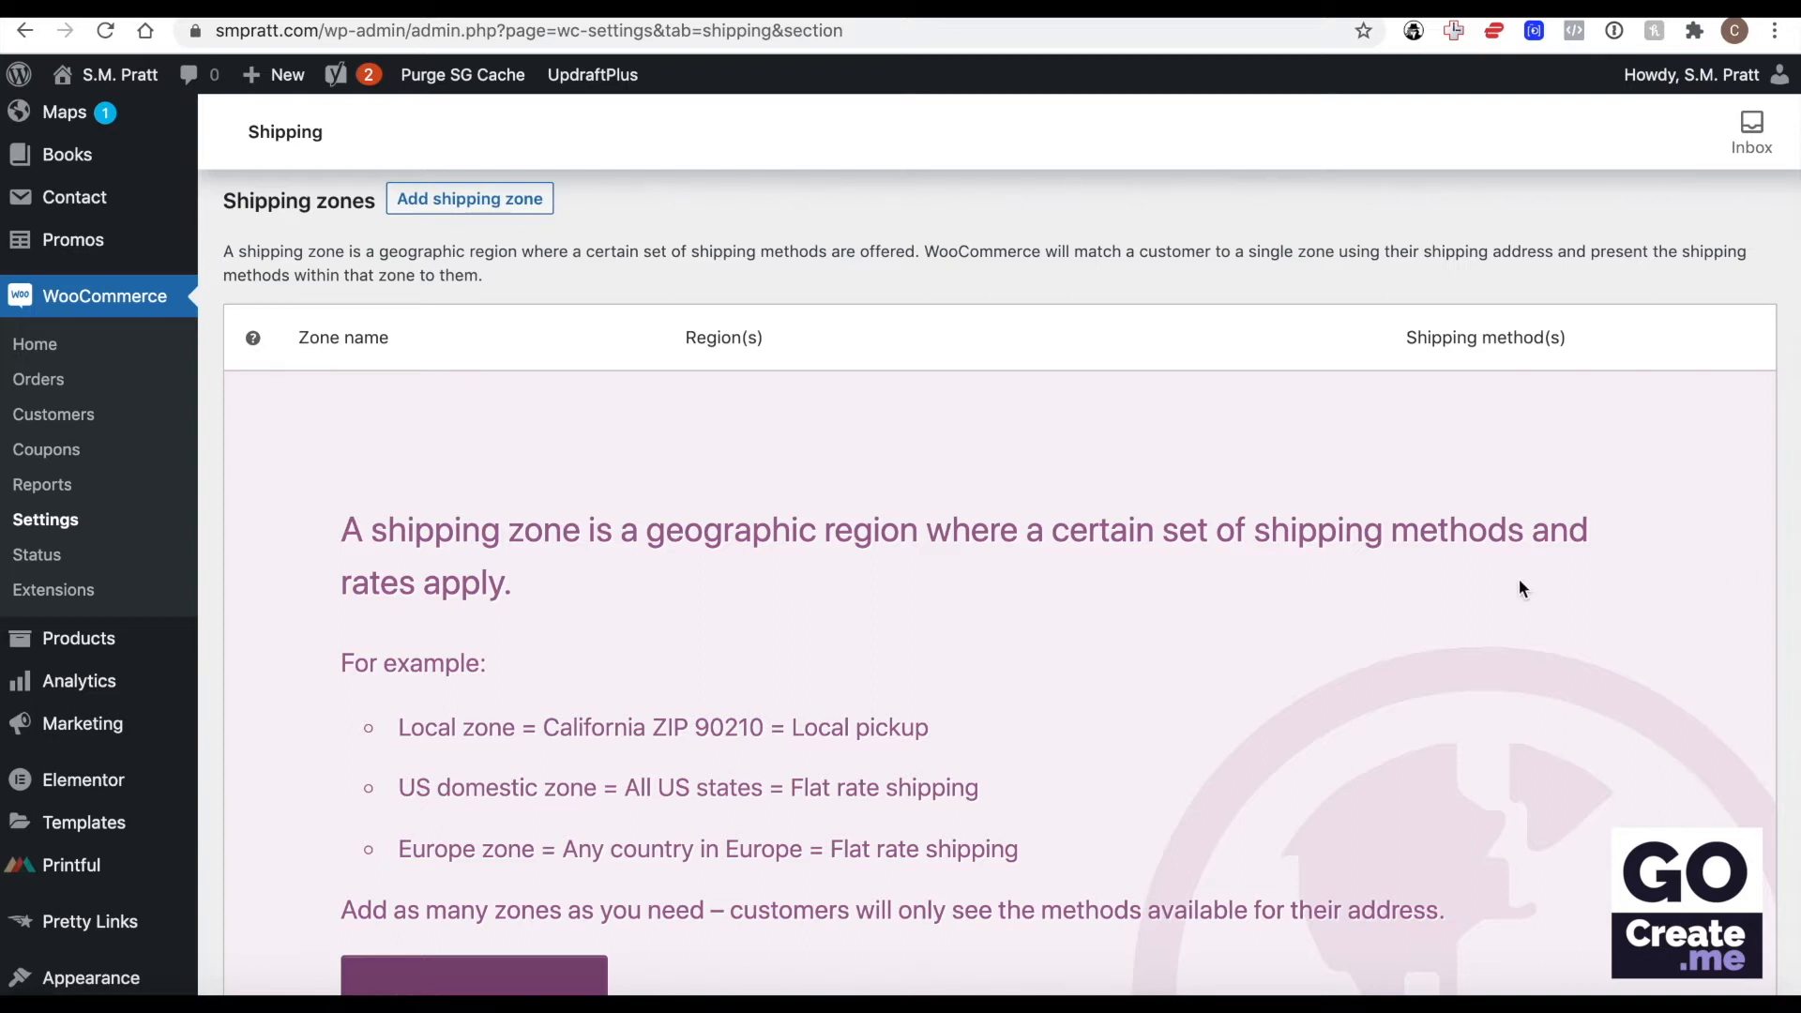
scroll(1520, 587, "up", 2)
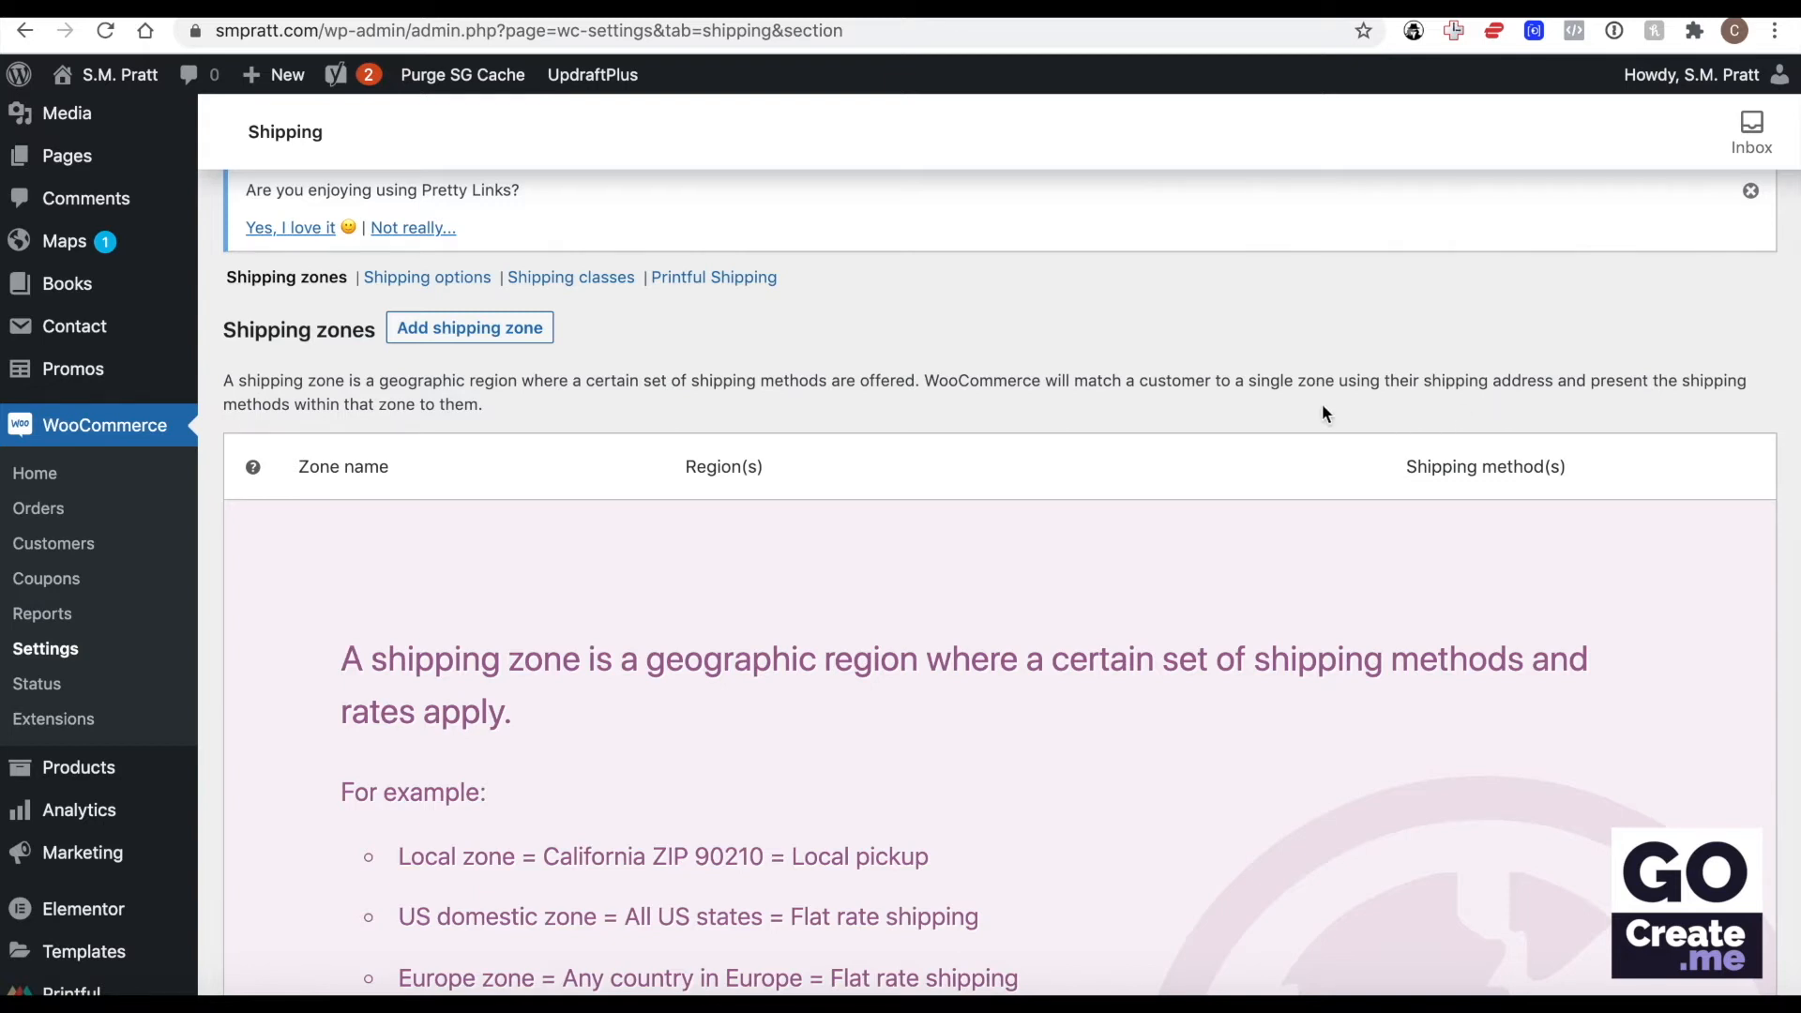
scroll(1323, 407, "up", 1)
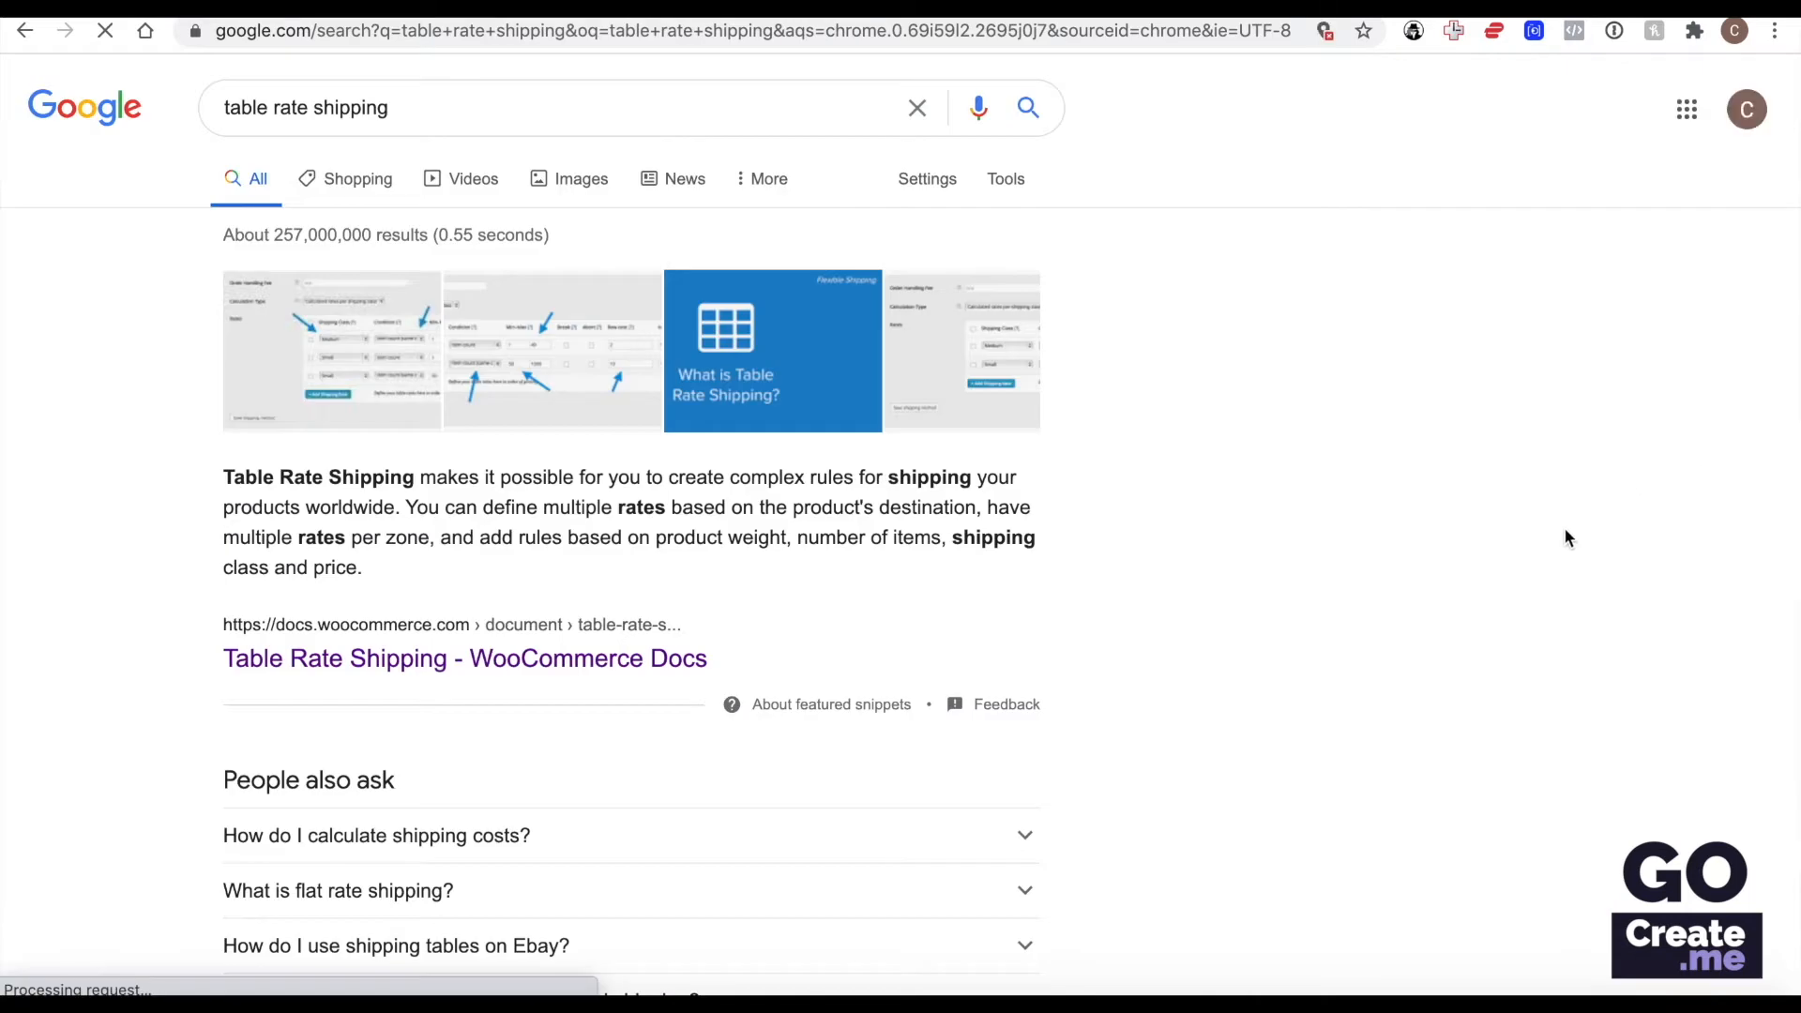
Open the WooCommerce Docs article on Table Rate Shipping and read about shipping classes, zones, calculation types and adding rates.
left_click(639, 668)
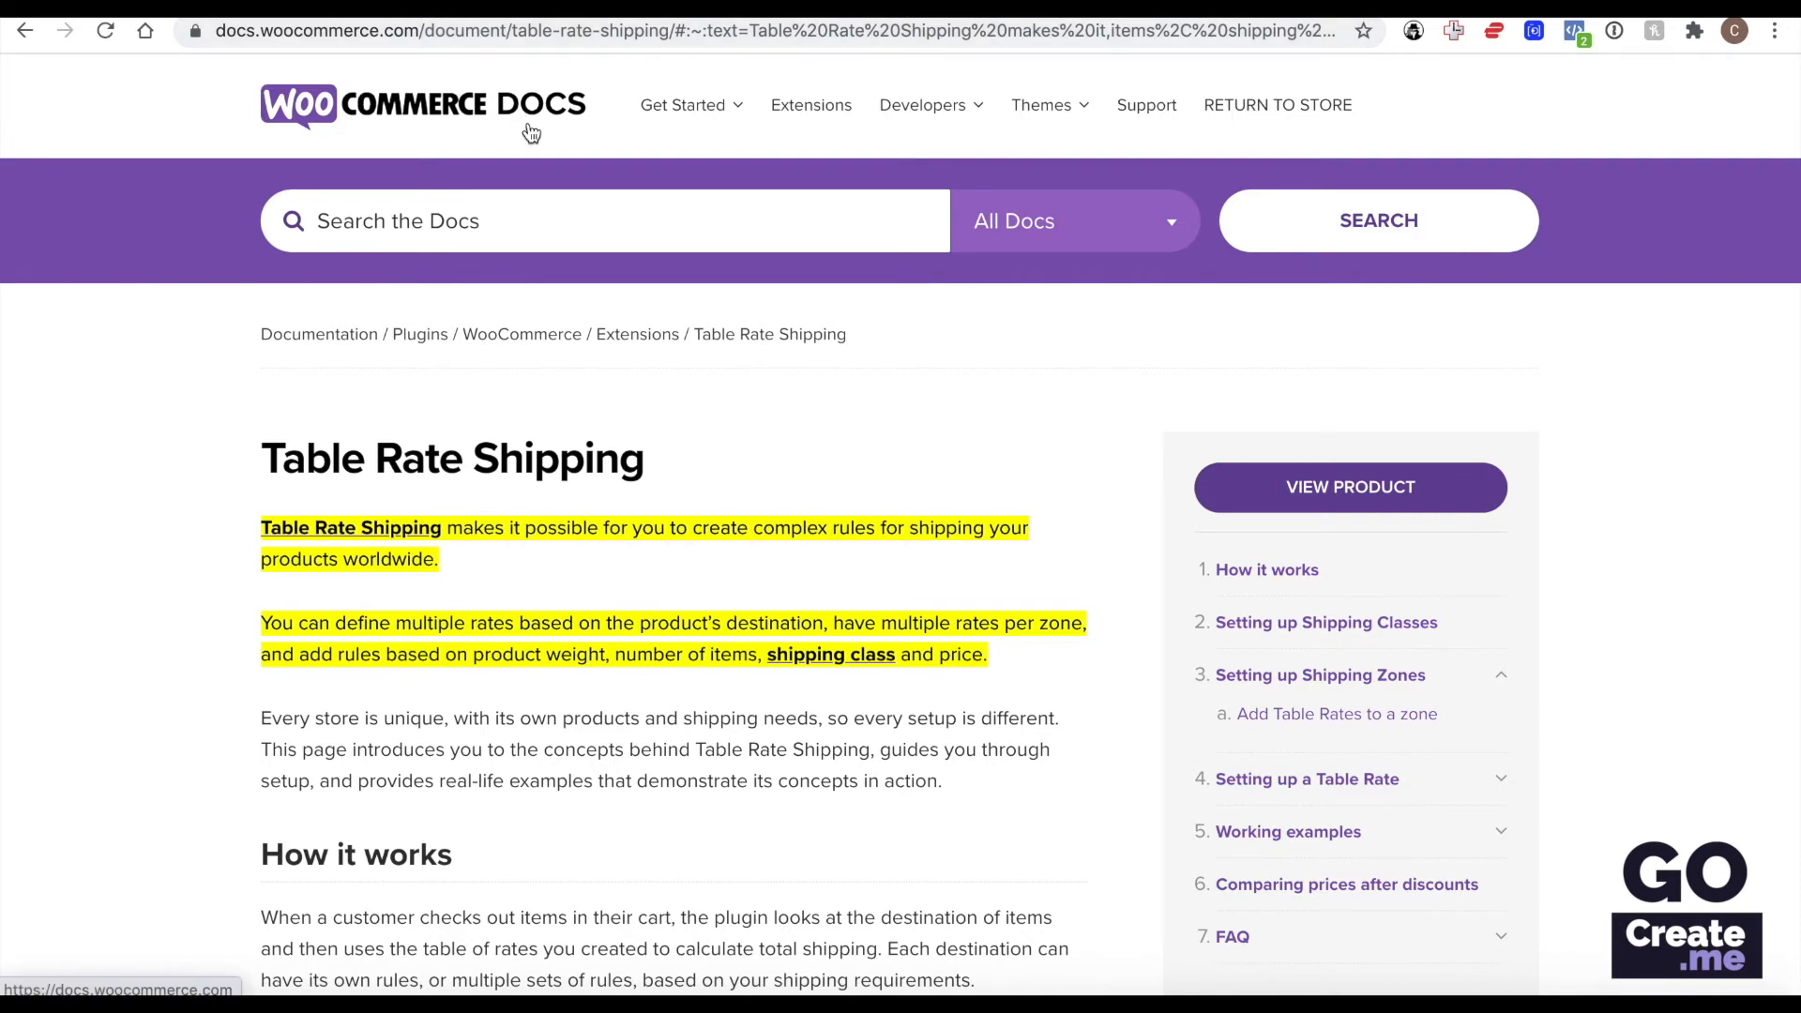
scroll(598, 346, "down", 12)
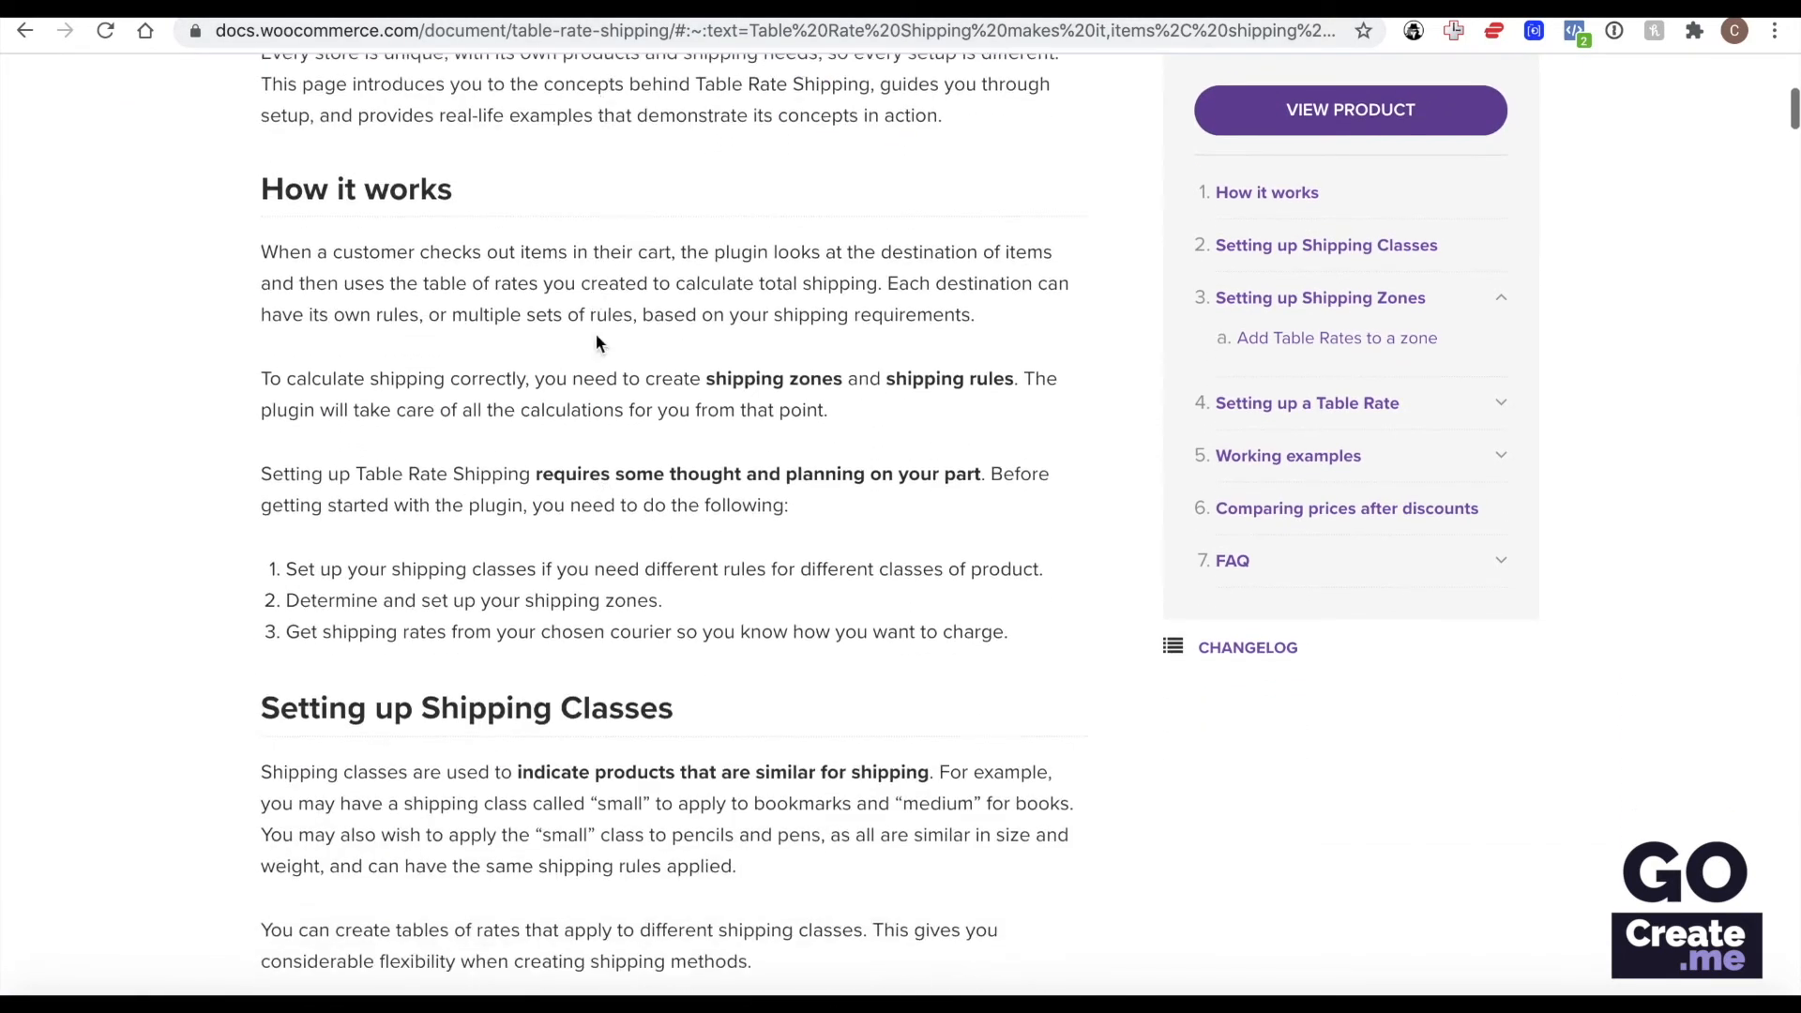
scroll(594, 341, "down", 4)
scroll(594, 341, "up", 5)
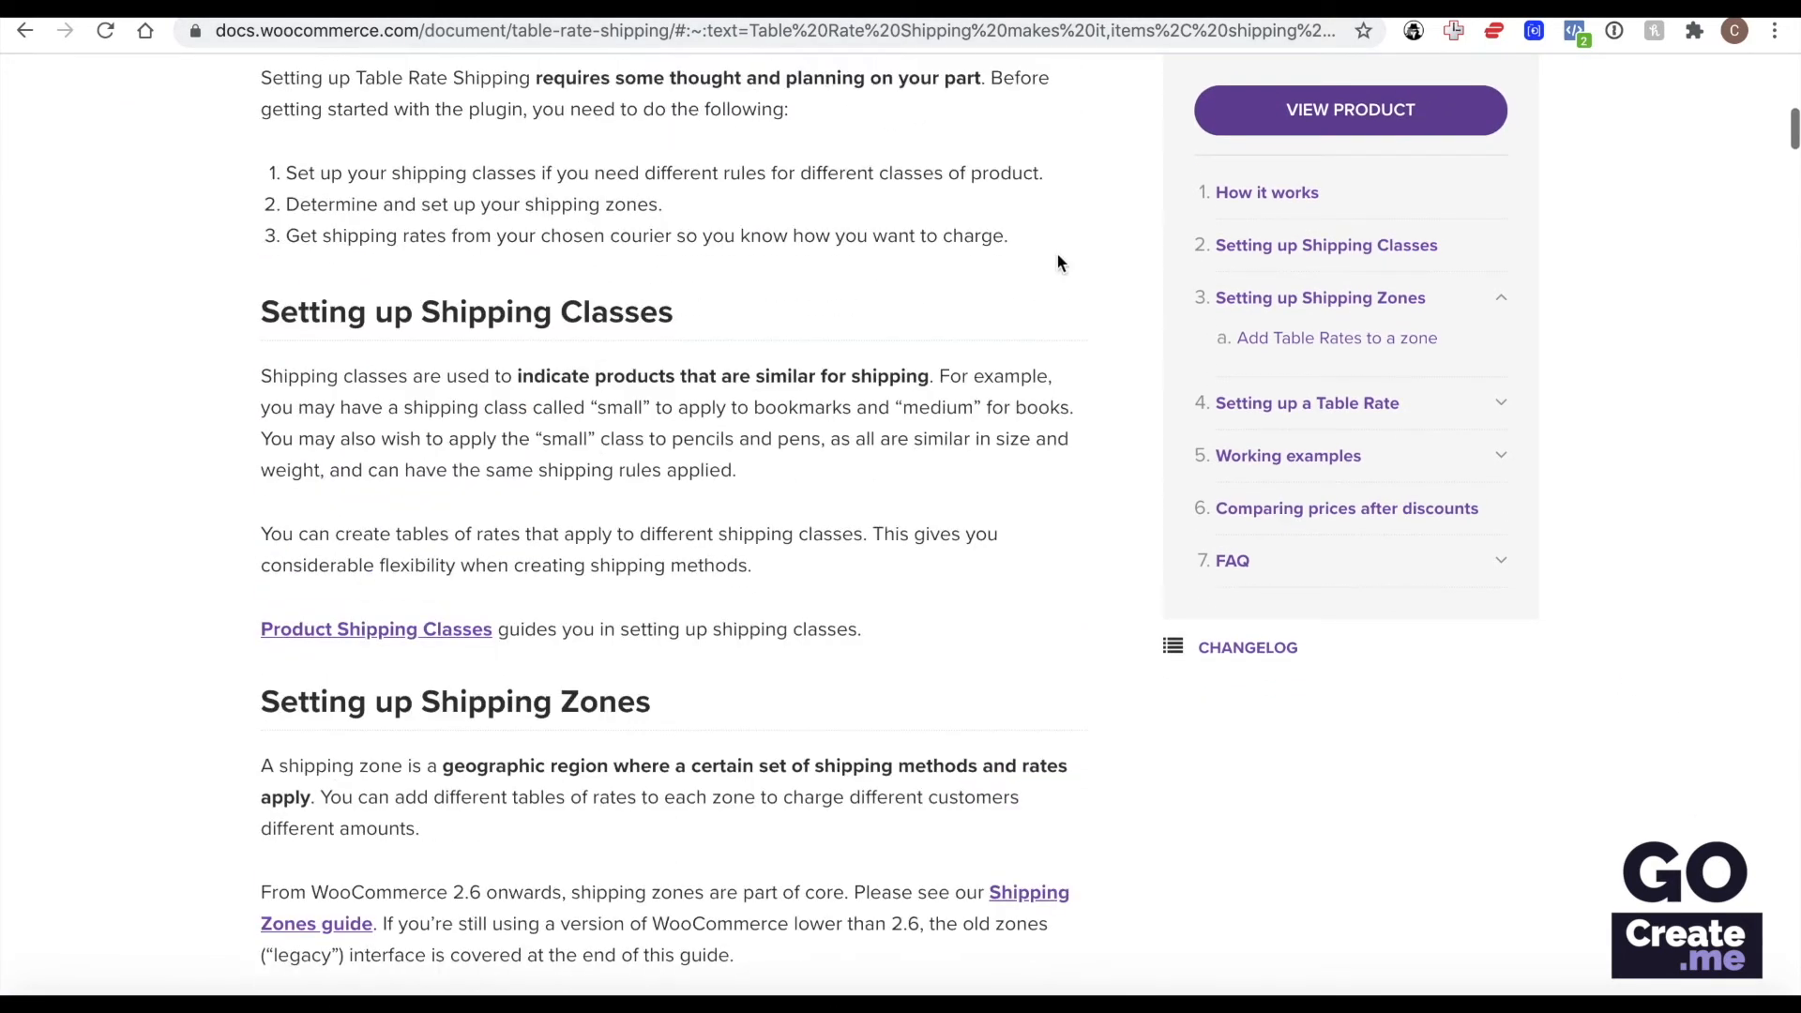
scroll(842, 509, "down", 7)
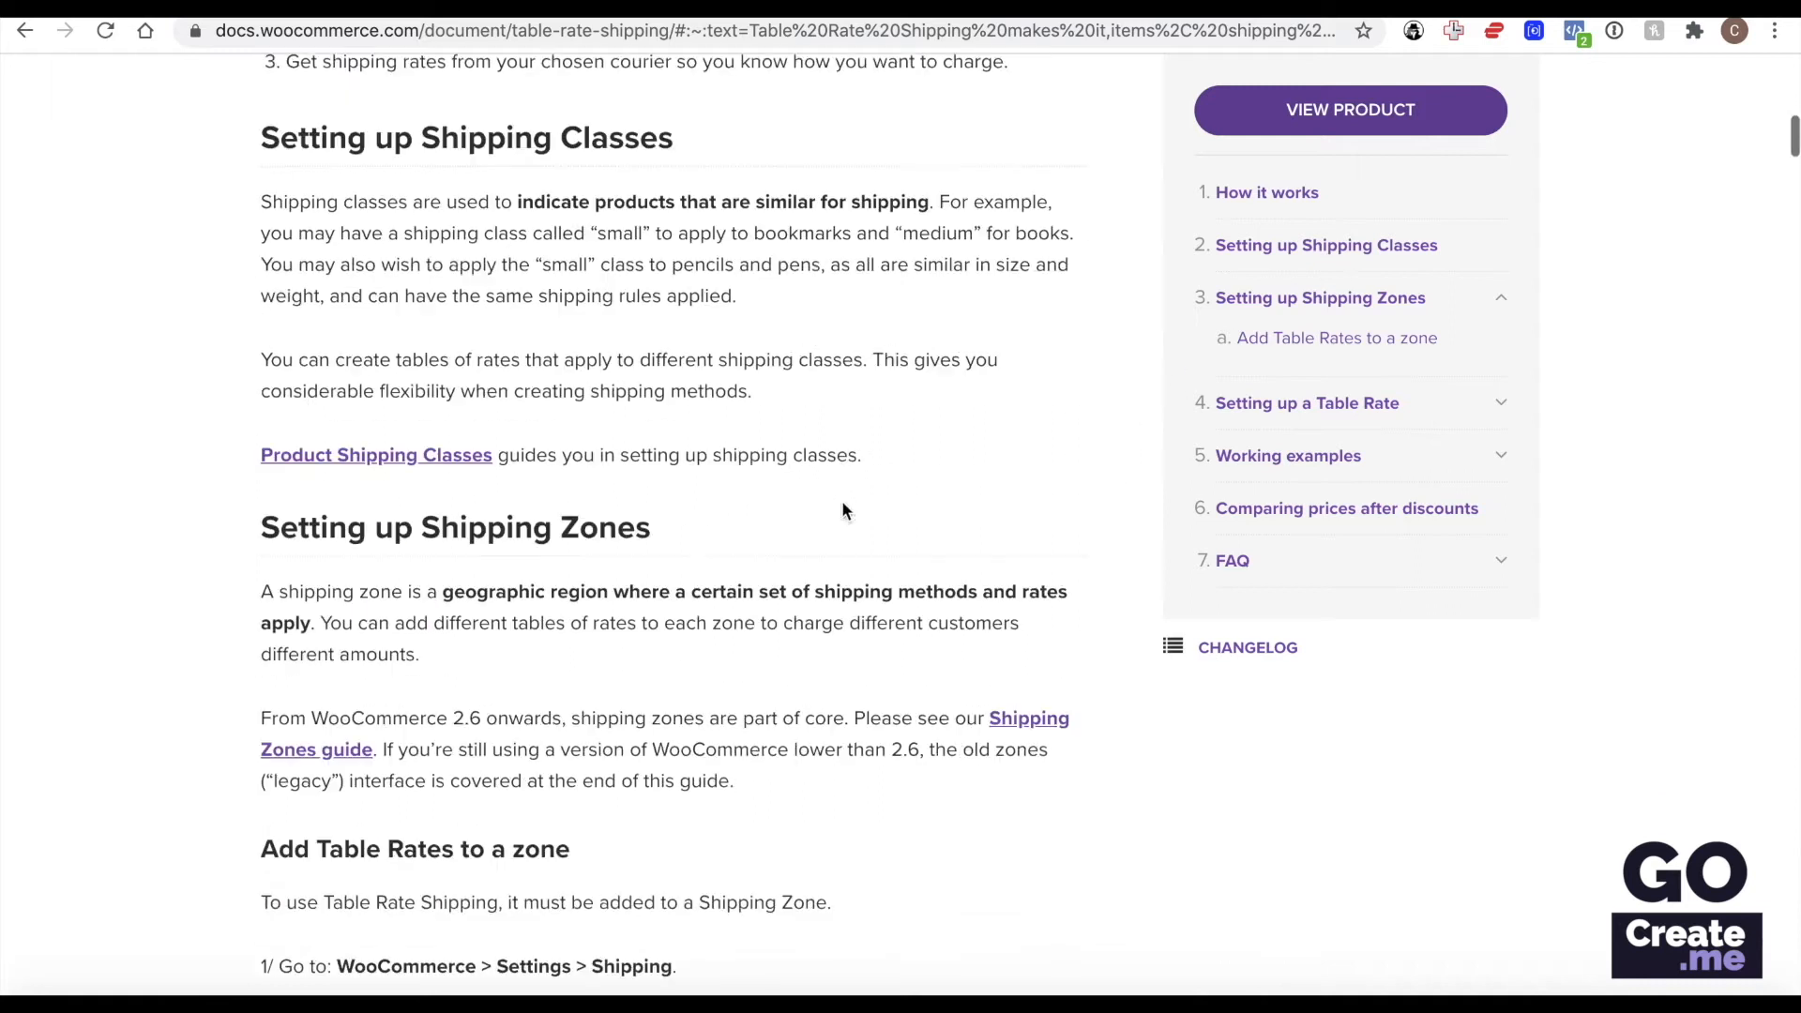
scroll(842, 510, "down", 20)
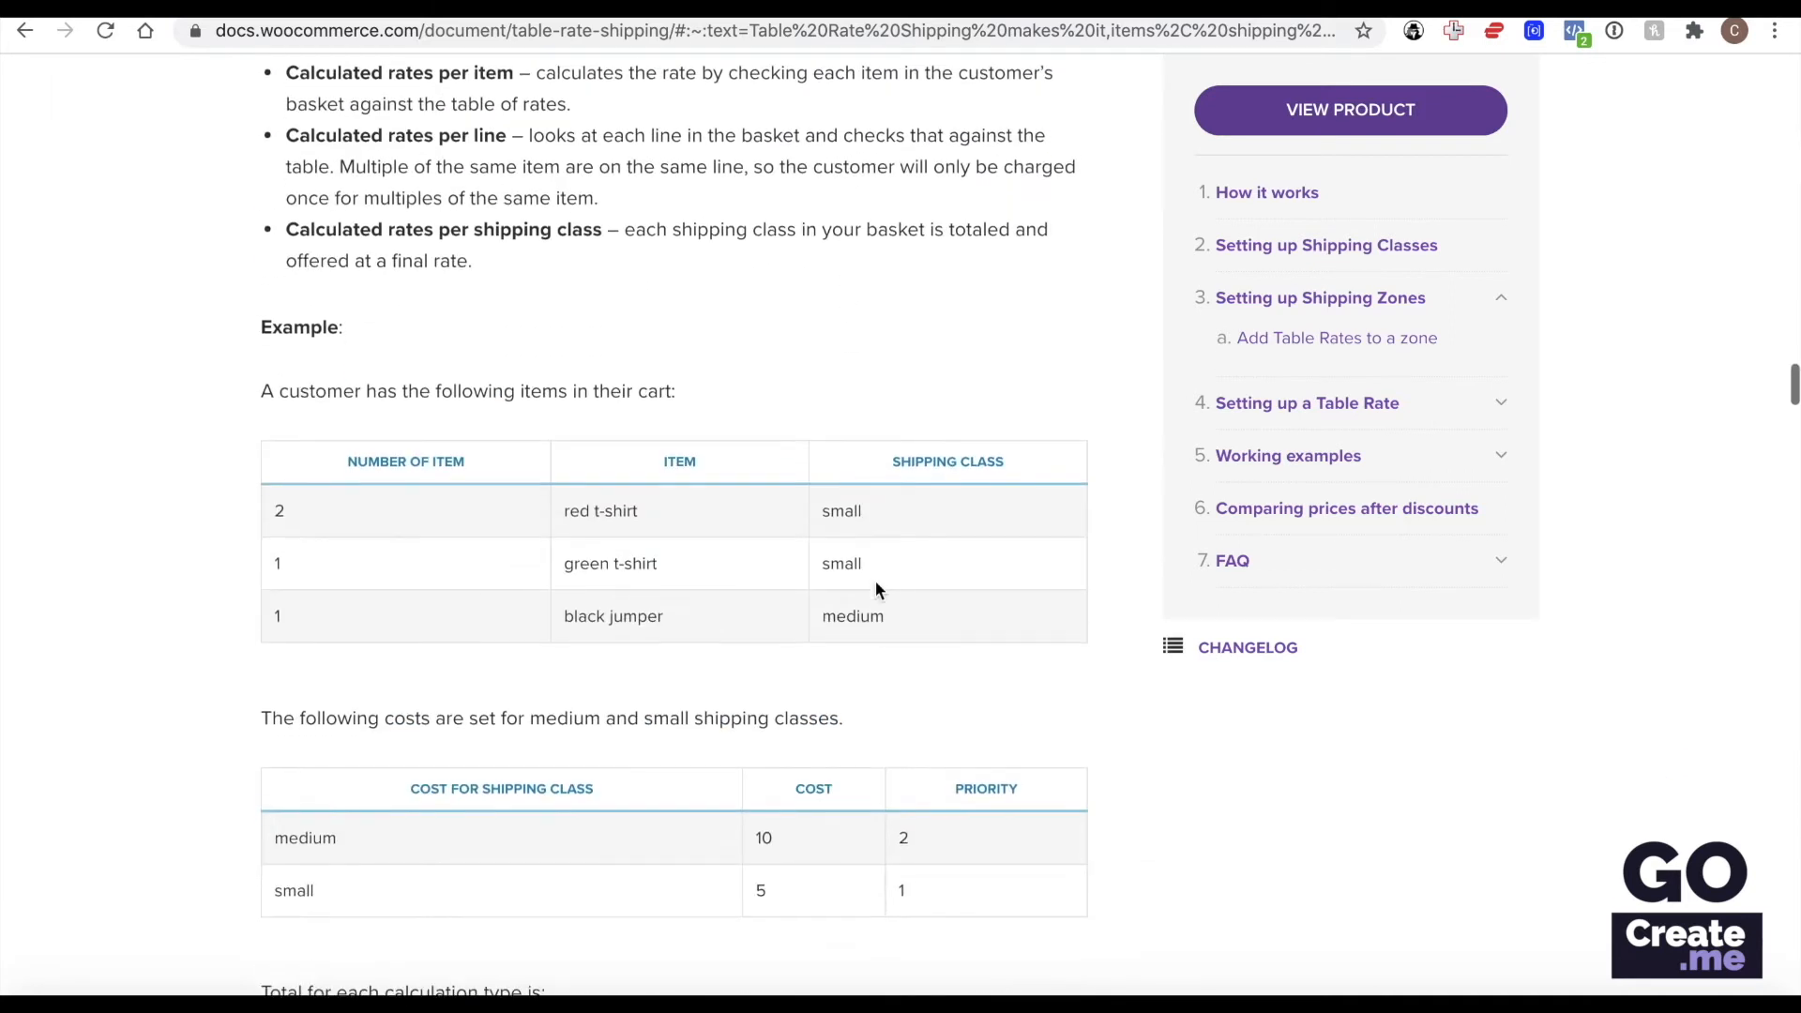
scroll(875, 587, "down", 8)
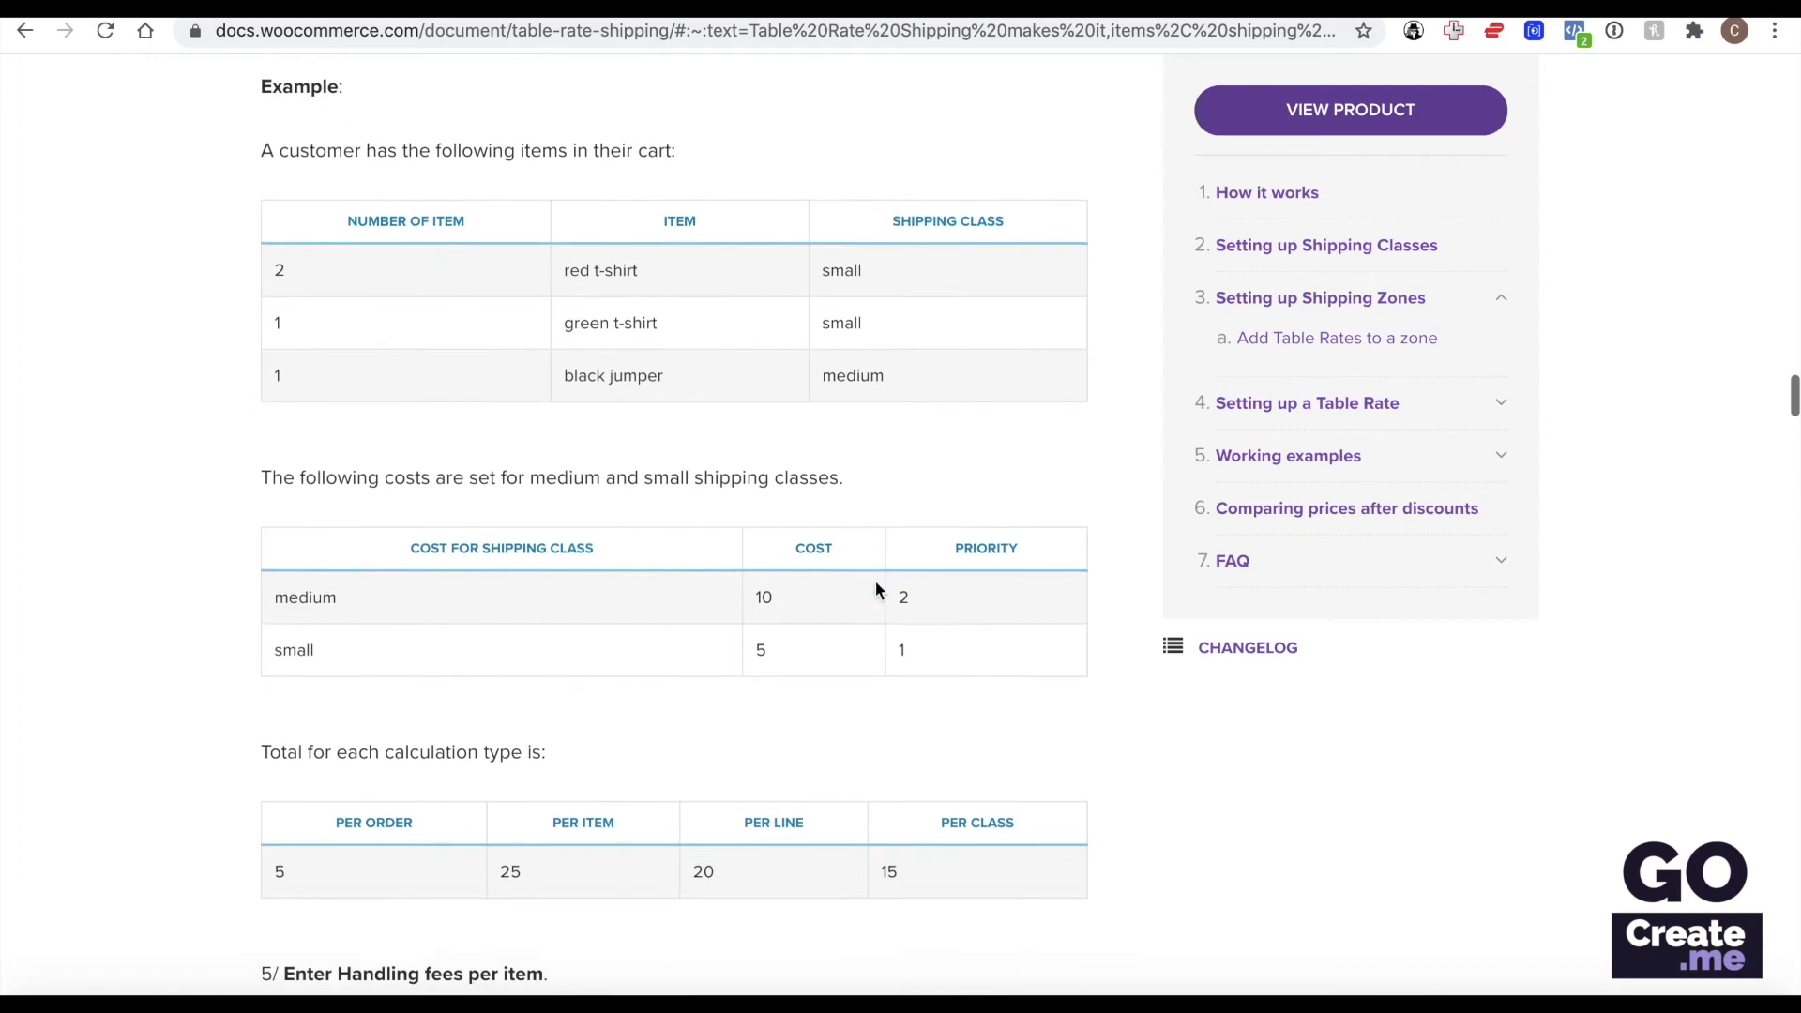
scroll(875, 589, "down", 4)
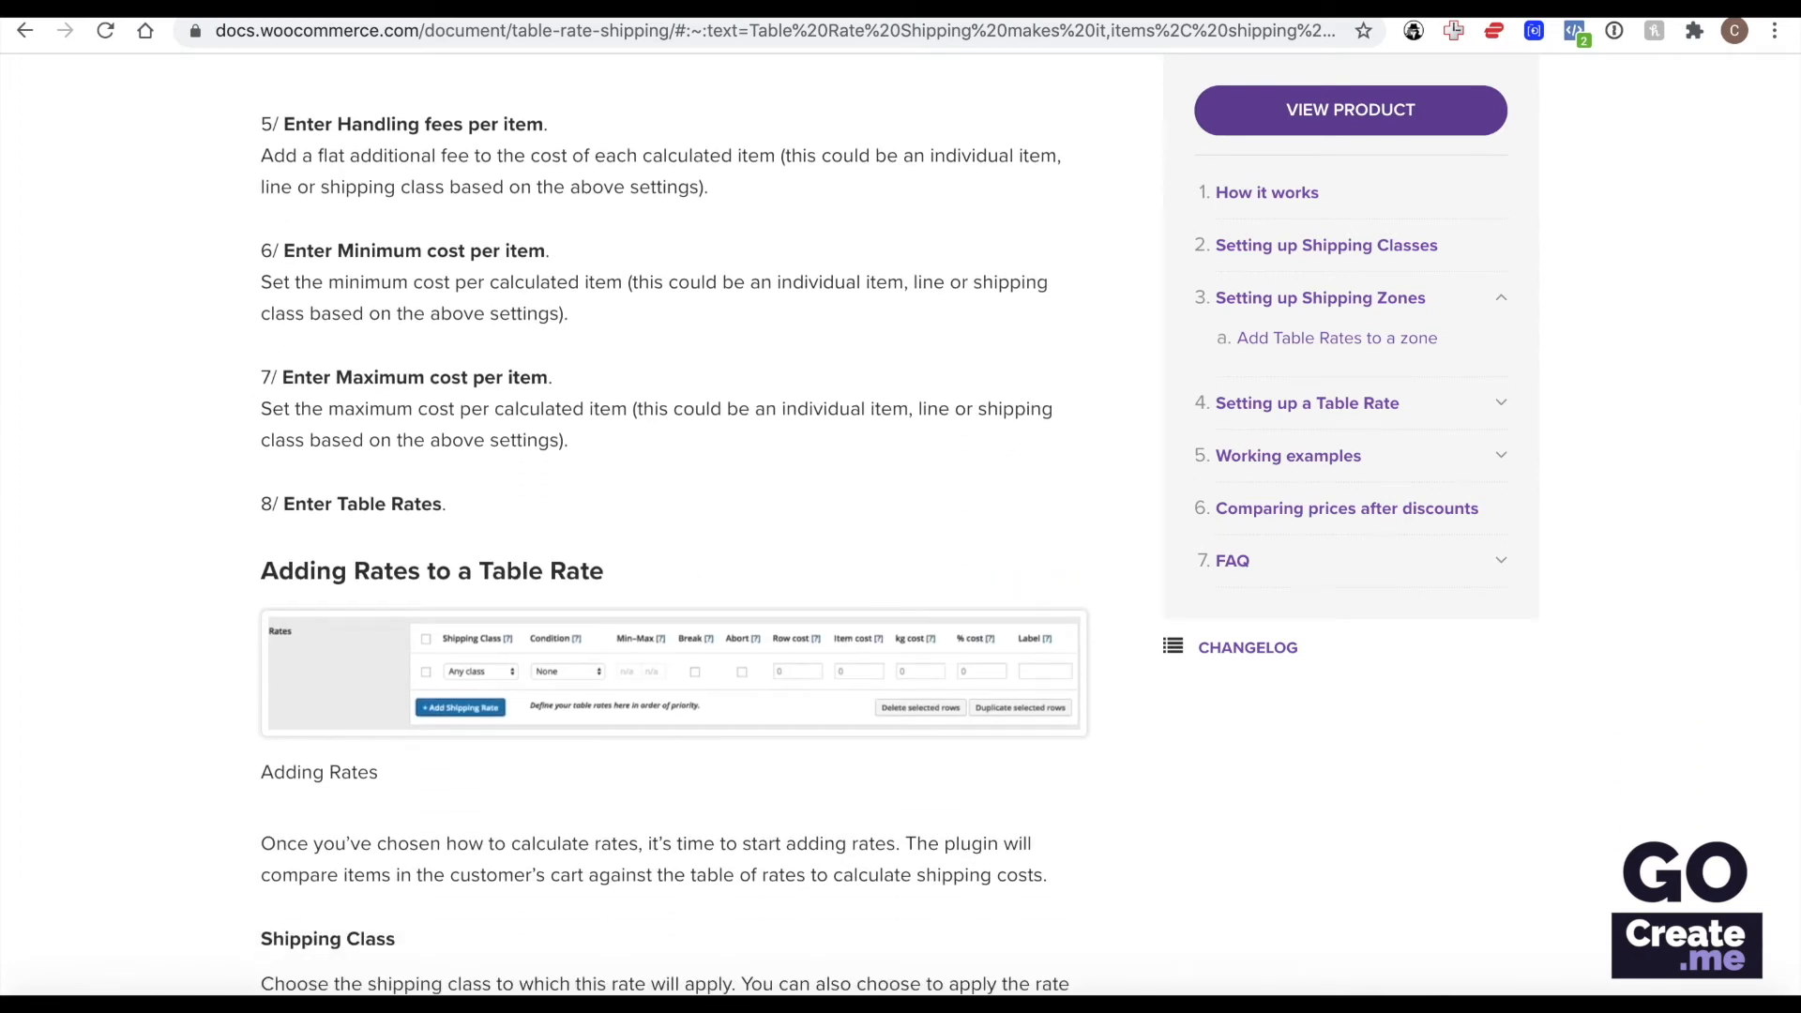
Switch back to the WooCommerce settings, review the payment methods and open the PayPal Standard configuration.
left_click(1628, 8)
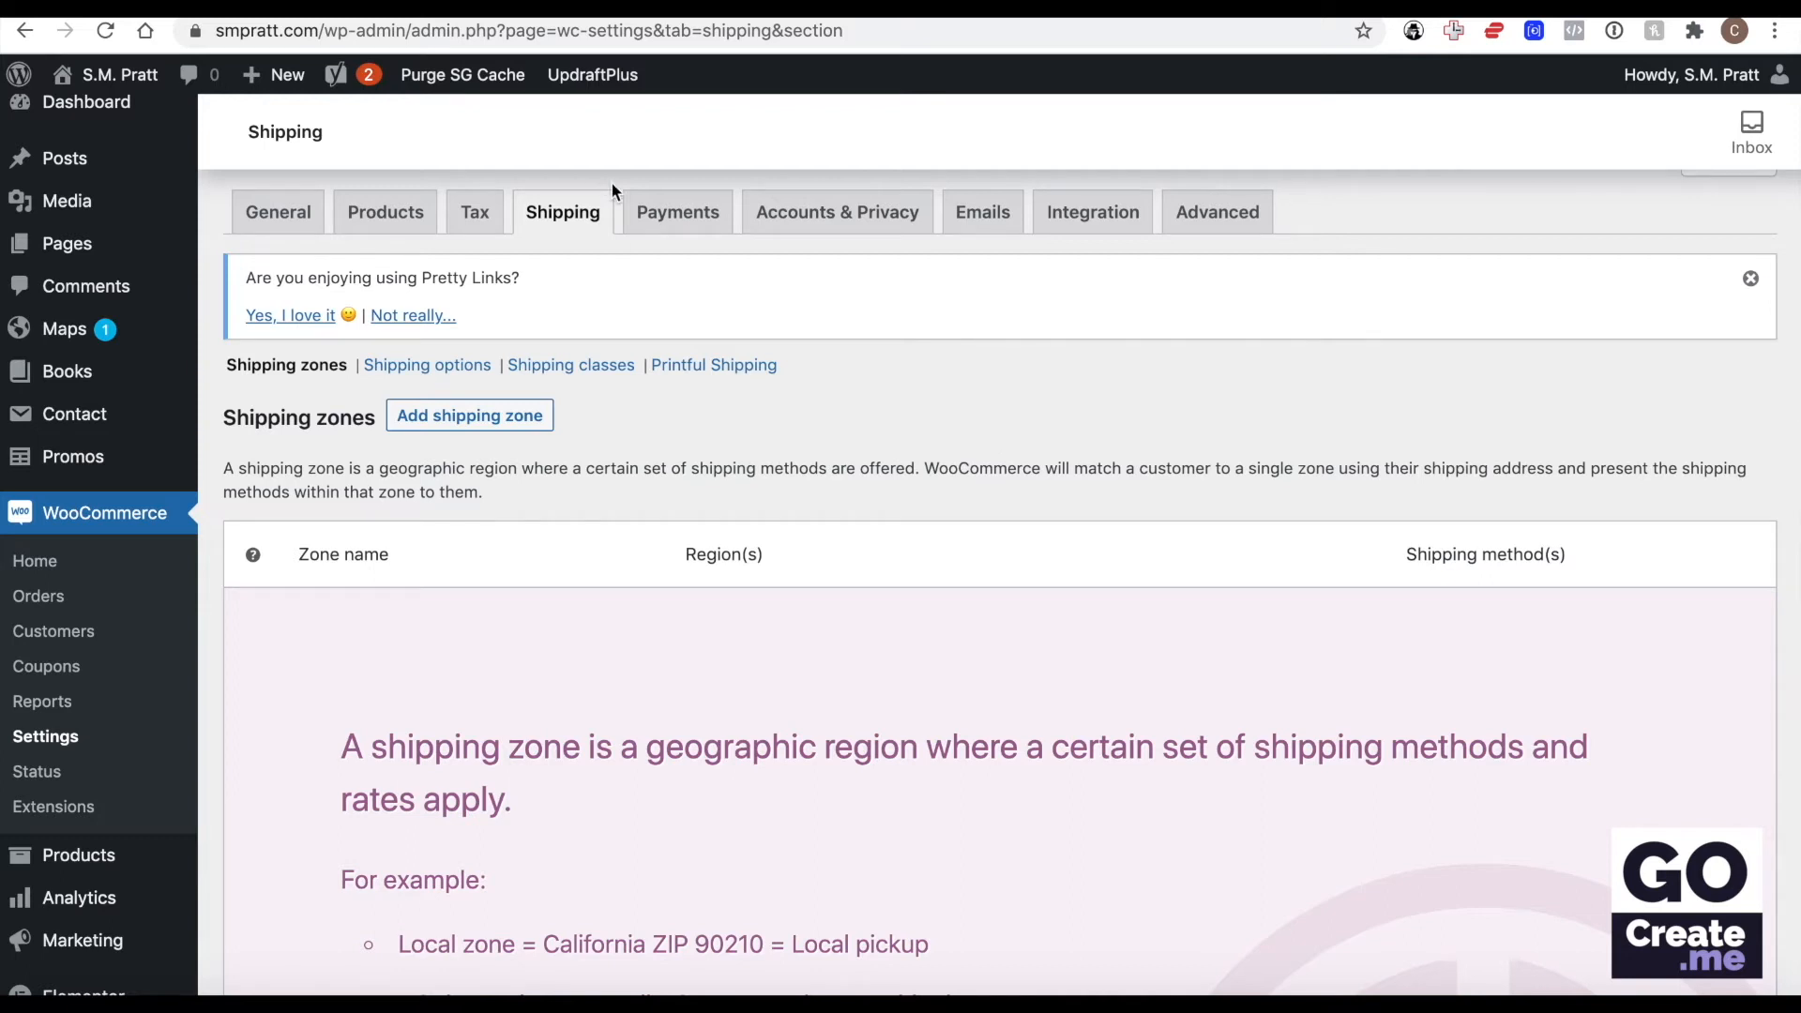
left_click(676, 220)
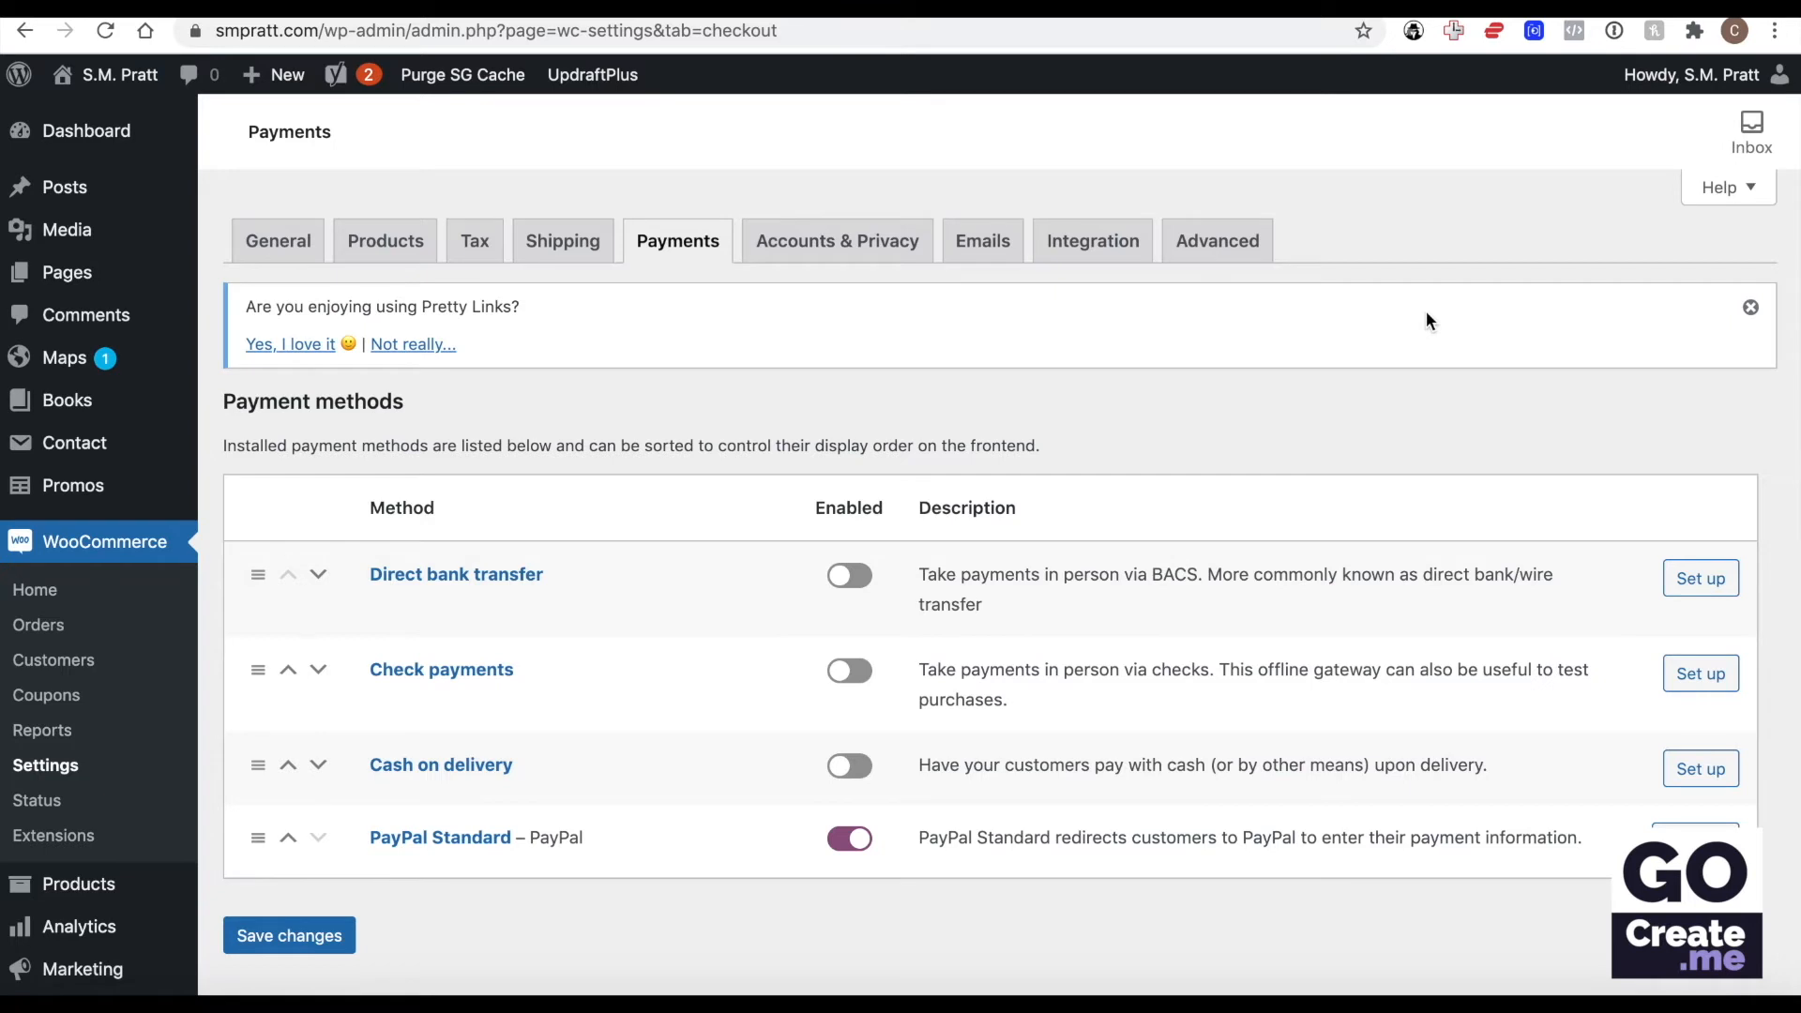
scroll(1426, 311, "down", 2)
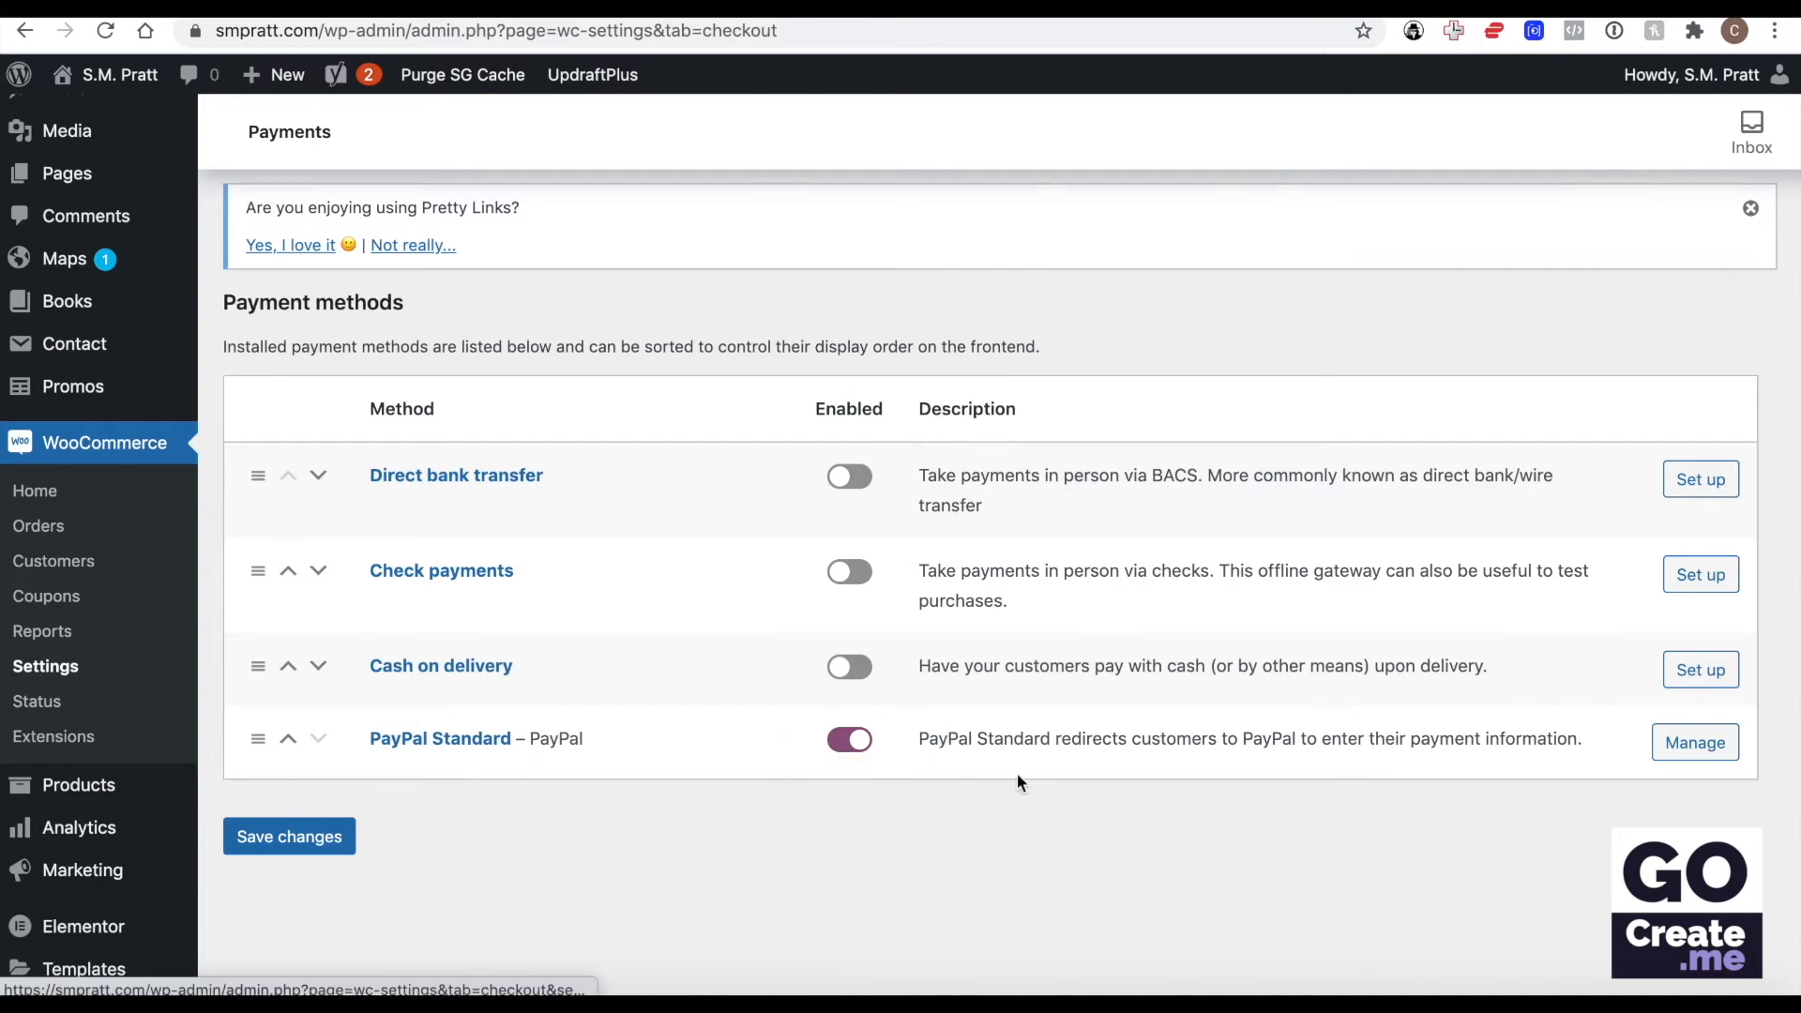
left_click(1681, 746)
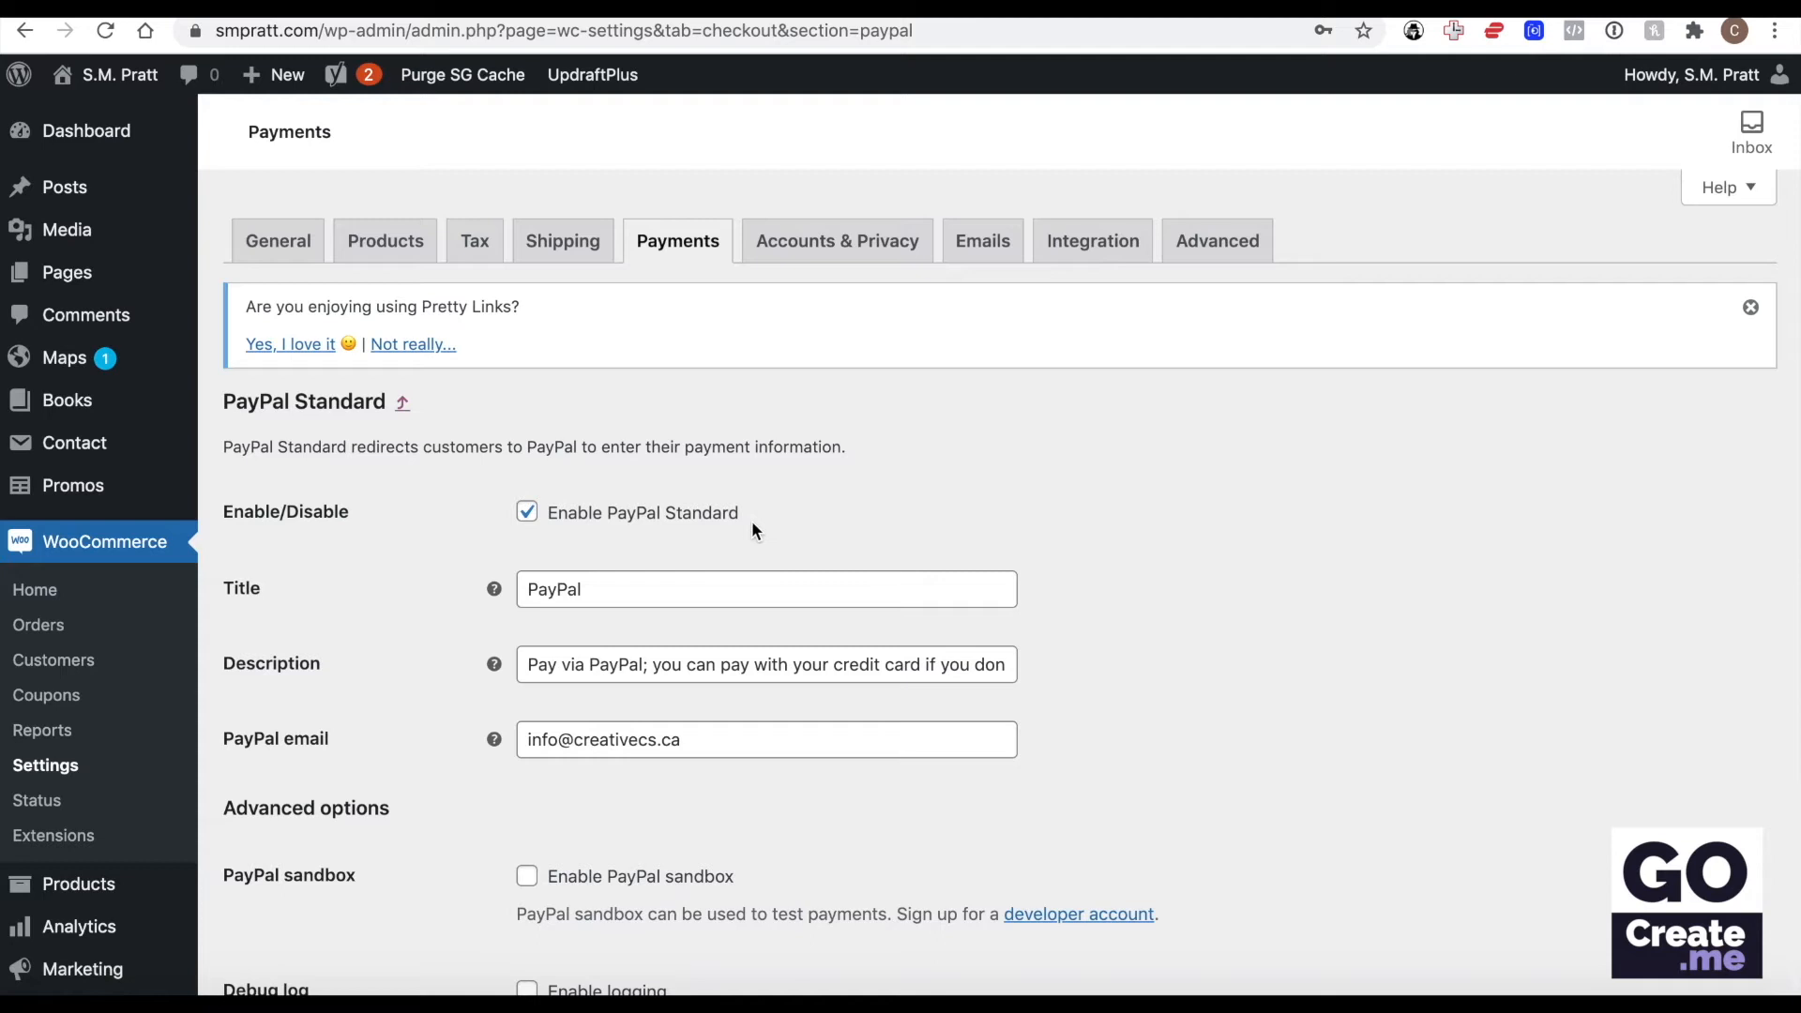
Examine the PayPal Standard settings, including the PayPal email and the help for the receiver email and identity token.
scroll(751, 520, "down", 2)
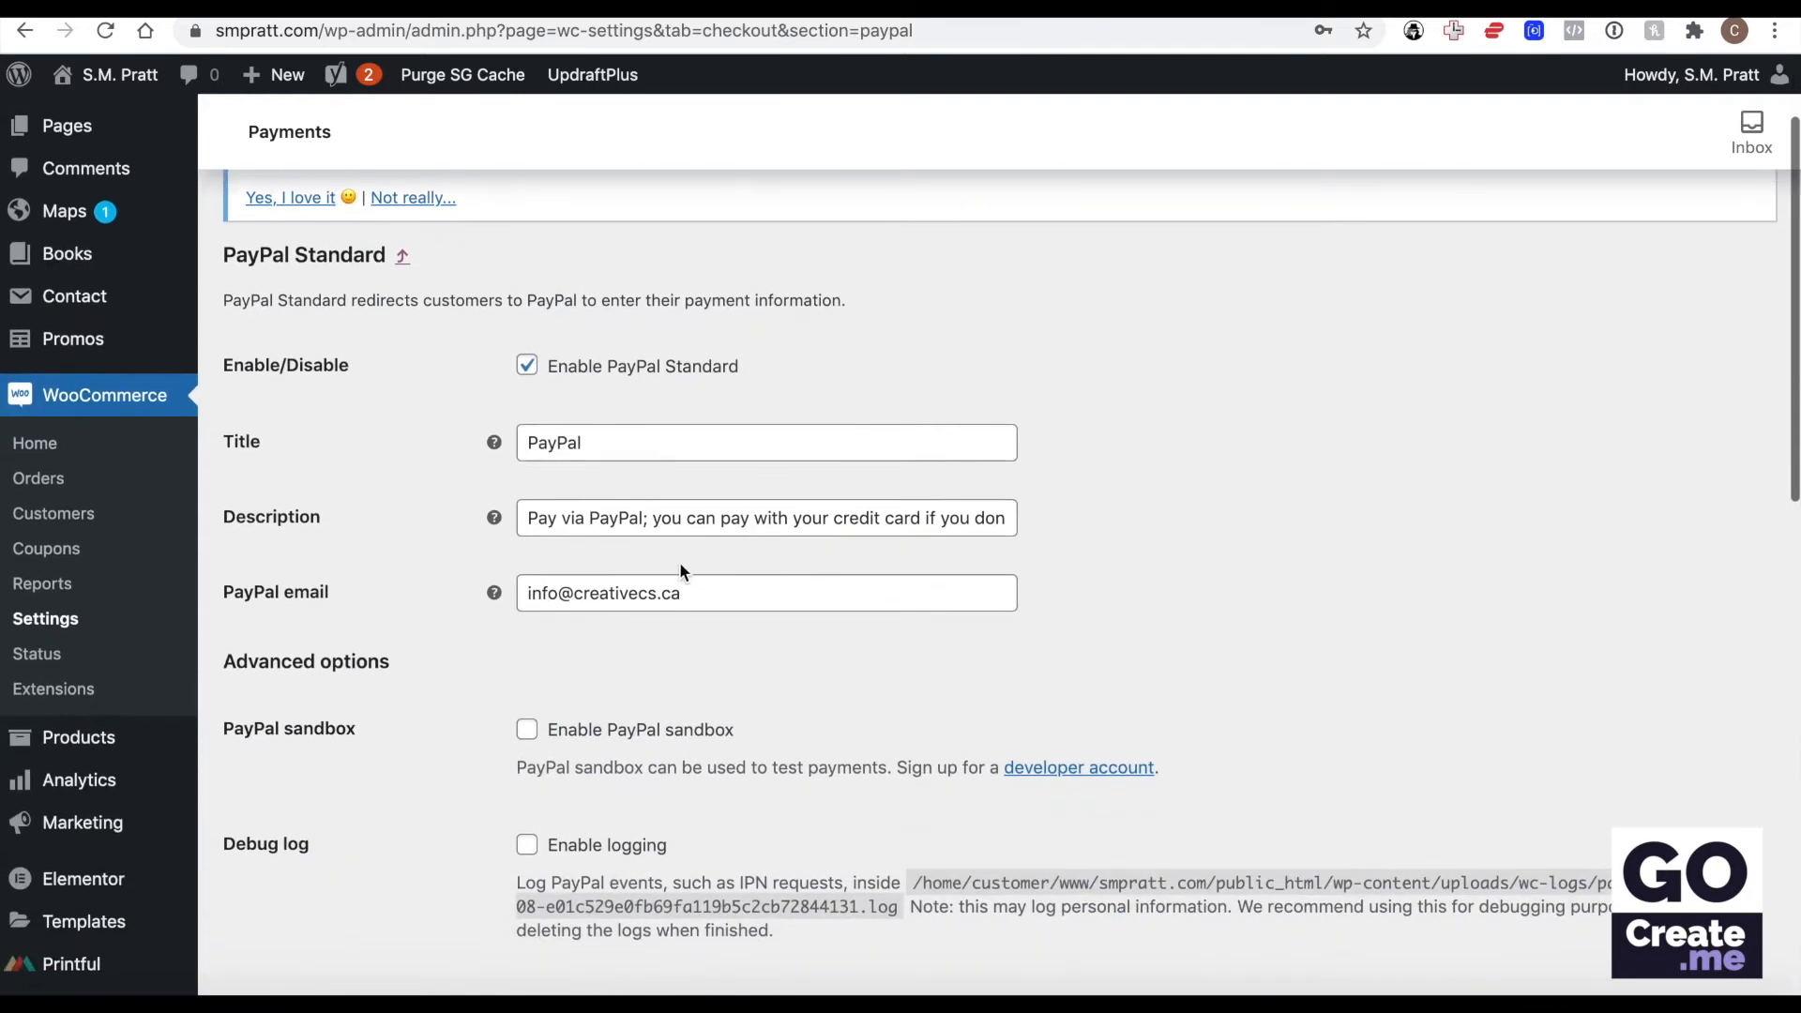
triple_click(633, 578)
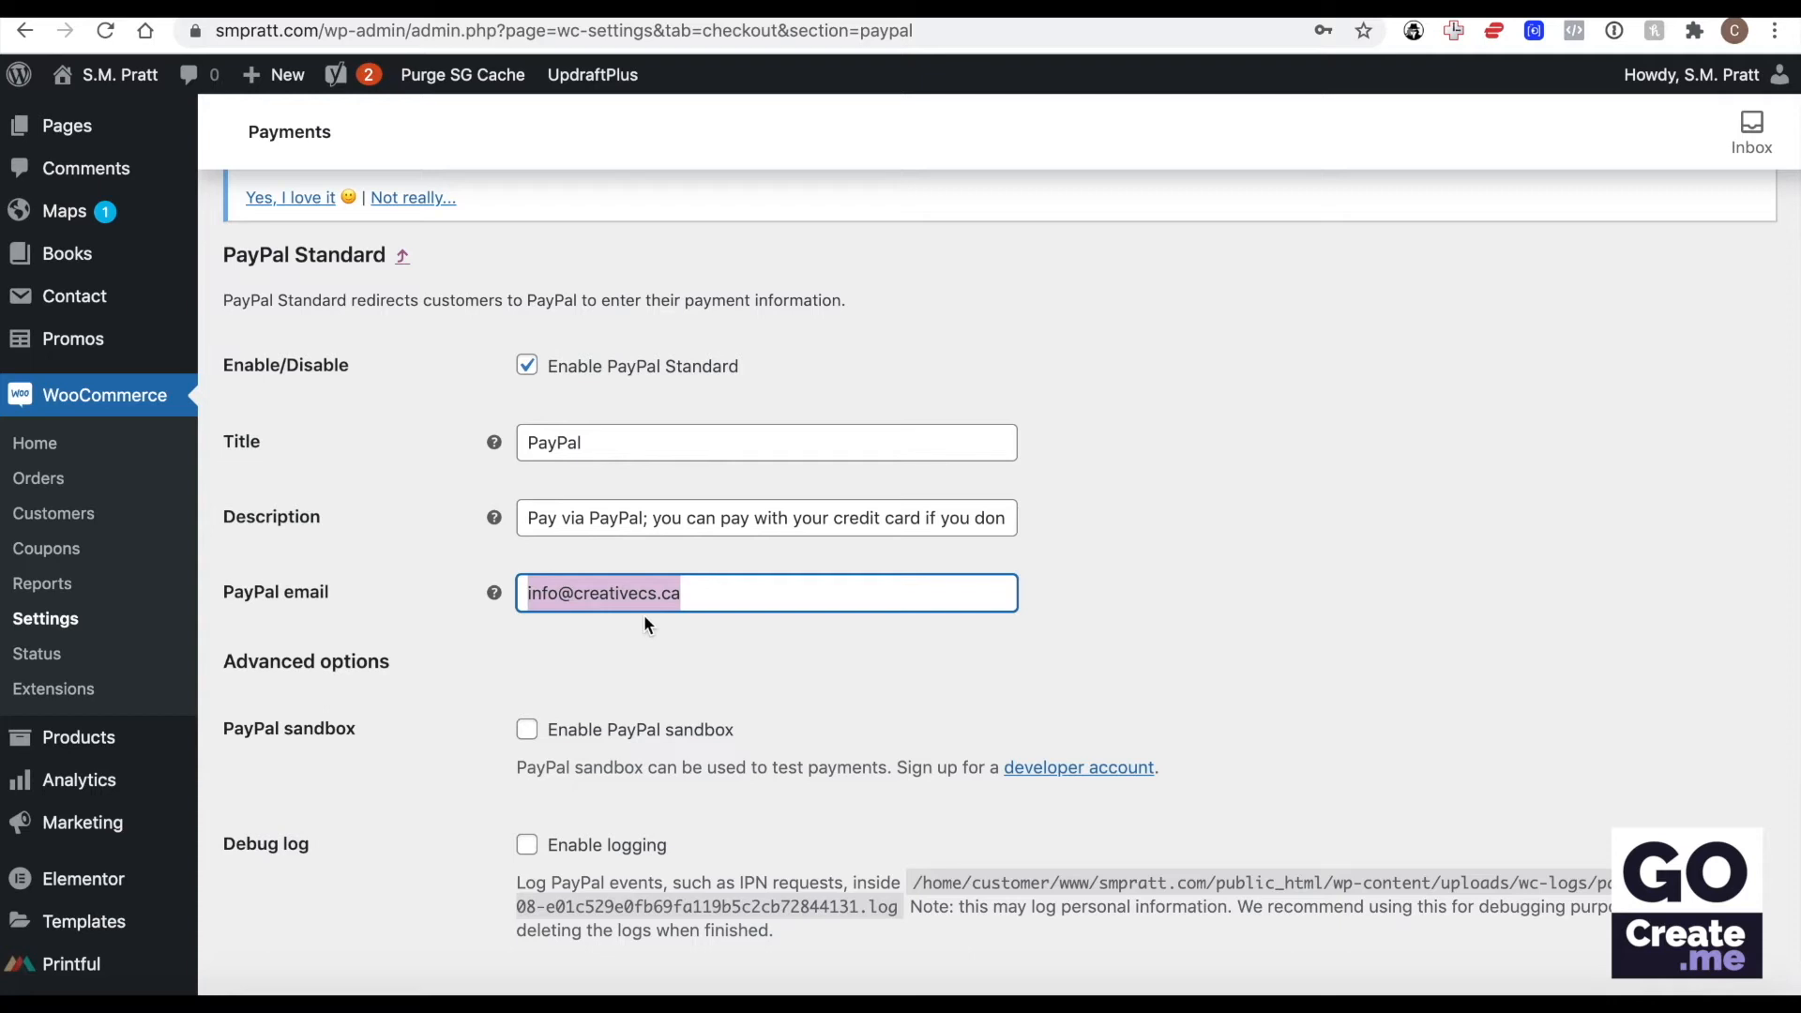
scroll(644, 615, "down", 7)
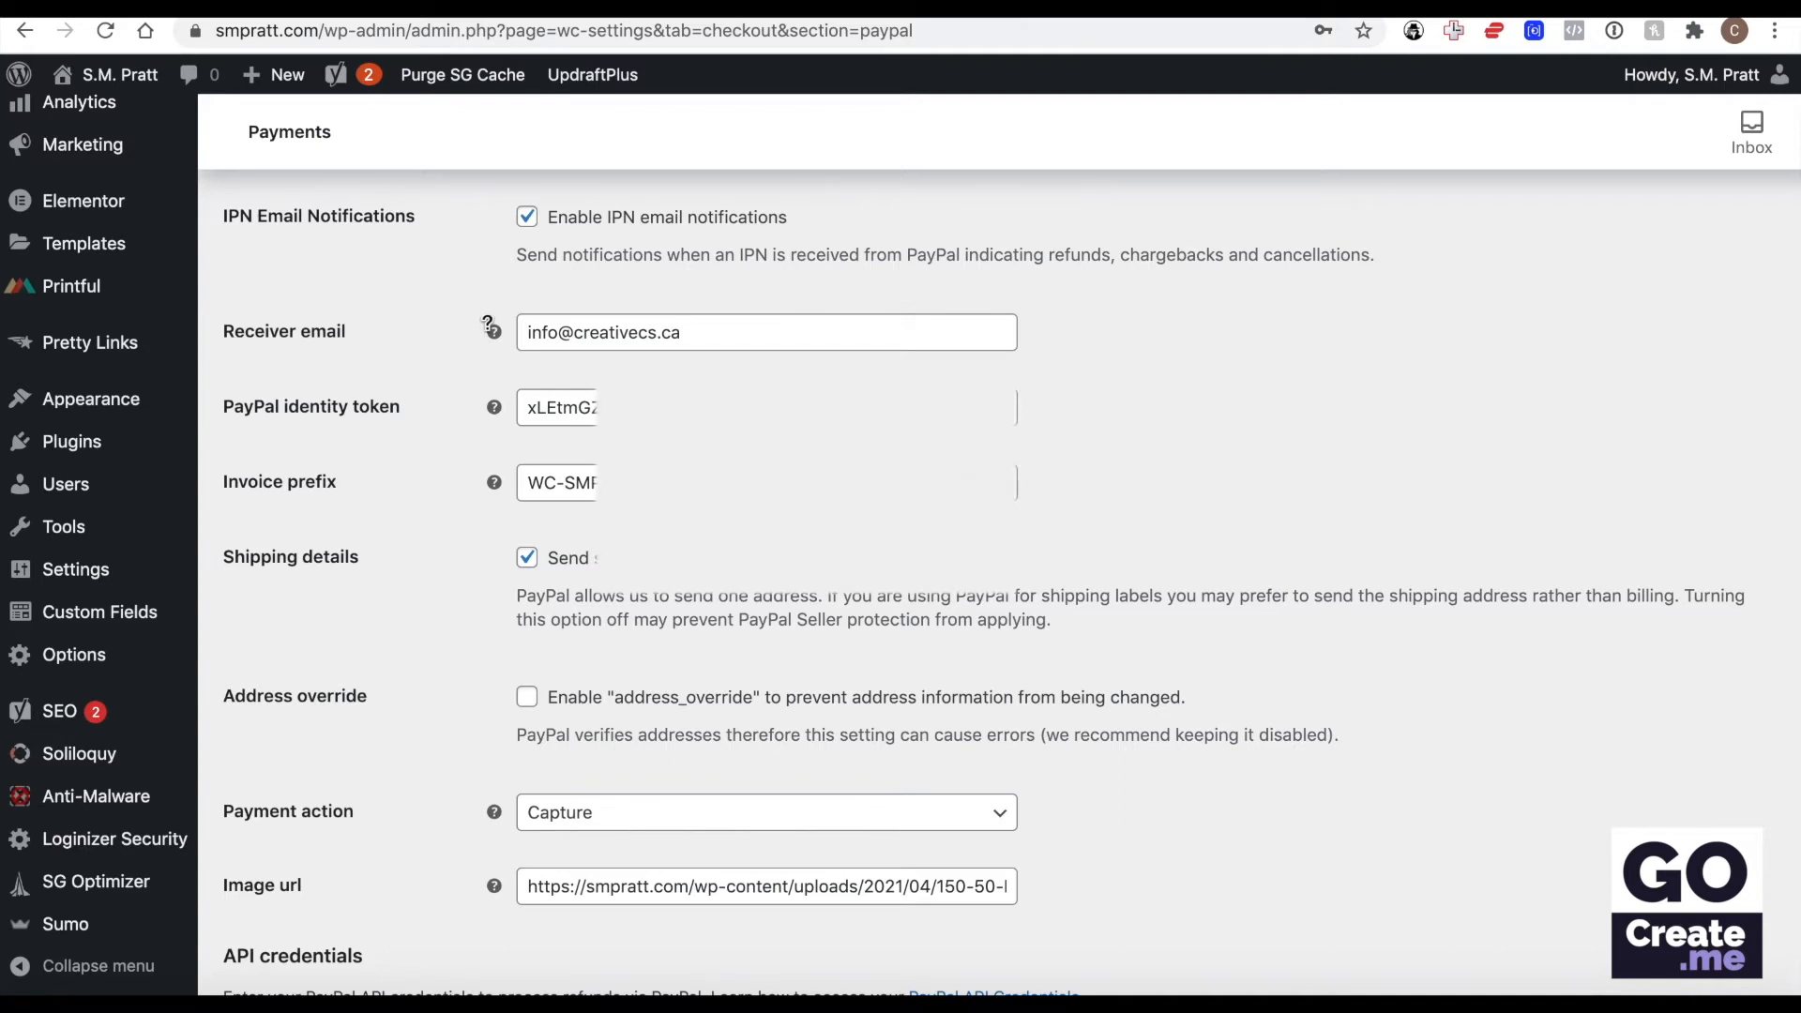
mouse_move(495, 332)
mouse_move(490, 404)
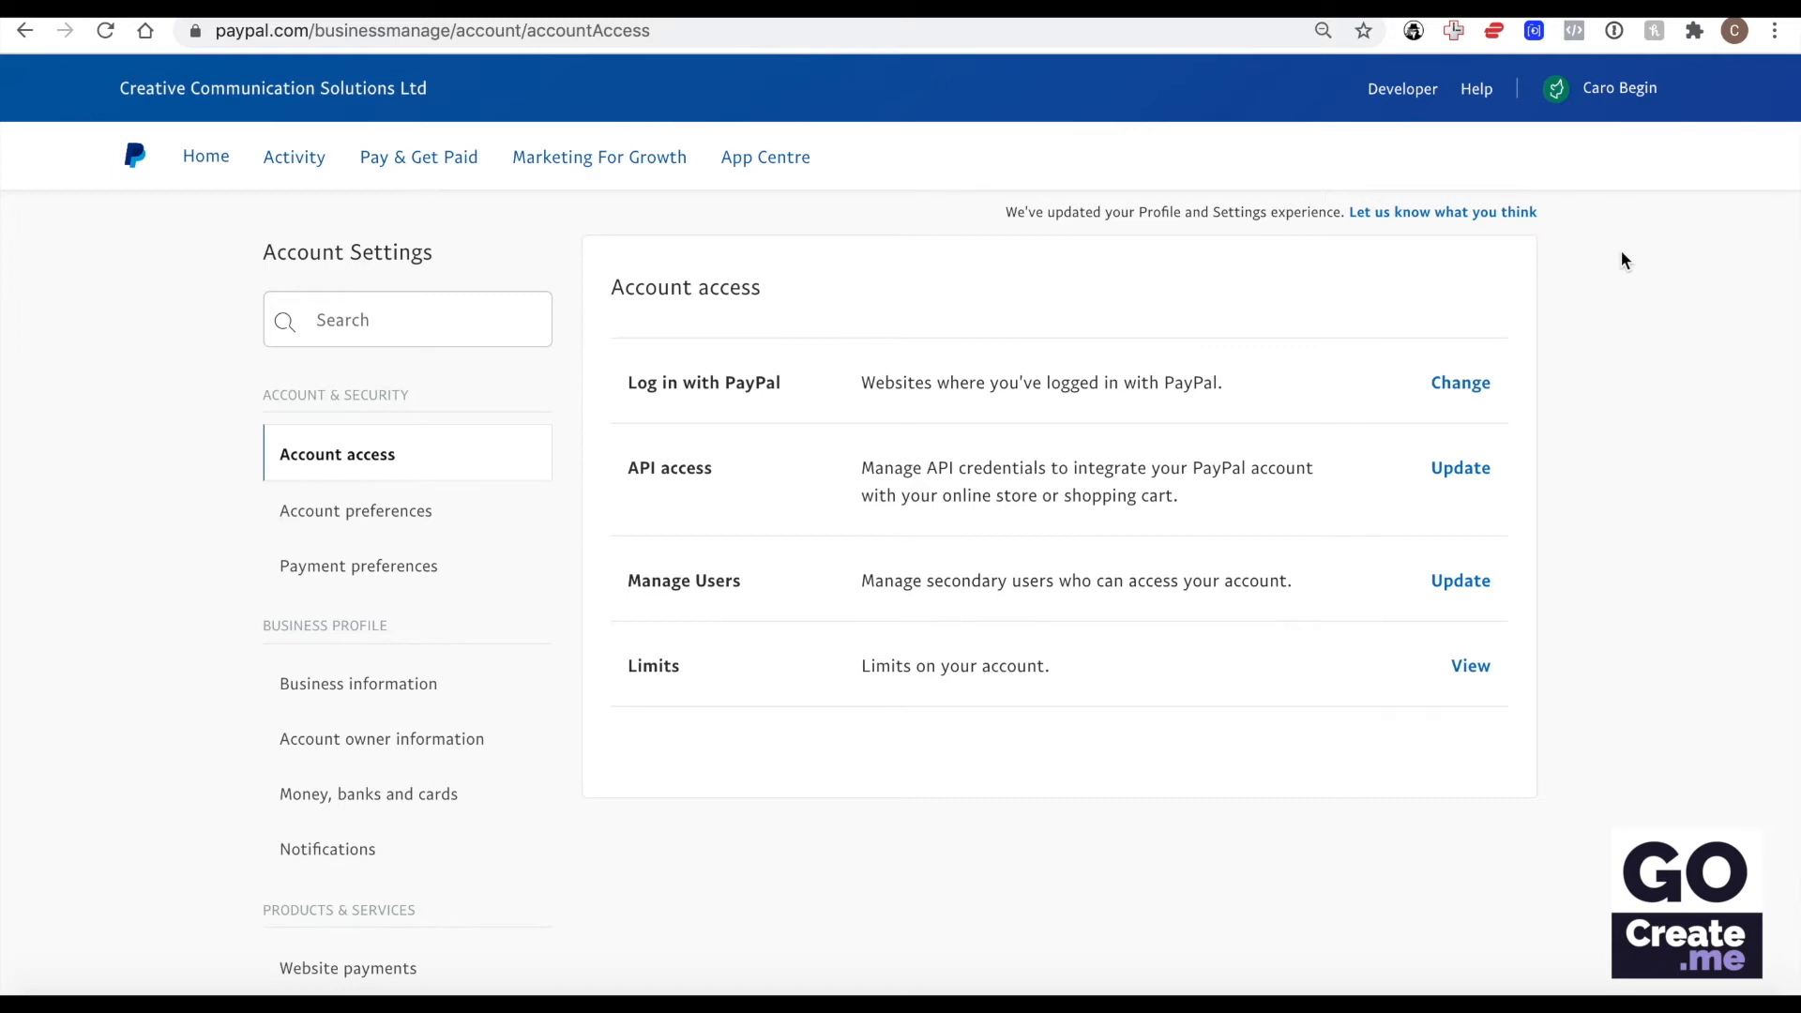
In PayPal's account access settings, open API access and view the credentials for the classic NVP/SOAP API integration.
left_click(1636, 77)
left_click(1480, 471)
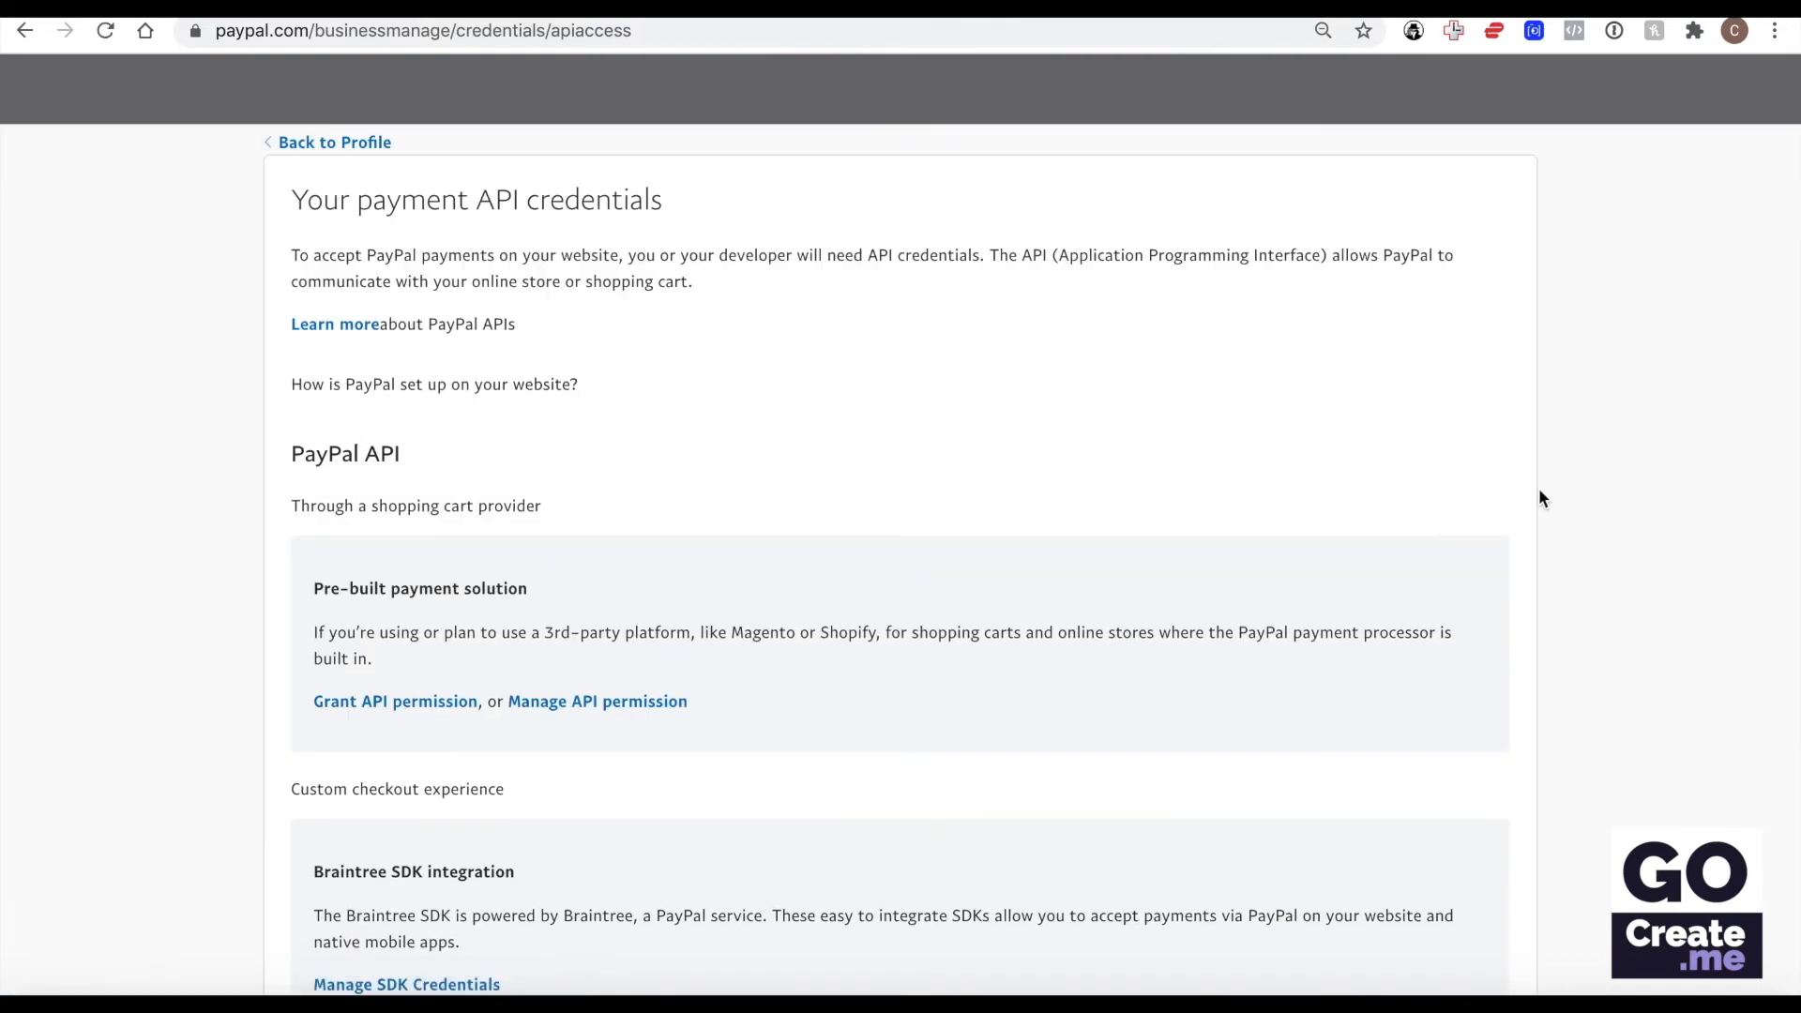
scroll(1540, 498, "down", 10)
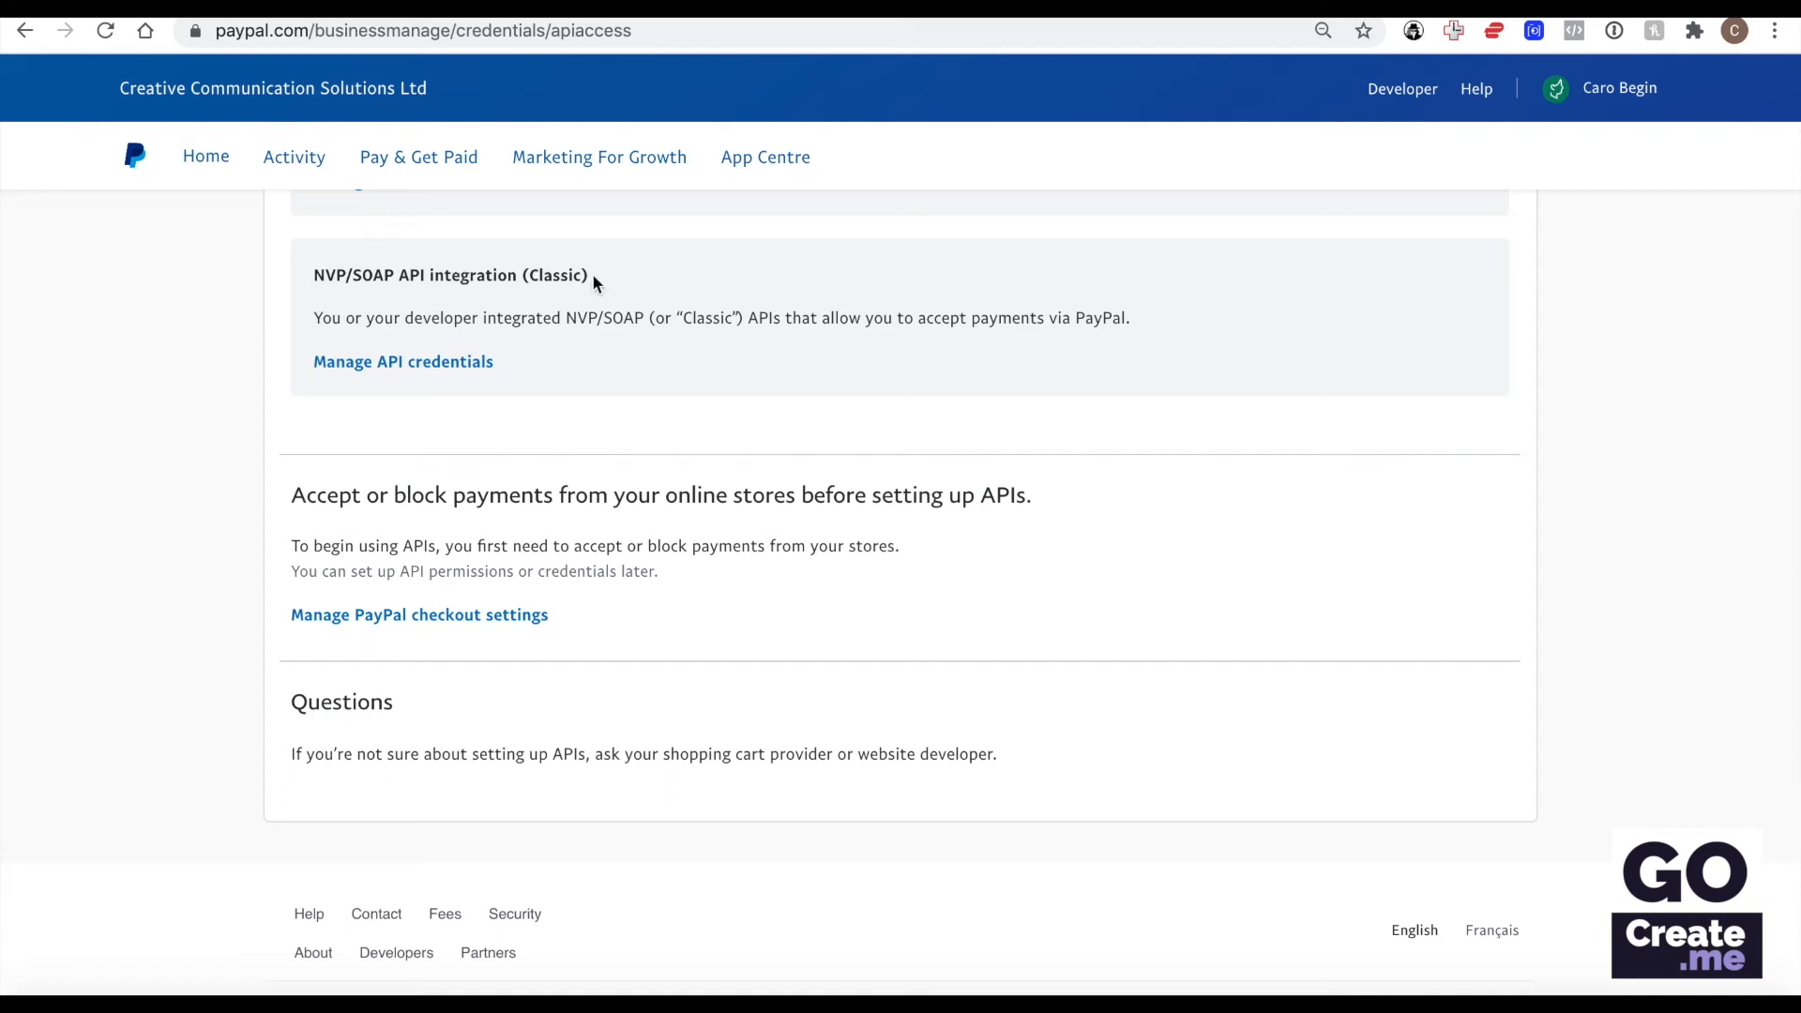
left_click(445, 366)
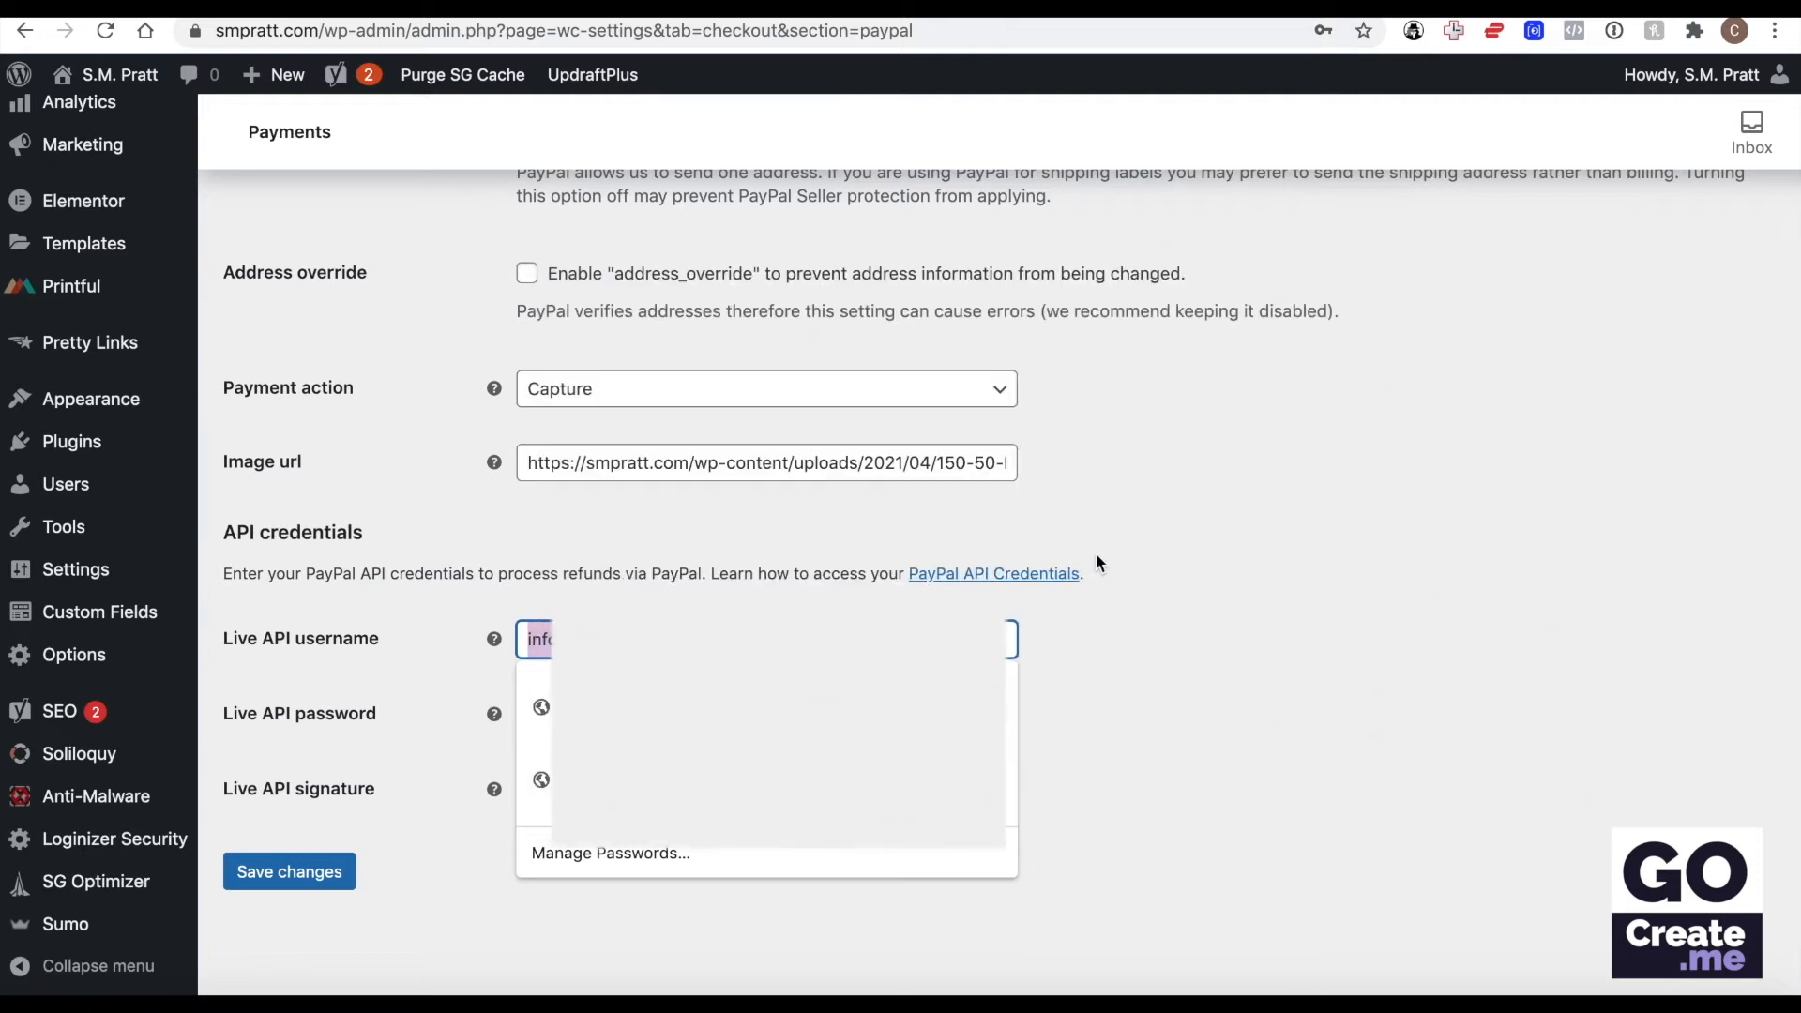
Compare PayPal's API signature page with WooCommerce's live API credential fields and look back over the PayPal Standard settings.
left_click(1230, 573)
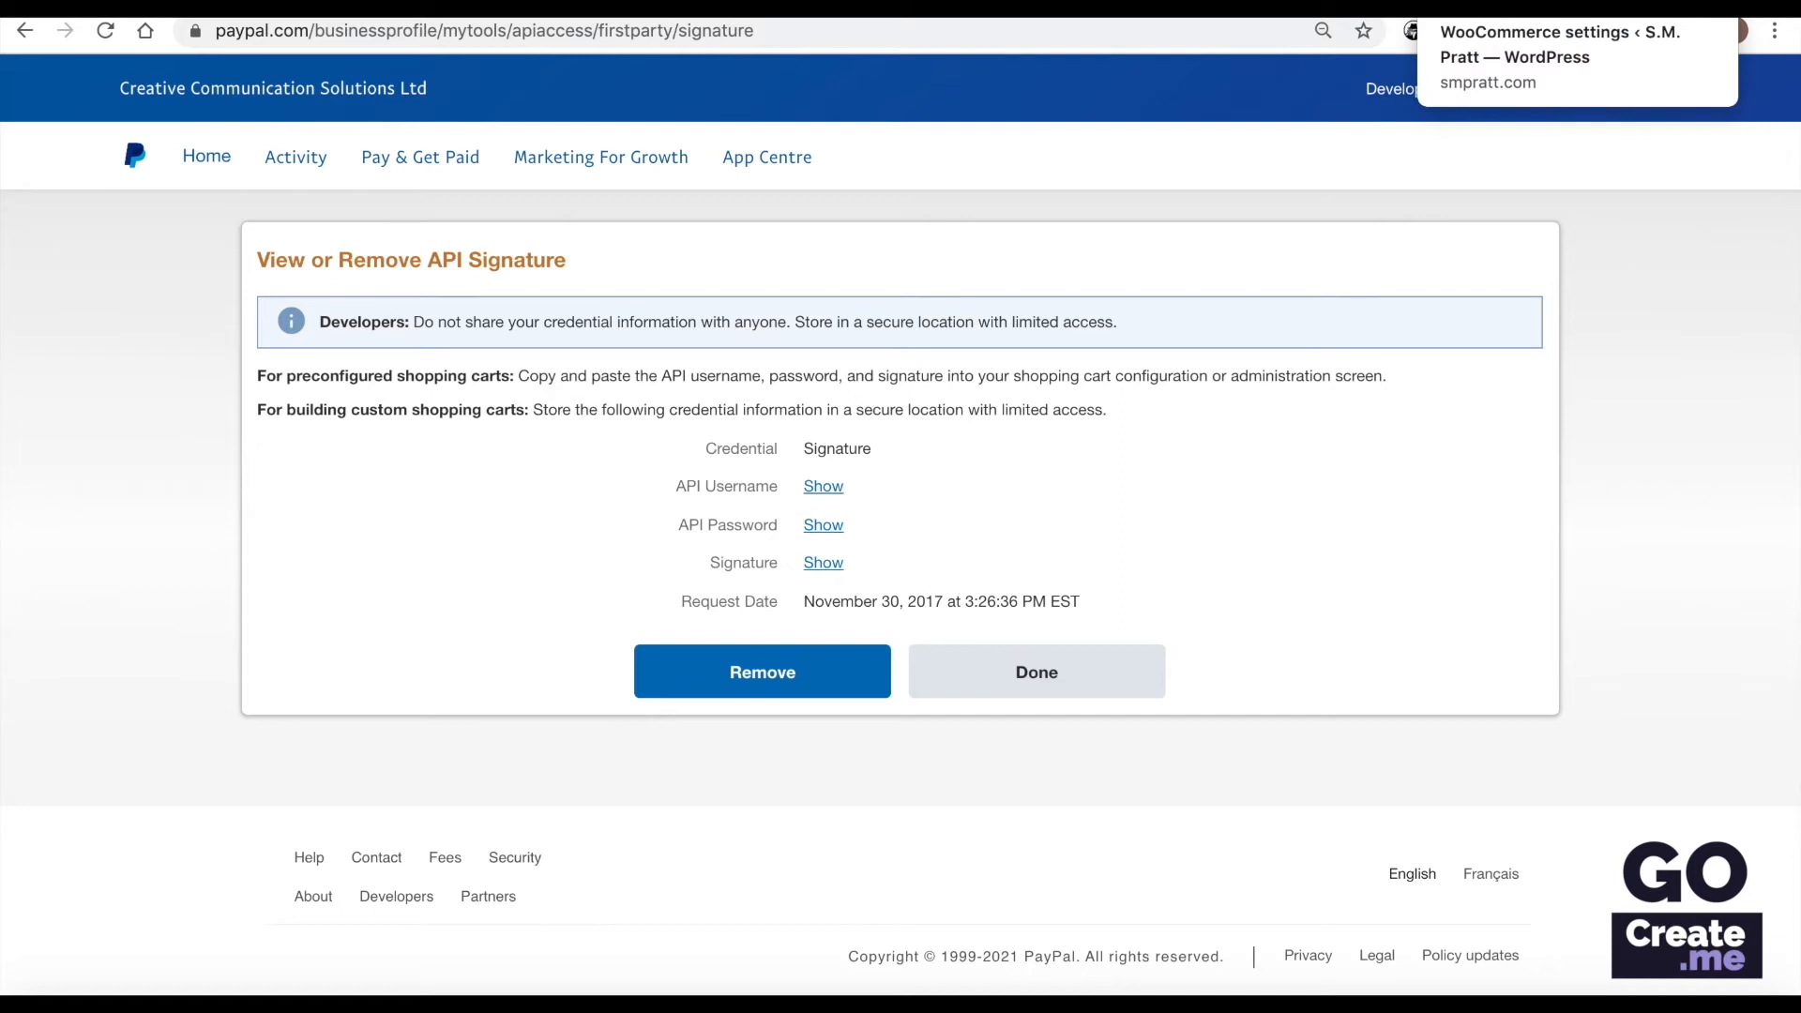
left_click(1501, 7)
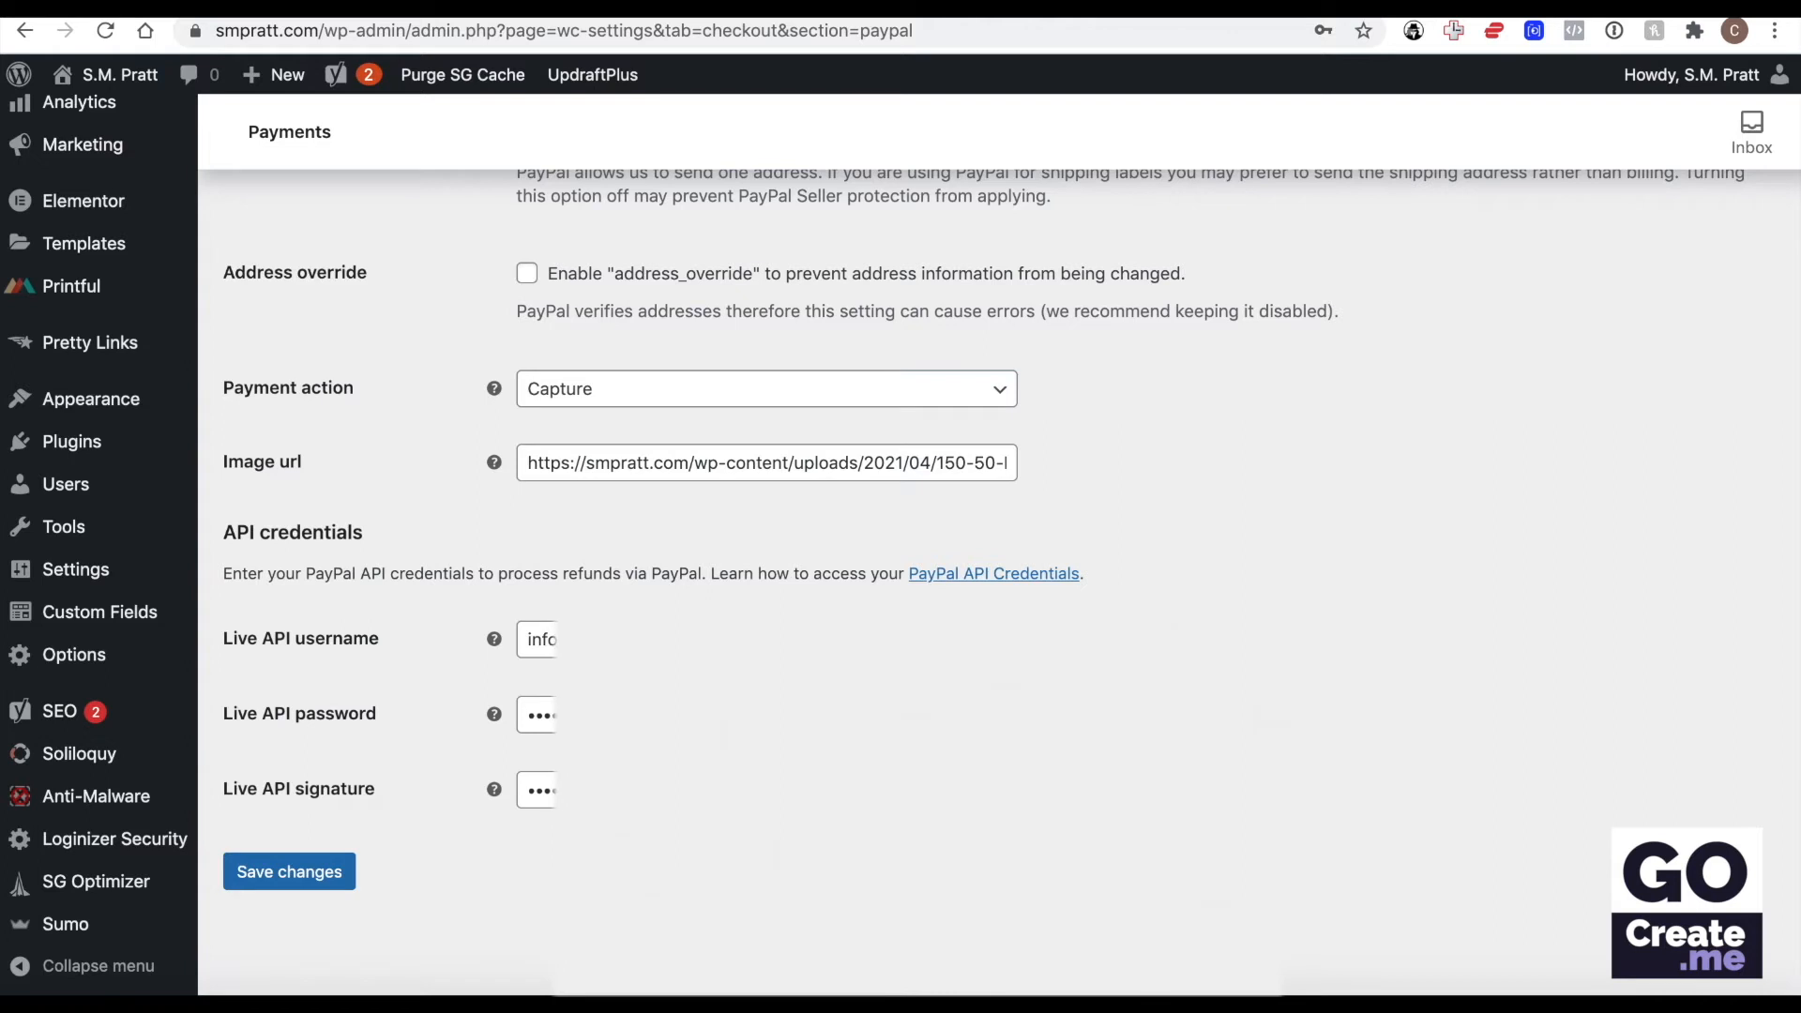
scroll(1409, 638, "up", 6)
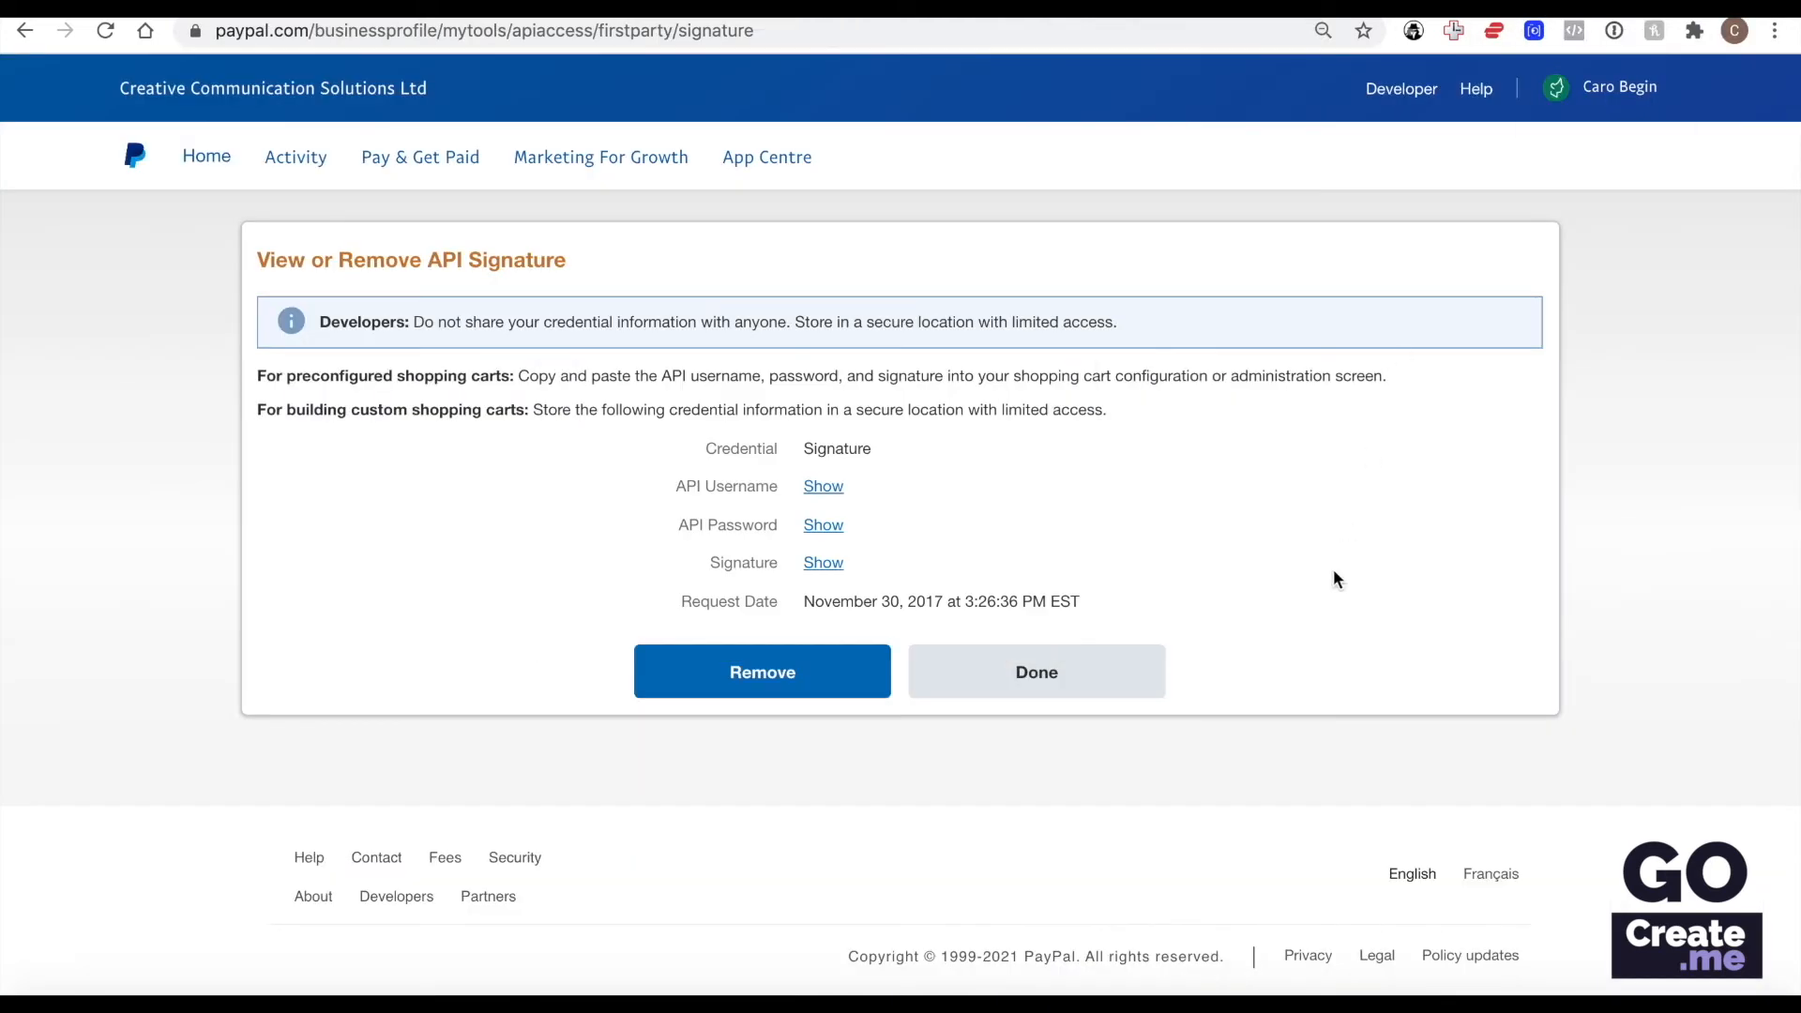
Switch to PayPal and open the Website preferences from the website payments section of the account settings.
left_click(1093, 669)
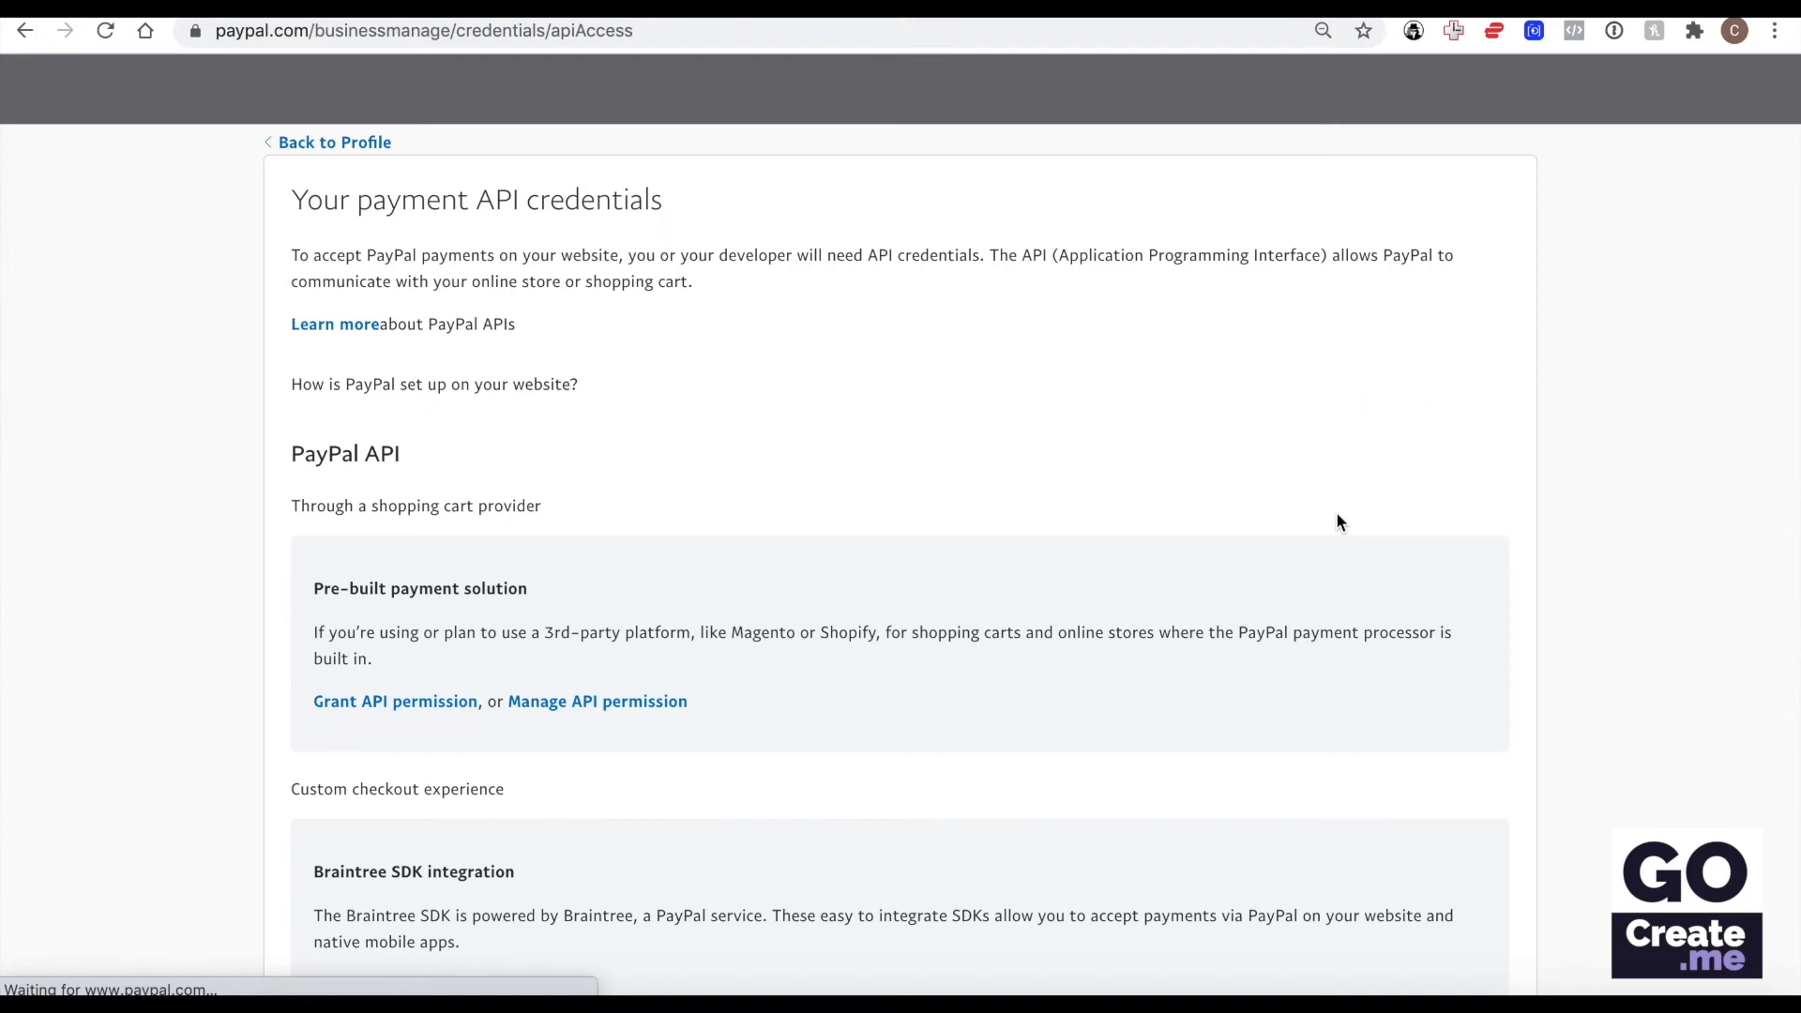
scroll(937, 400, "down", 3)
scroll(936, 401, "up", 3)
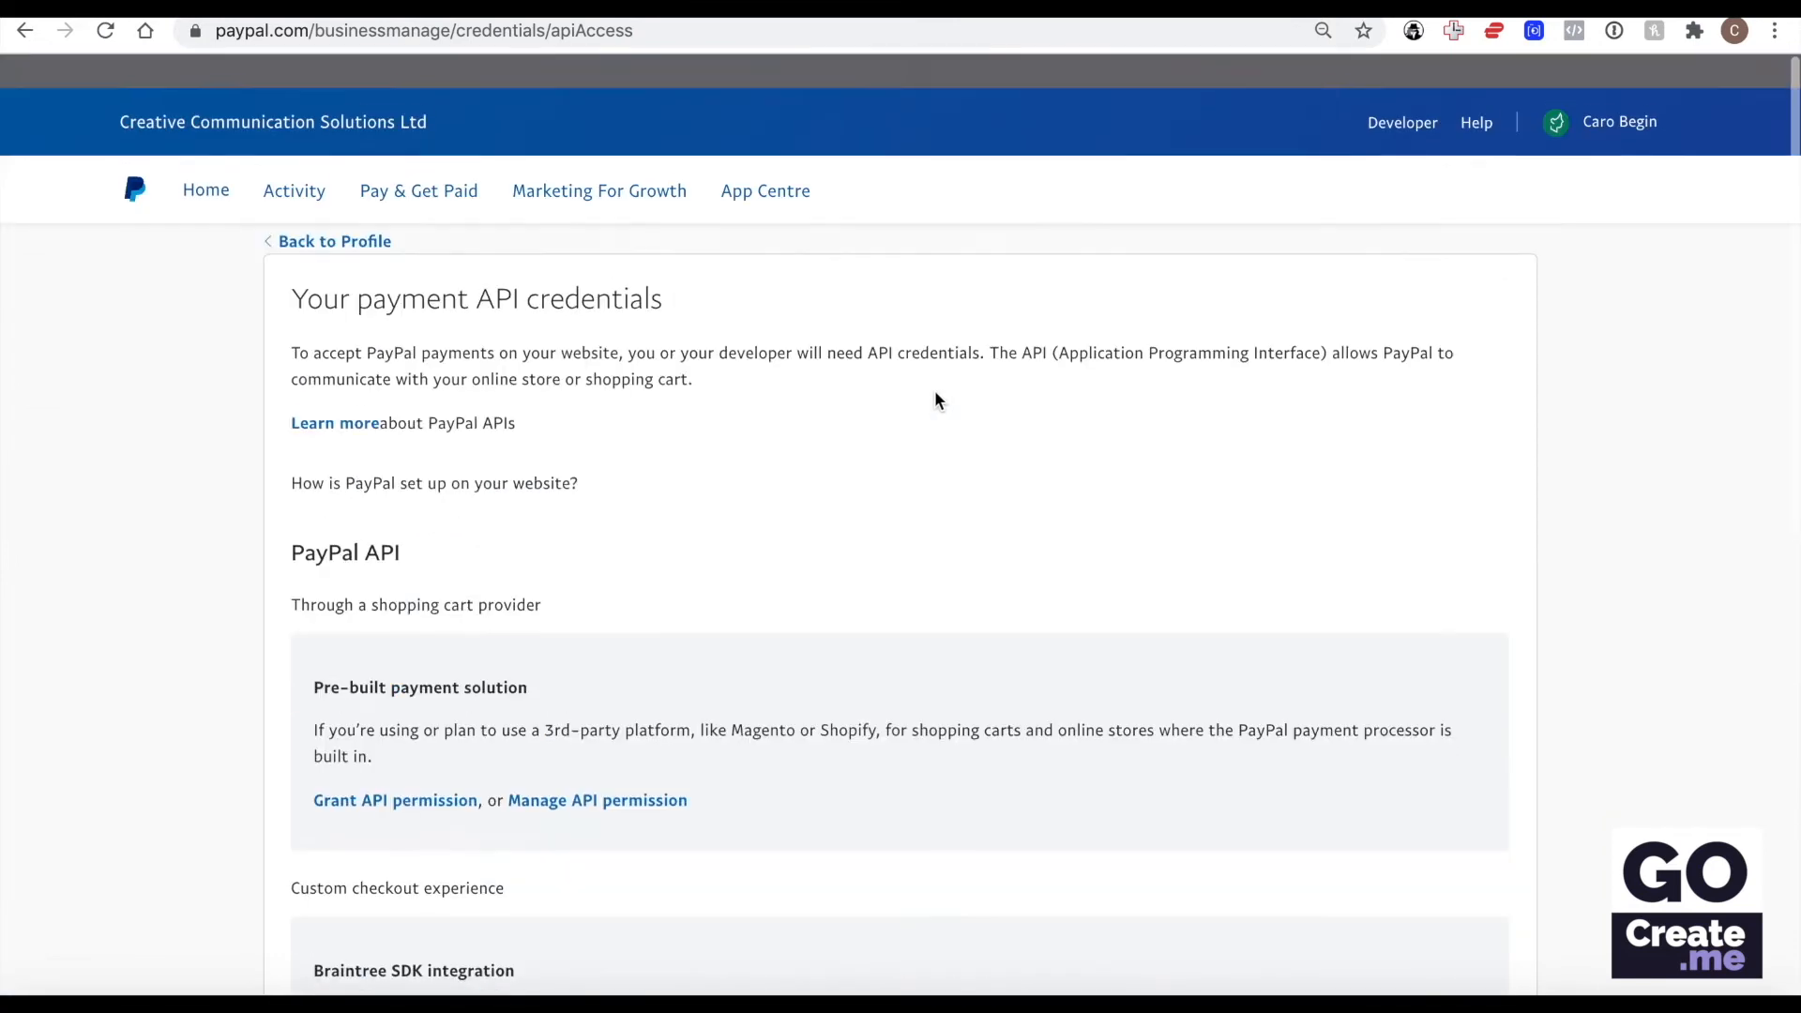
mouse_move(1625, 97)
left_click(1607, 229)
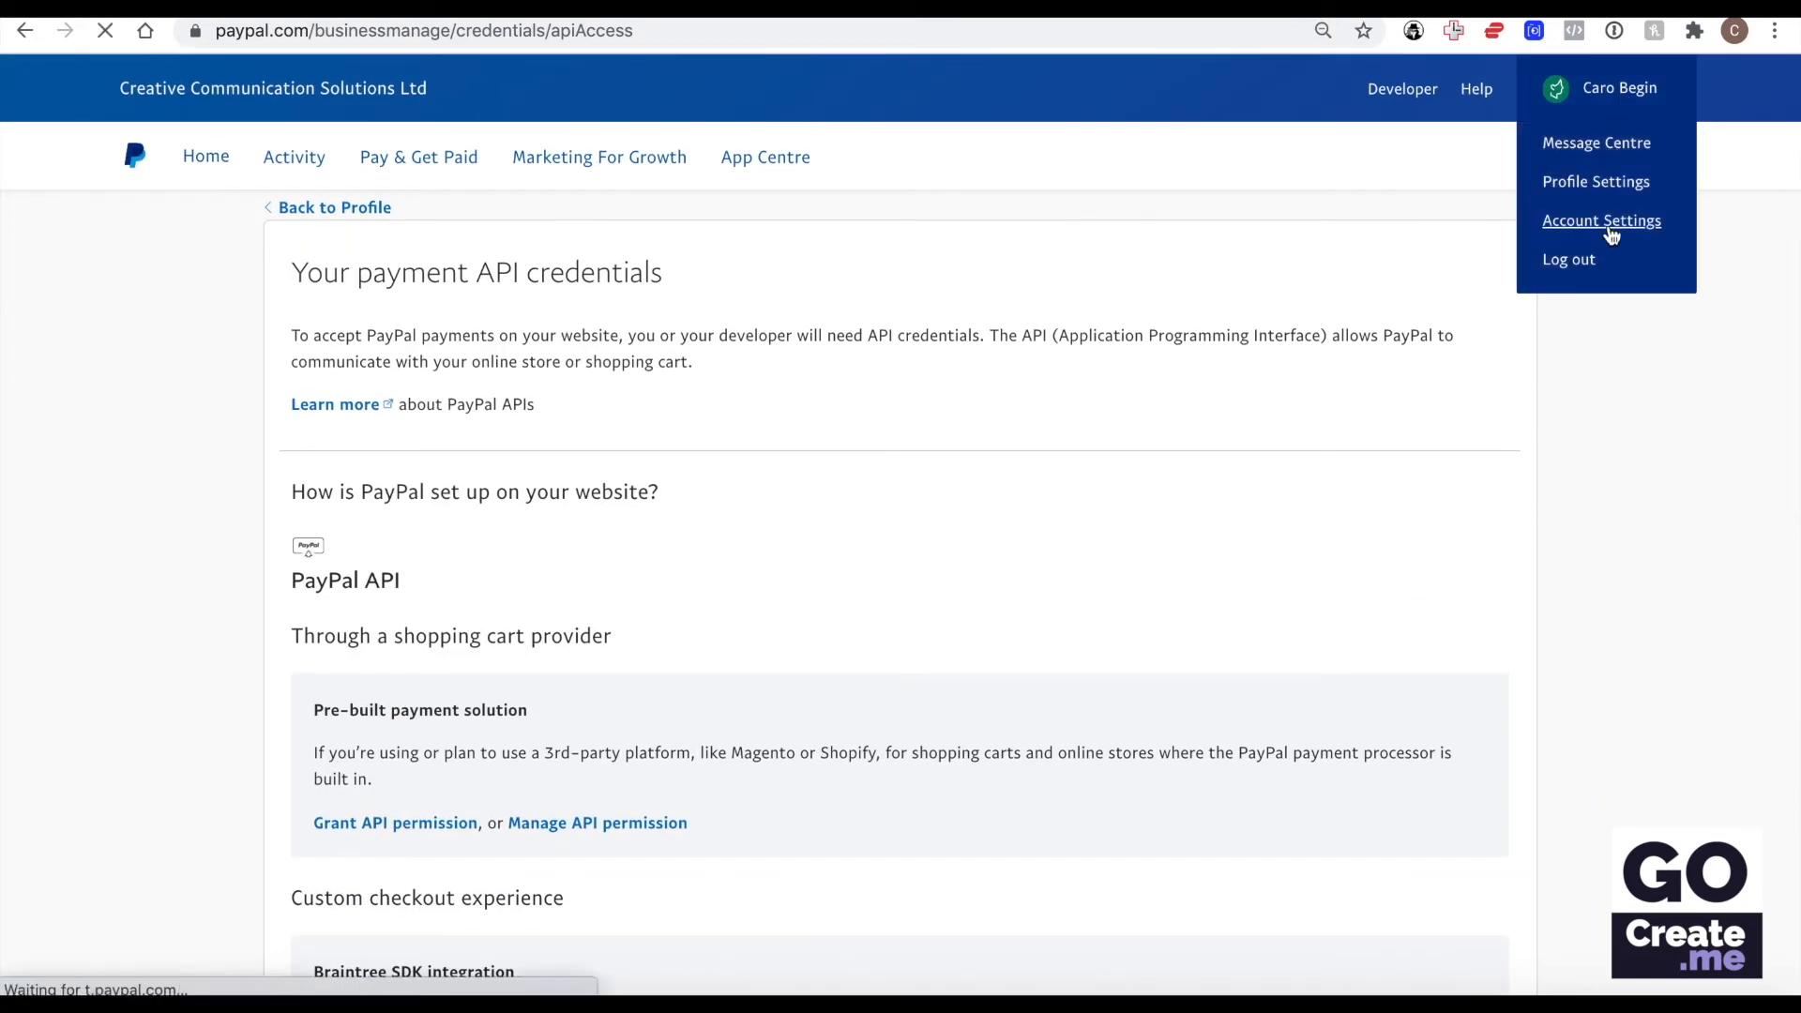
scroll(589, 428, "down", 4)
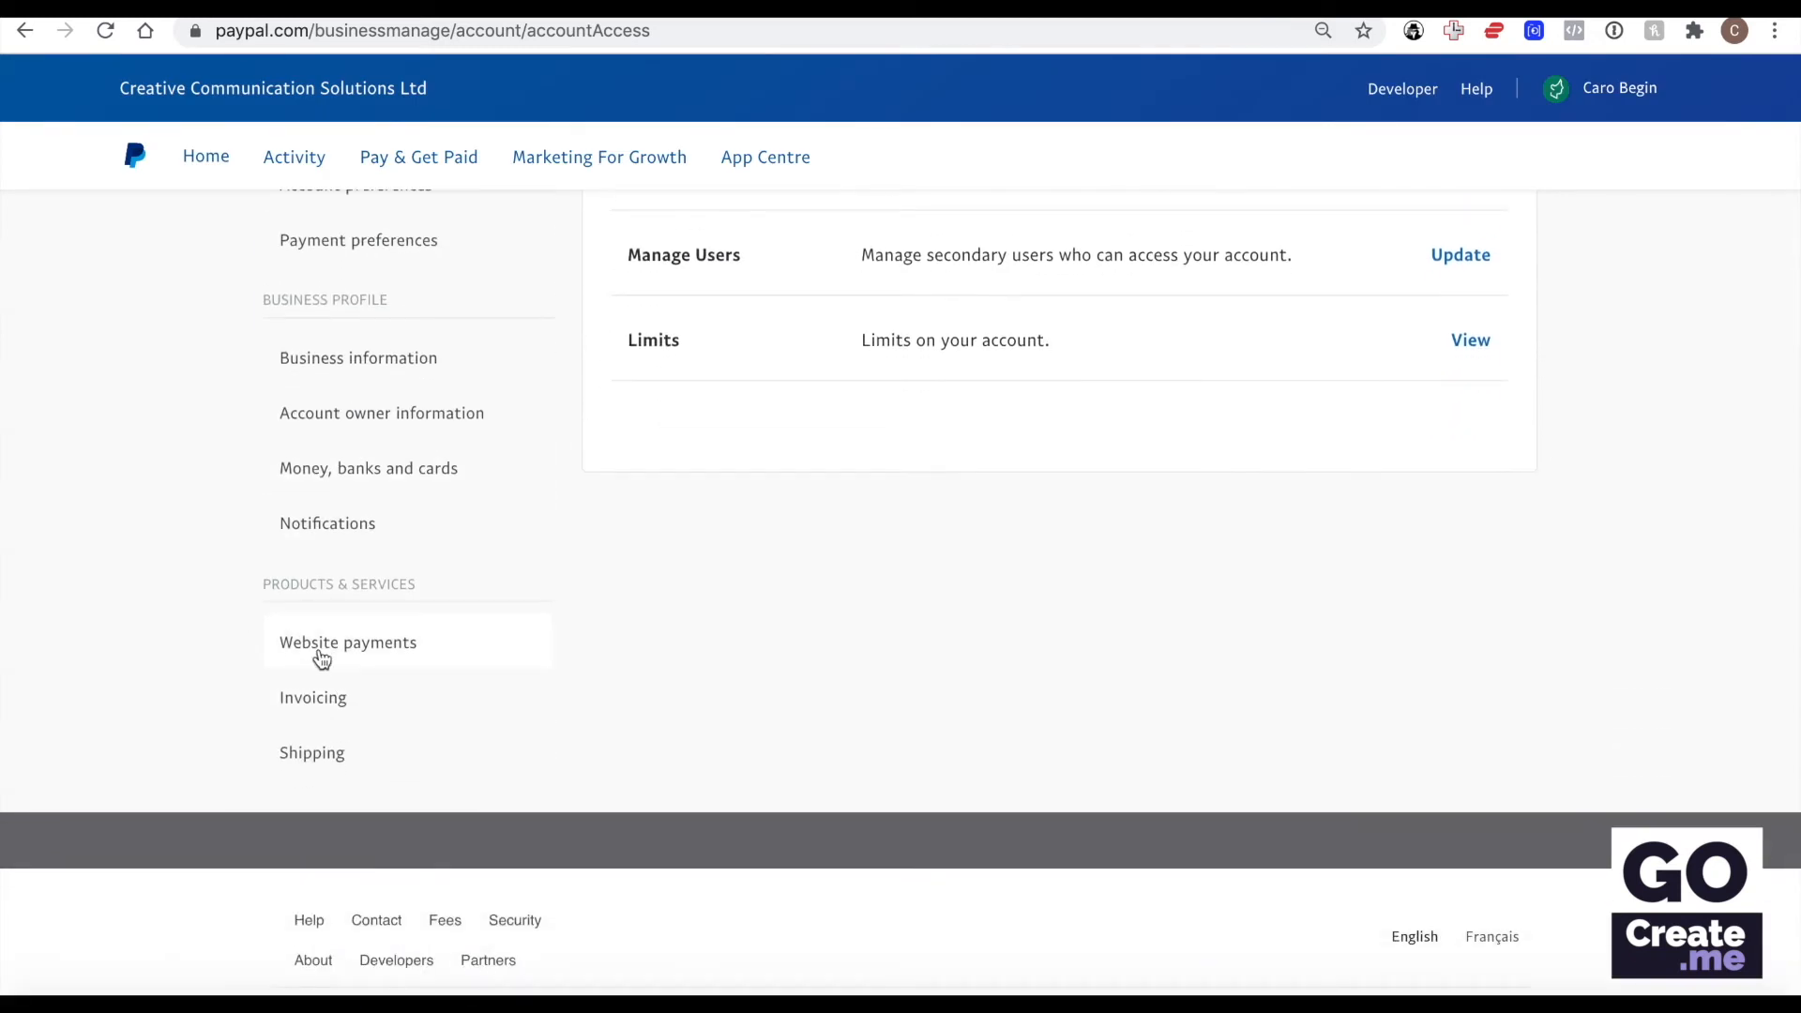
left_click(395, 651)
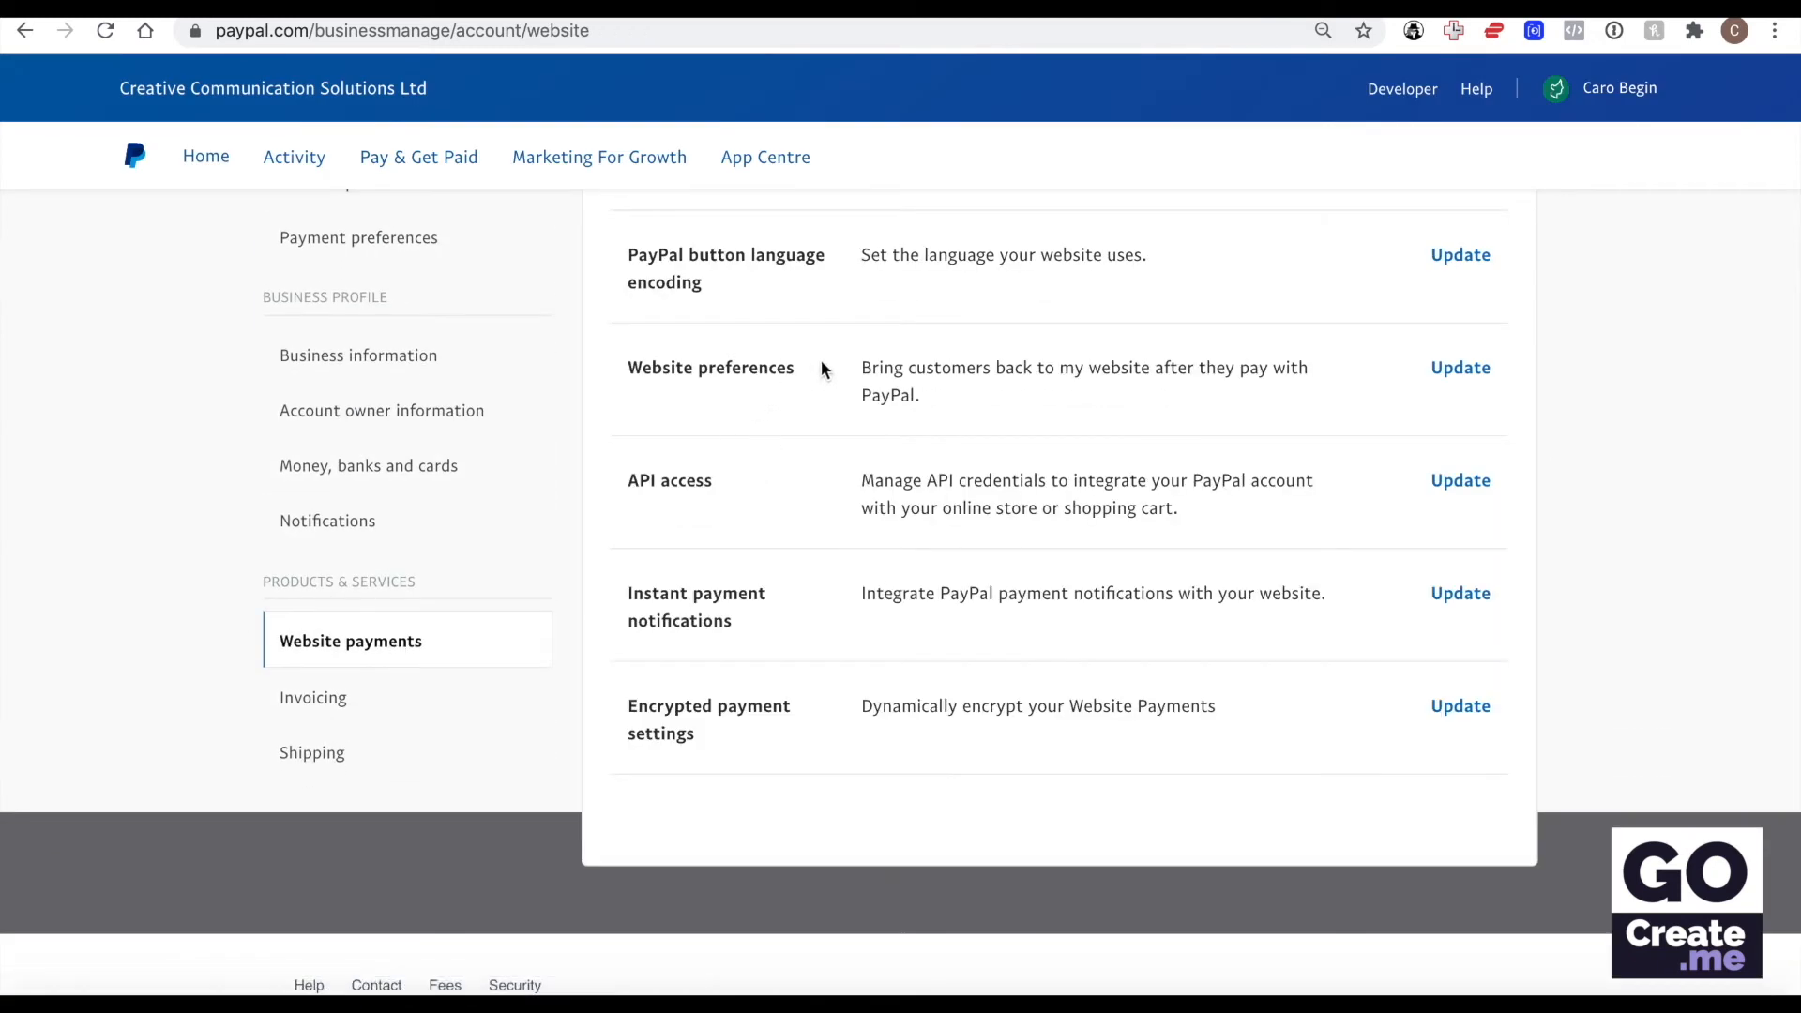
left_click(1469, 372)
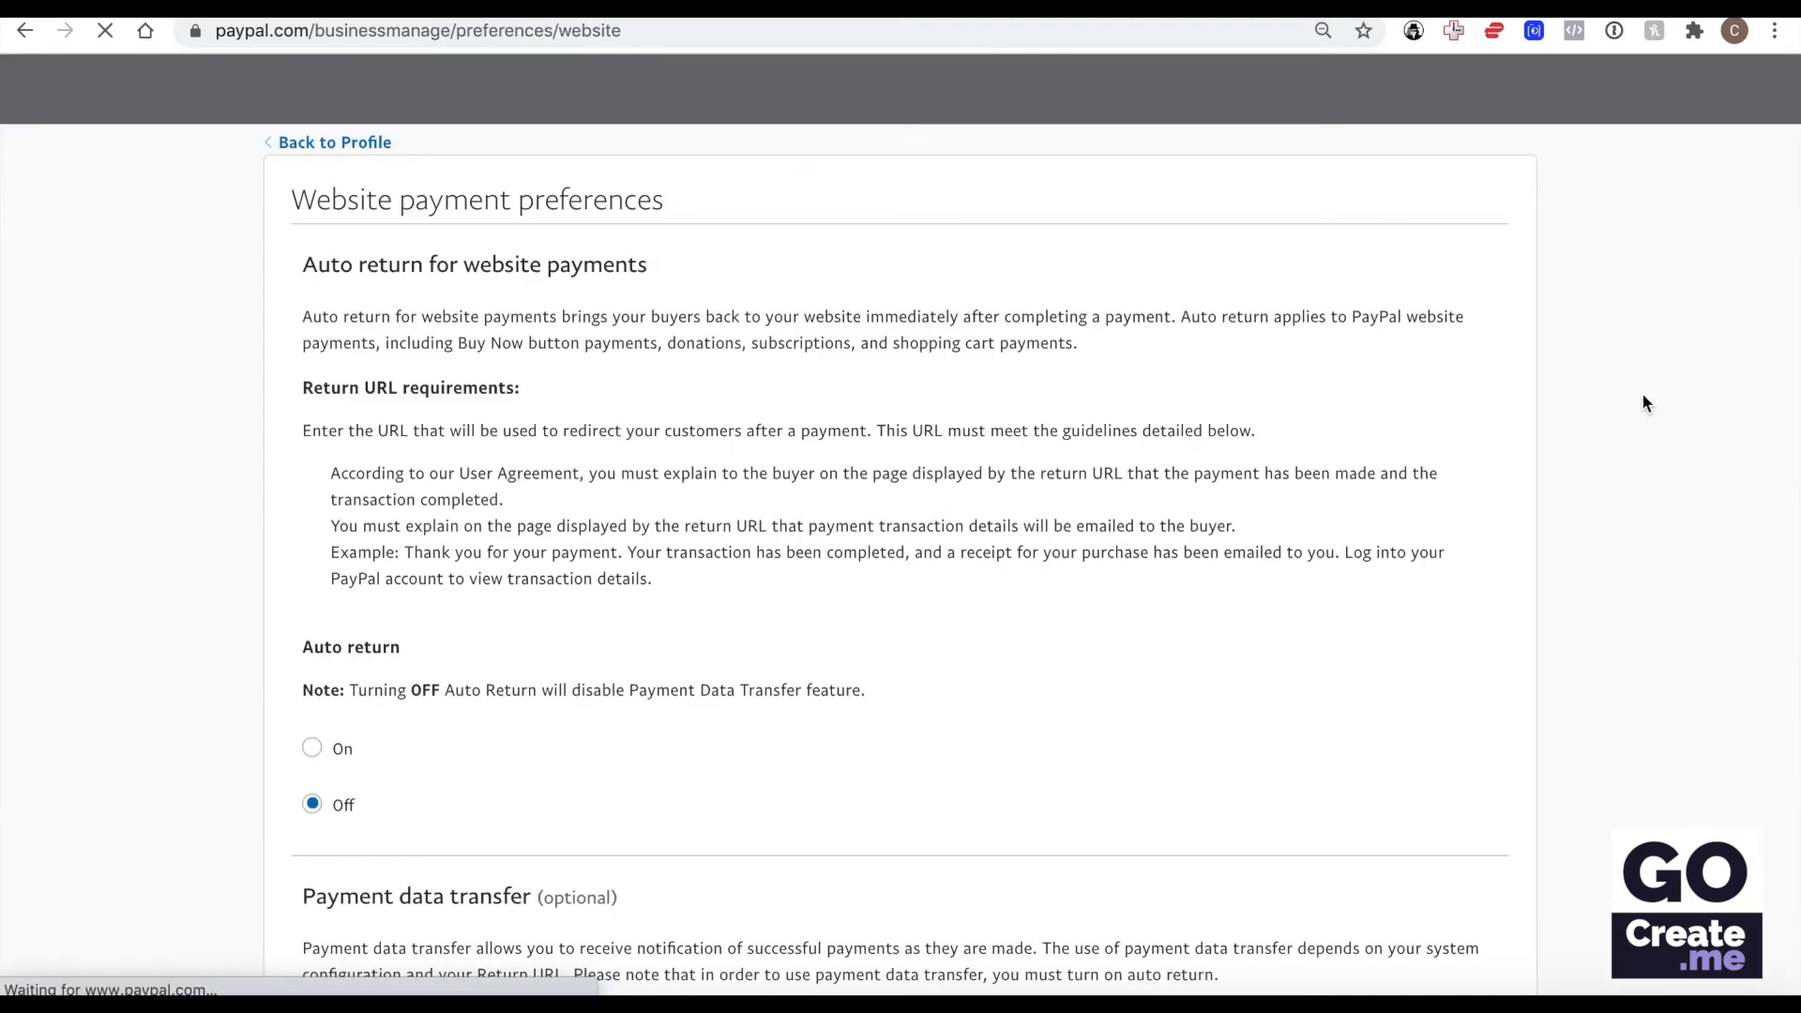
Highlight the identity token under Payment data transfer and turn Auto return on in PayPal's website payment preferences.
scroll(1022, 376, "down", 5)
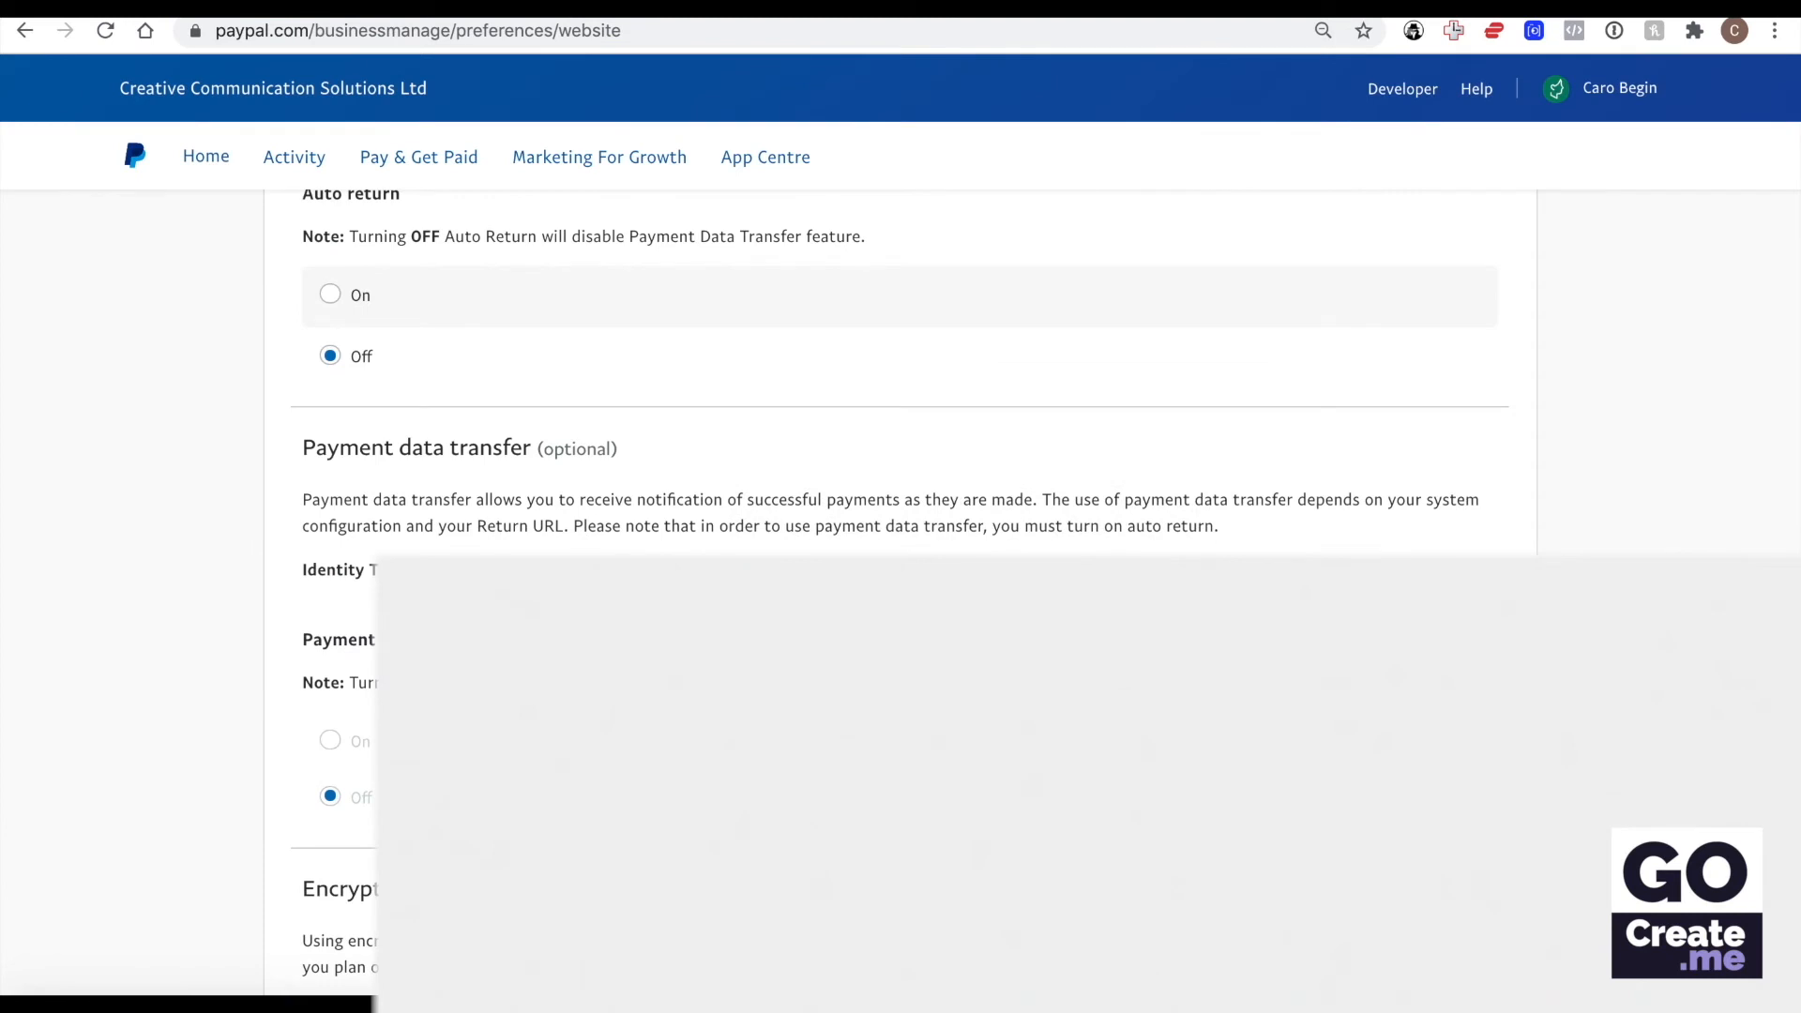
left_click_drag(971, 569, 293, 570)
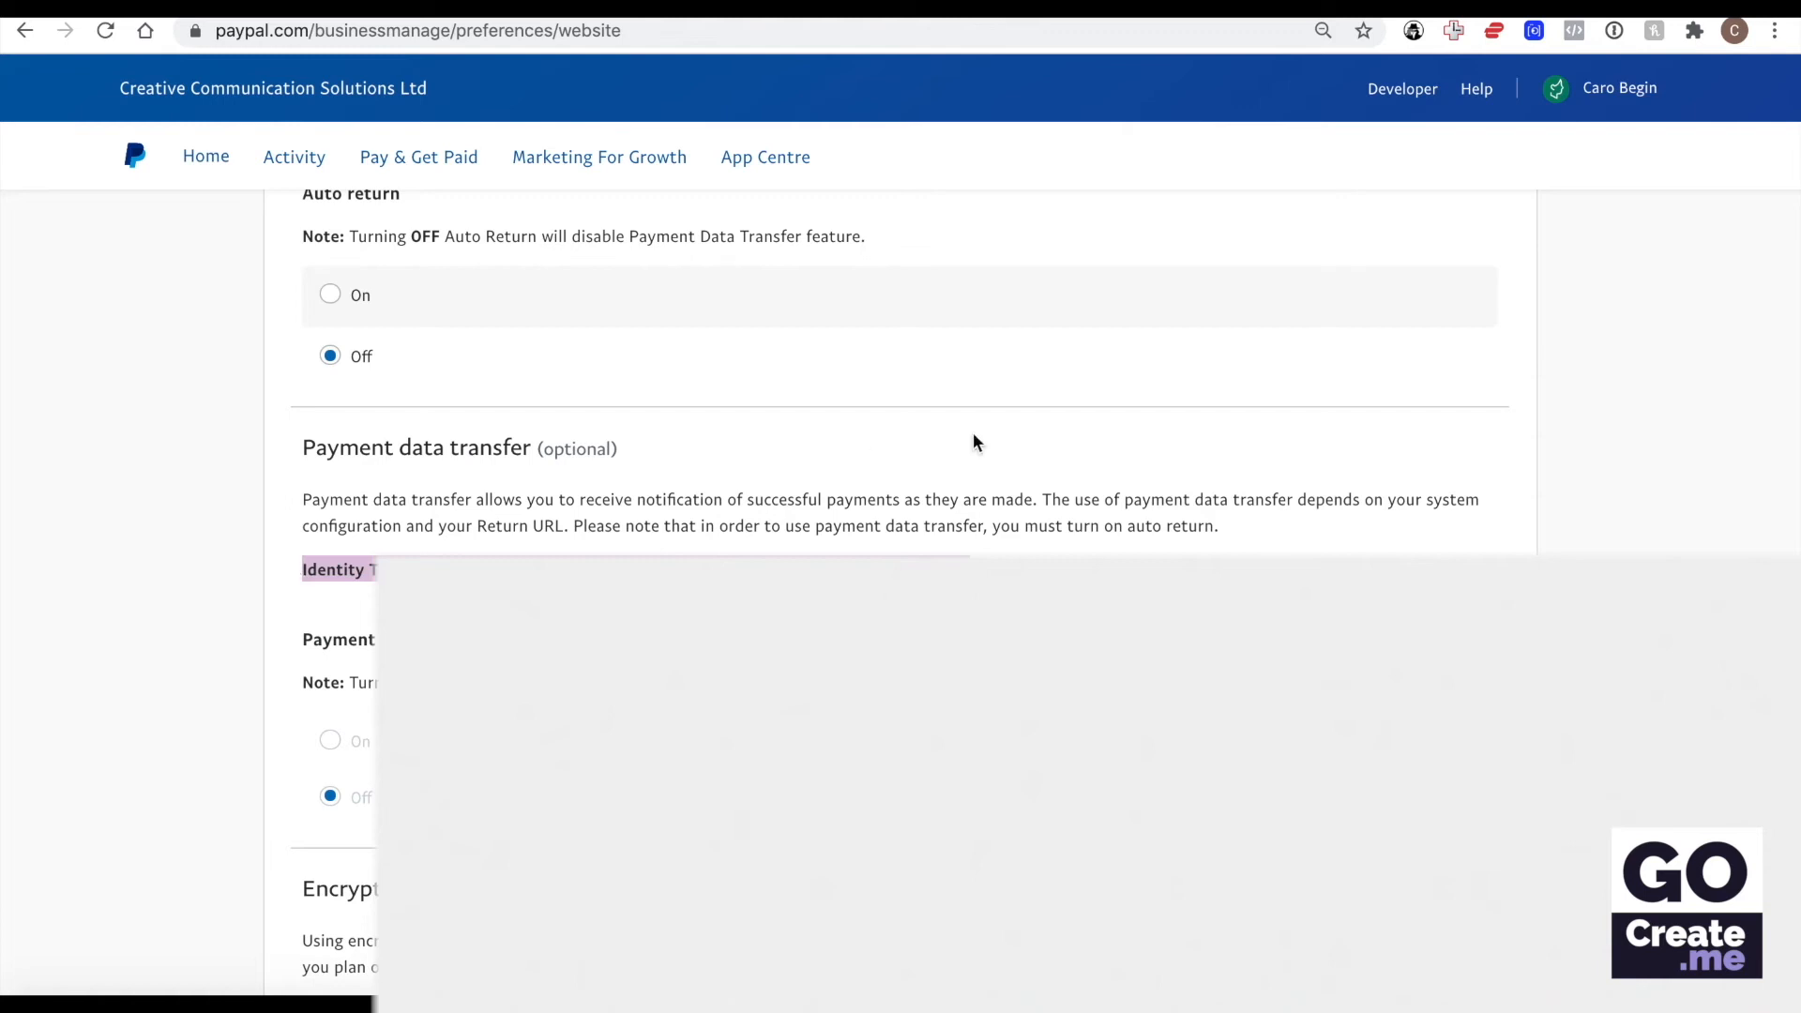
scroll(1002, 480, "up", 3)
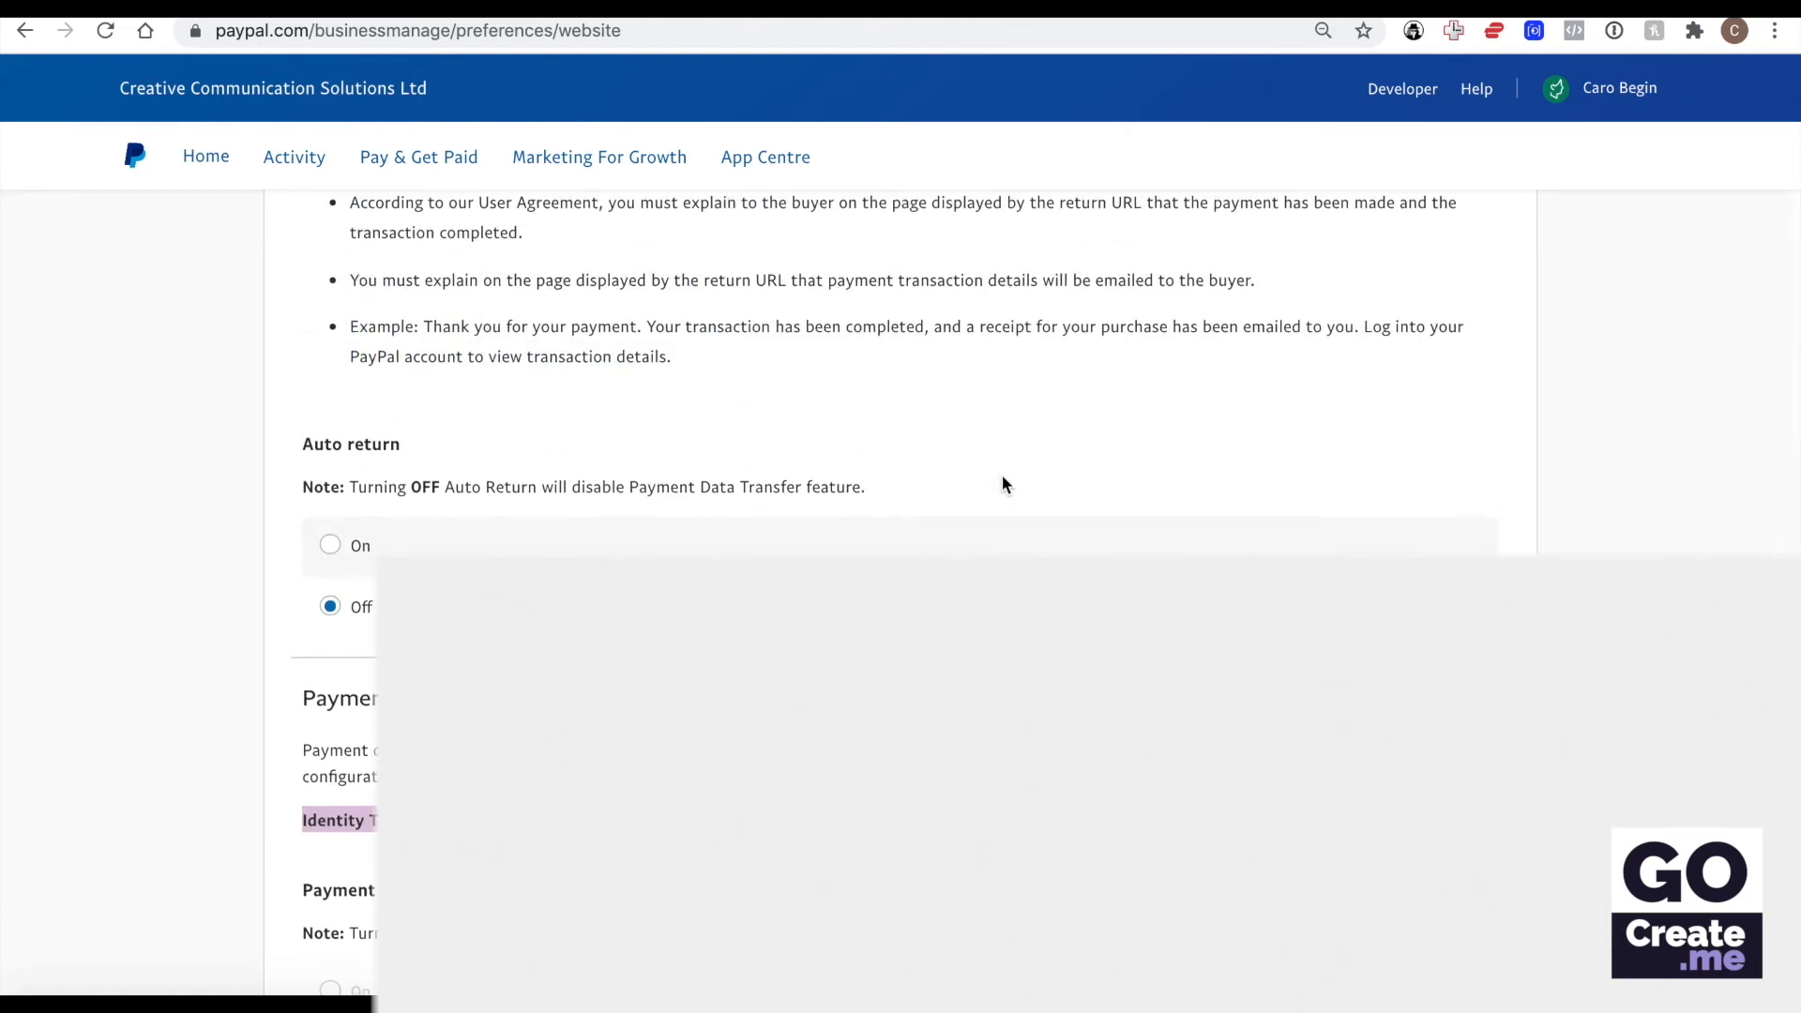
scroll(1001, 484, "up", 2)
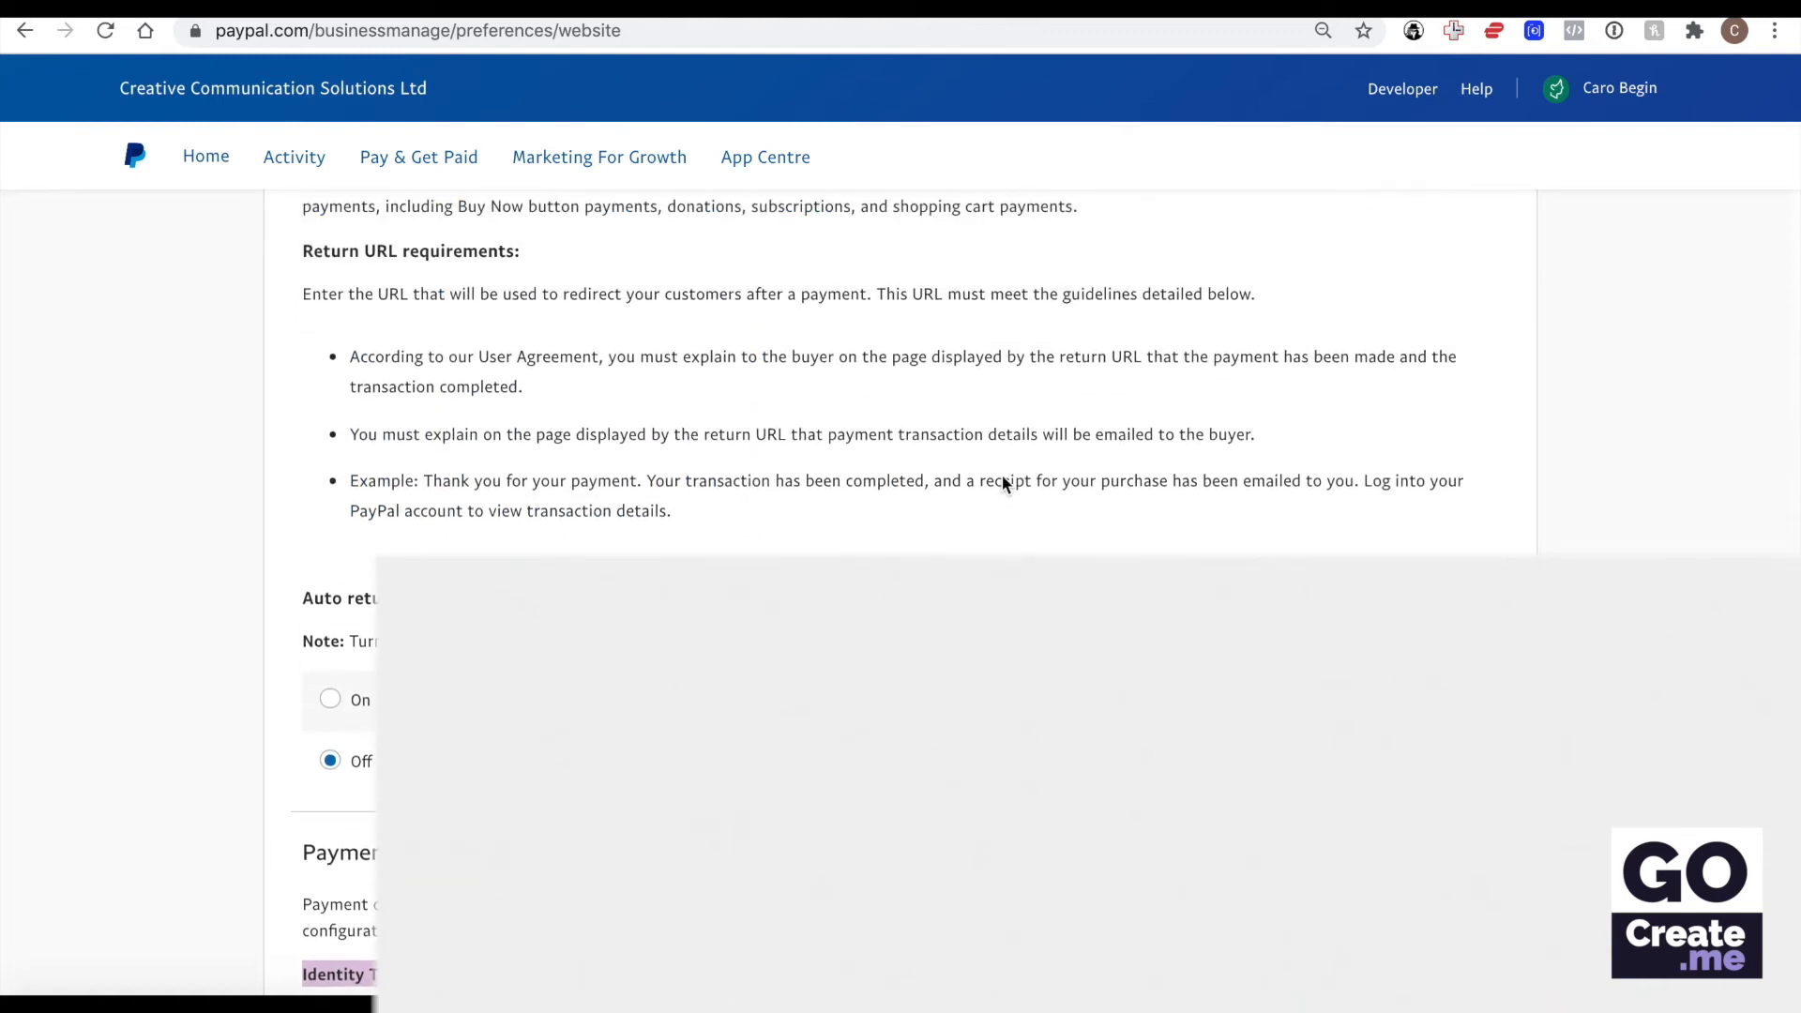
left_click(330, 699)
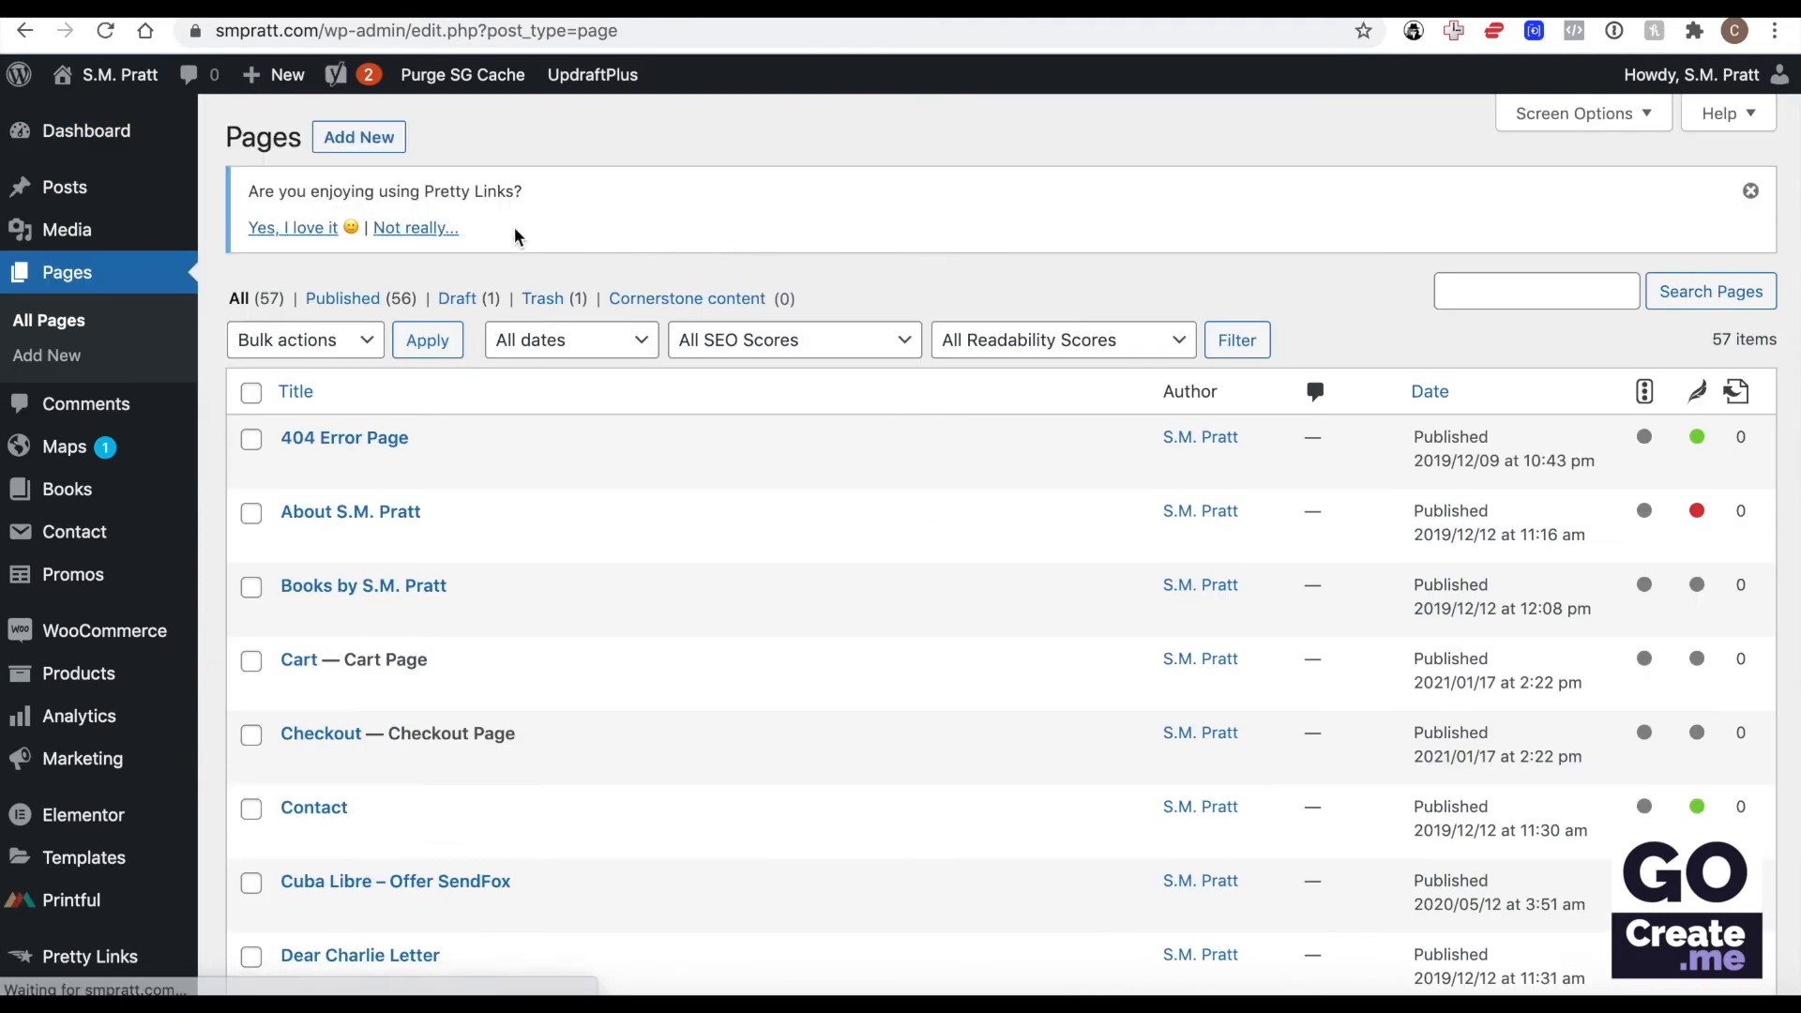
In WordPress, create a new page titled "Thank You from PayPal" and publish it.
left_click(359, 137)
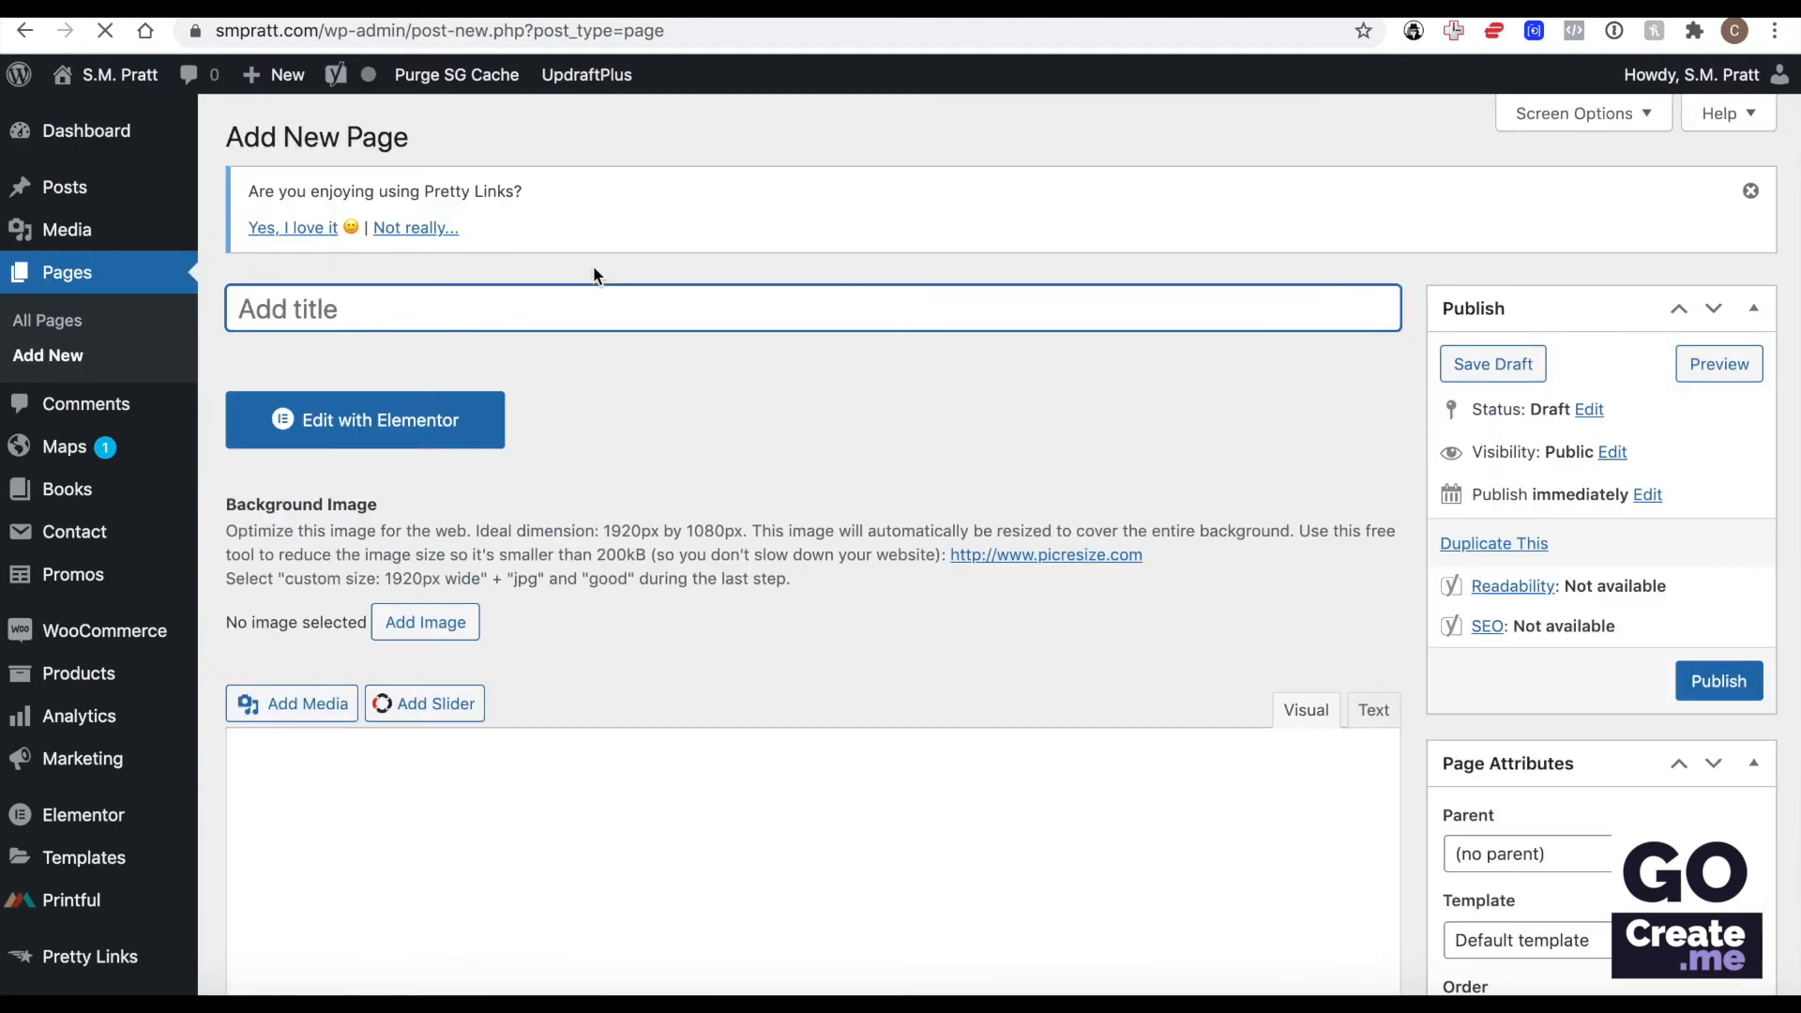
type("Thank You PayPal")
key("Left")
key("Left")
key("Left")
key("Left")
key("Left")
key("Left")
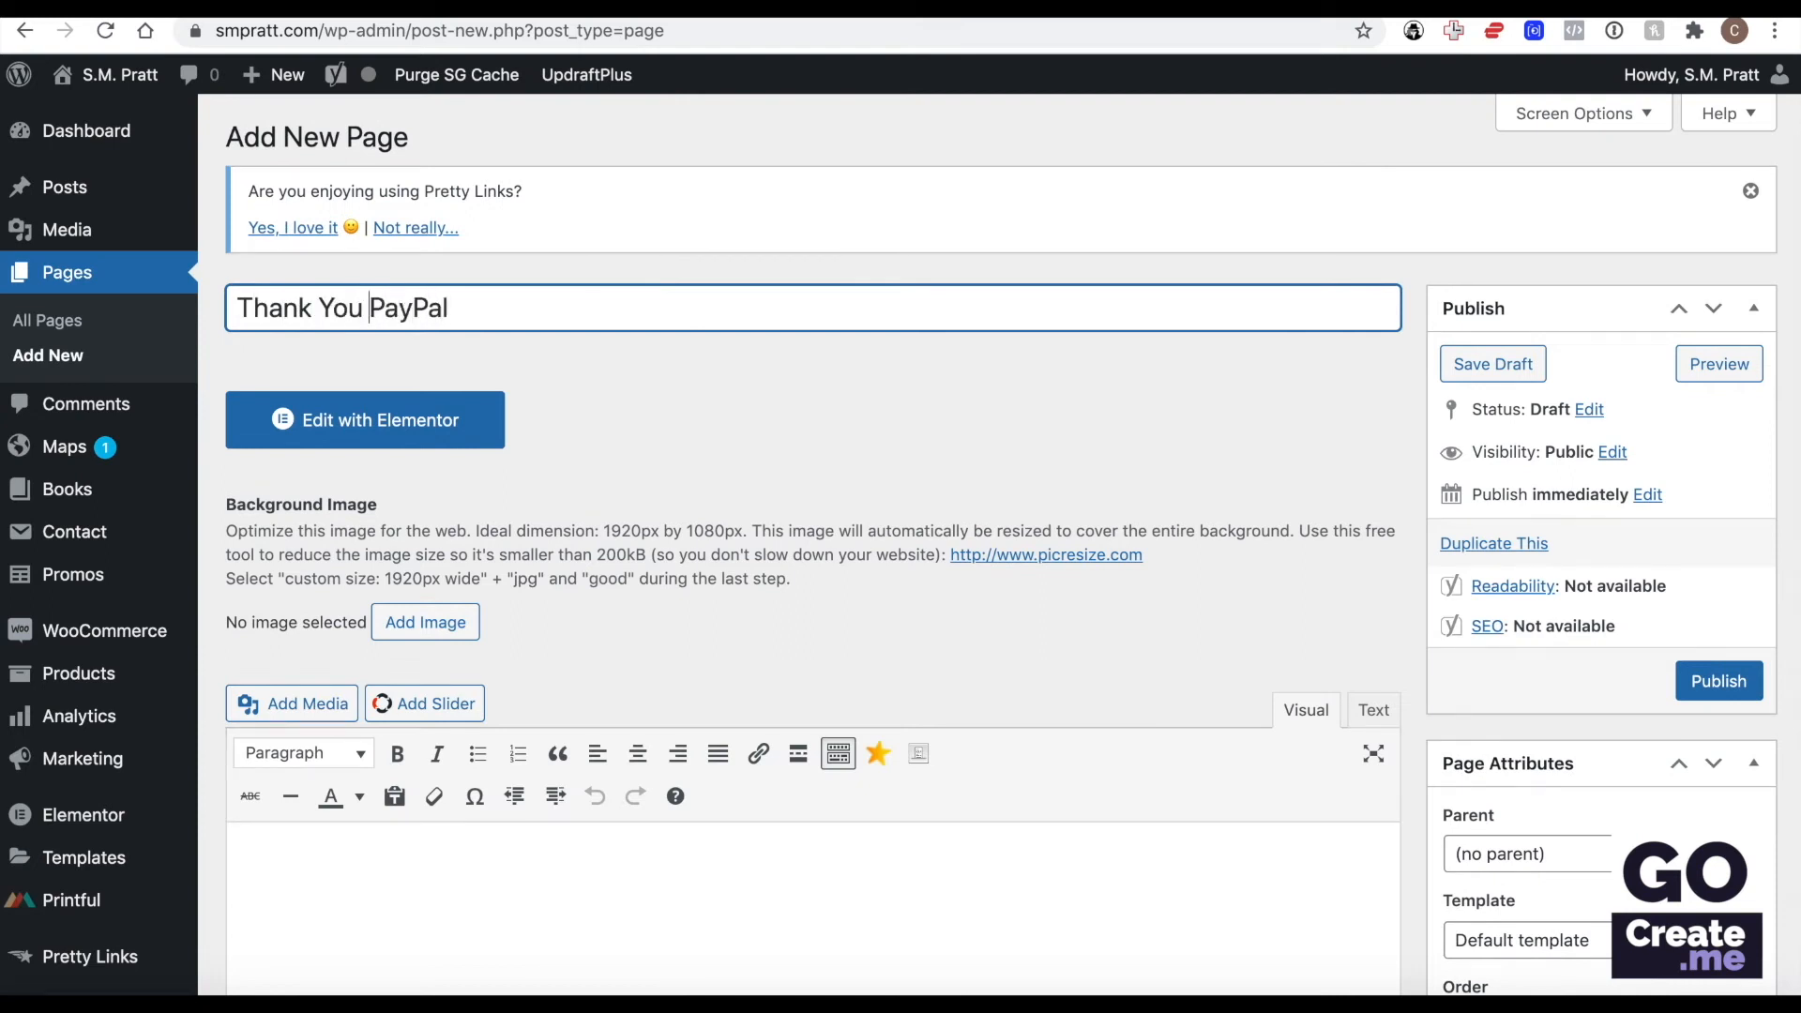
type("from")
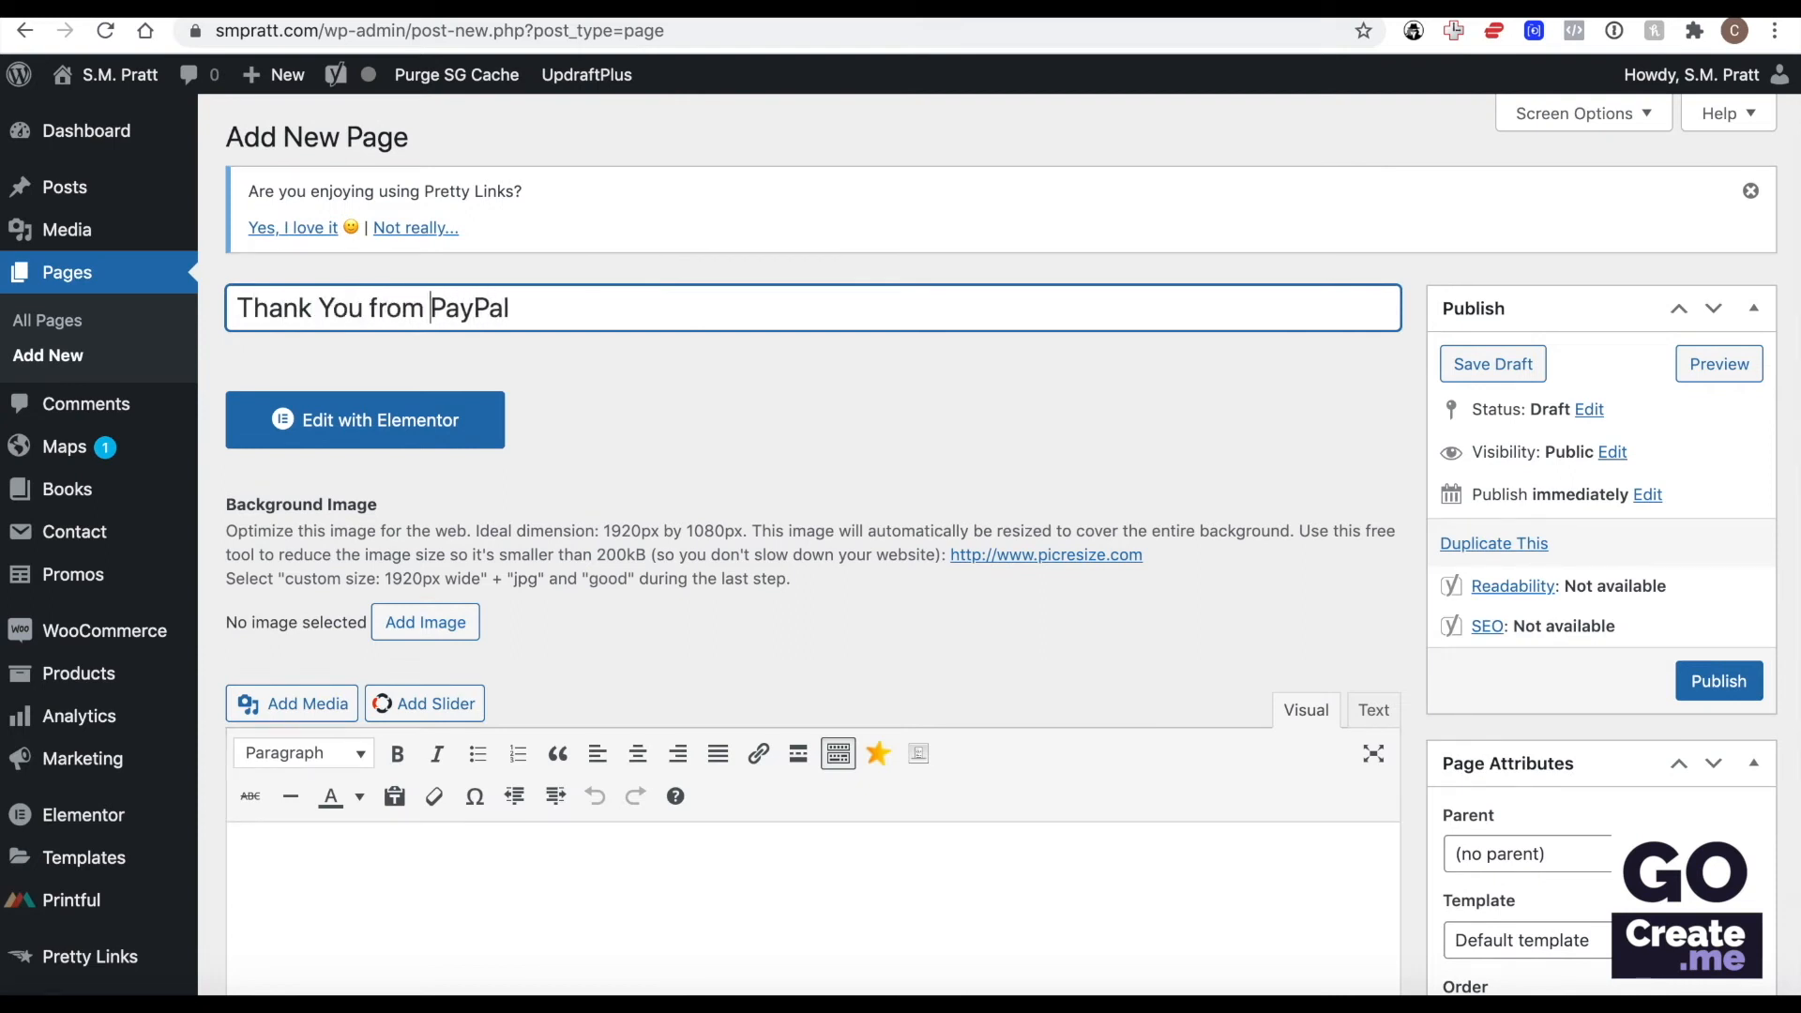
left_click(1722, 694)
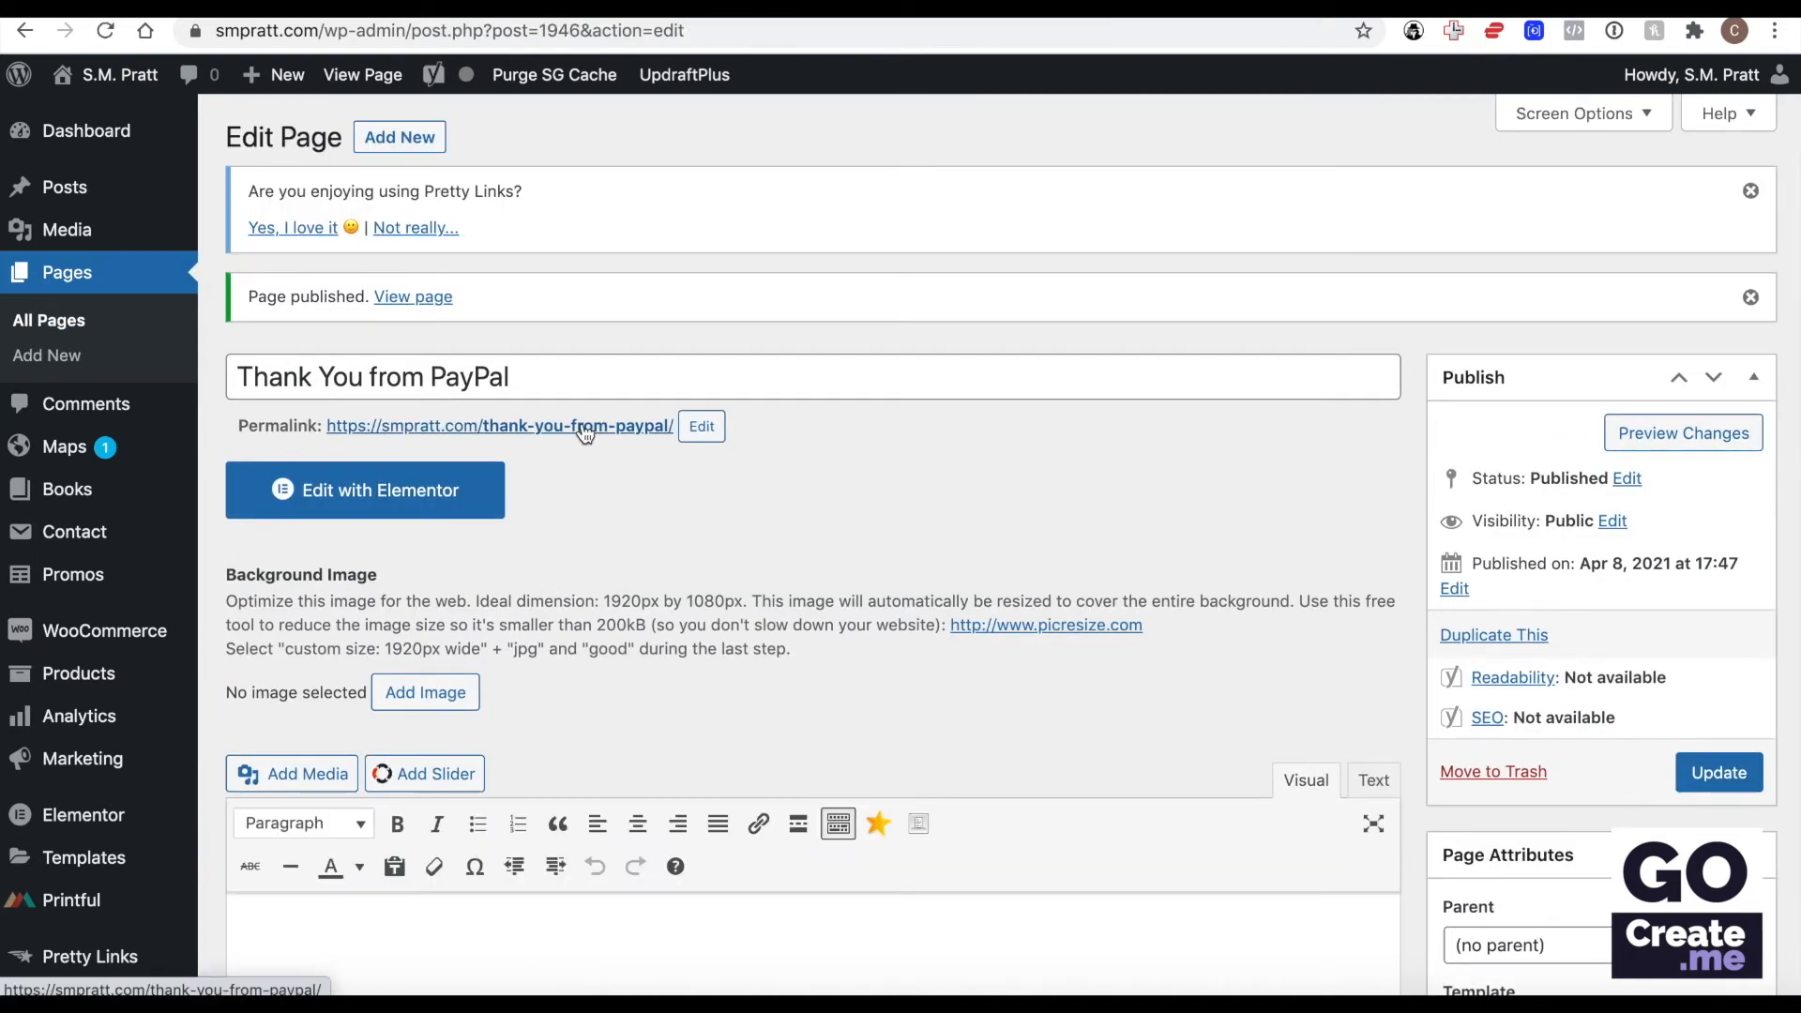
left_click(584, 427)
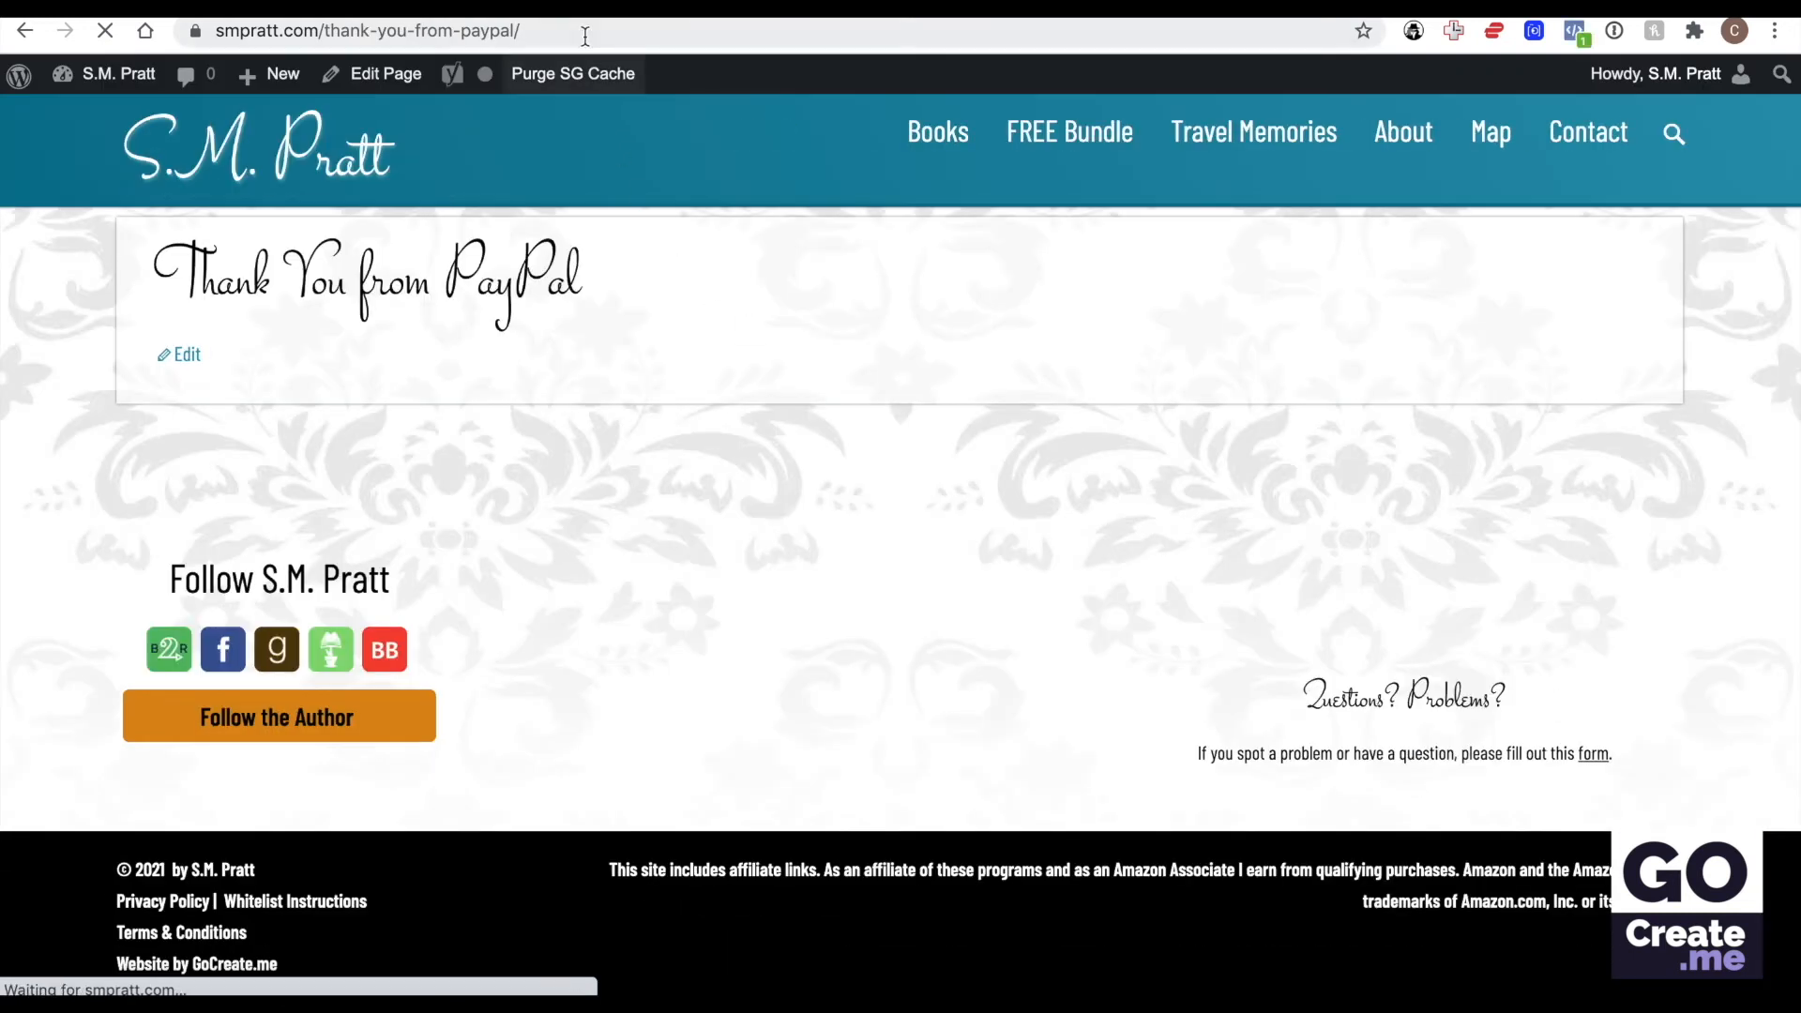
left_click(585, 35)
key("ctrl+c")
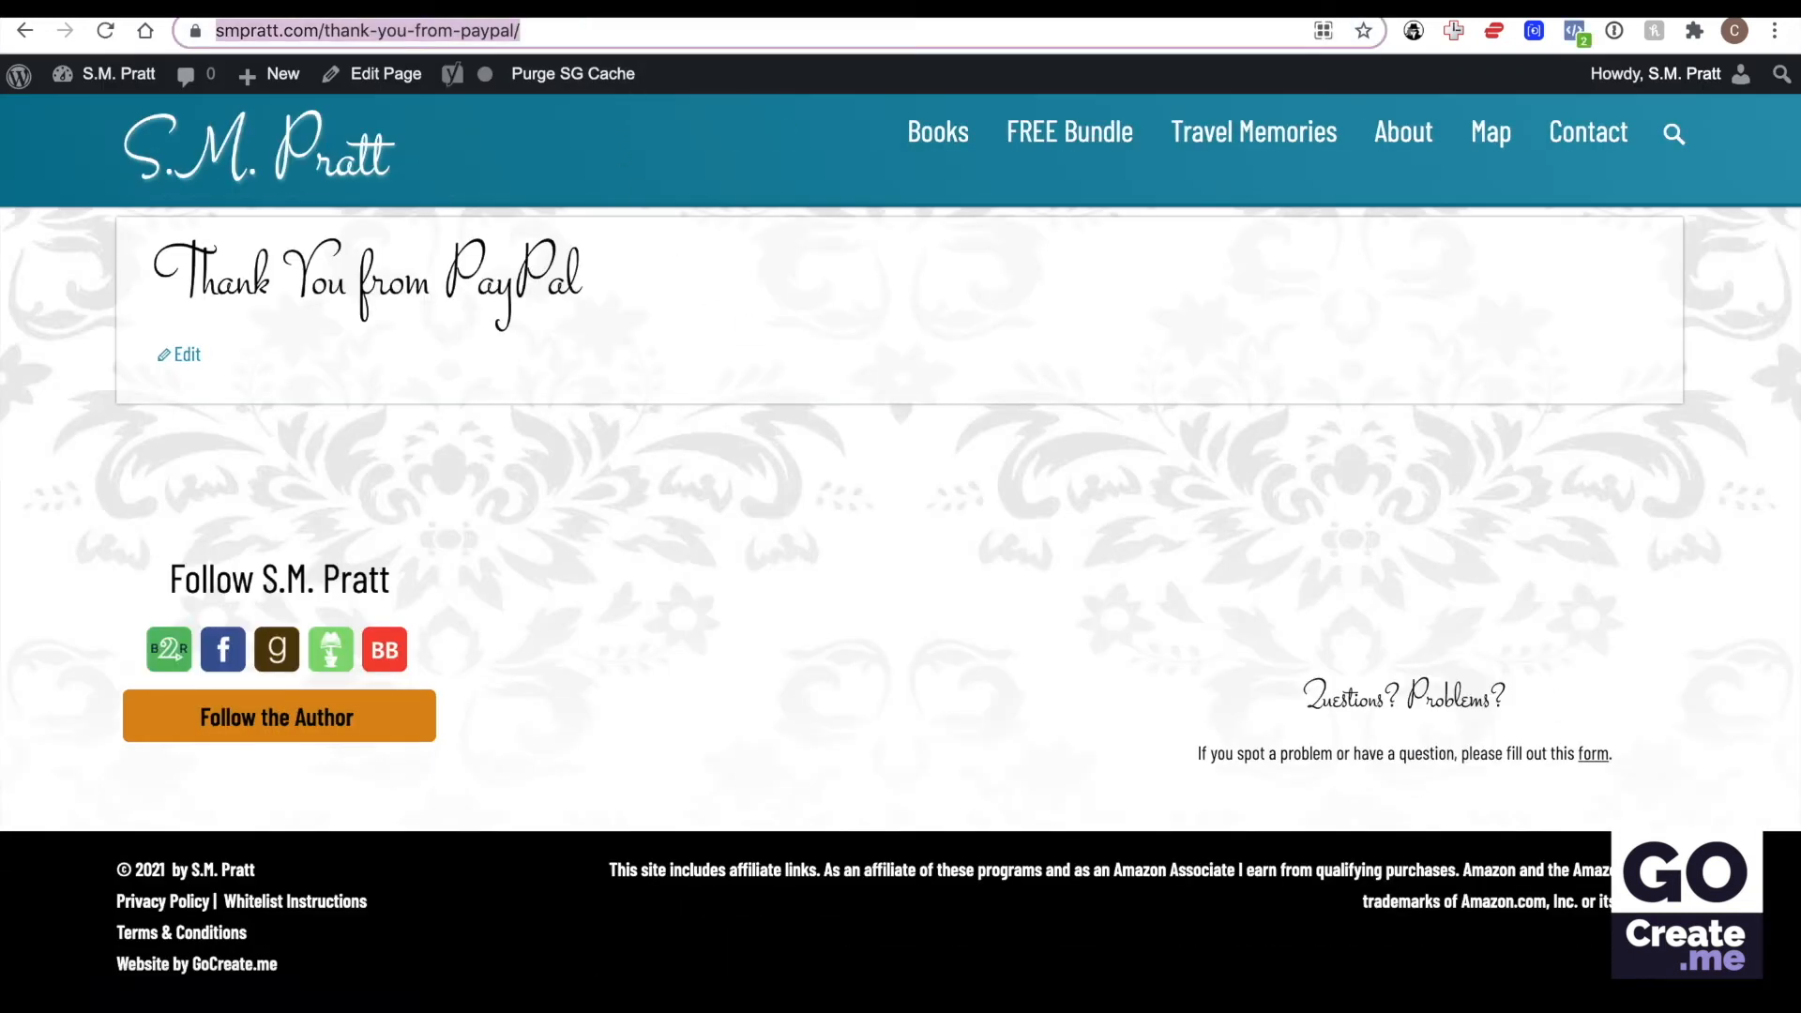
left_click(1586, 7)
triple_click(636, 770)
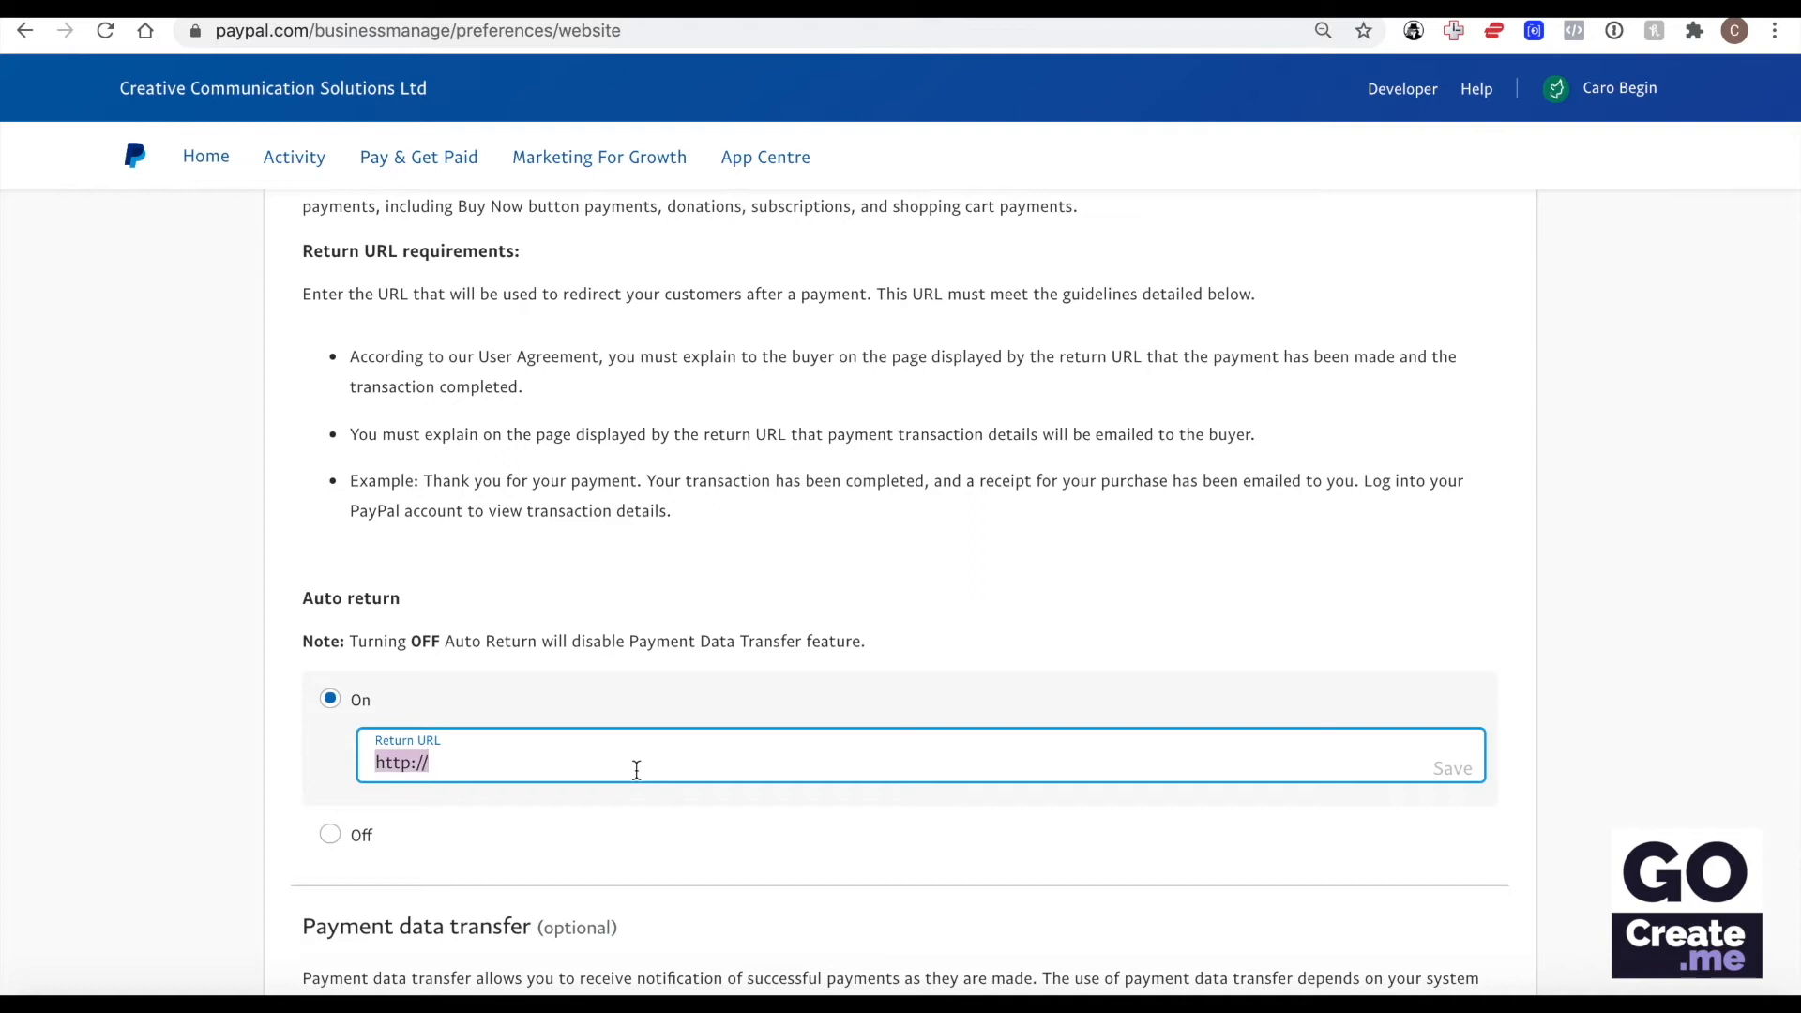
key("ctrl+v")
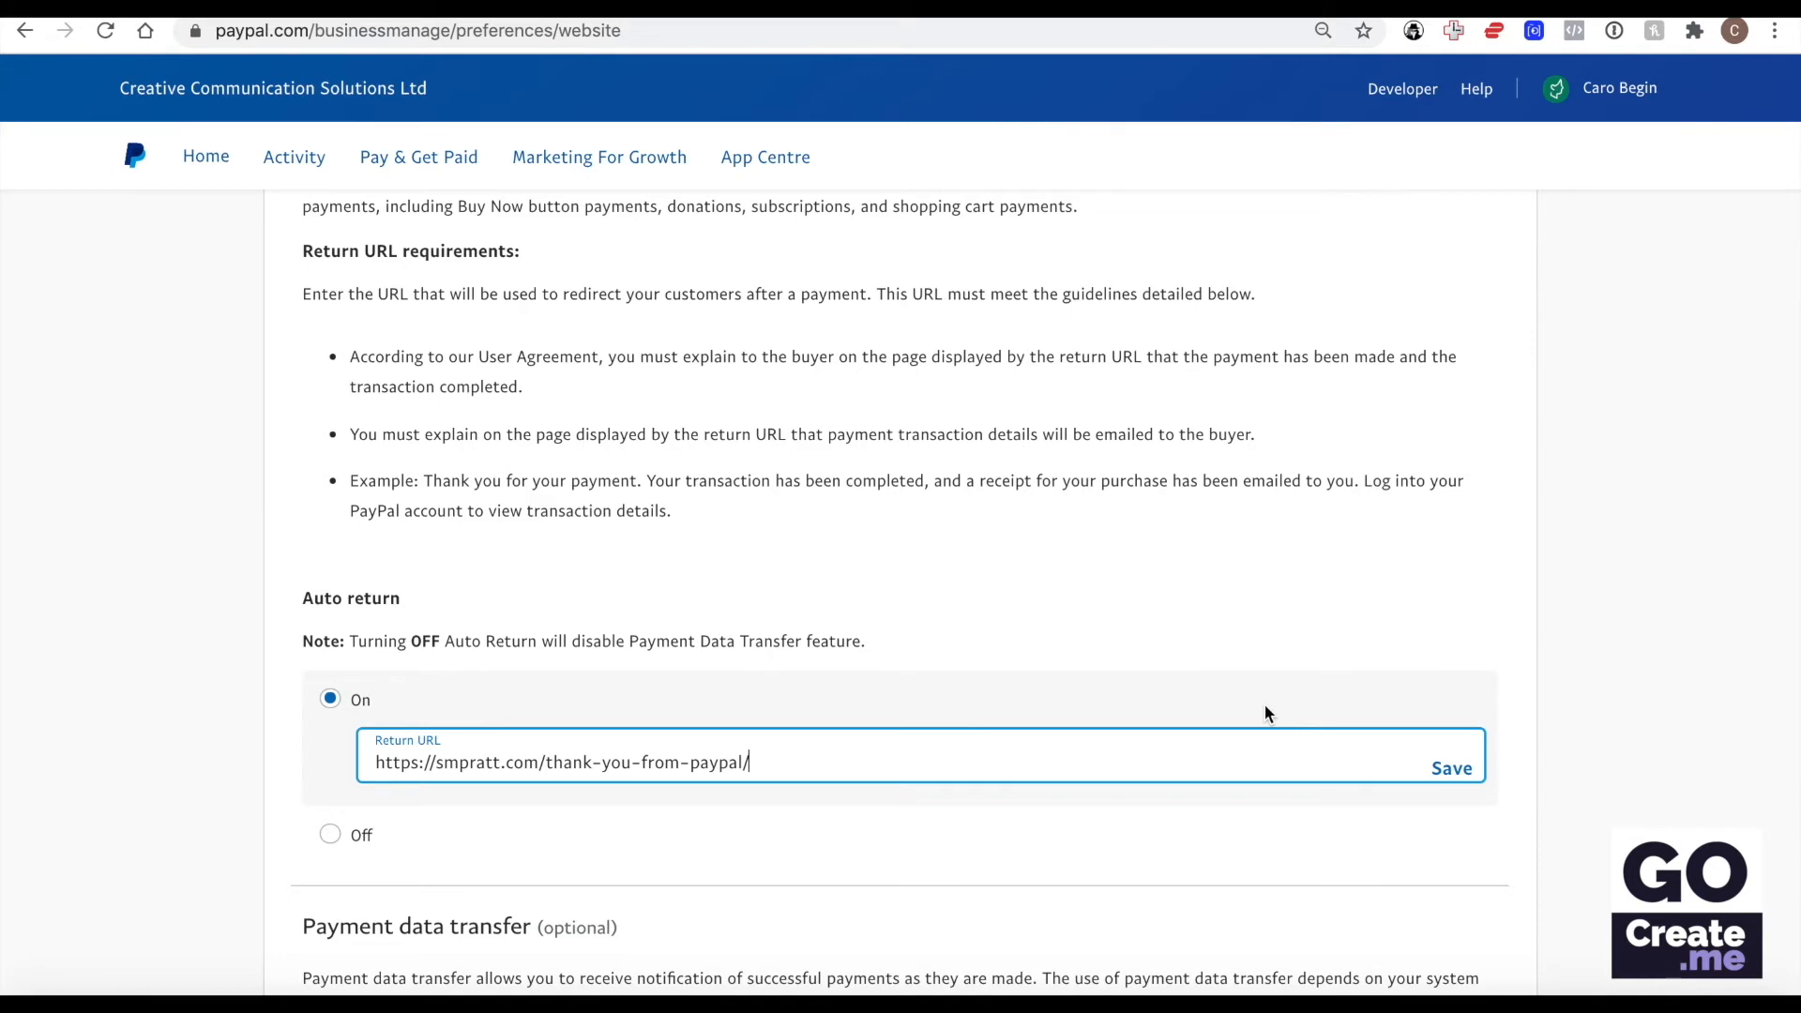
left_click(1452, 771)
Compare the identity token under PayPal's Payment data transfer with the PayPal identity token field in WooCommerce.
scroll(1214, 629, "down", 3)
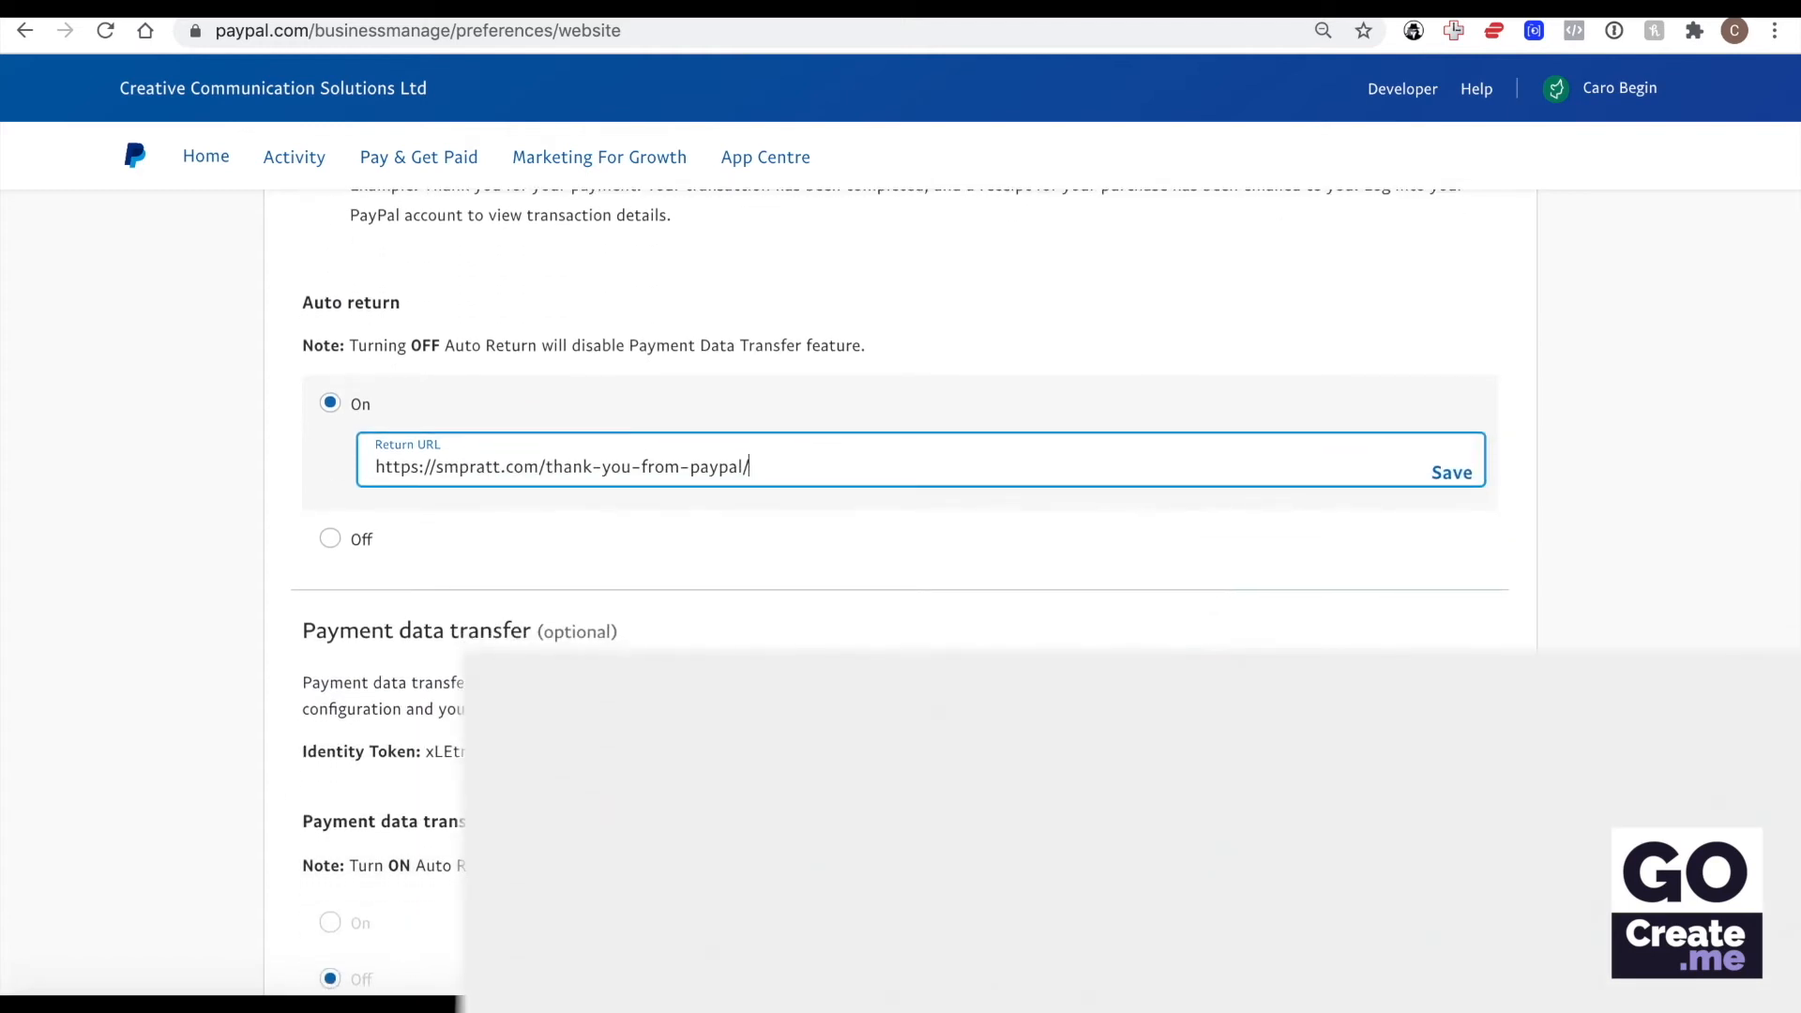
left_click_drag(317, 750, 507, 752)
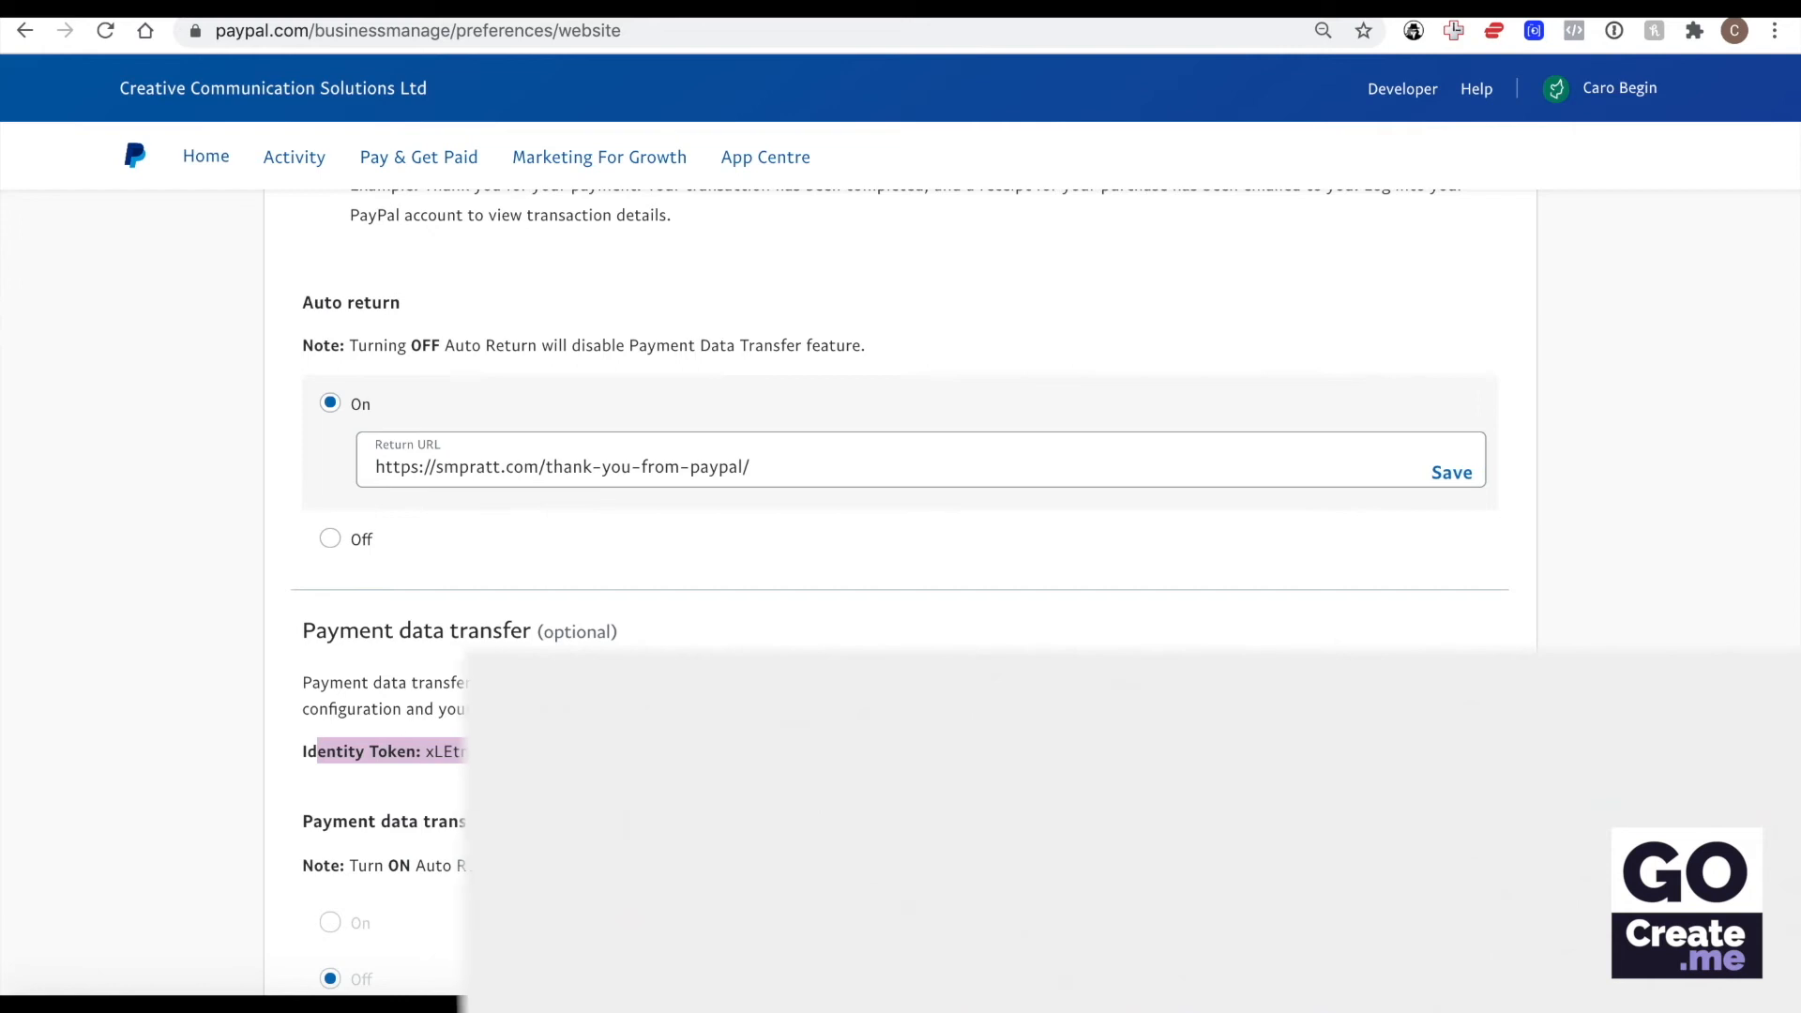
left_click(464, 736)
left_click(1266, 7)
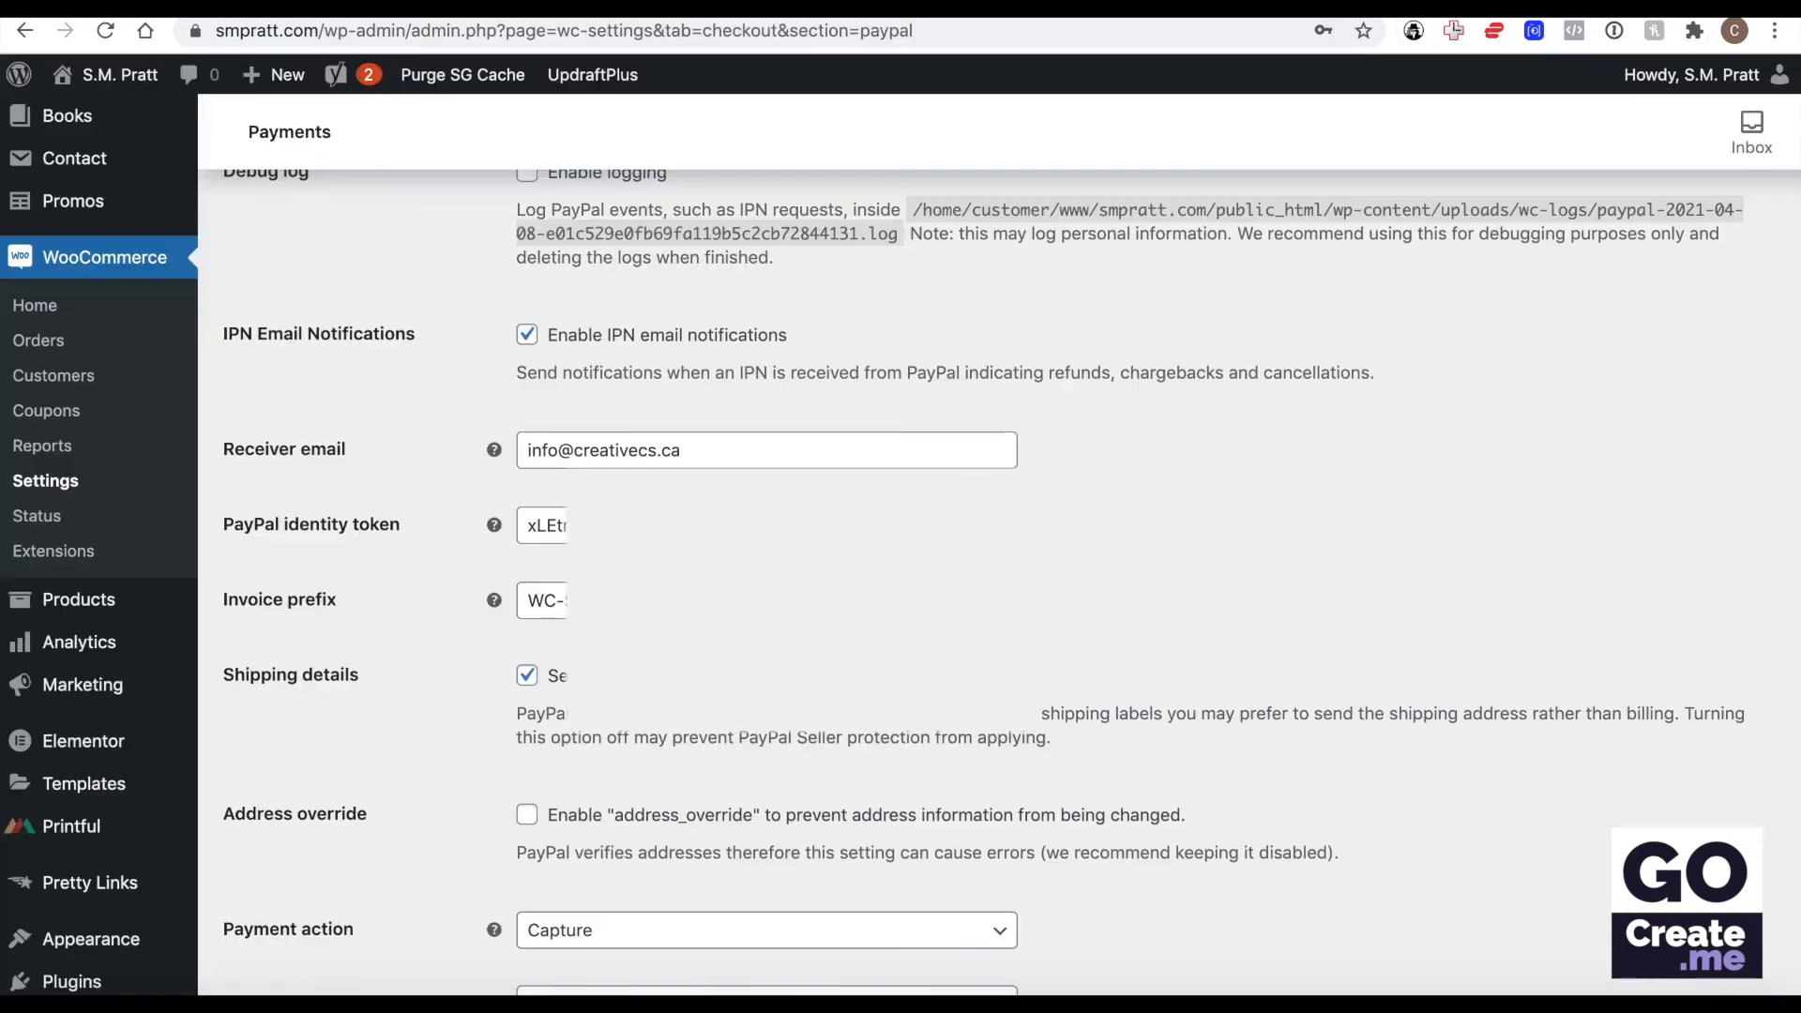
double_click(561, 527)
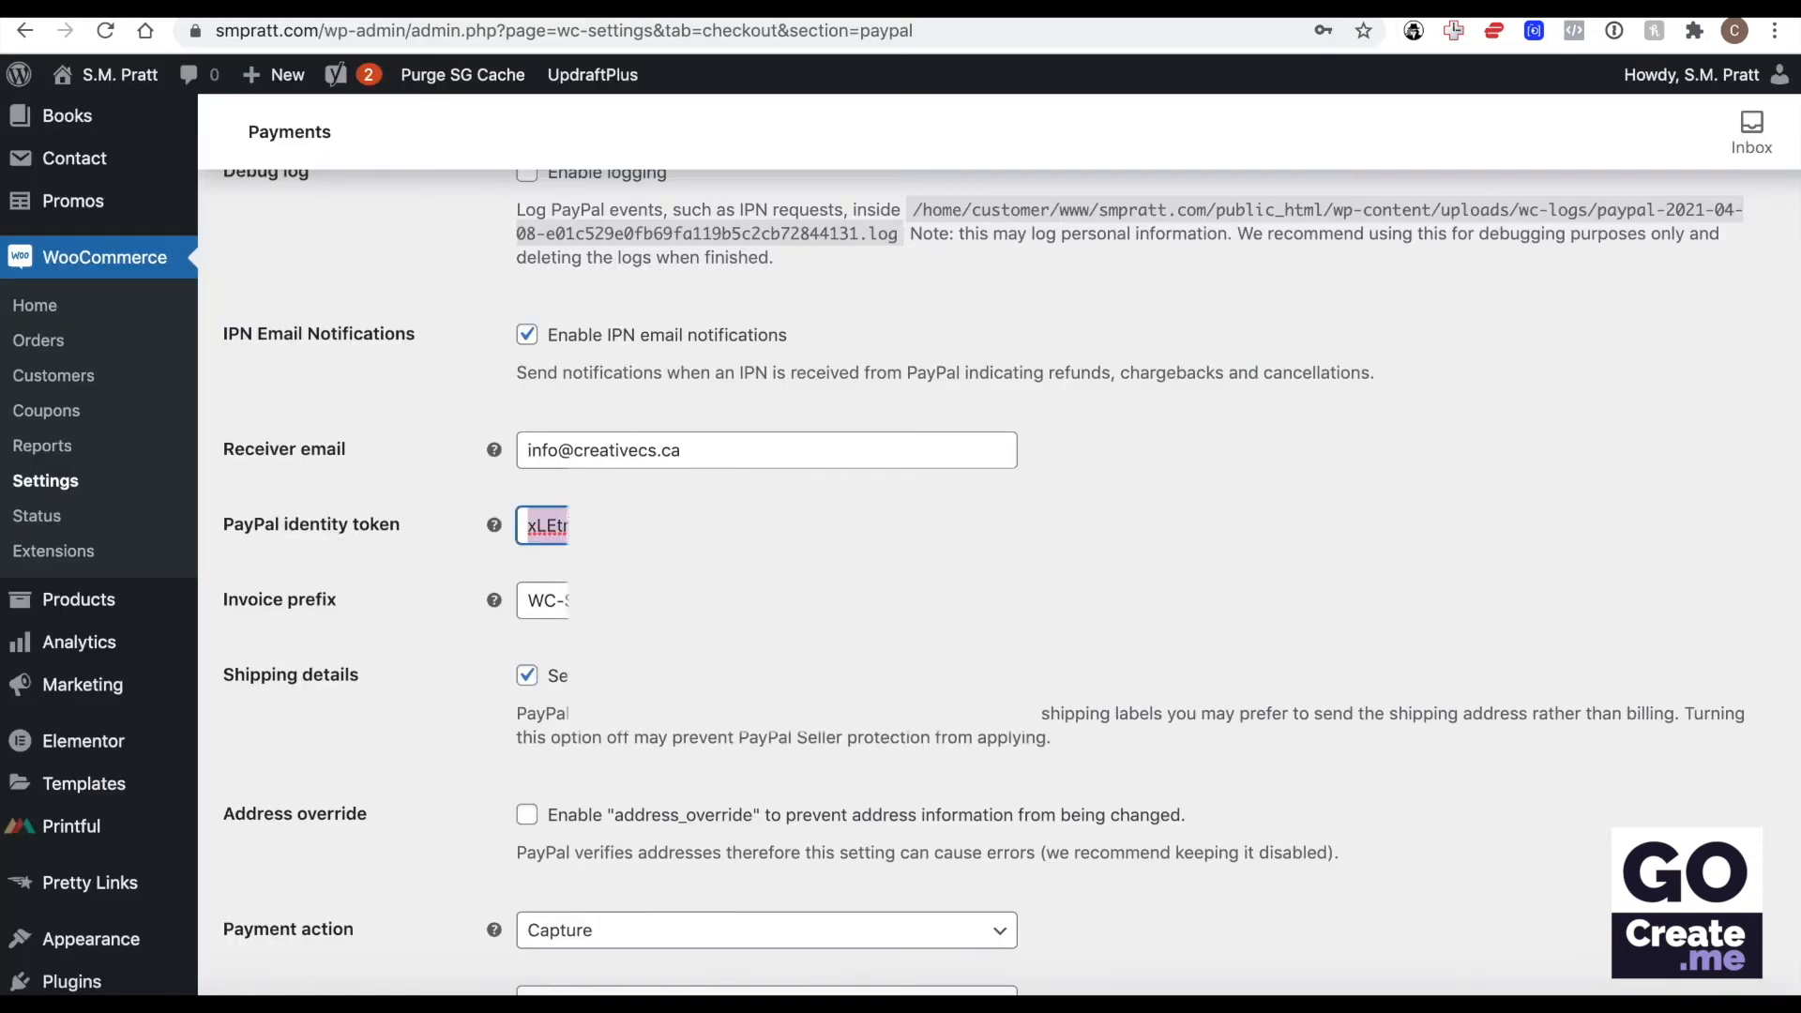
left_click(1304, 473)
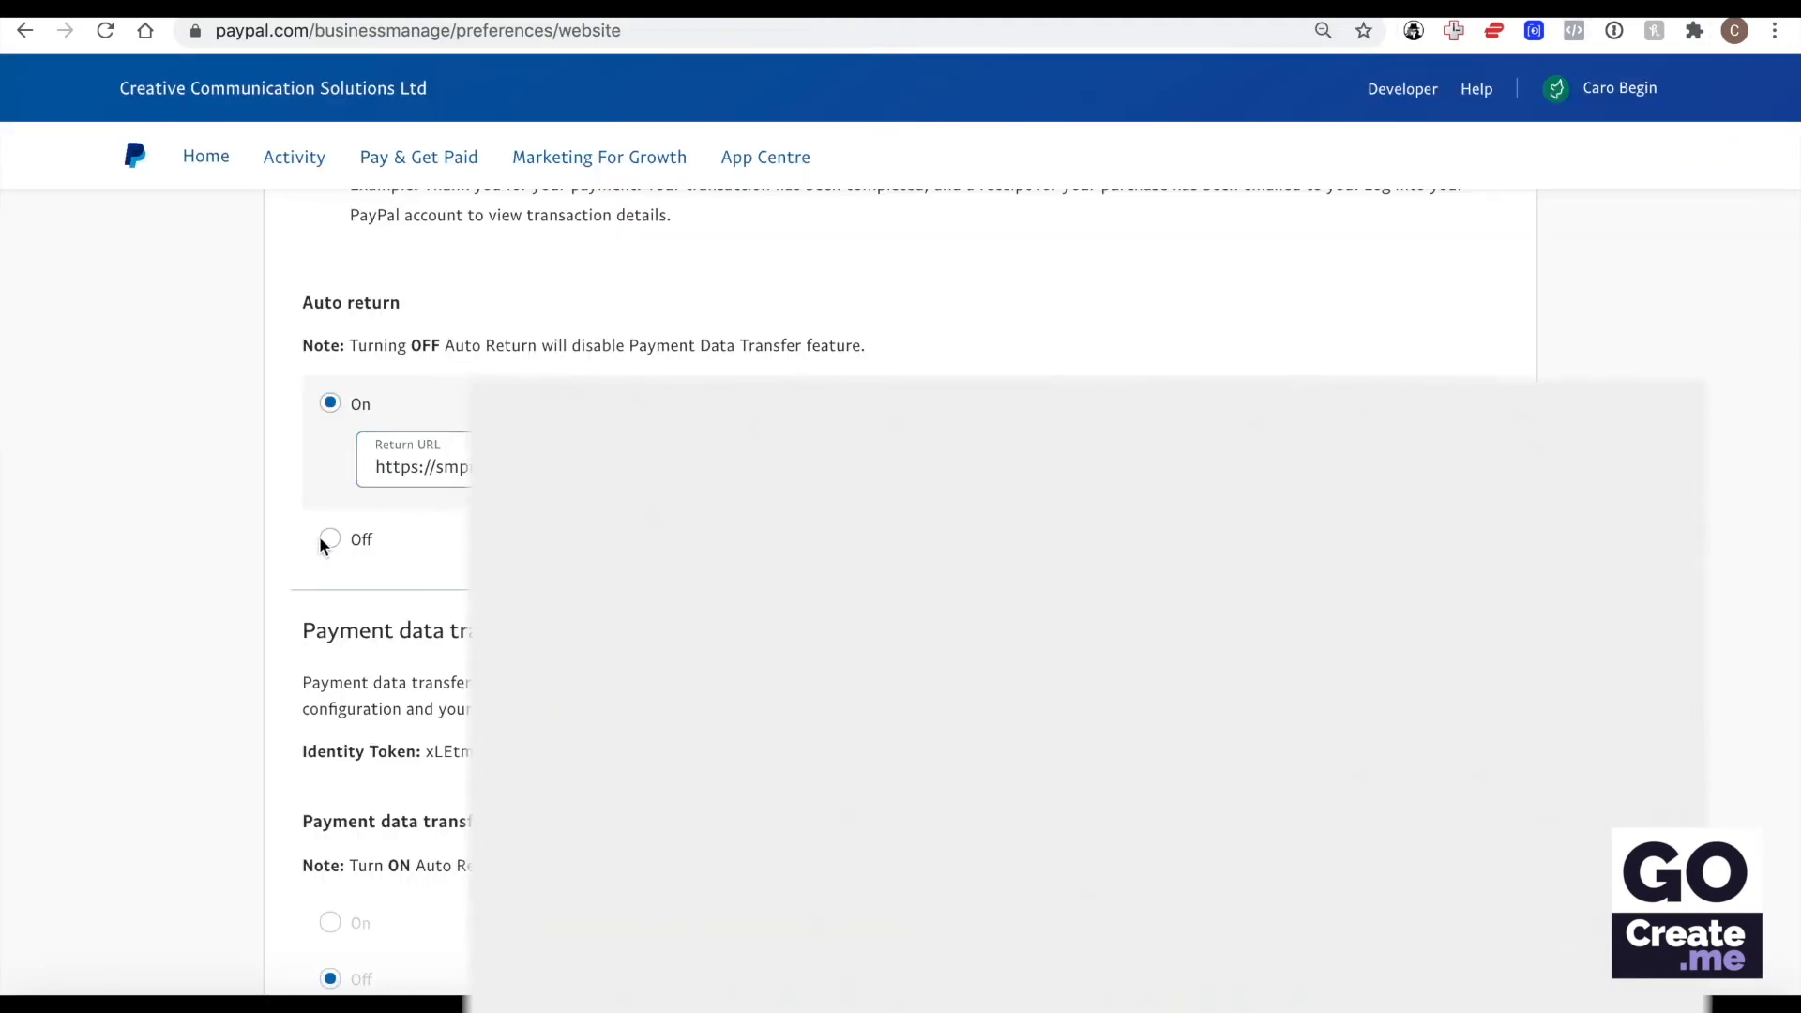
Switch back to PayPal's website payment preferences and turn Auto return off.
left_click(324, 538)
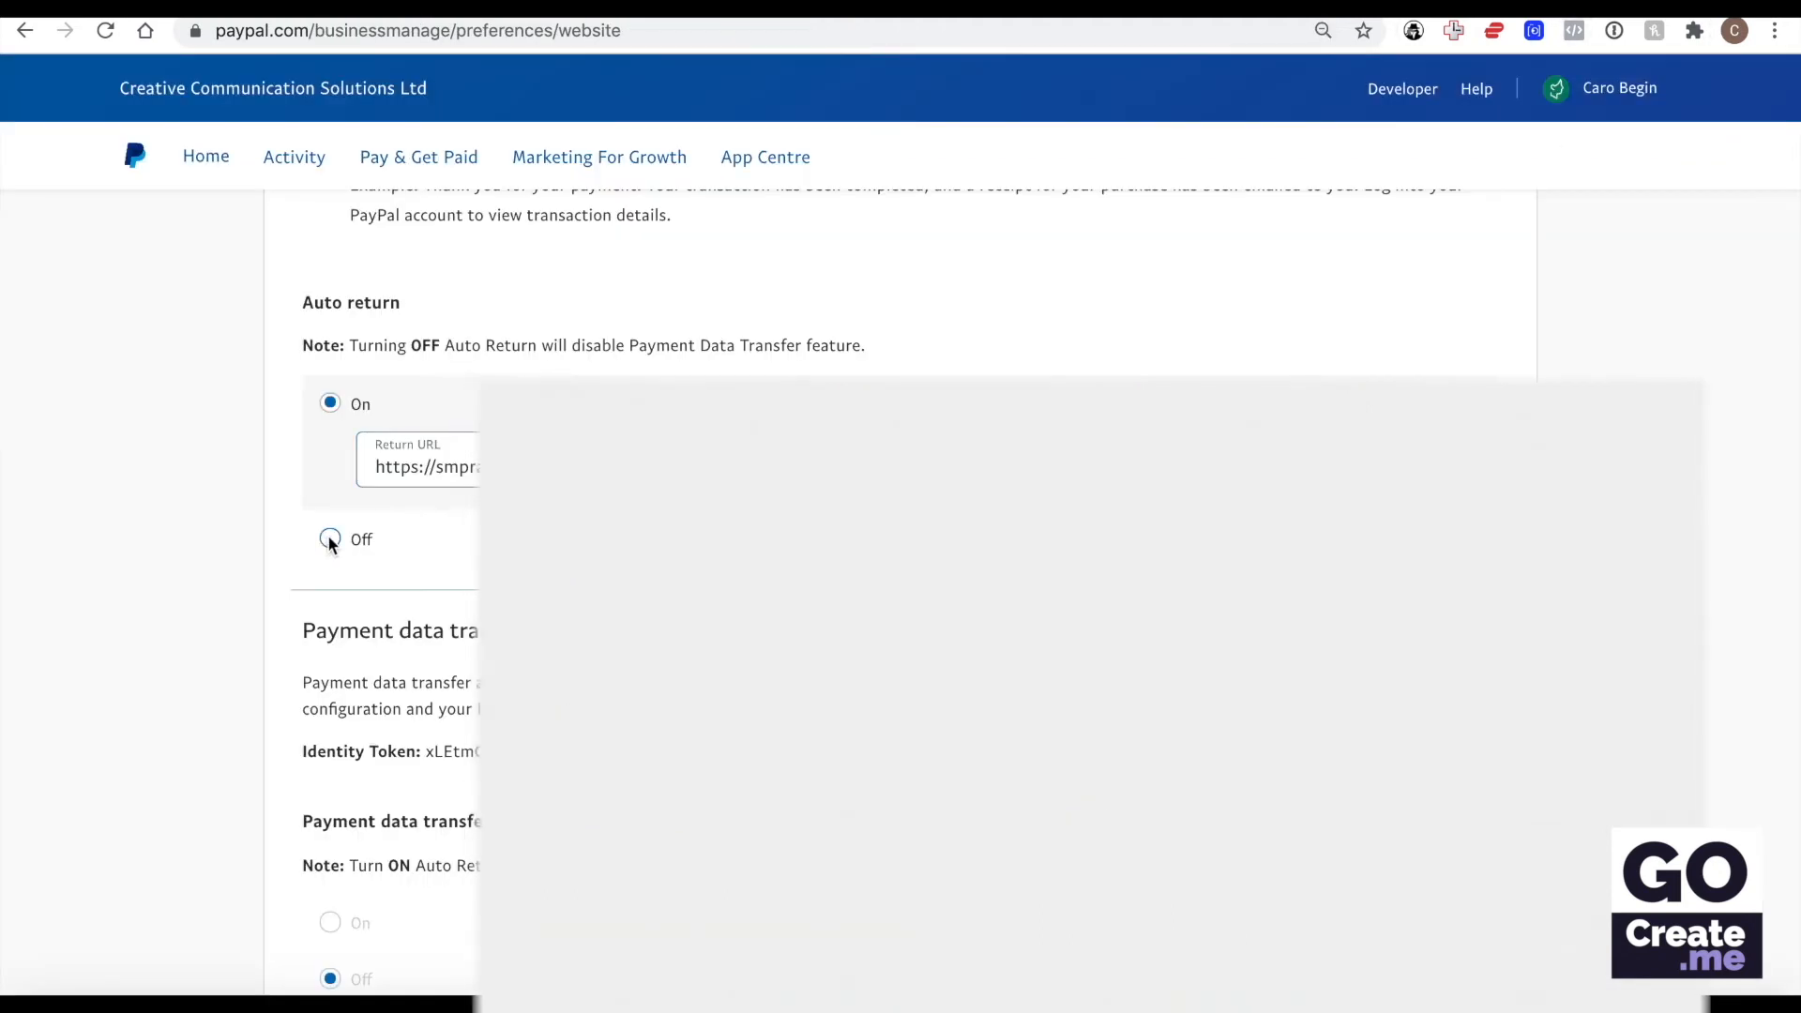
scroll(323, 538, "down", 3)
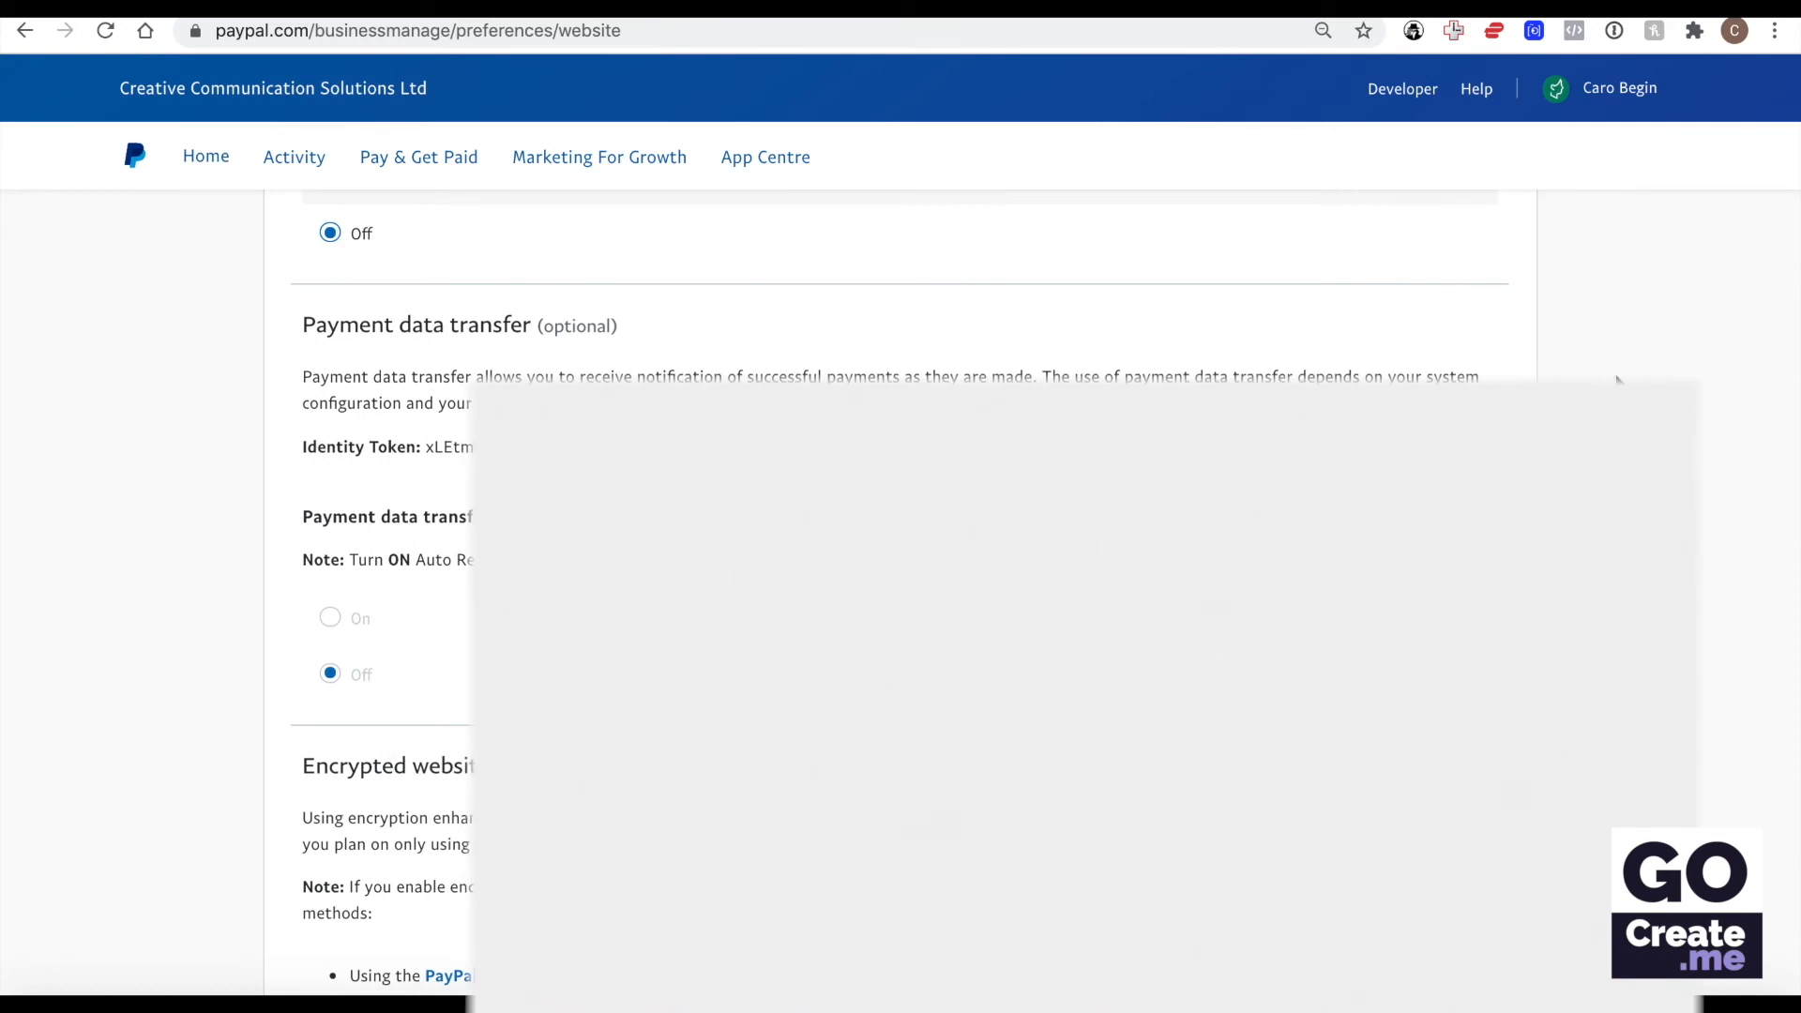
scroll(1616, 380, "up", 10)
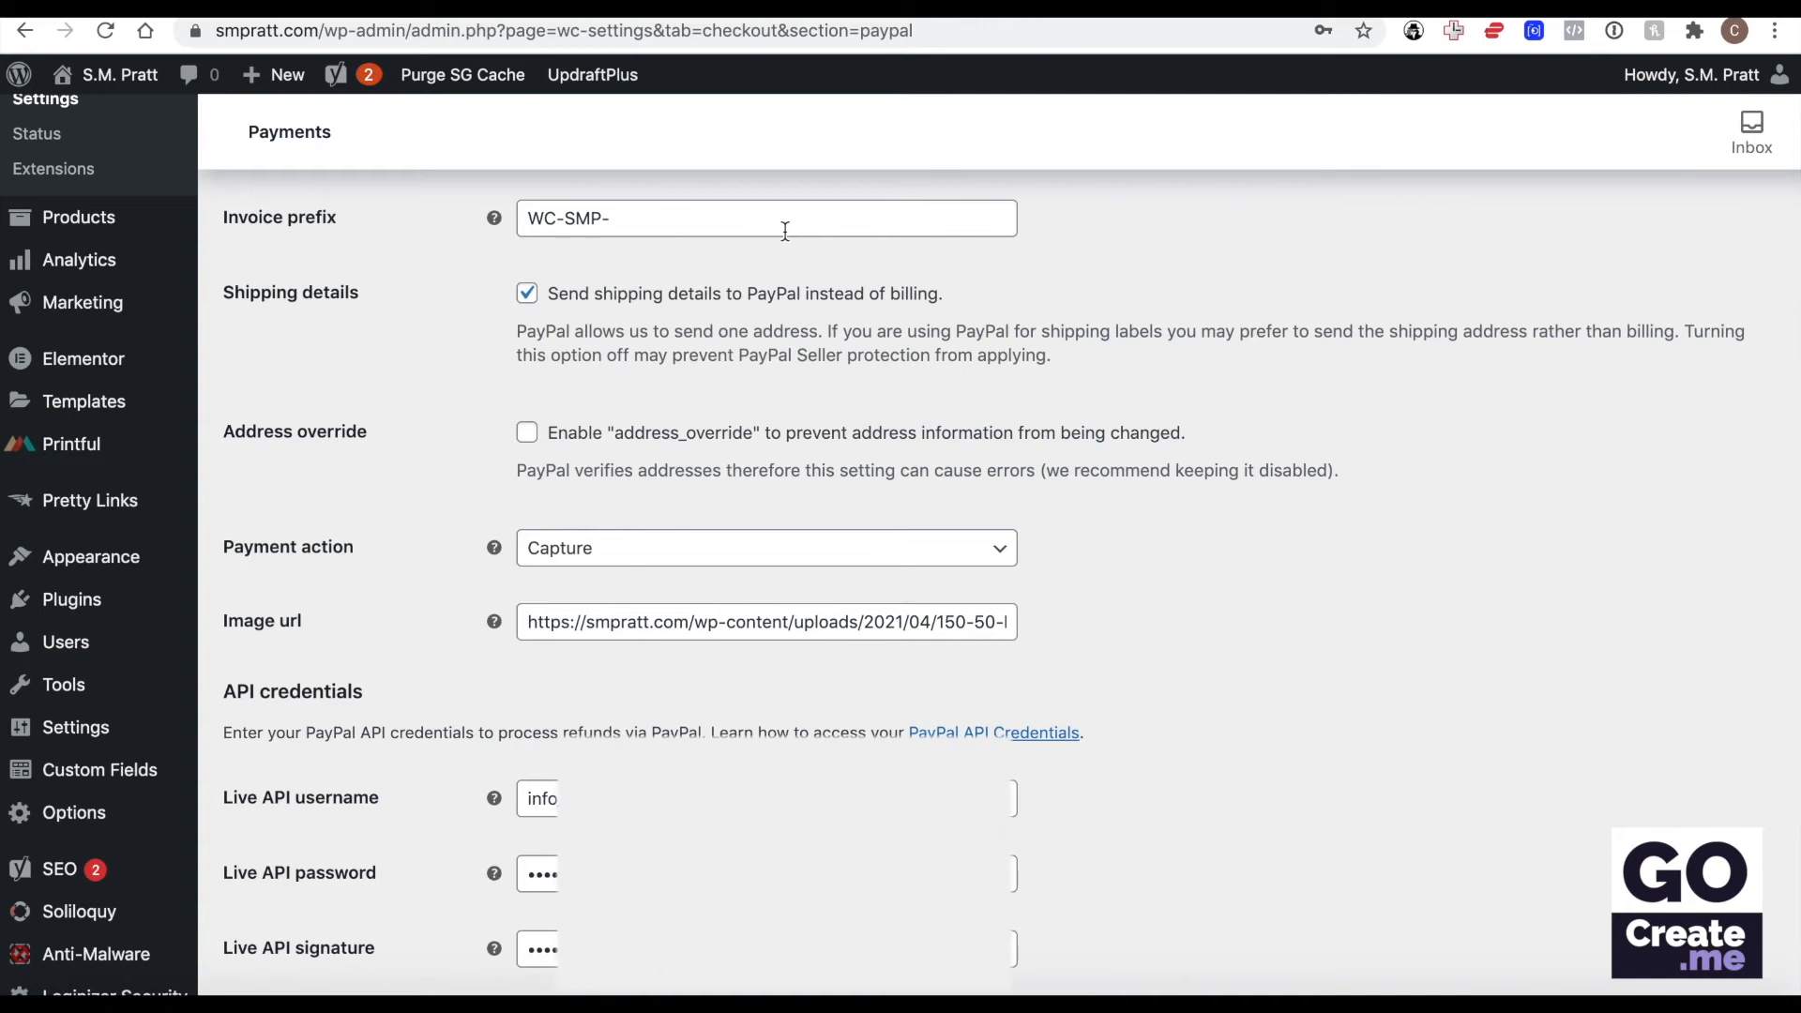
Review the remaining PayPal Standard settings in WooCommerce, including the payment action and the help for the image URL.
scroll(785, 230, "down", 1)
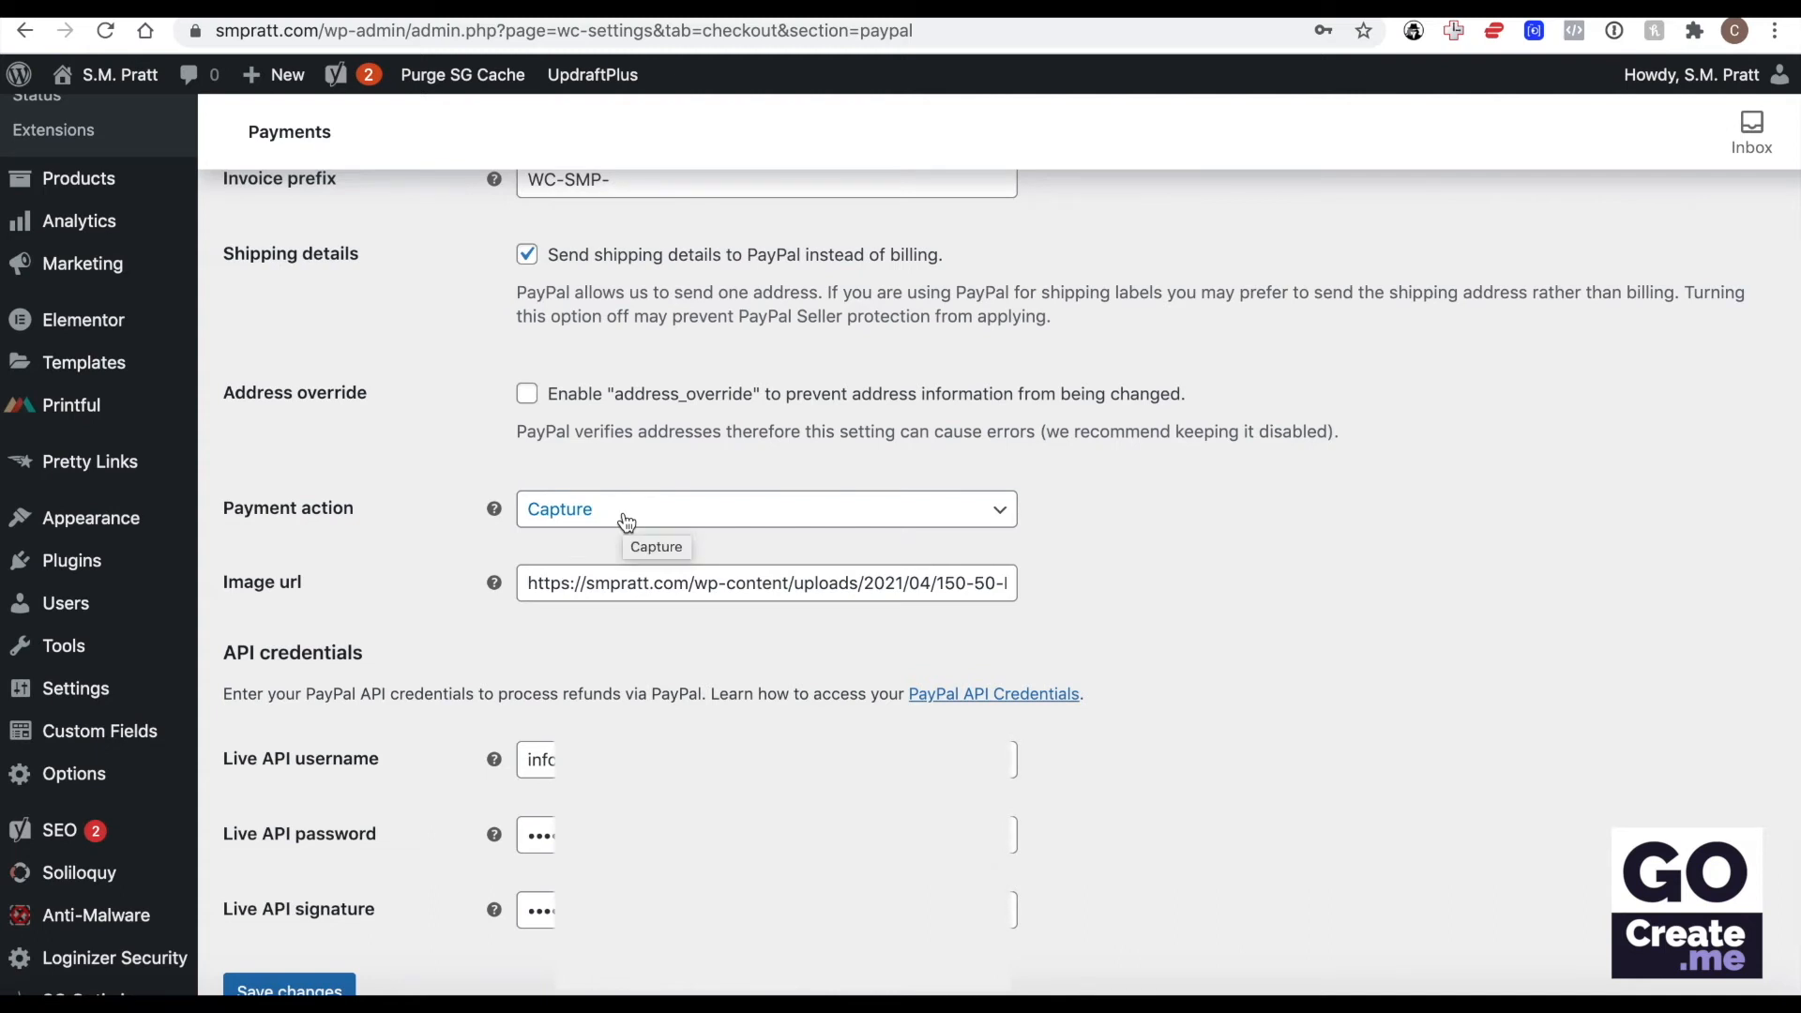
triple_click(574, 587)
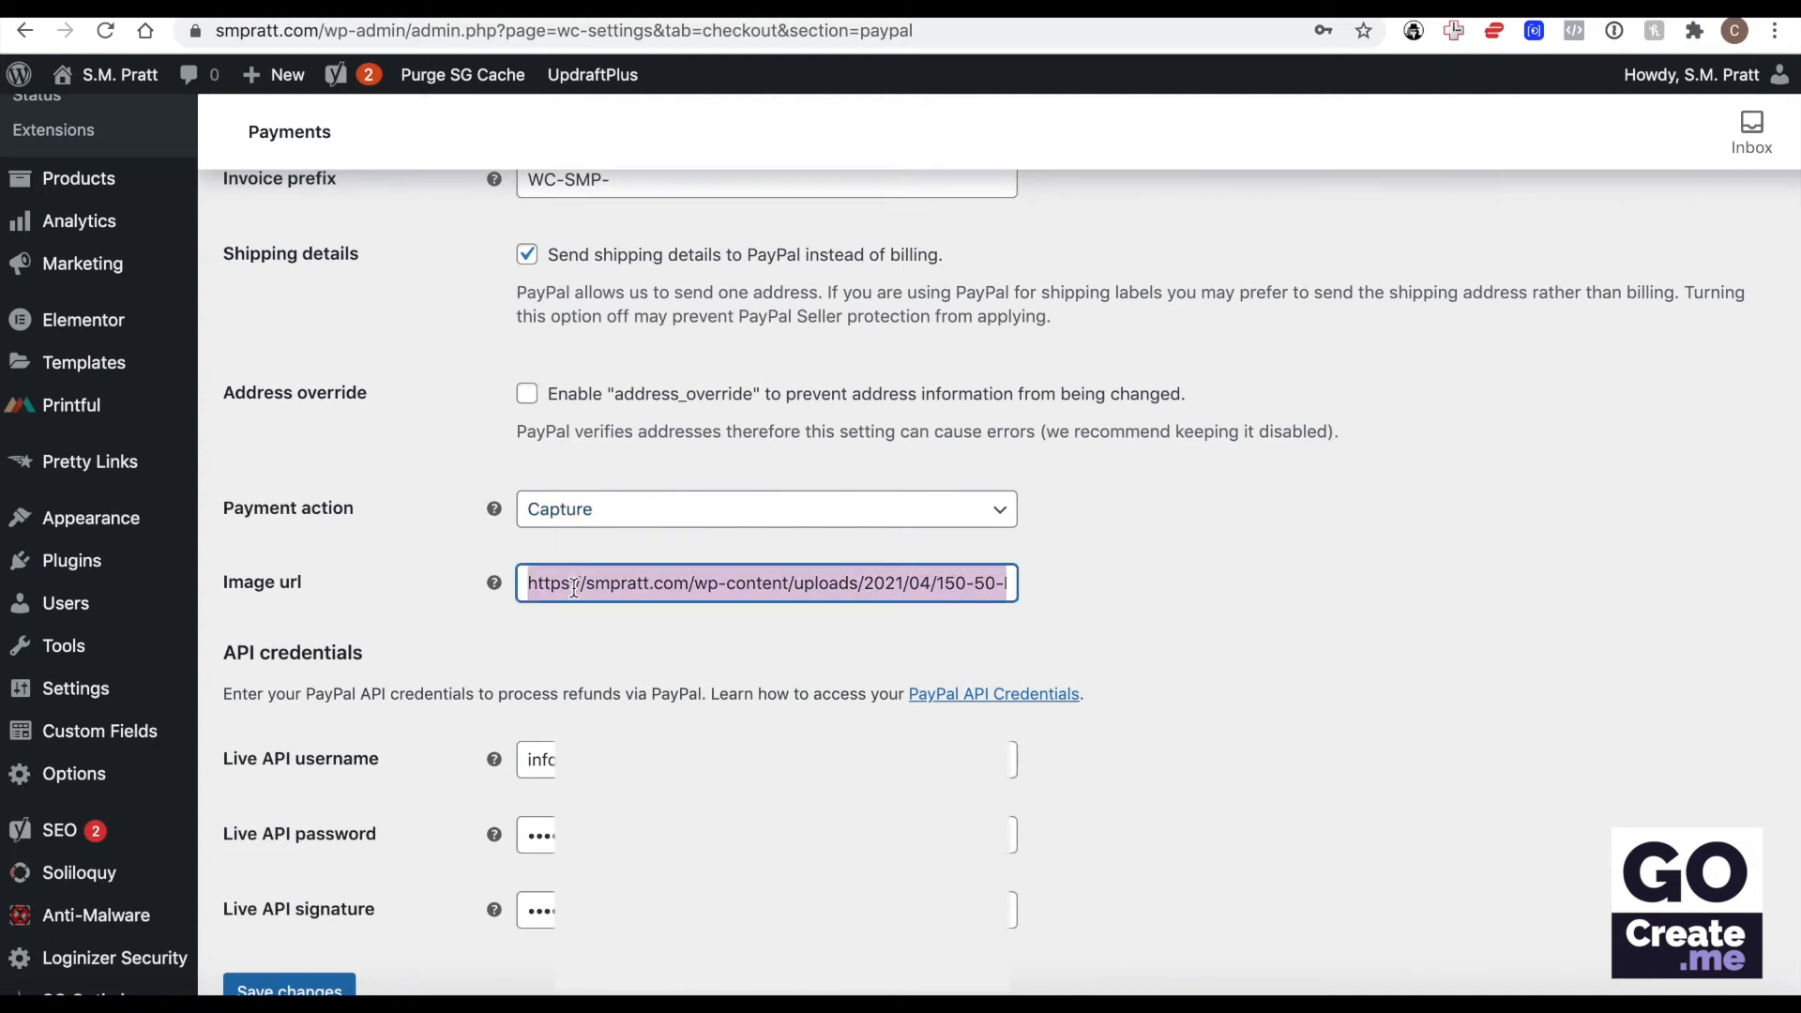
mouse_move(494, 582)
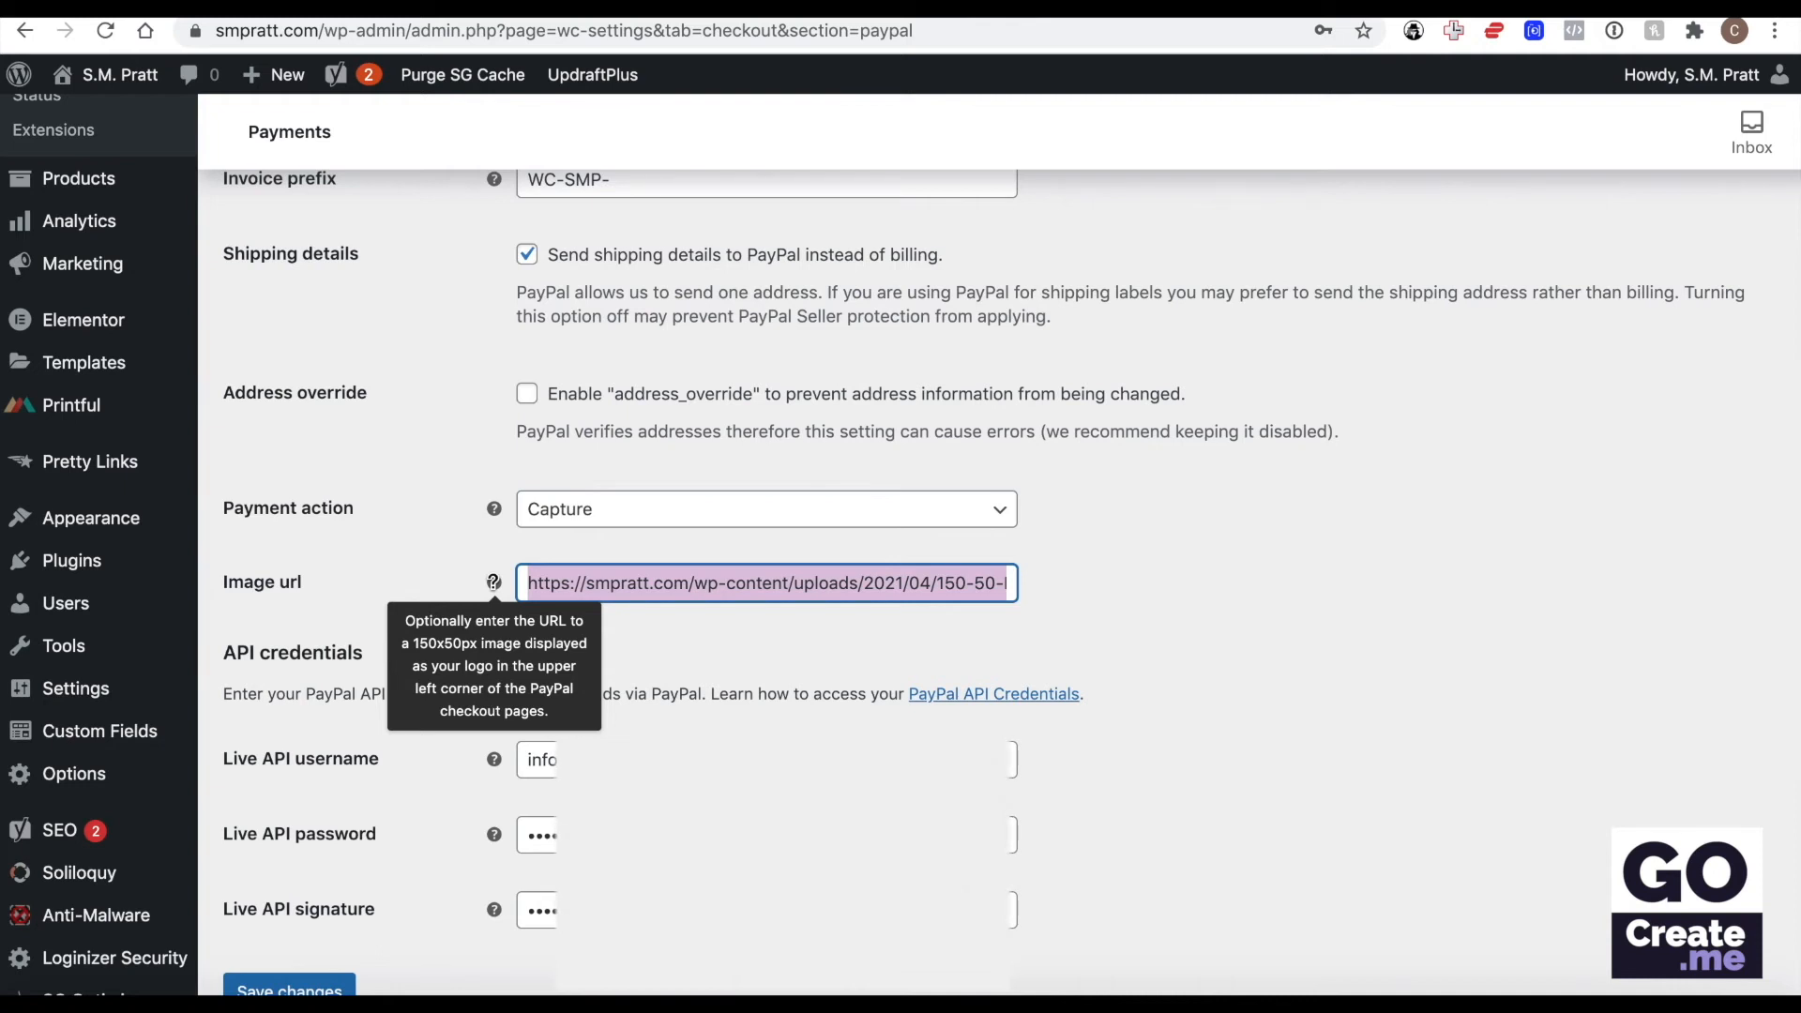
Open the Media Library in a new tab and inspect the dimensions and file URL of the 150-50-PayPal-SMP logo.
right_click(79, 230)
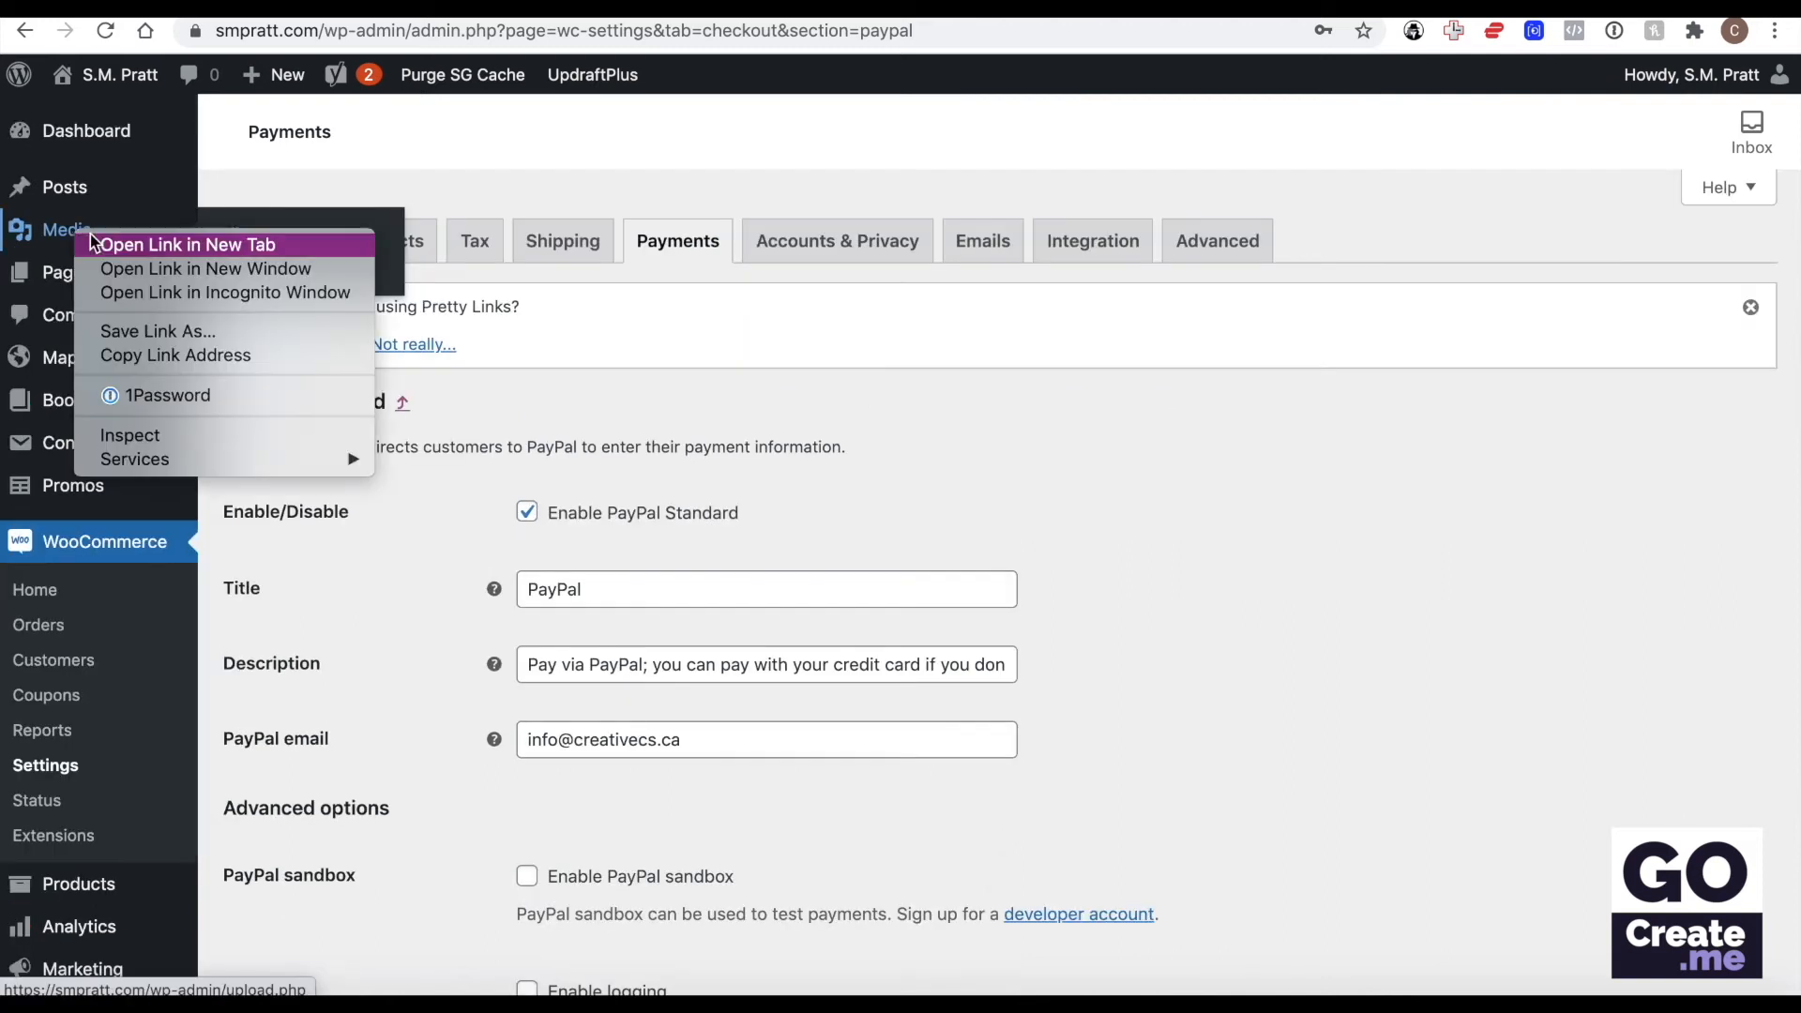
left_click(129, 243)
key("ctrl+Tab")
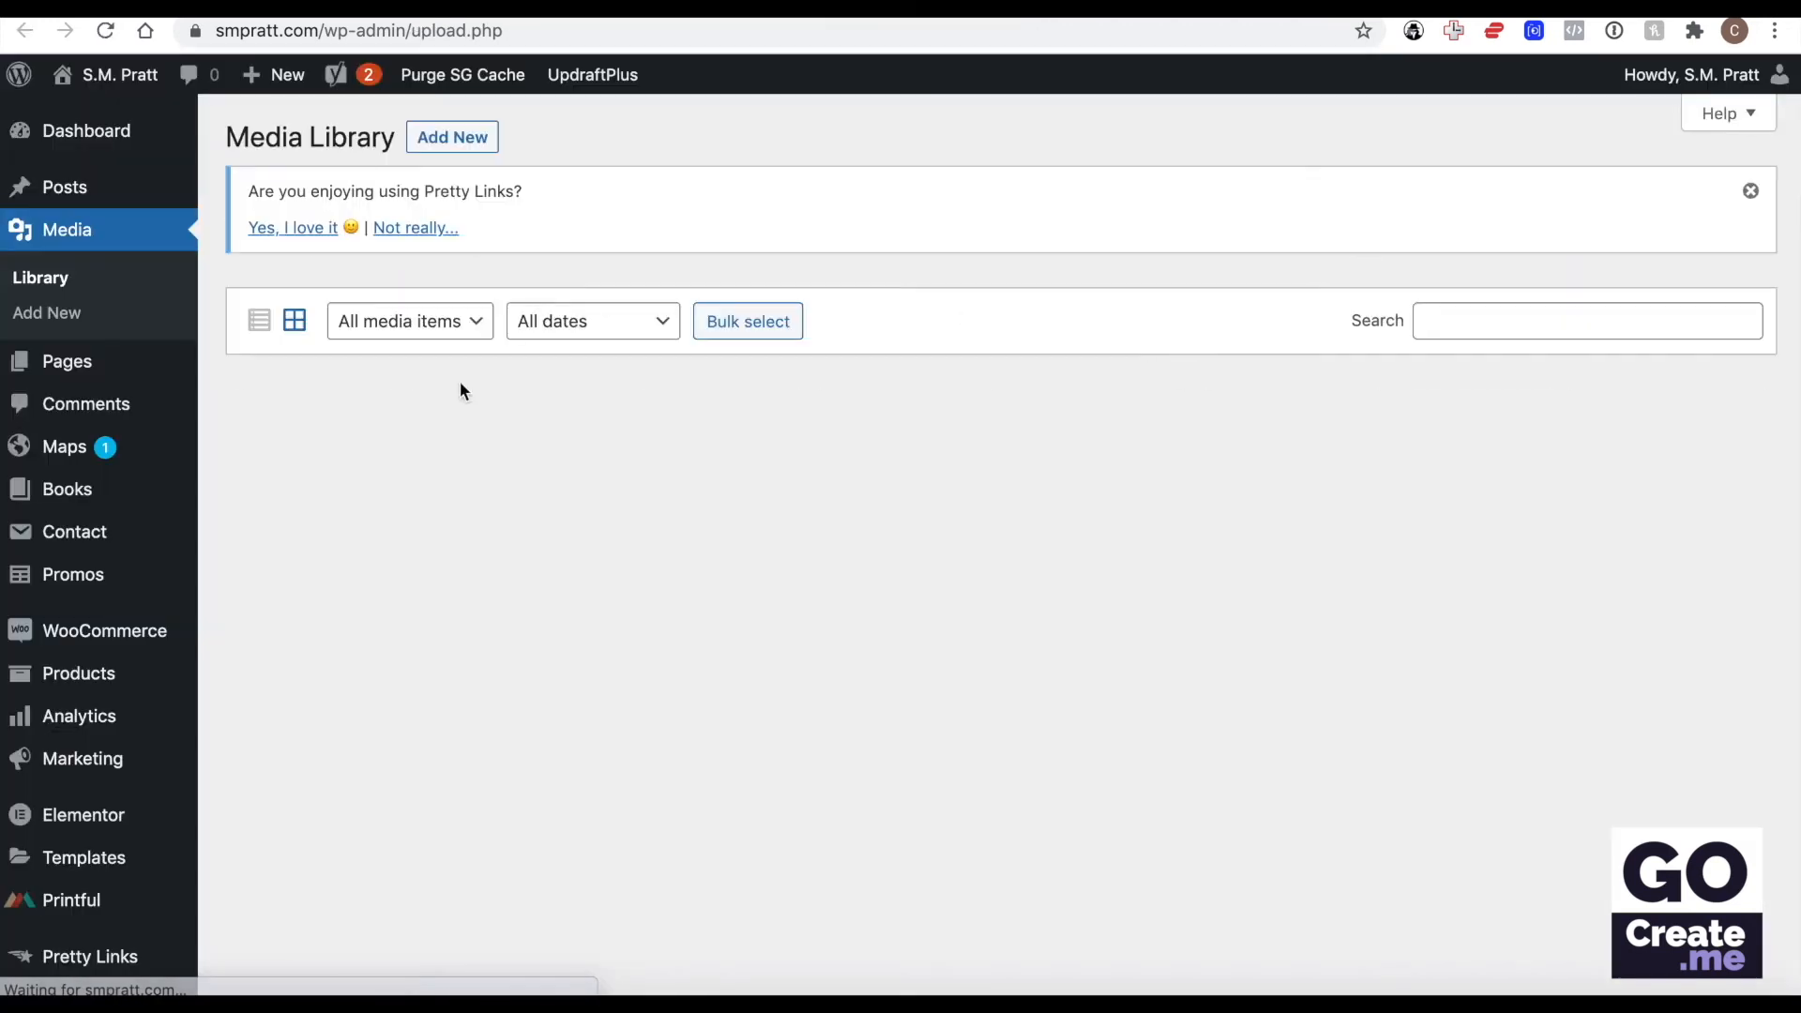
scroll(489, 467, "down", 10)
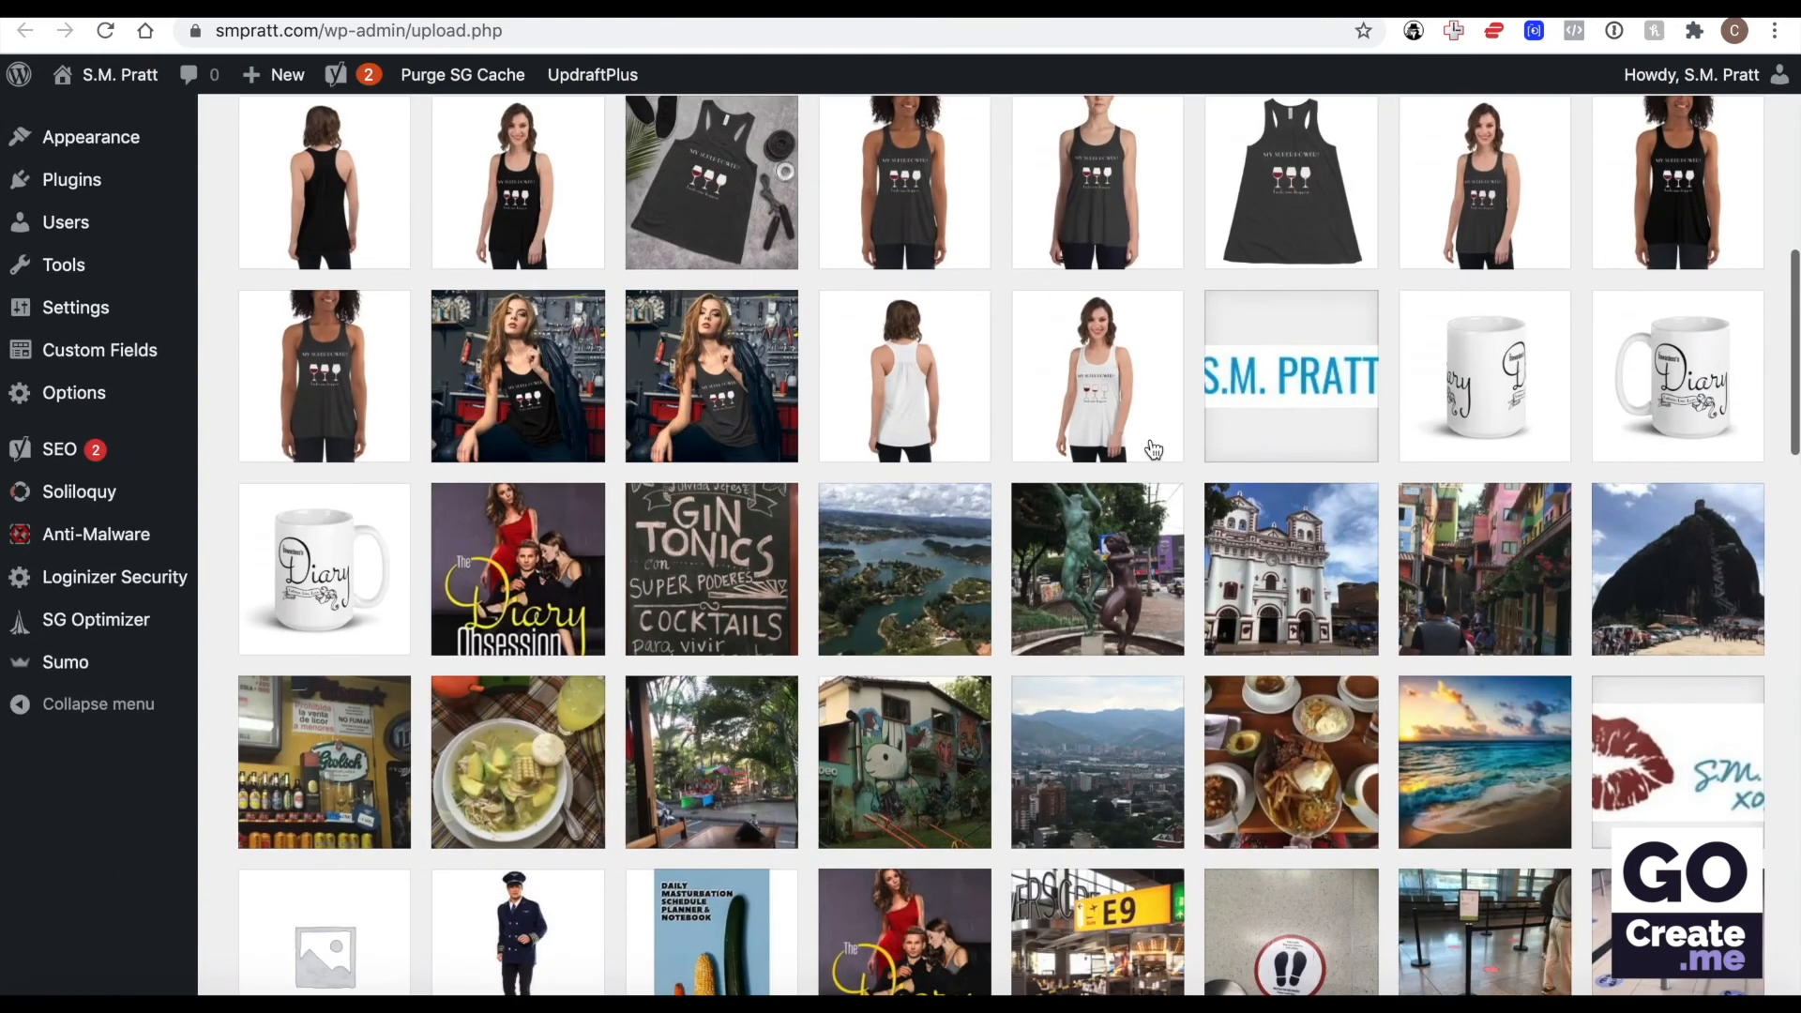
left_click(1333, 339)
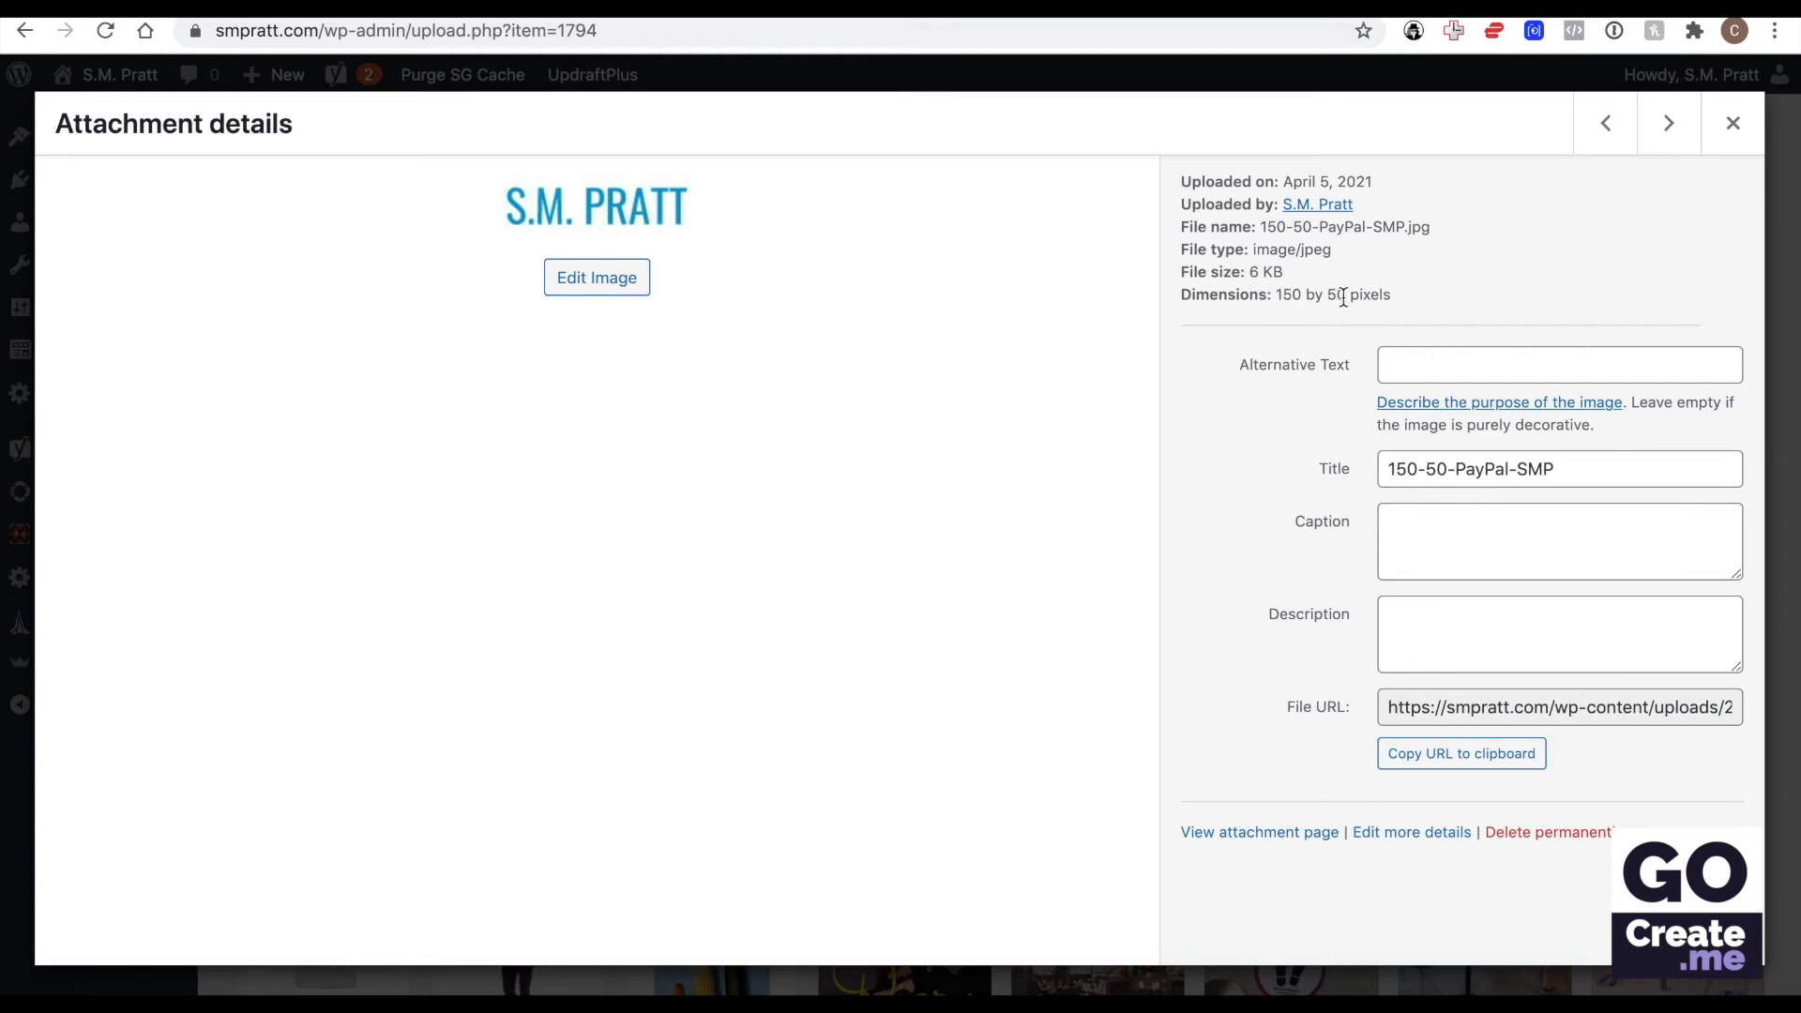
left_click(1548, 707)
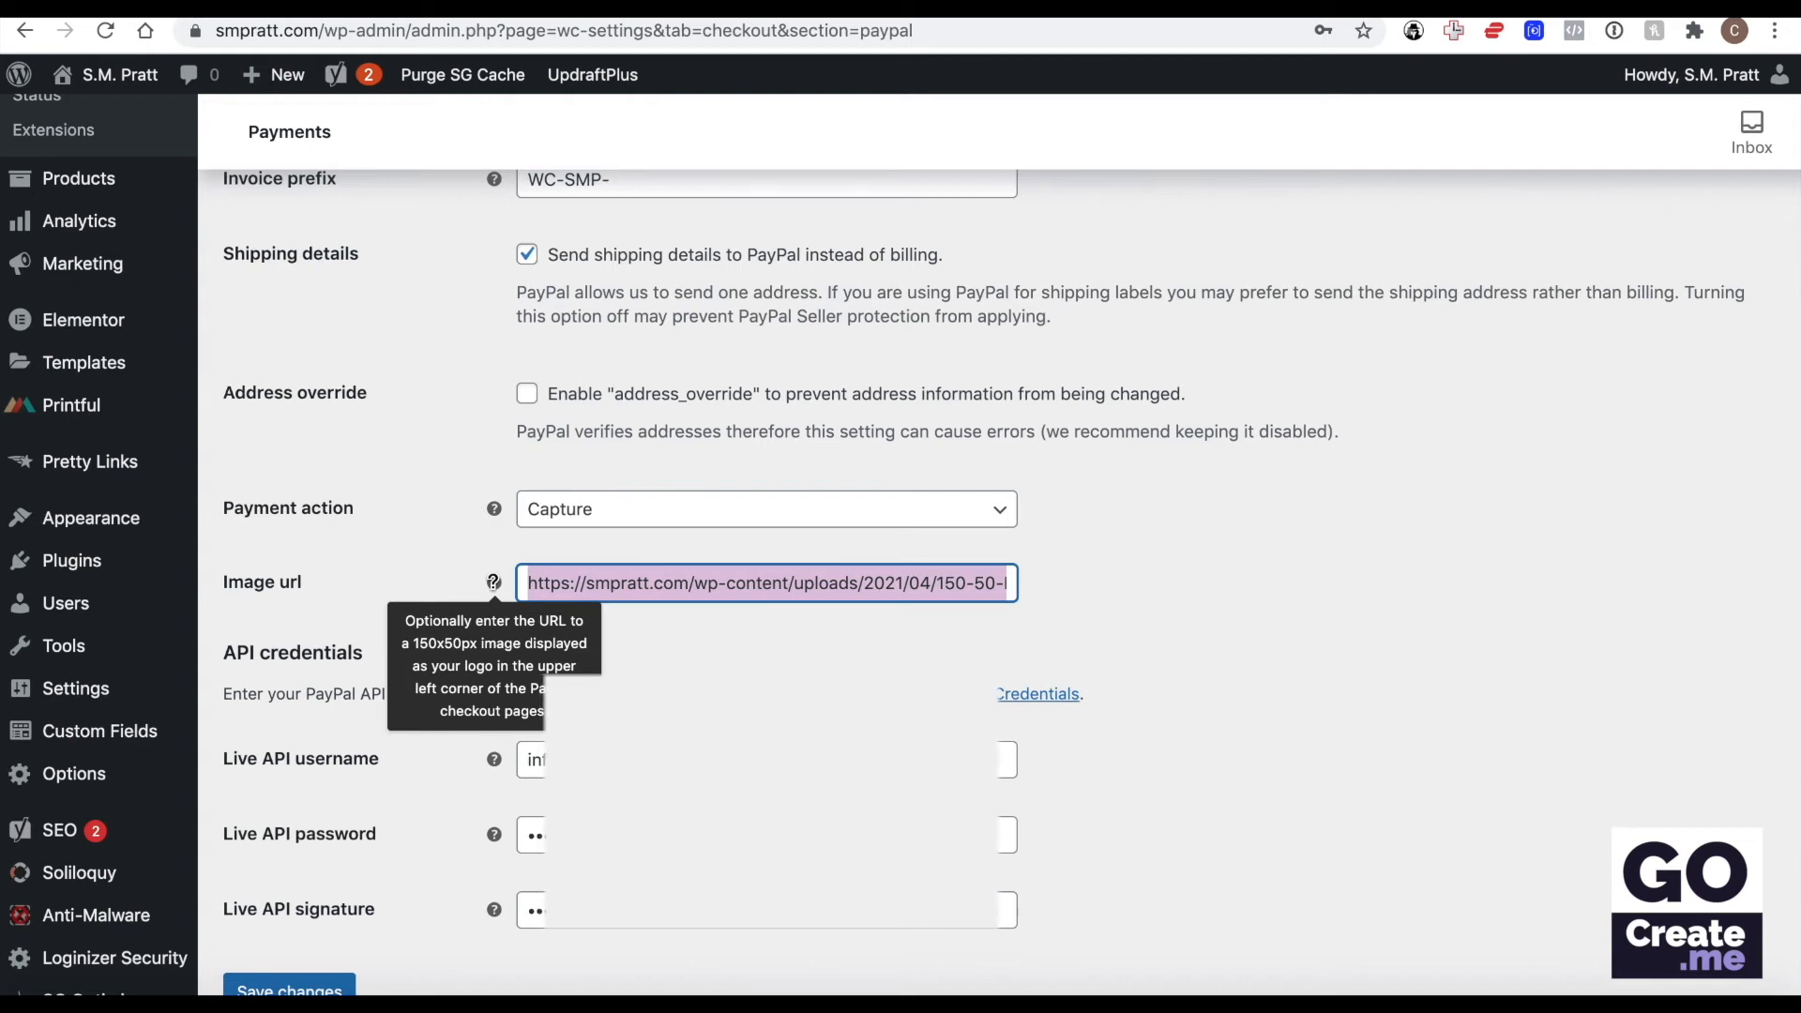
Save the PayPal Standard settings and return to the list of payment methods.
scroll(493, 582, "down", 1)
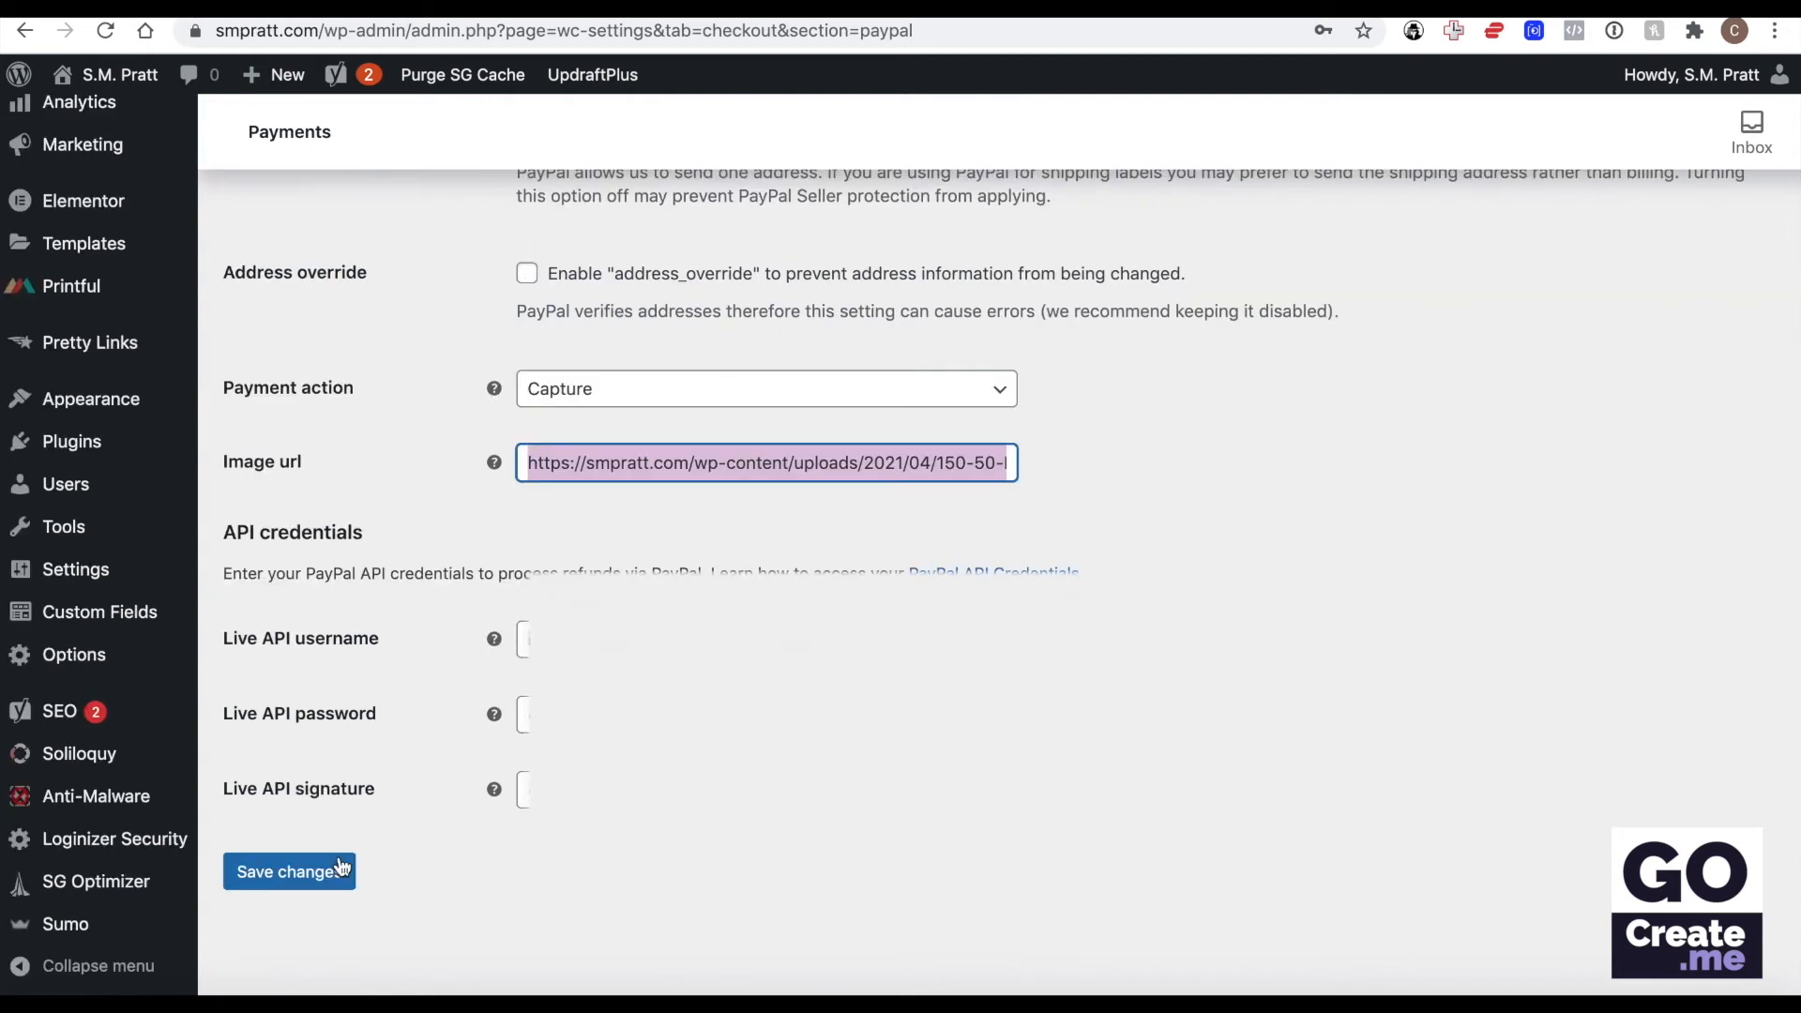
left_click(300, 886)
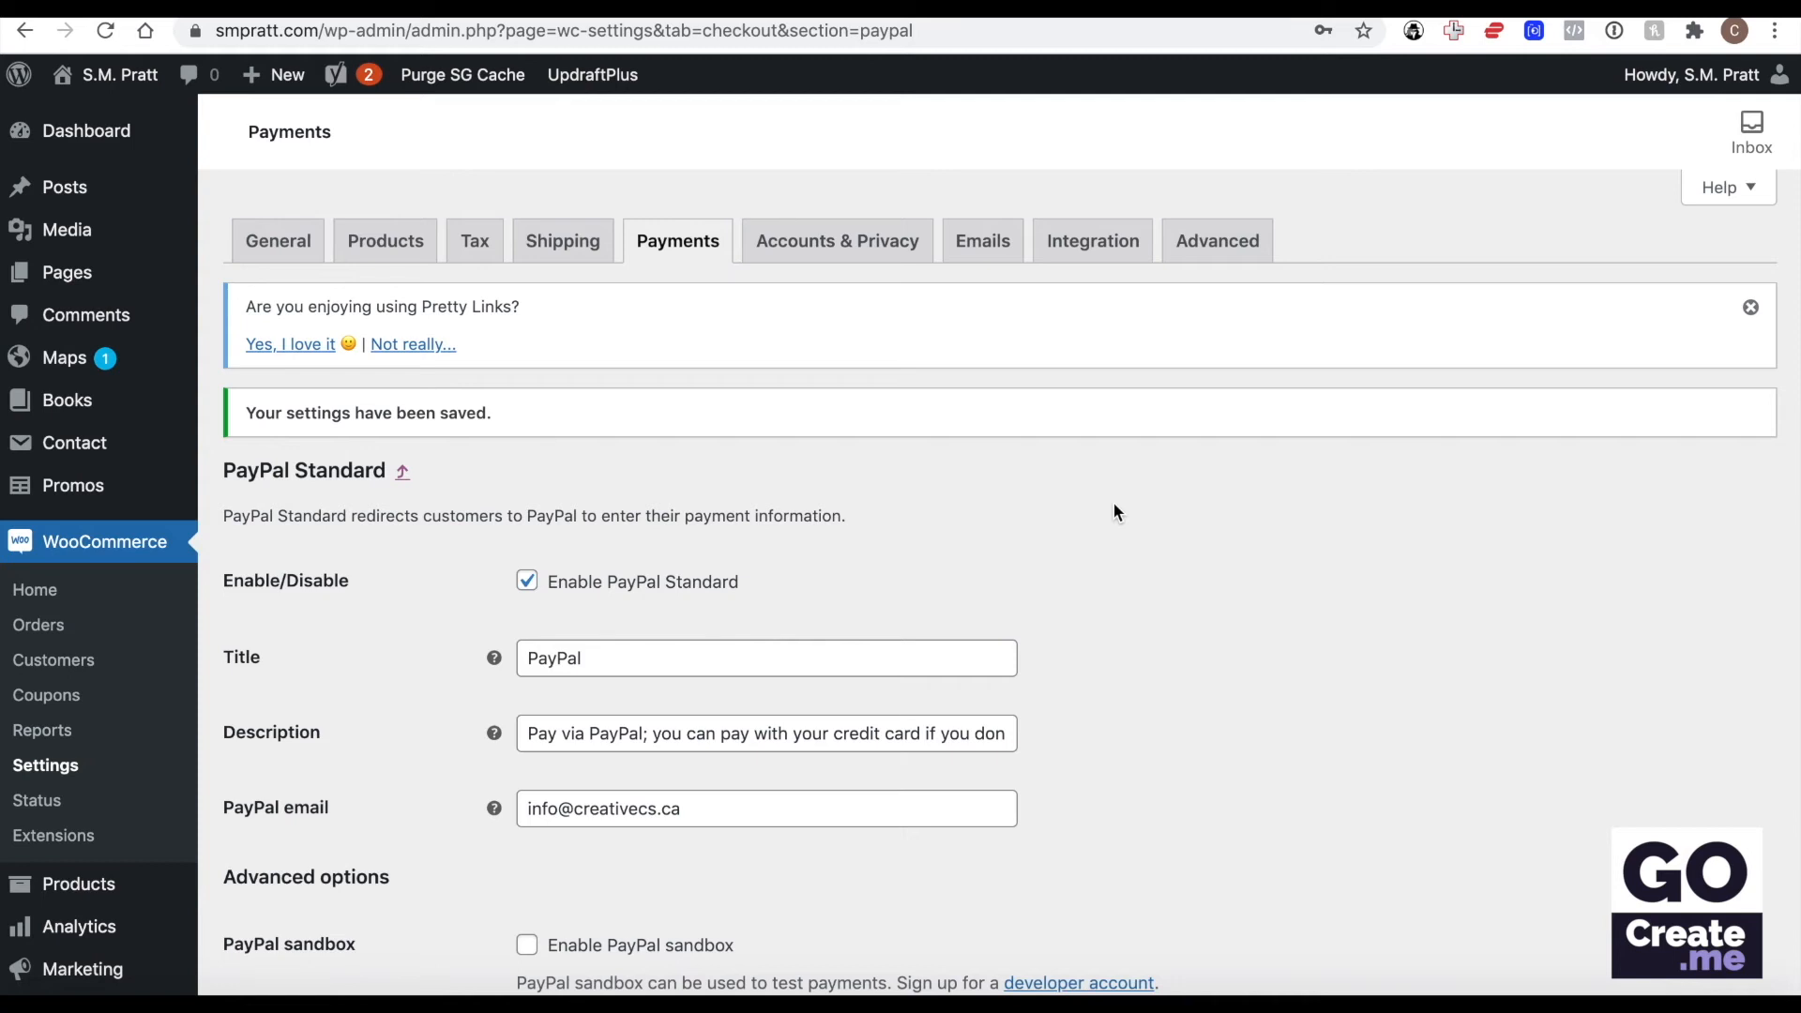
left_click(680, 241)
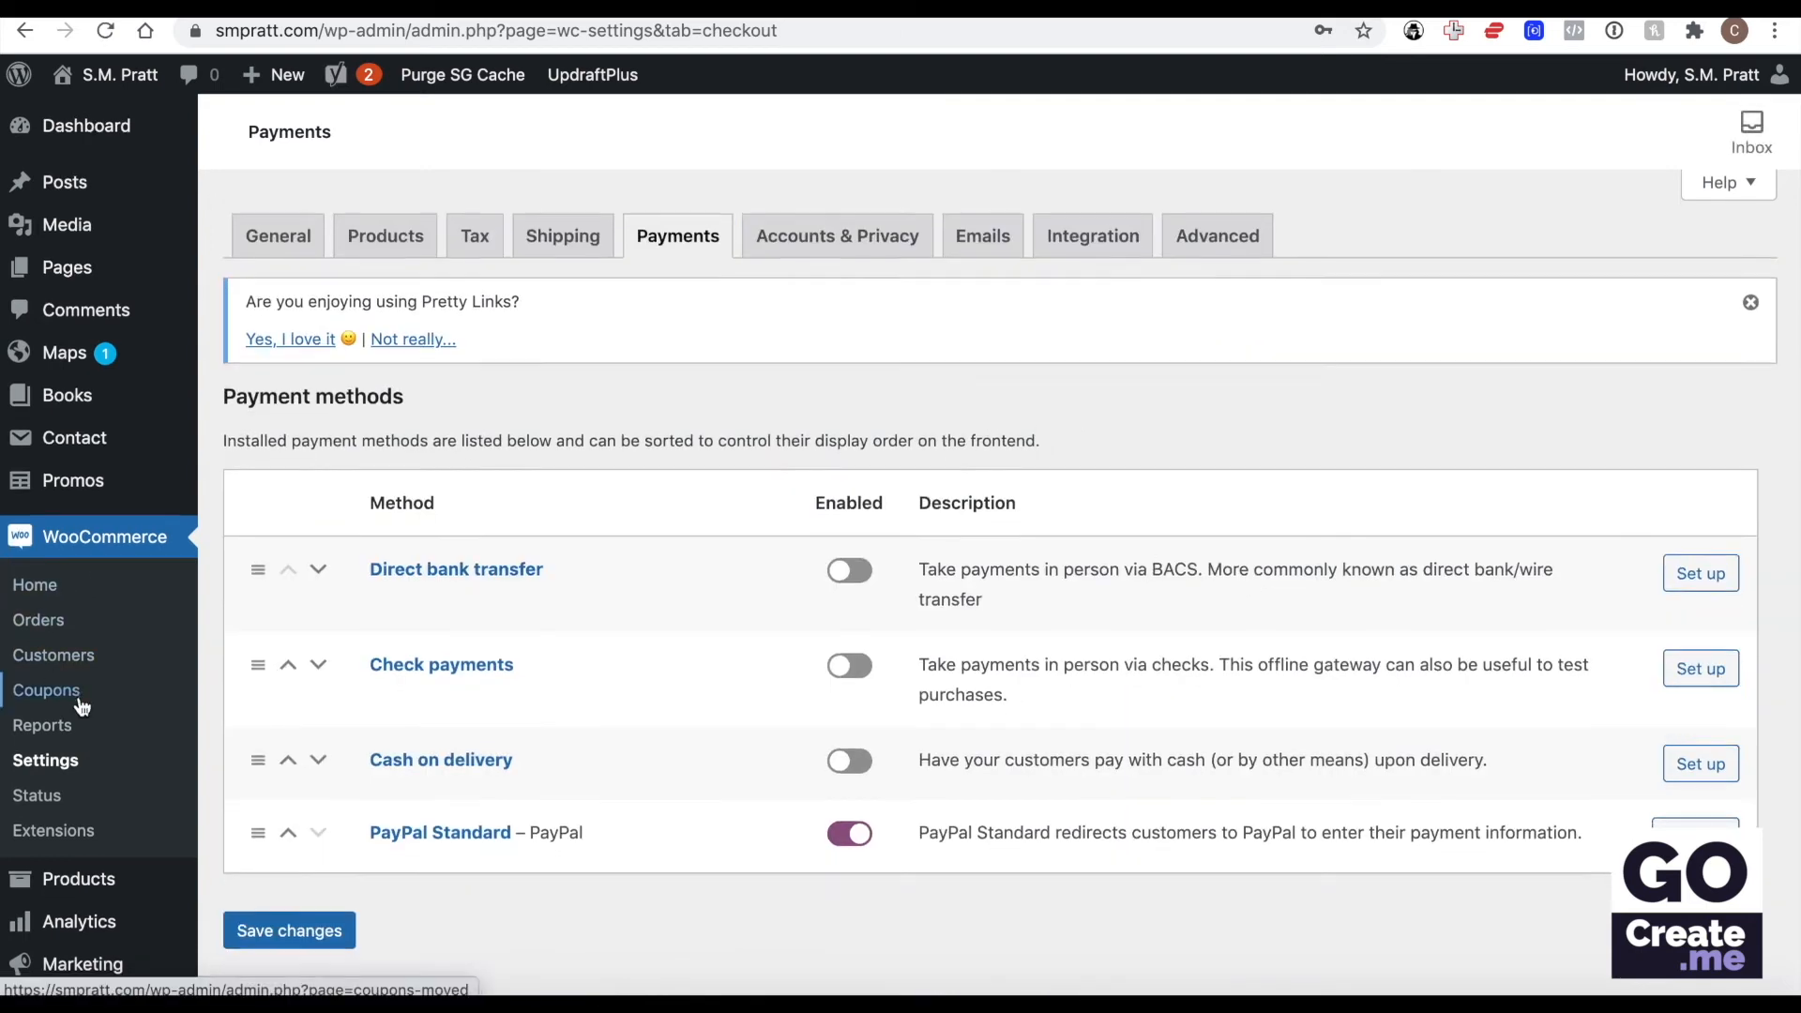
Open the plugins page in a new tab and search the directory of new plugins for "stripe".
scroll(75, 690, "down", 5)
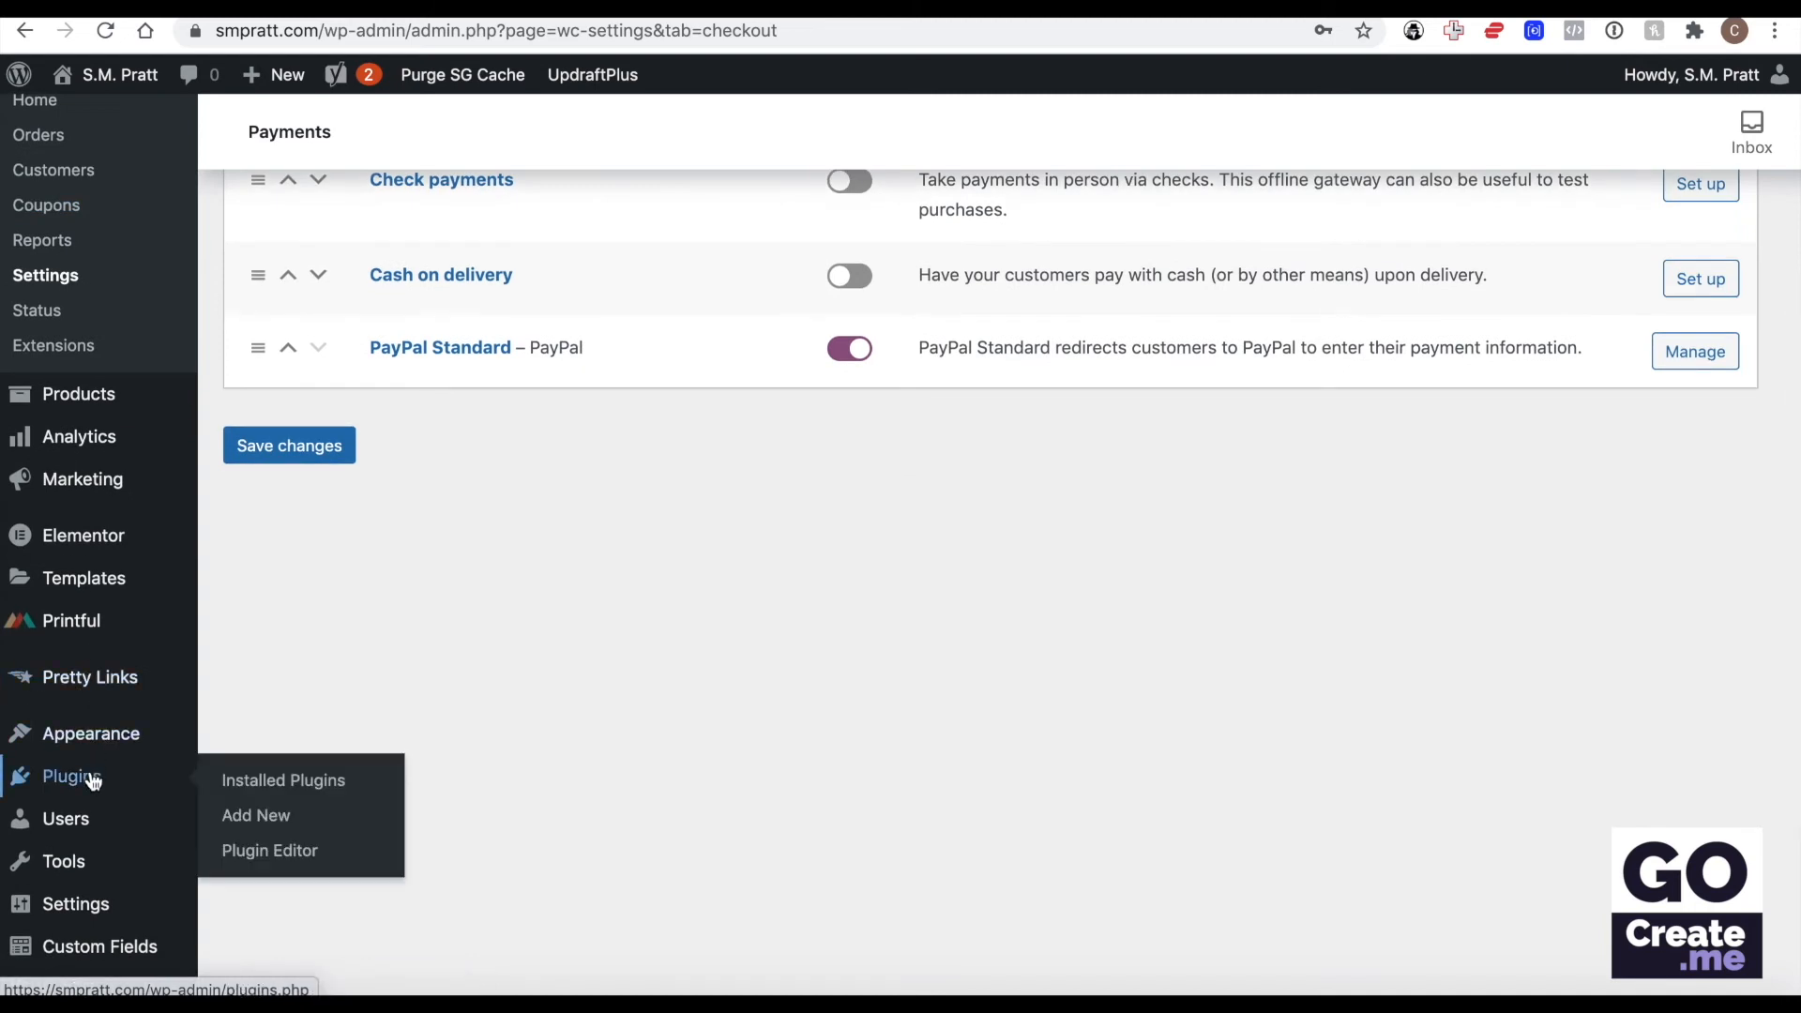
right_click(91, 777)
left_click(173, 779)
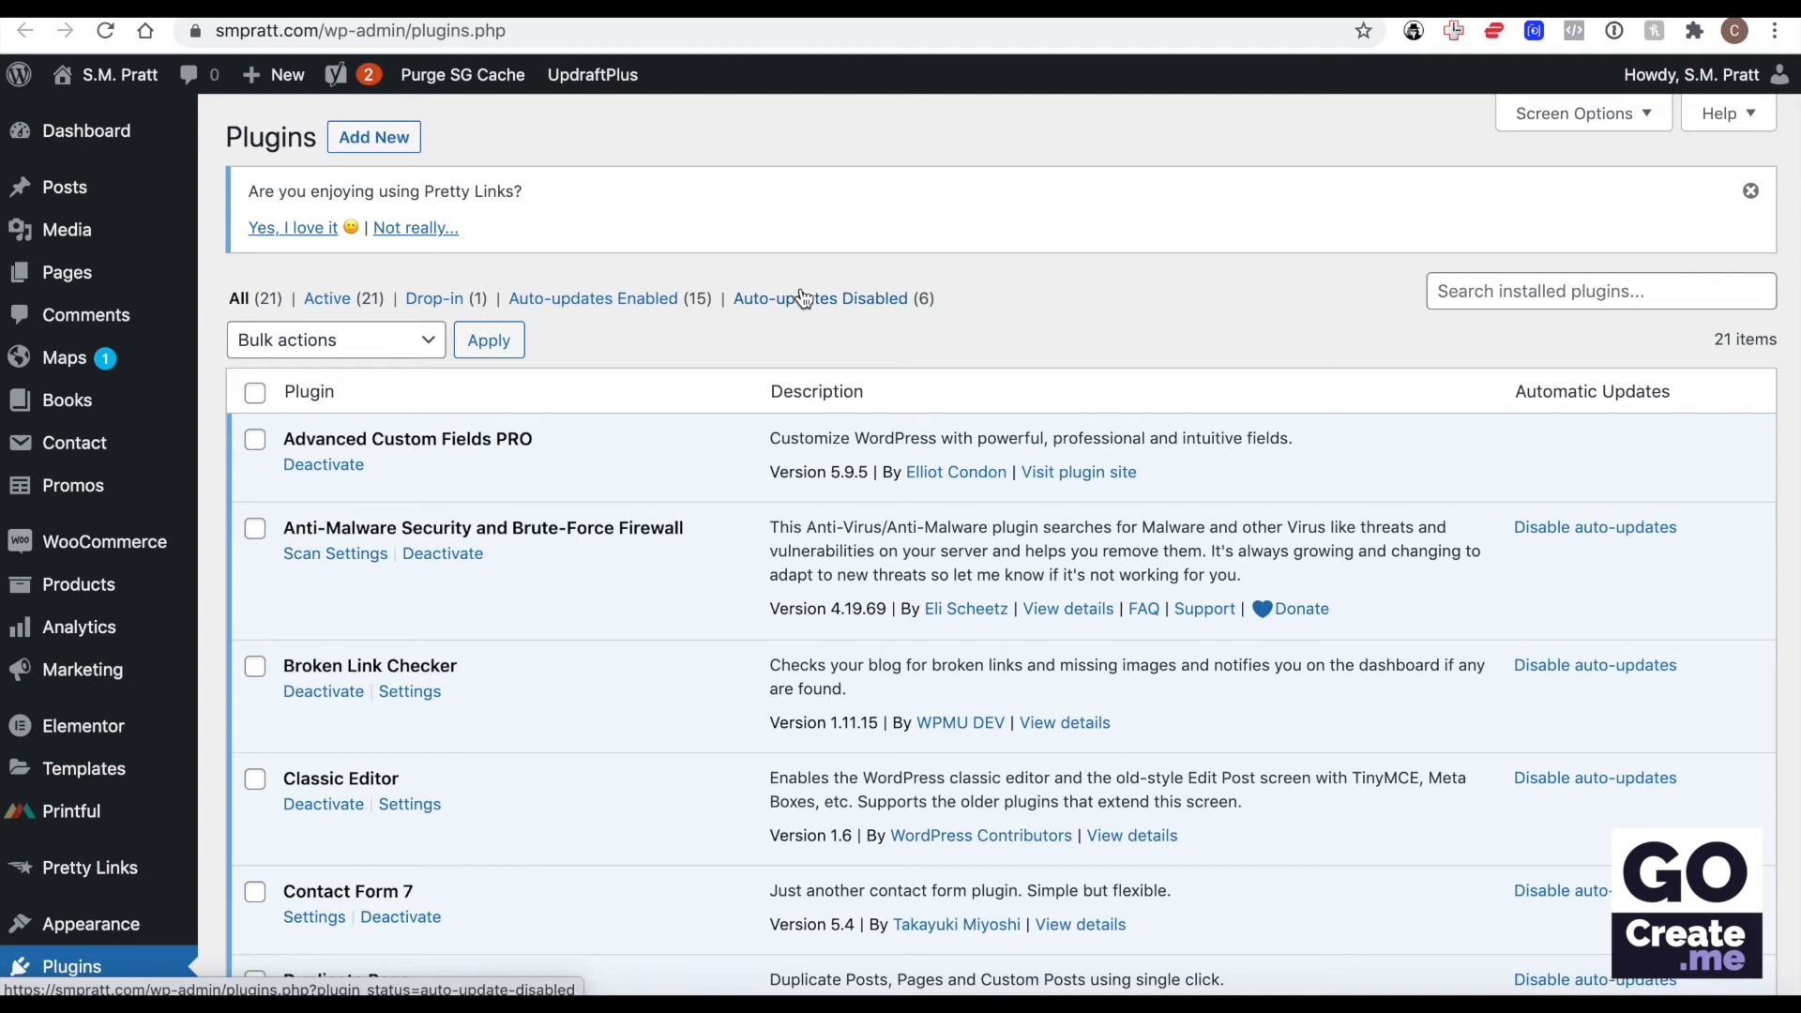
left_click(409, 141)
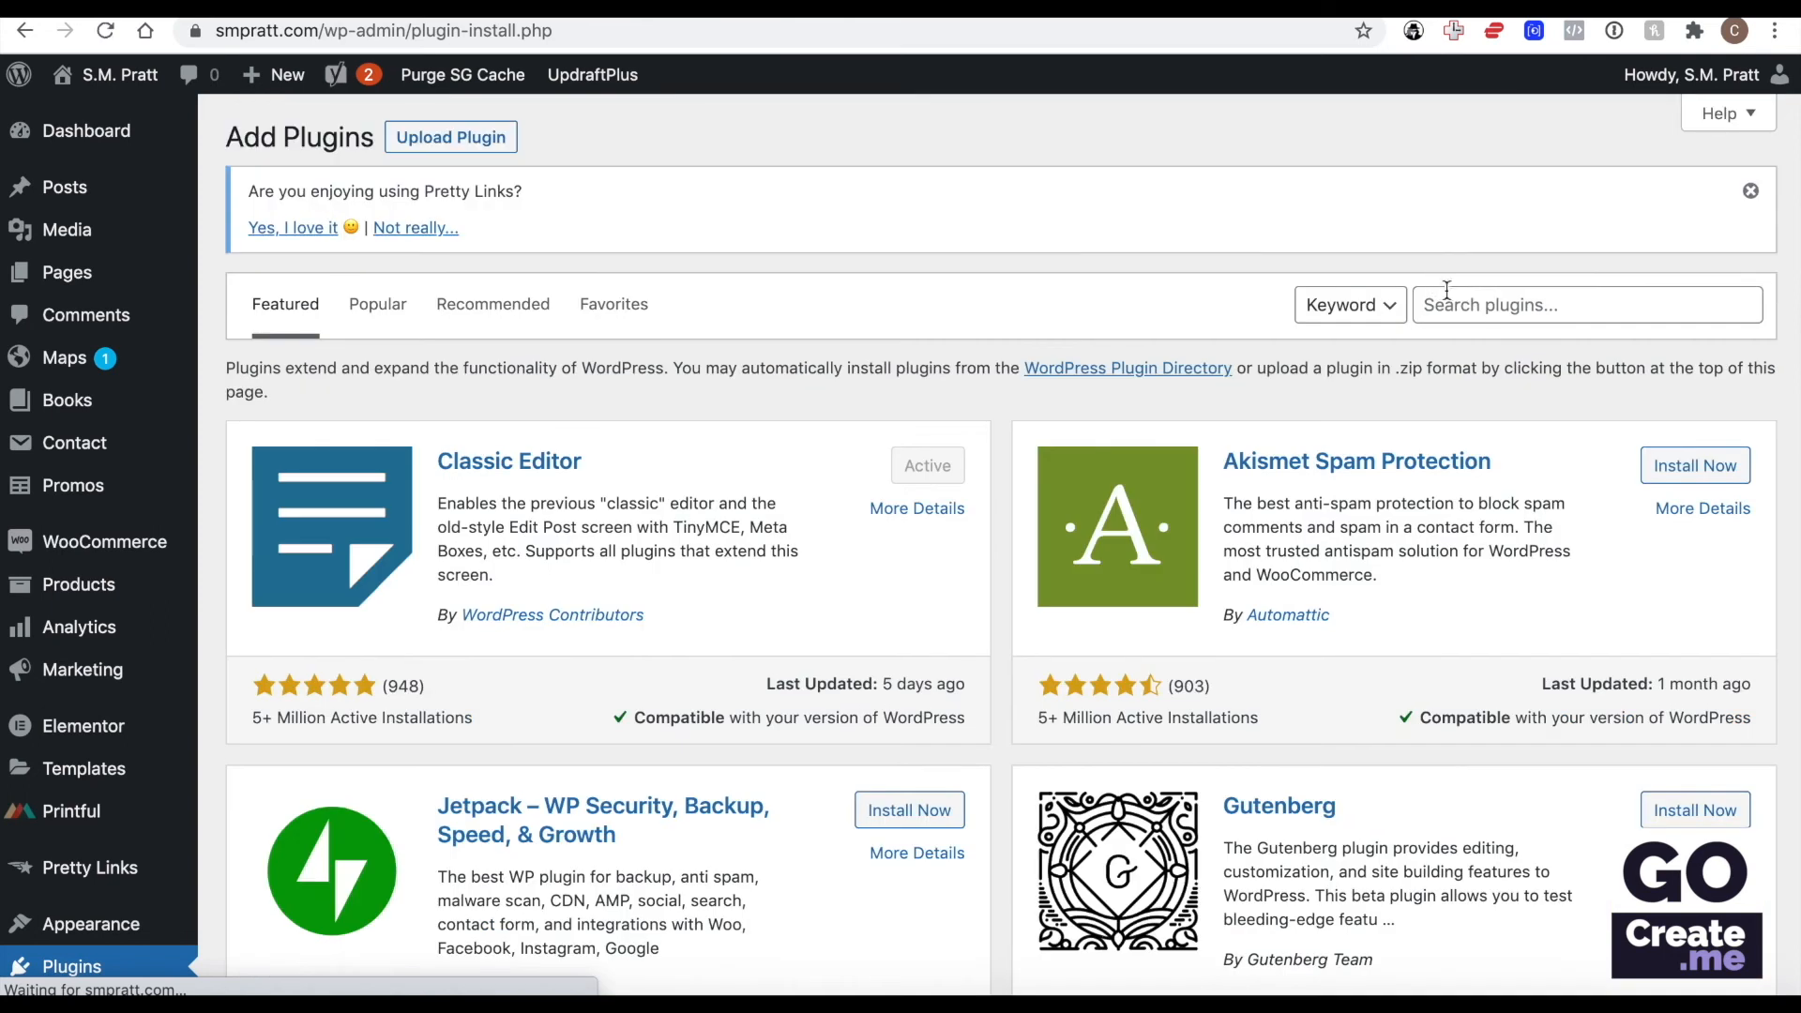
left_click(1447, 290)
type("stripe")
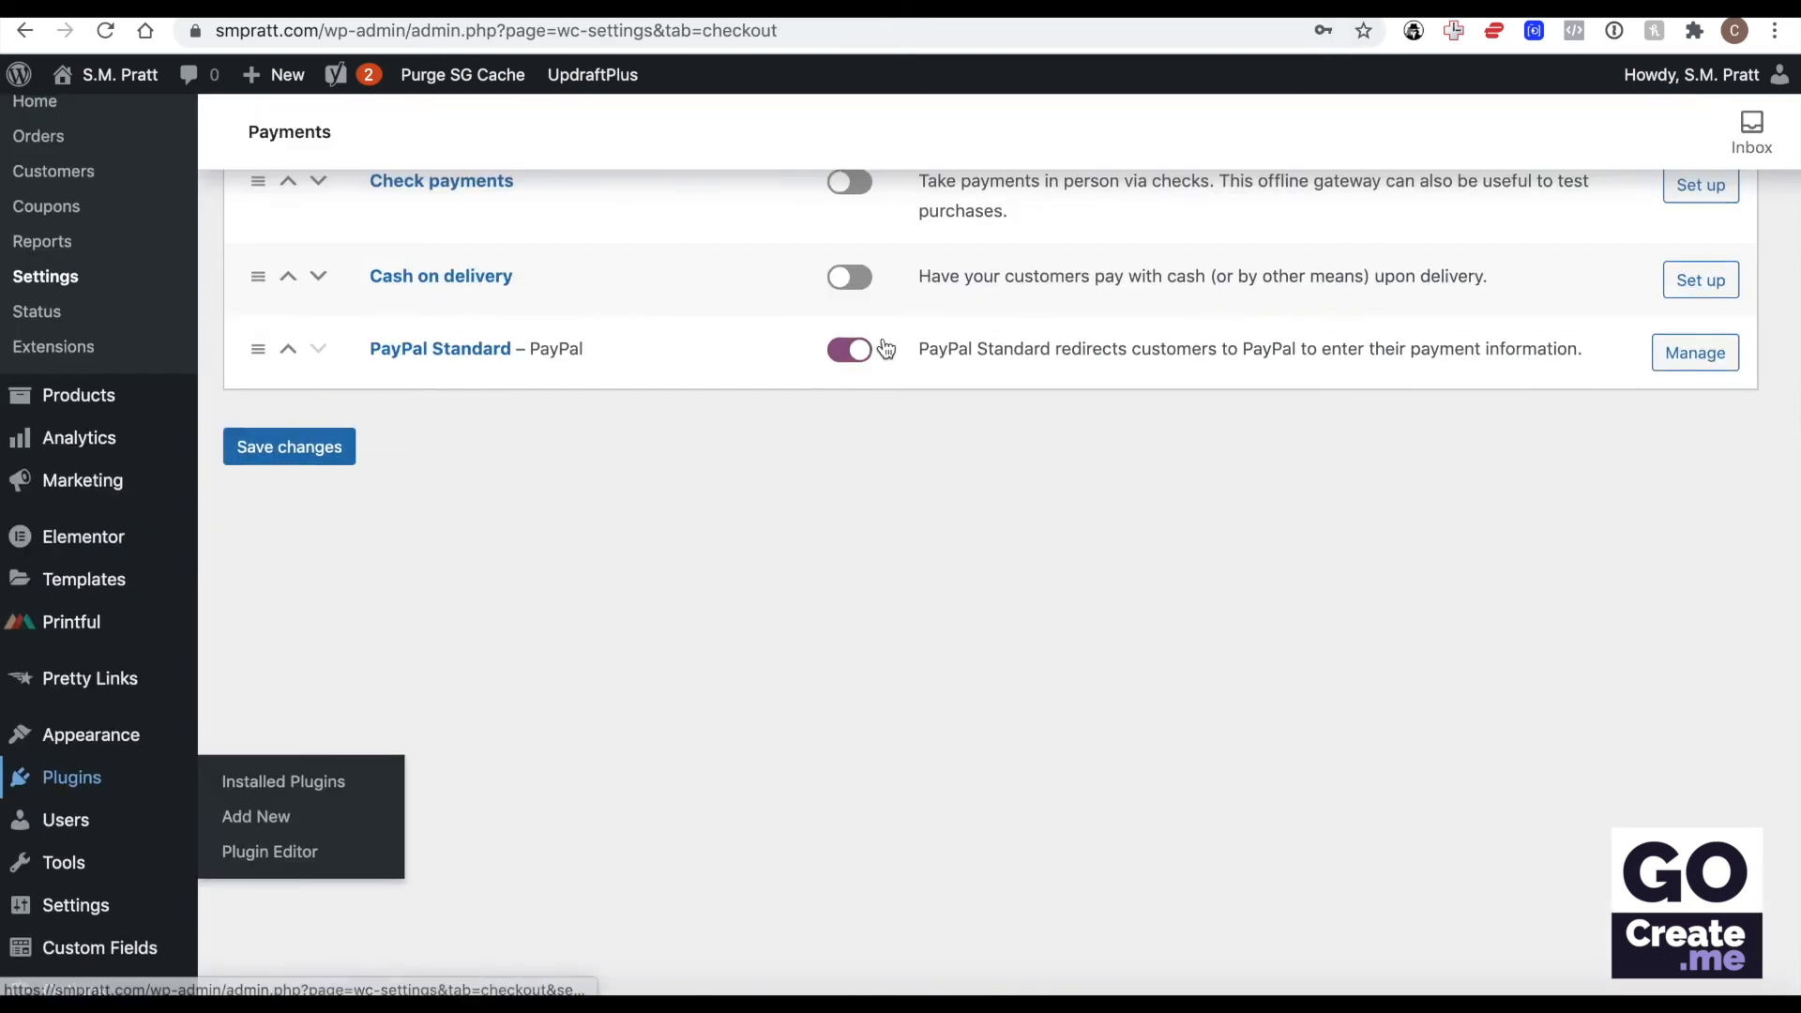
Go back to the WooCommerce settings and review the Accounts & Privacy options, from guest checkout to personal data retention.
scroll(294, 579, "up", 3)
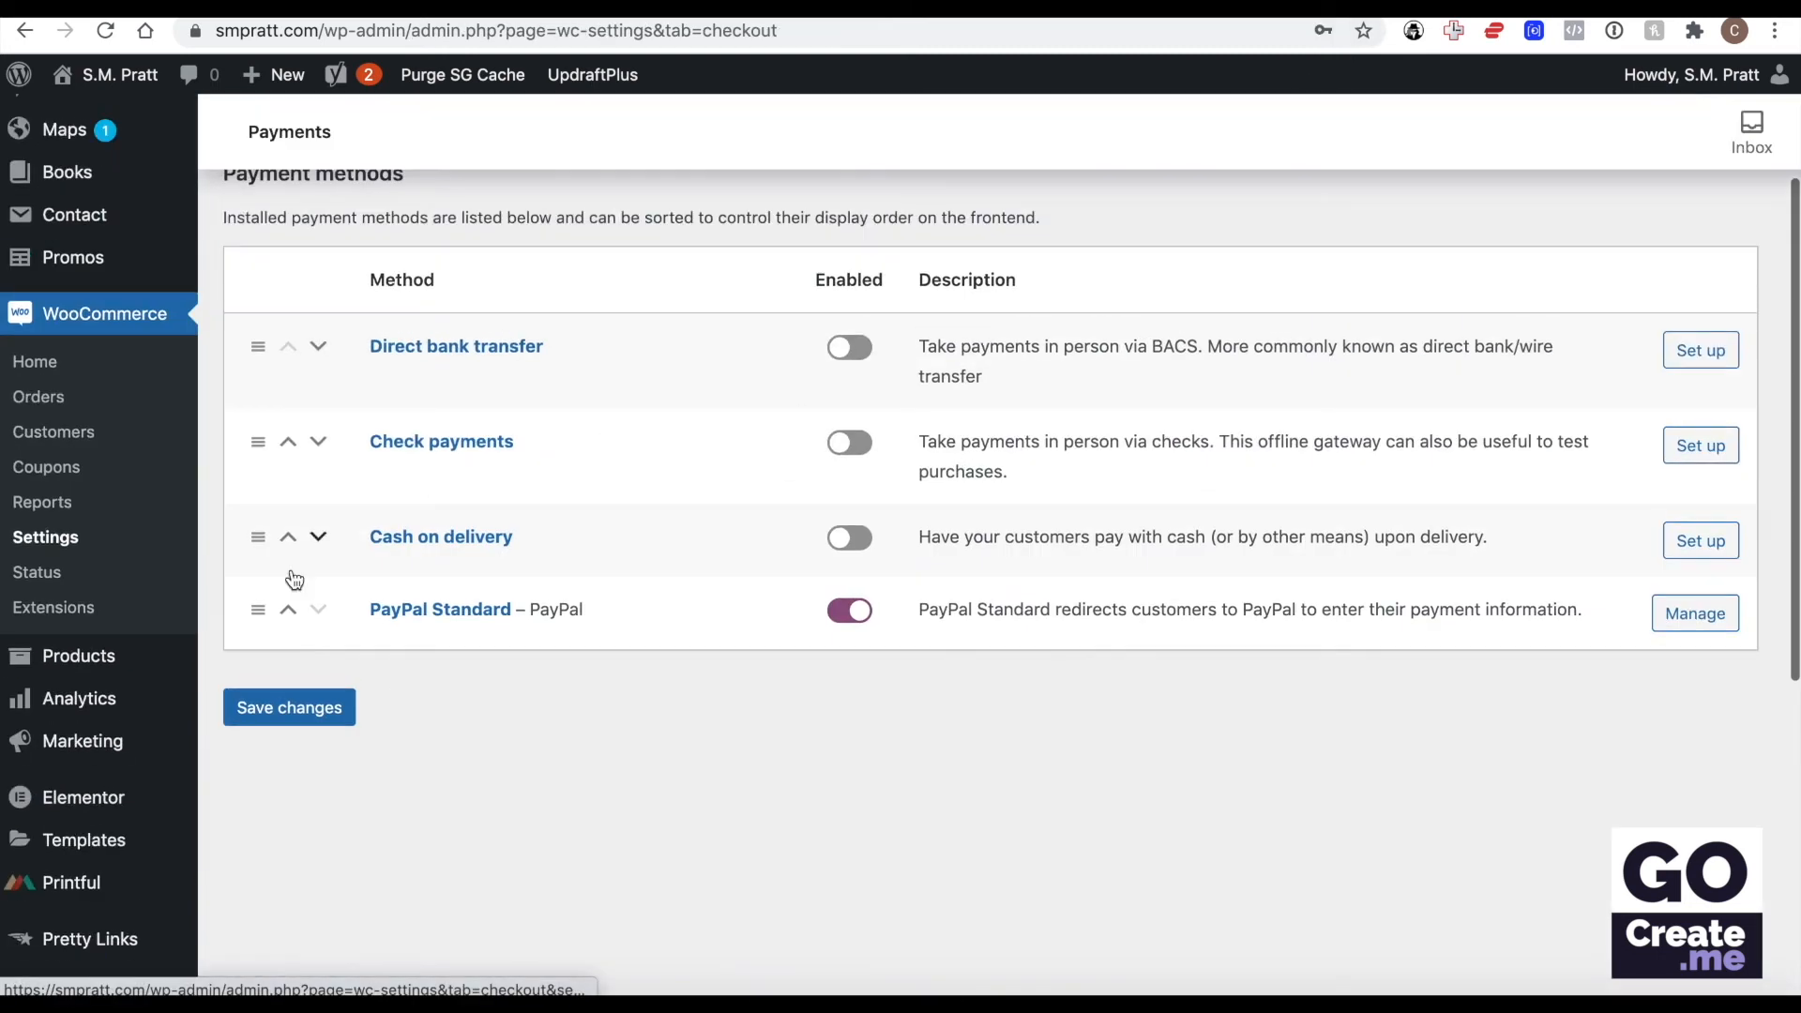
scroll(891, 711, "up", 3)
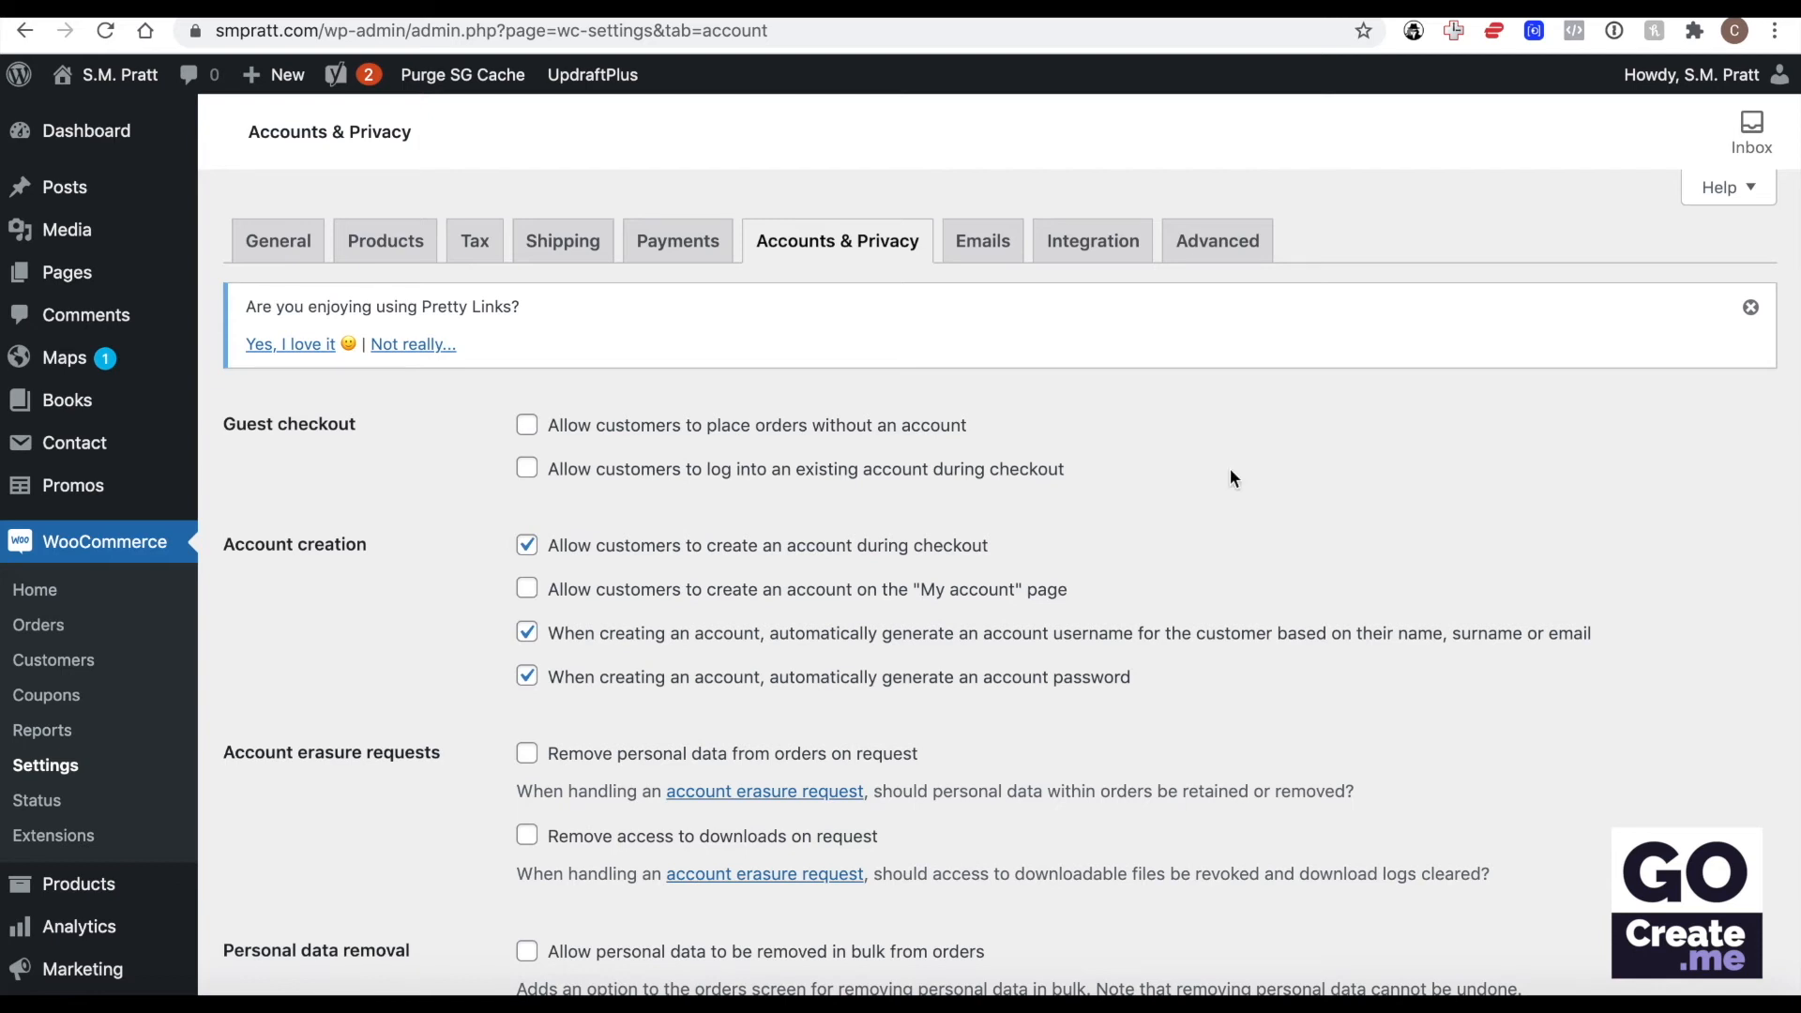
scroll(1080, 460, "down", 3)
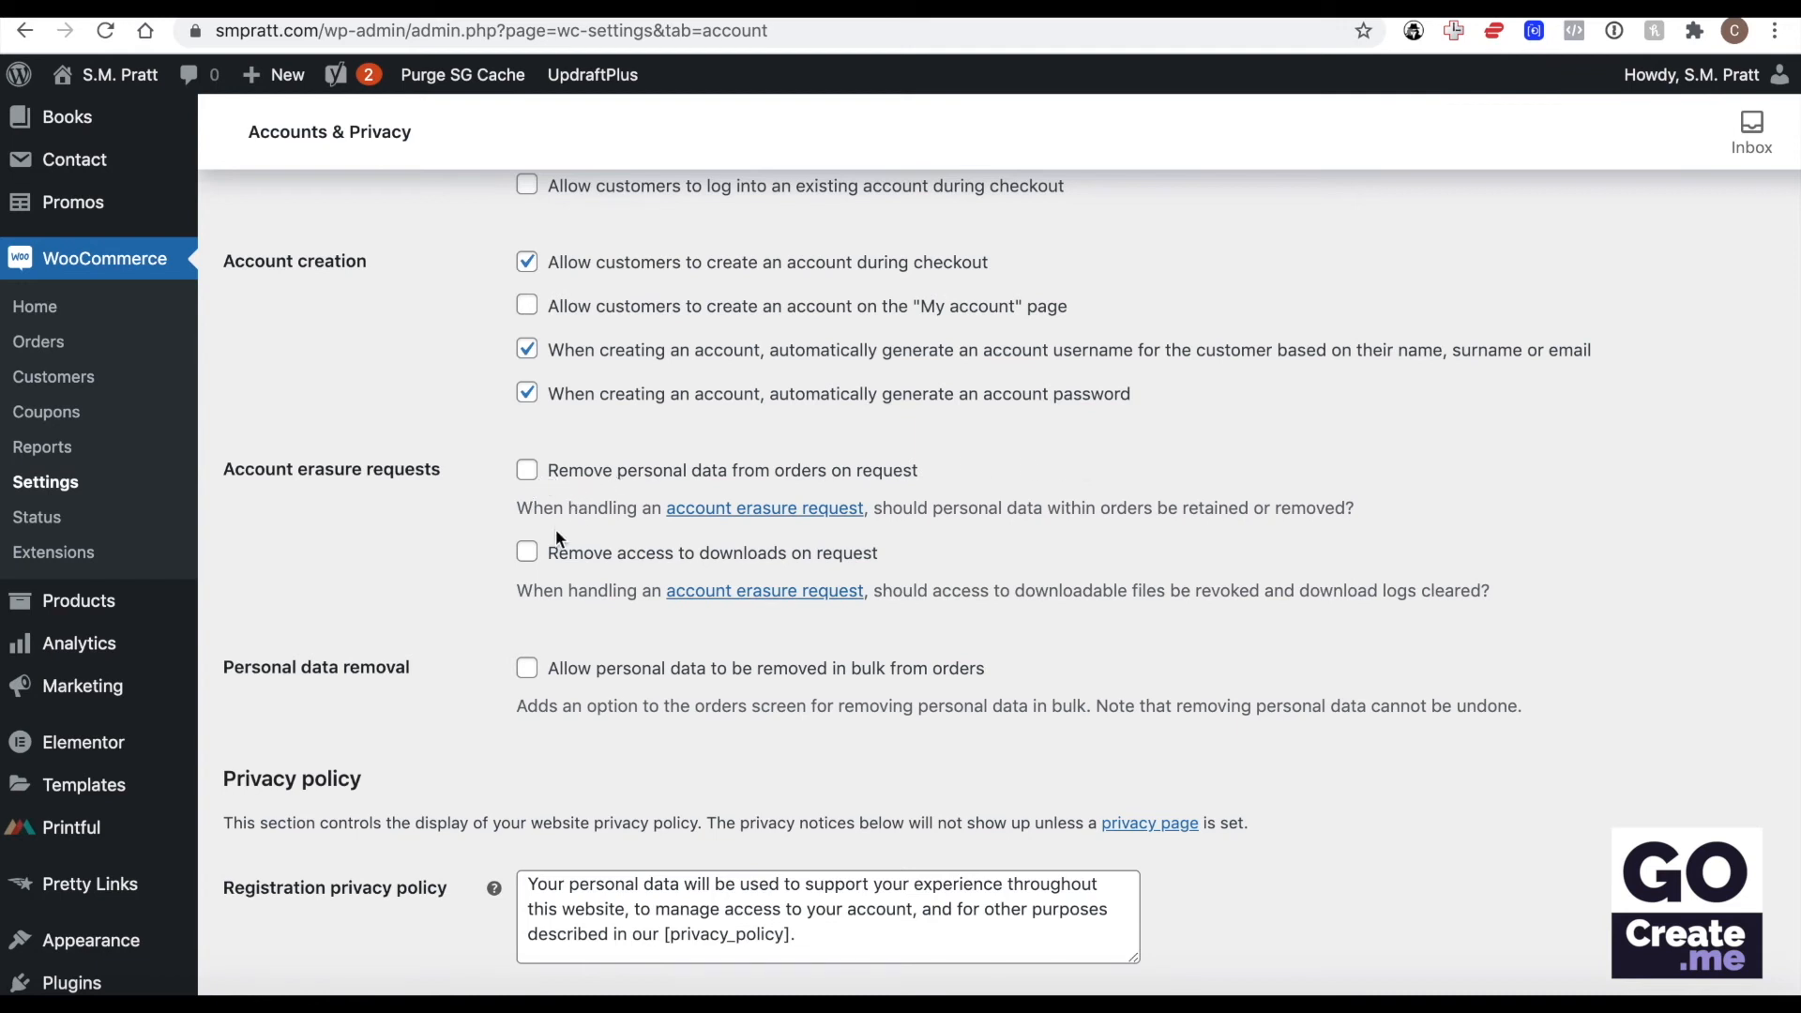
scroll(576, 537, "down", 3)
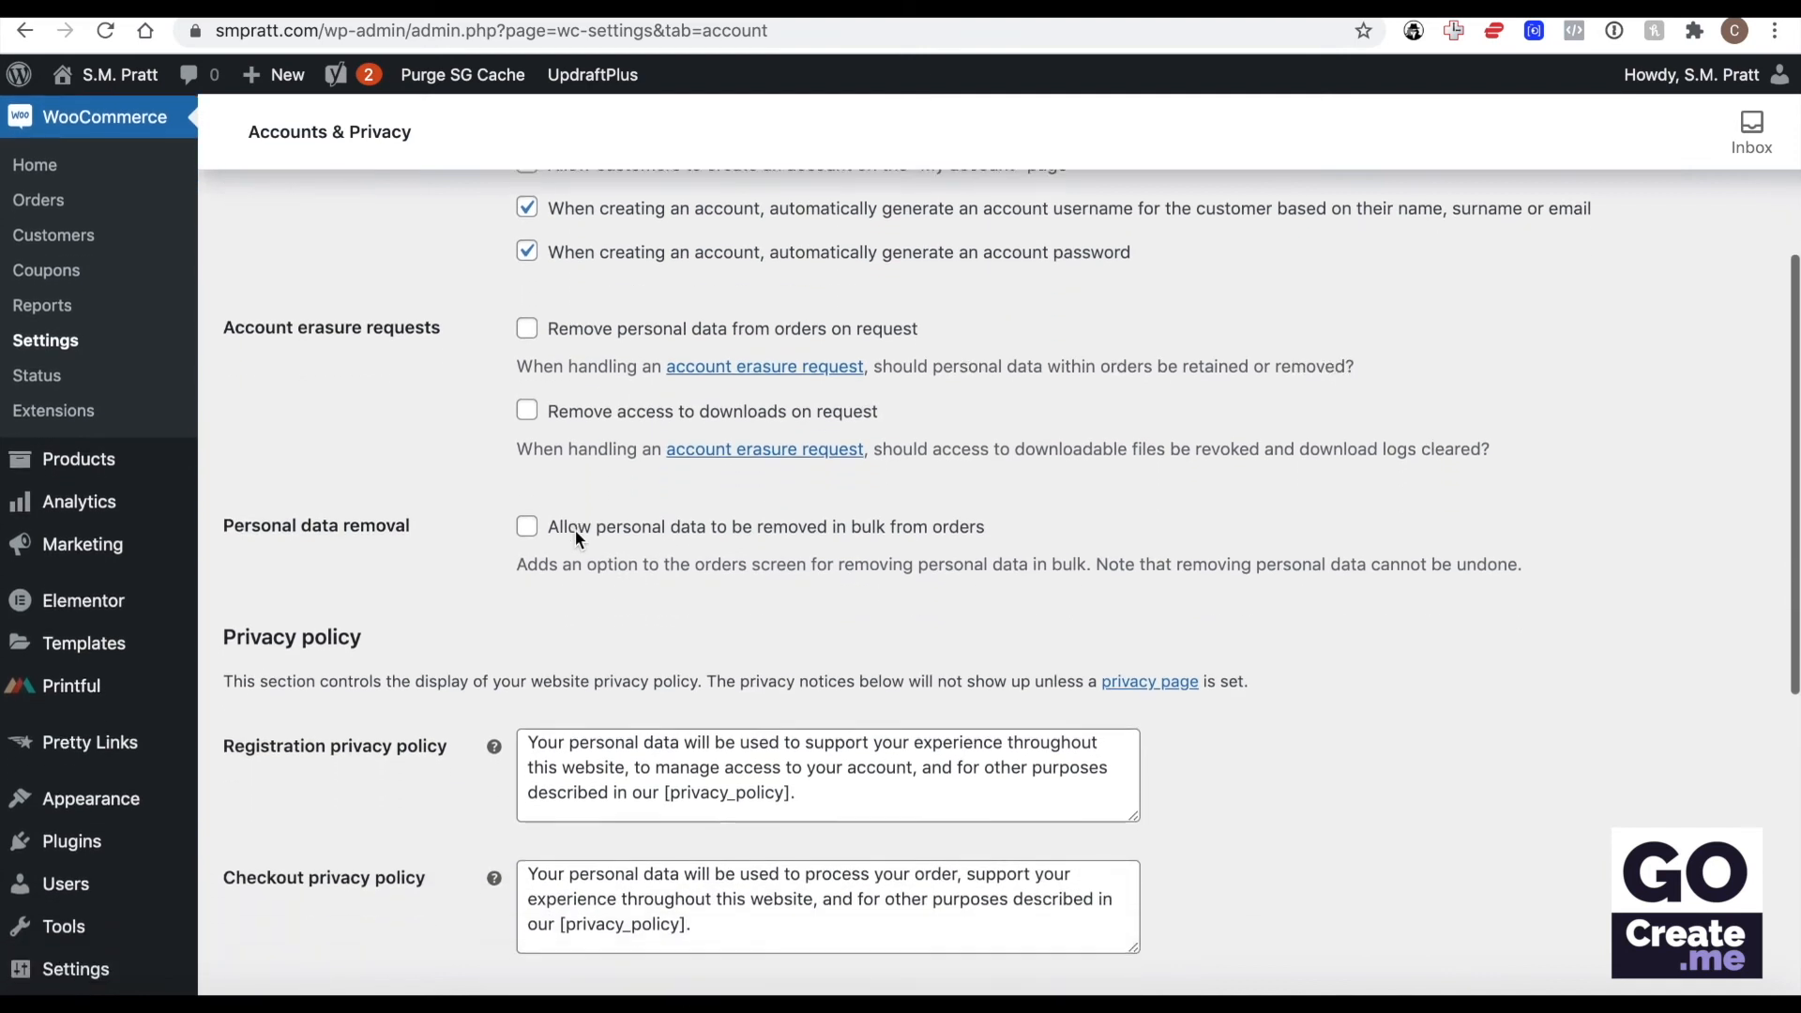
scroll(660, 652, "down", 9)
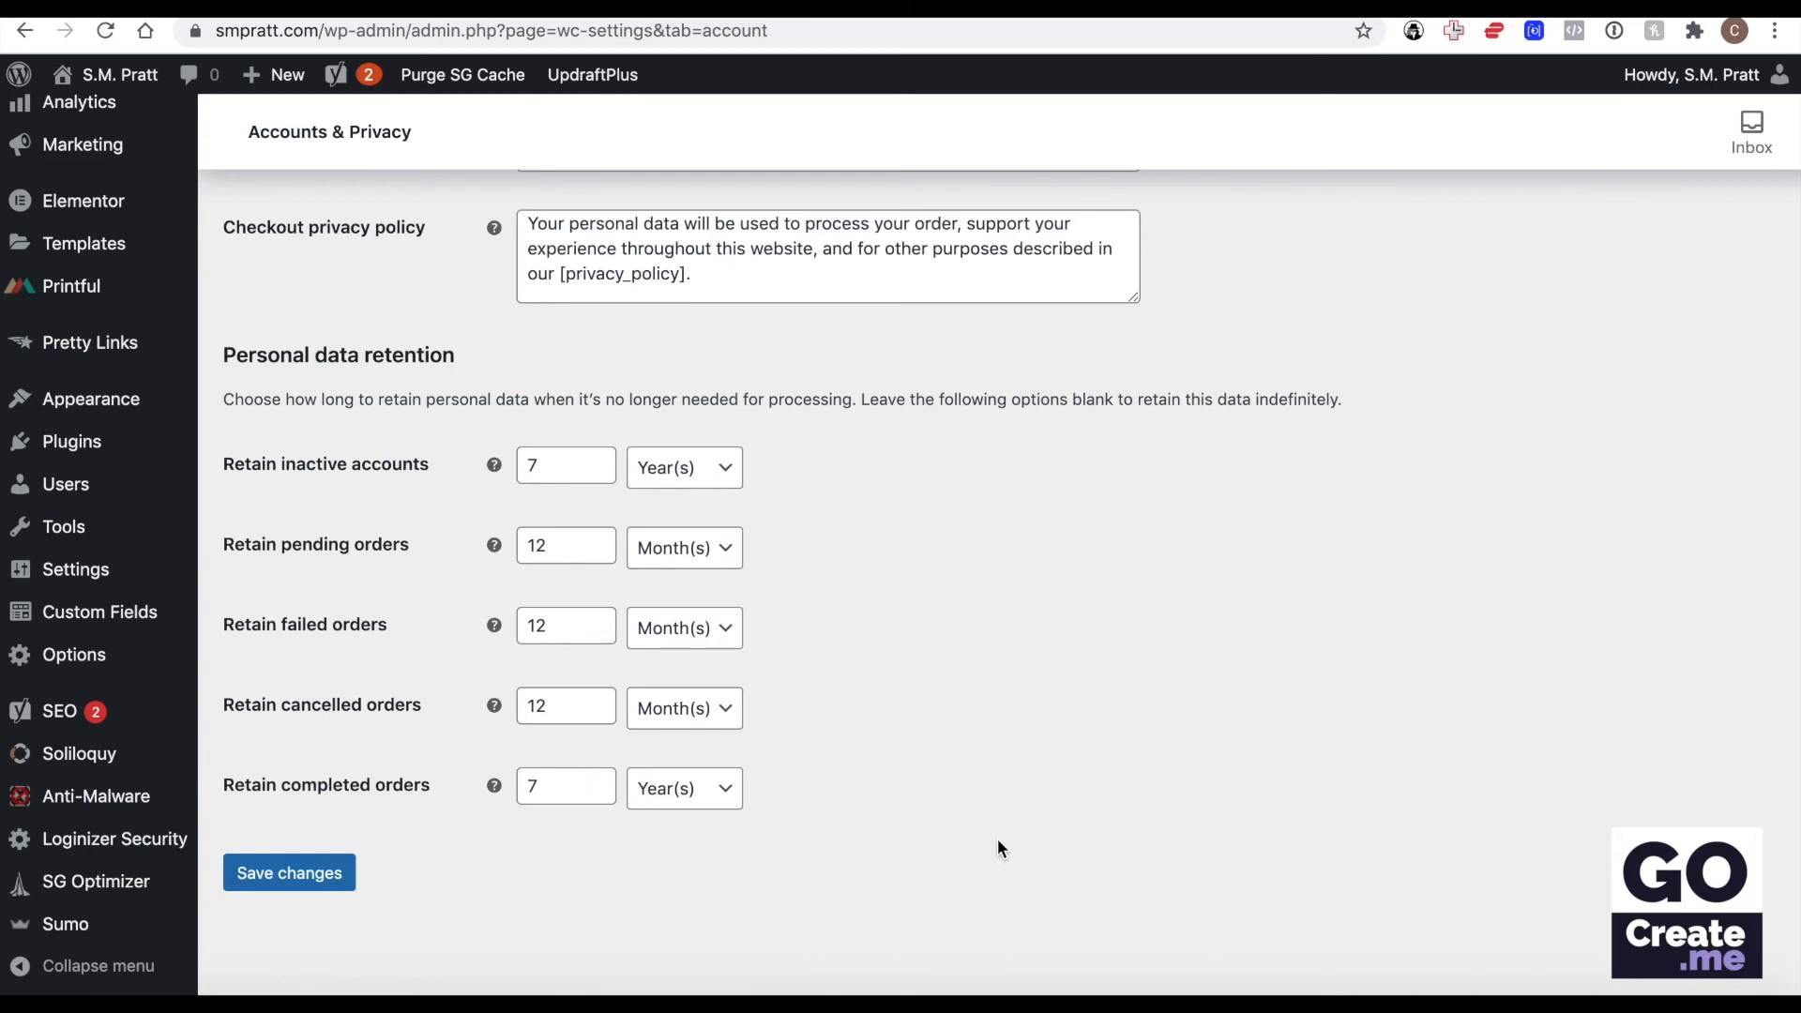
scroll(1179, 750, "up", 10)
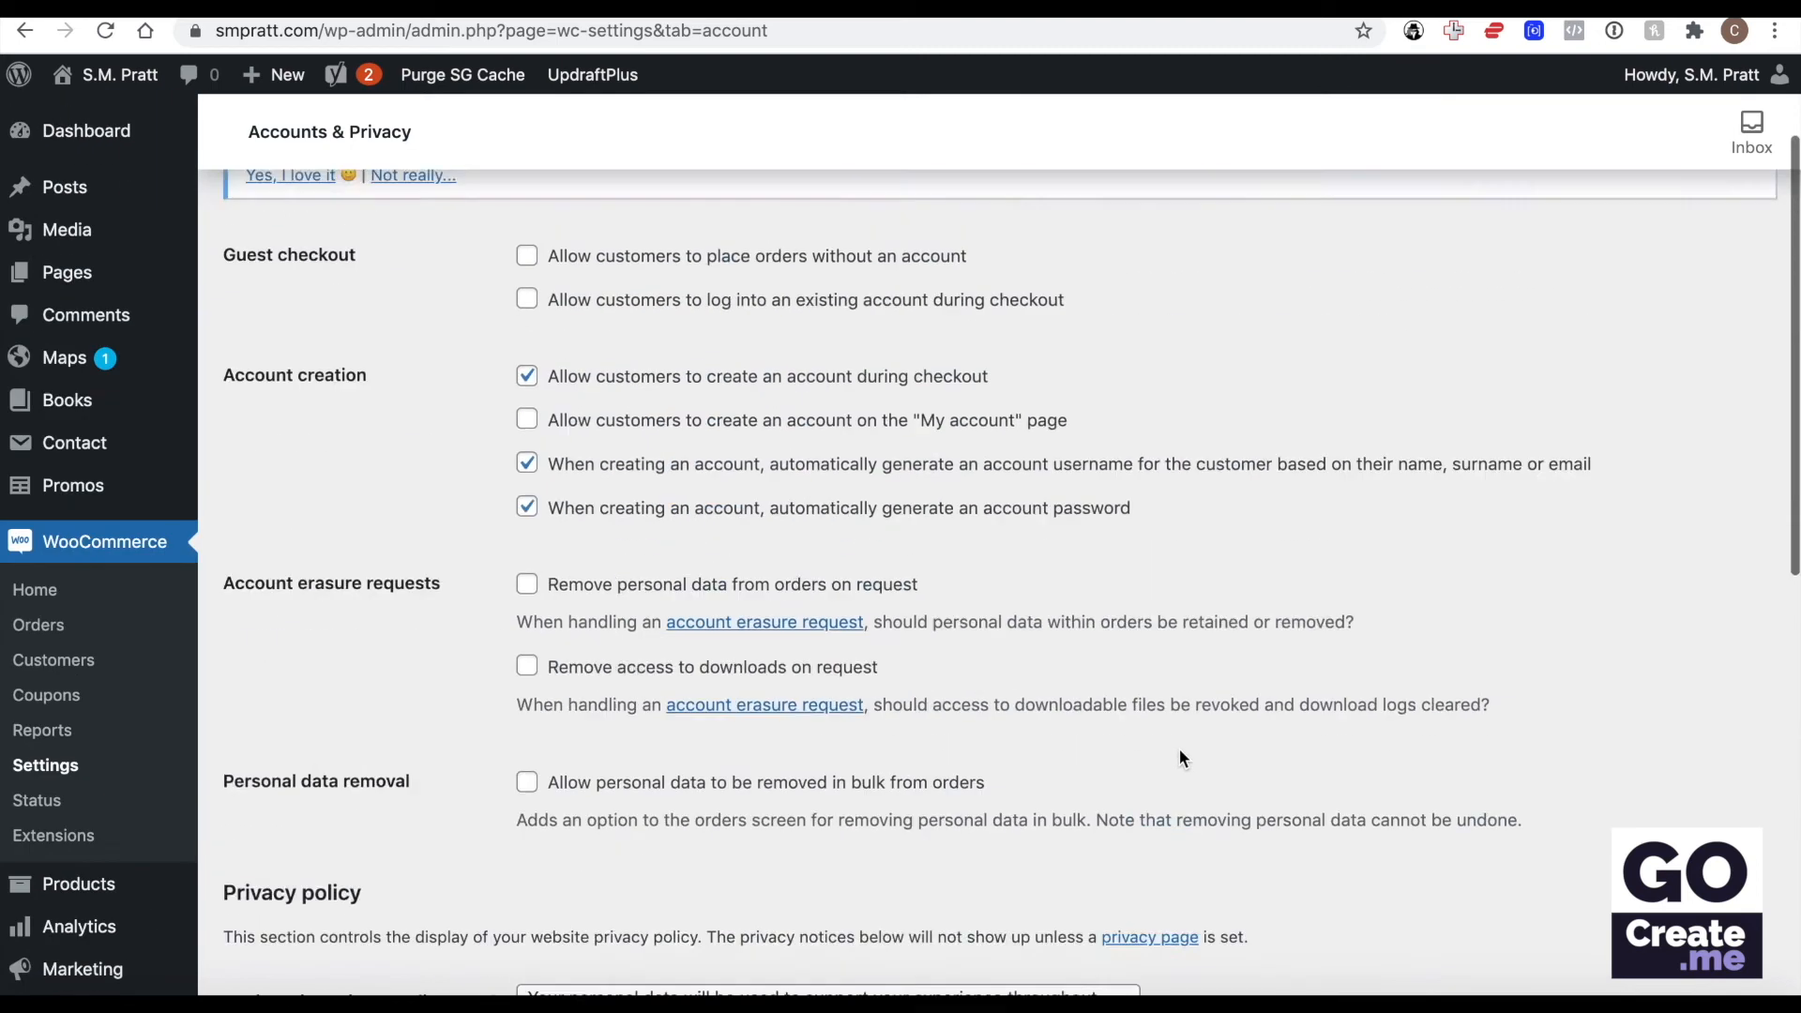
Open the Emails settings and examine which notifications go to the store and which go to the customer.
left_click(982, 241)
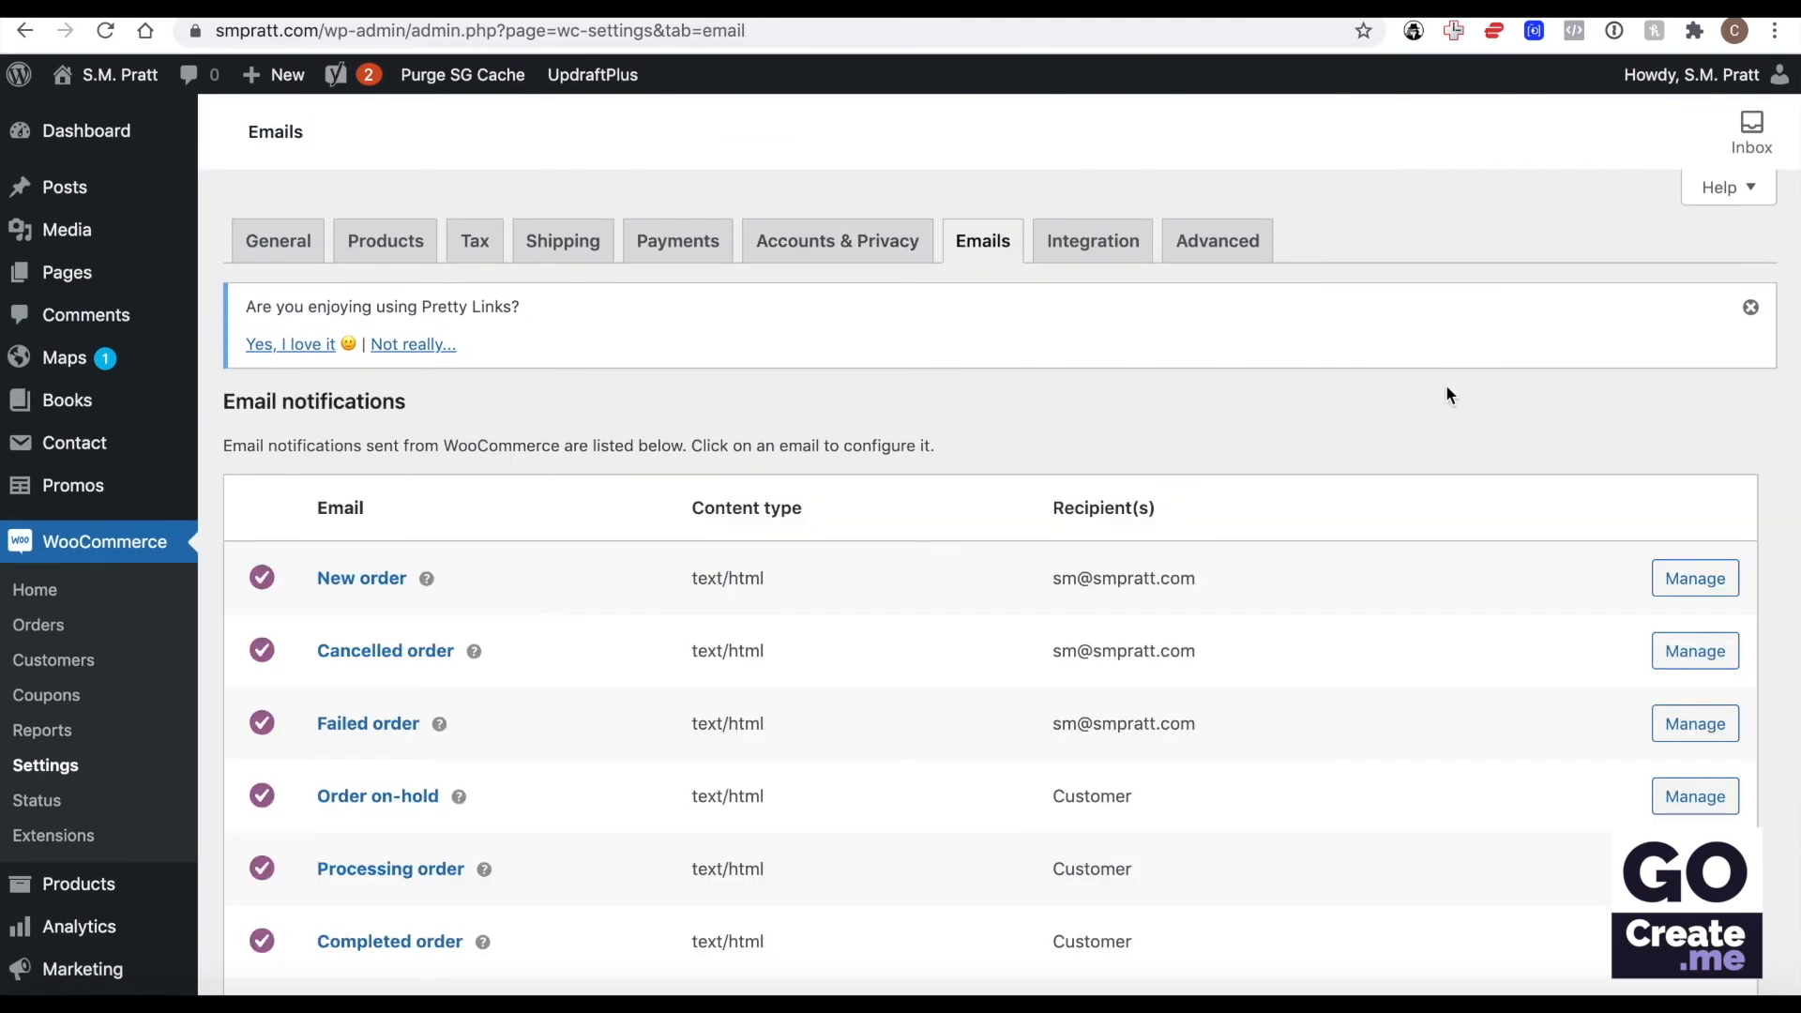
scroll(1446, 395, "down", 3)
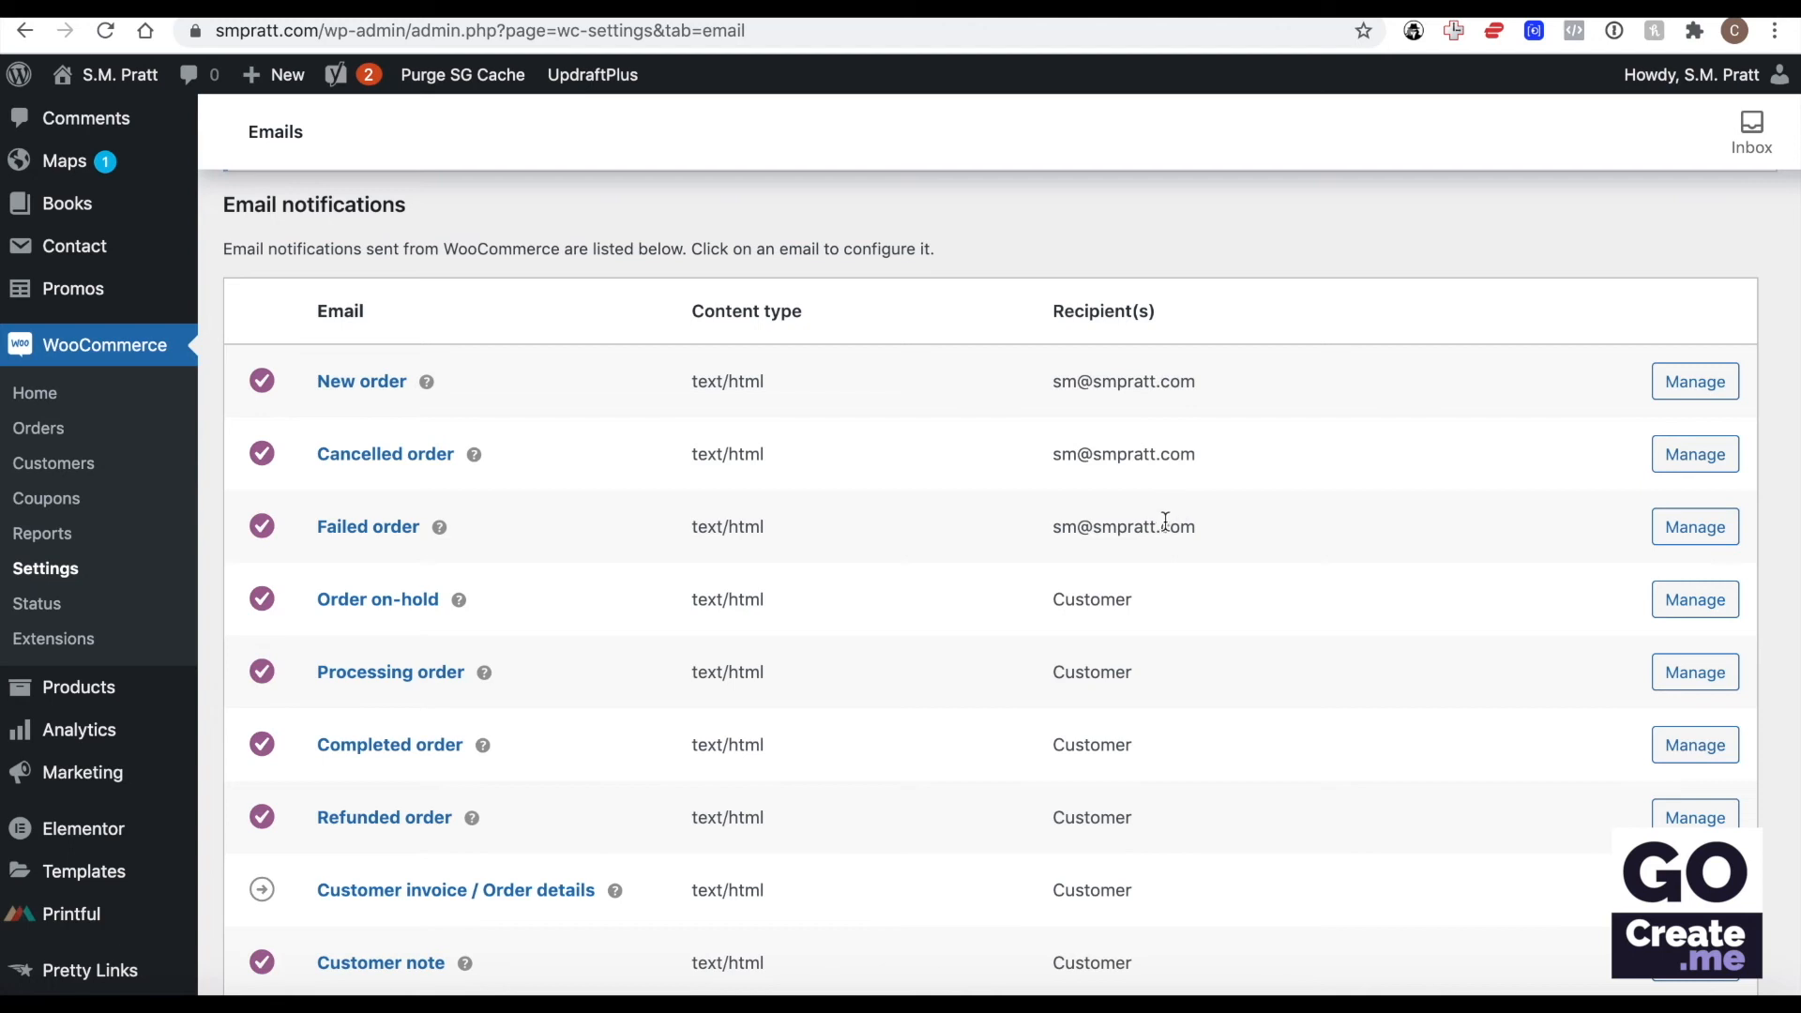
scroll(1219, 523, "down", 1)
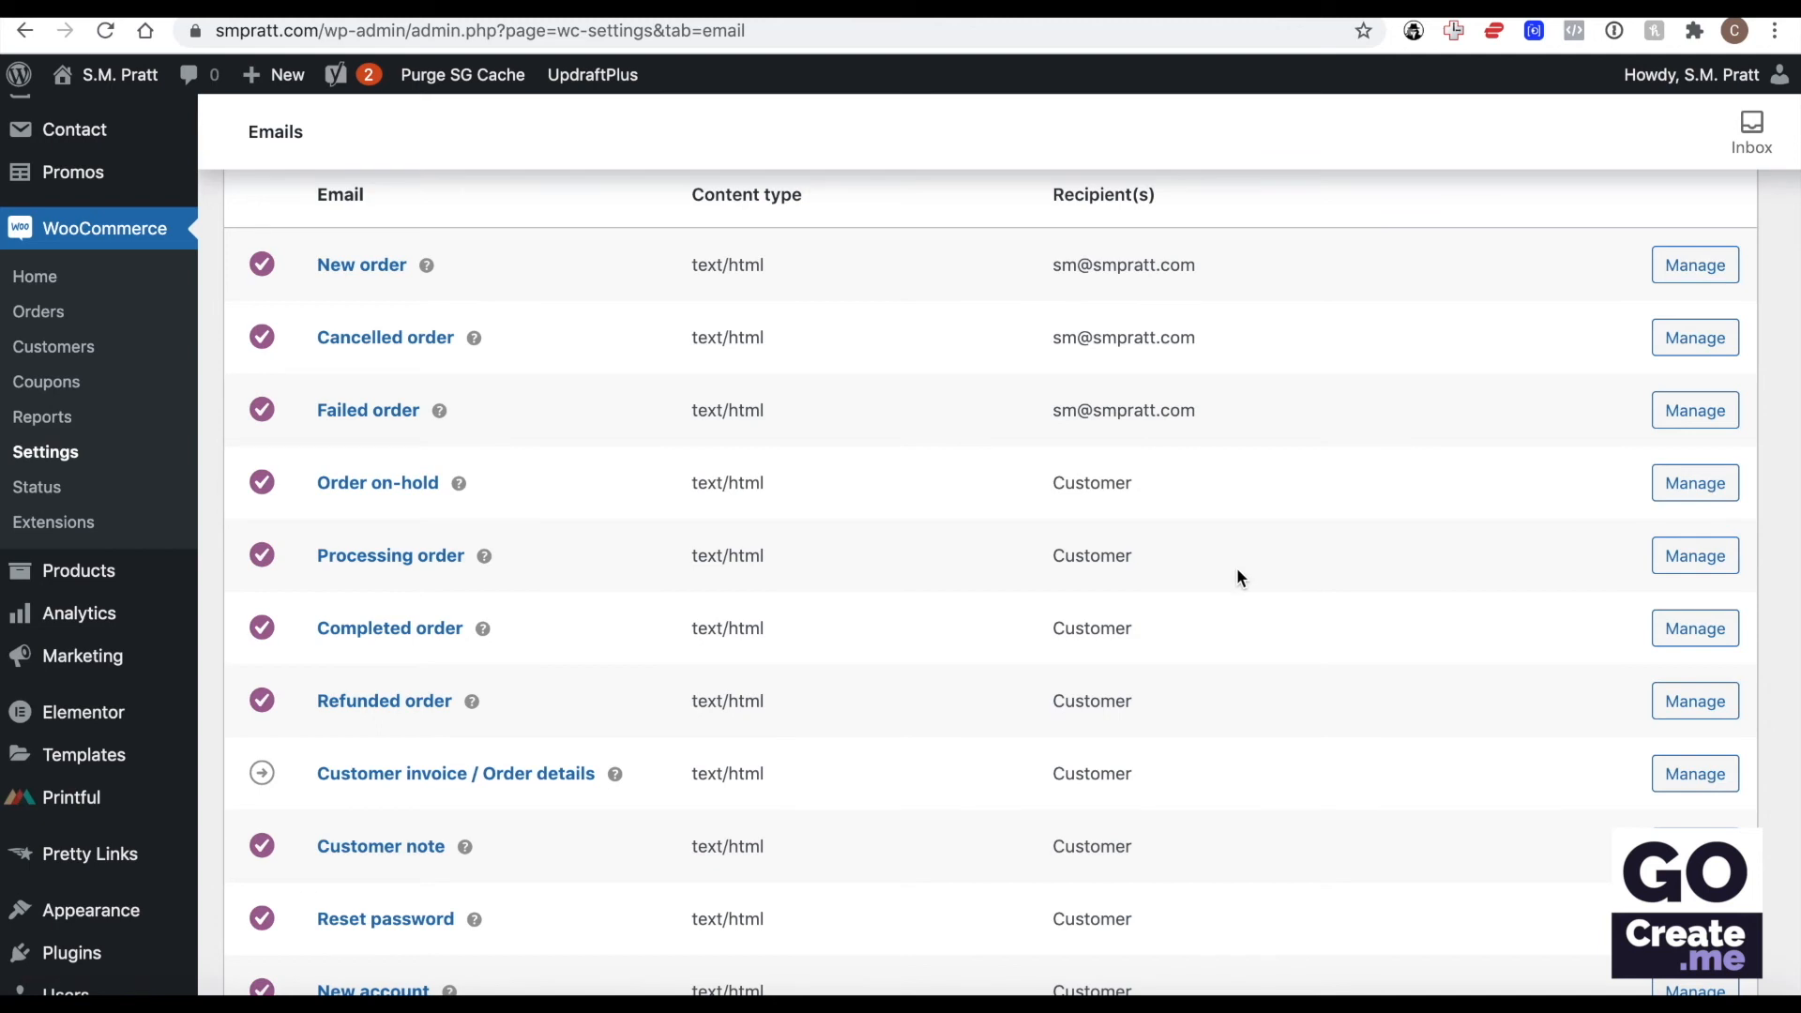
left_click_drag(1163, 553, 1033, 554)
left_click_drag(1135, 629, 1066, 627)
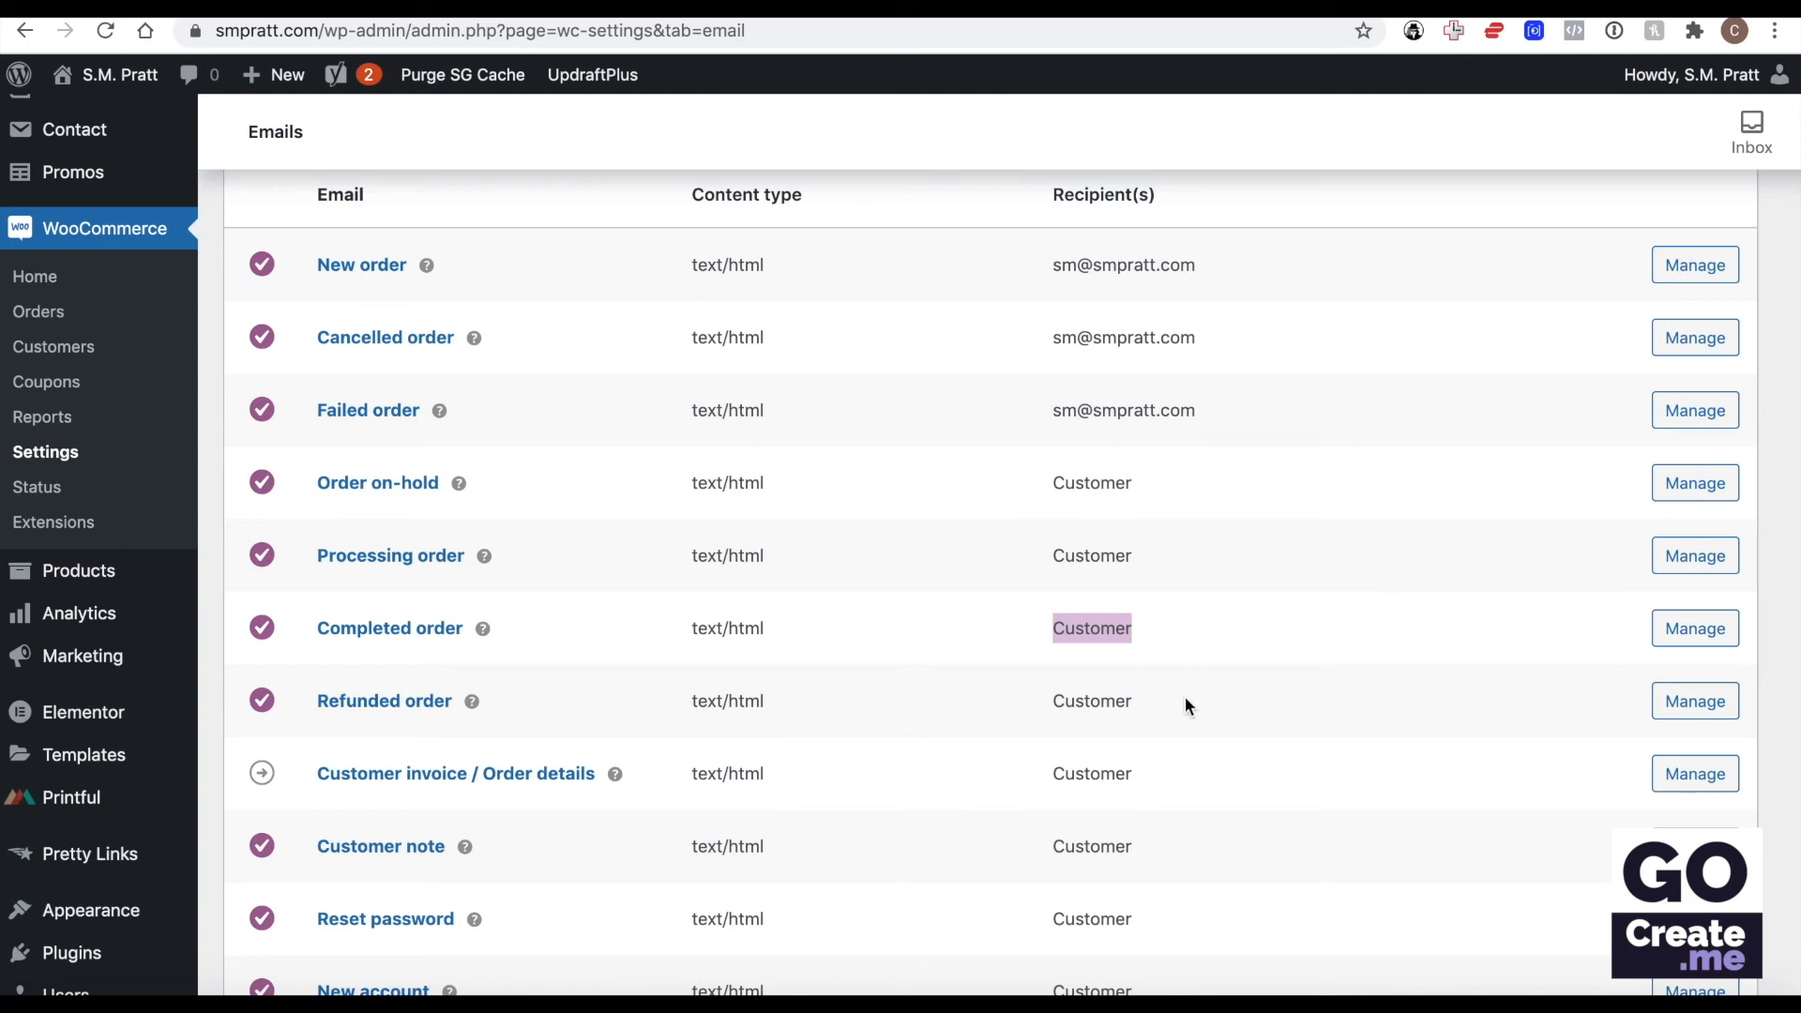
scroll(1180, 699, "down", 3)
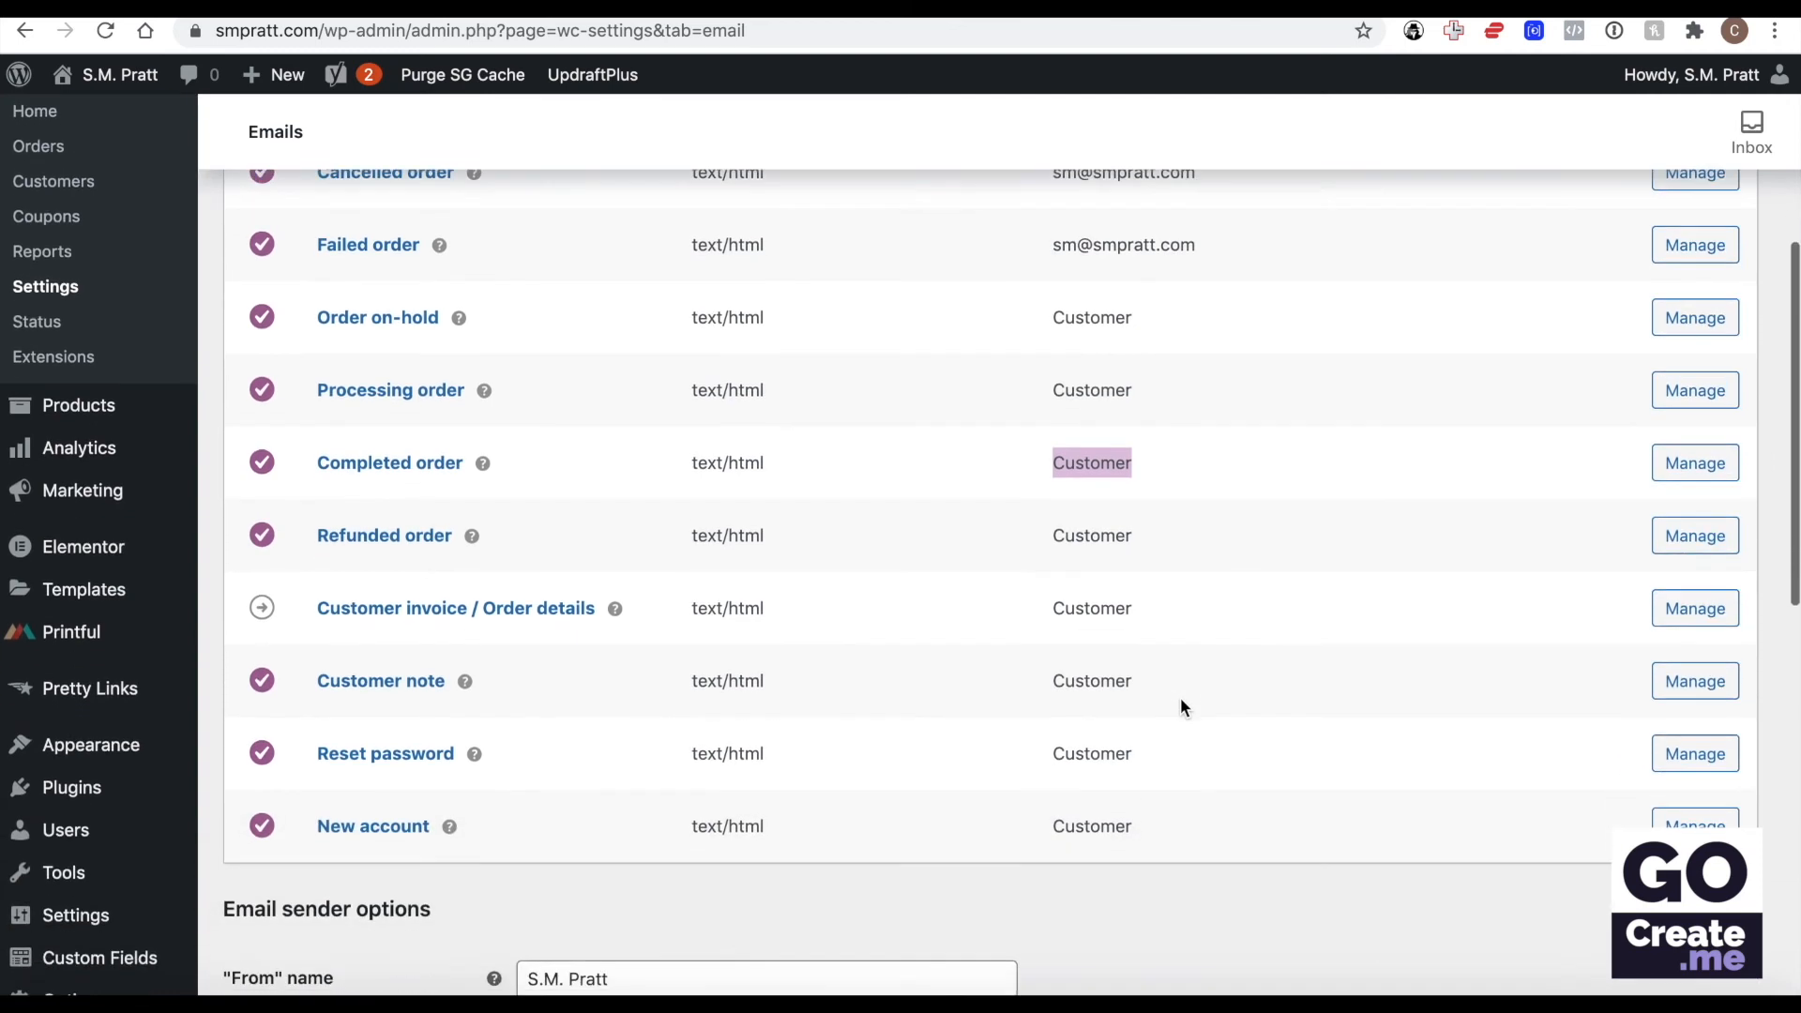
left_click_drag(1156, 681, 1079, 680)
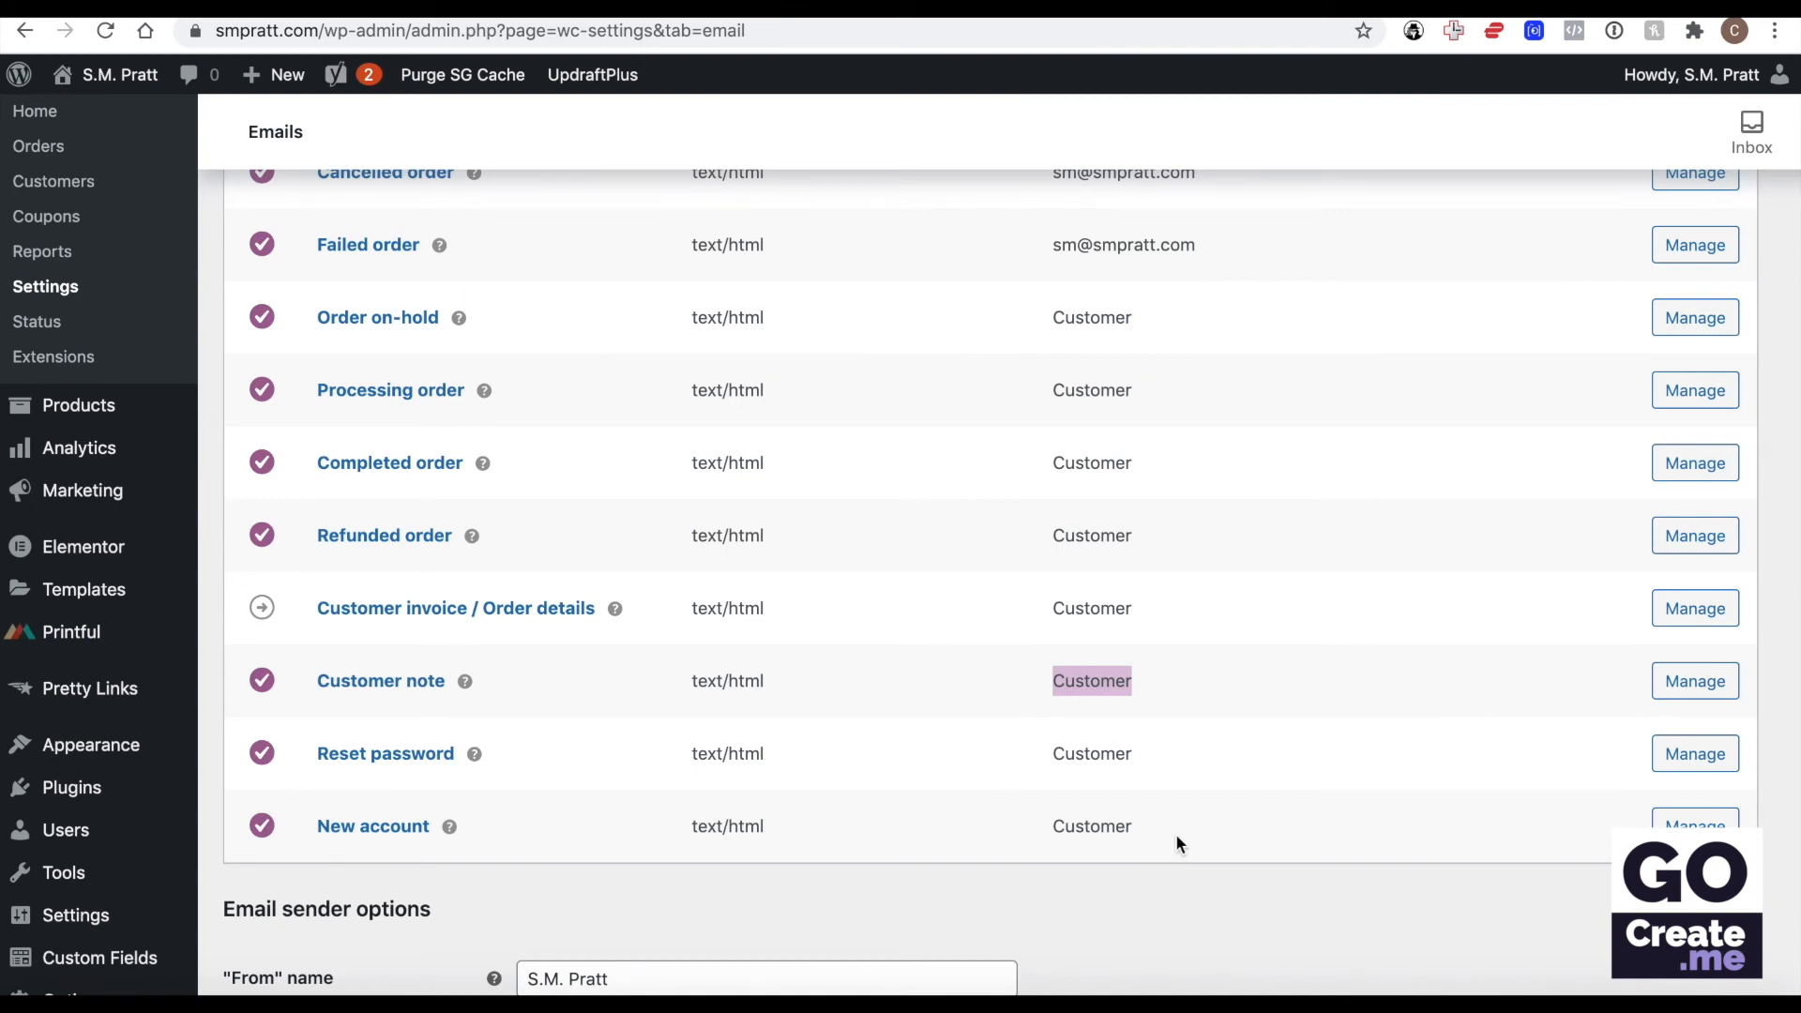
left_click_drag(1146, 826, 1052, 828)
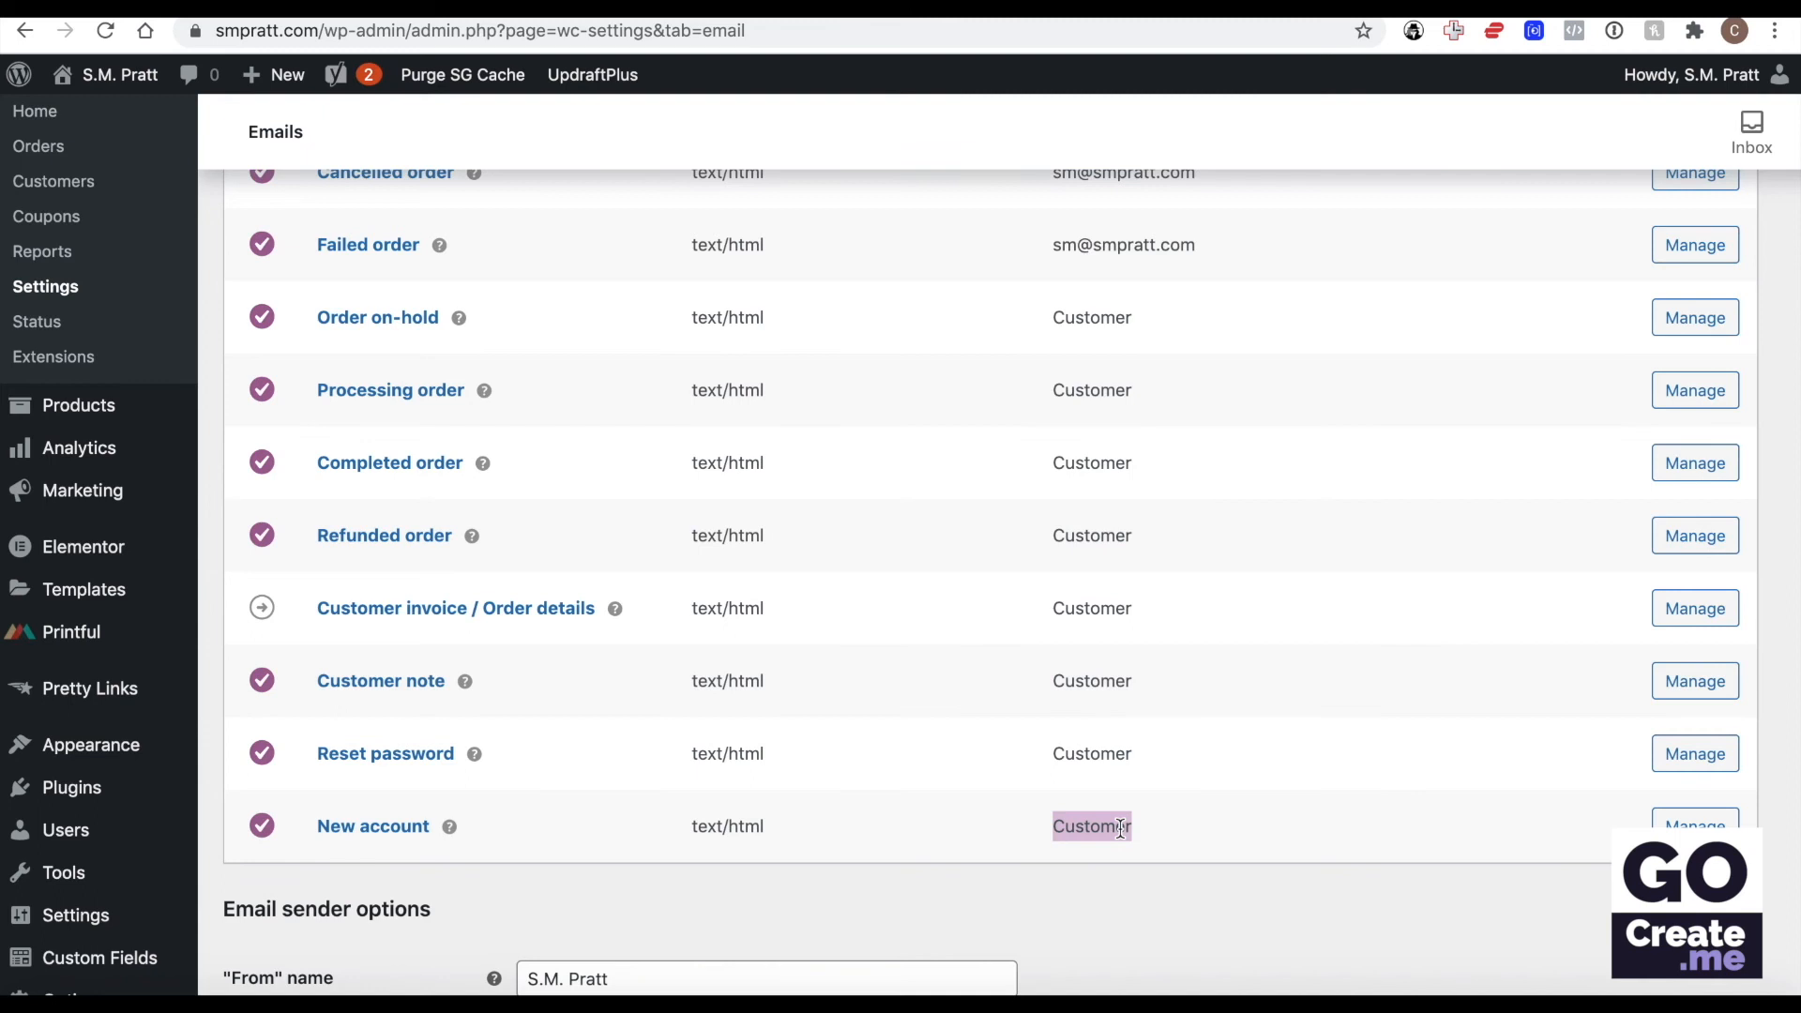
Review the email template options and the "From" name and "From" address under Email sender options.
scroll(1120, 828, "down", 5)
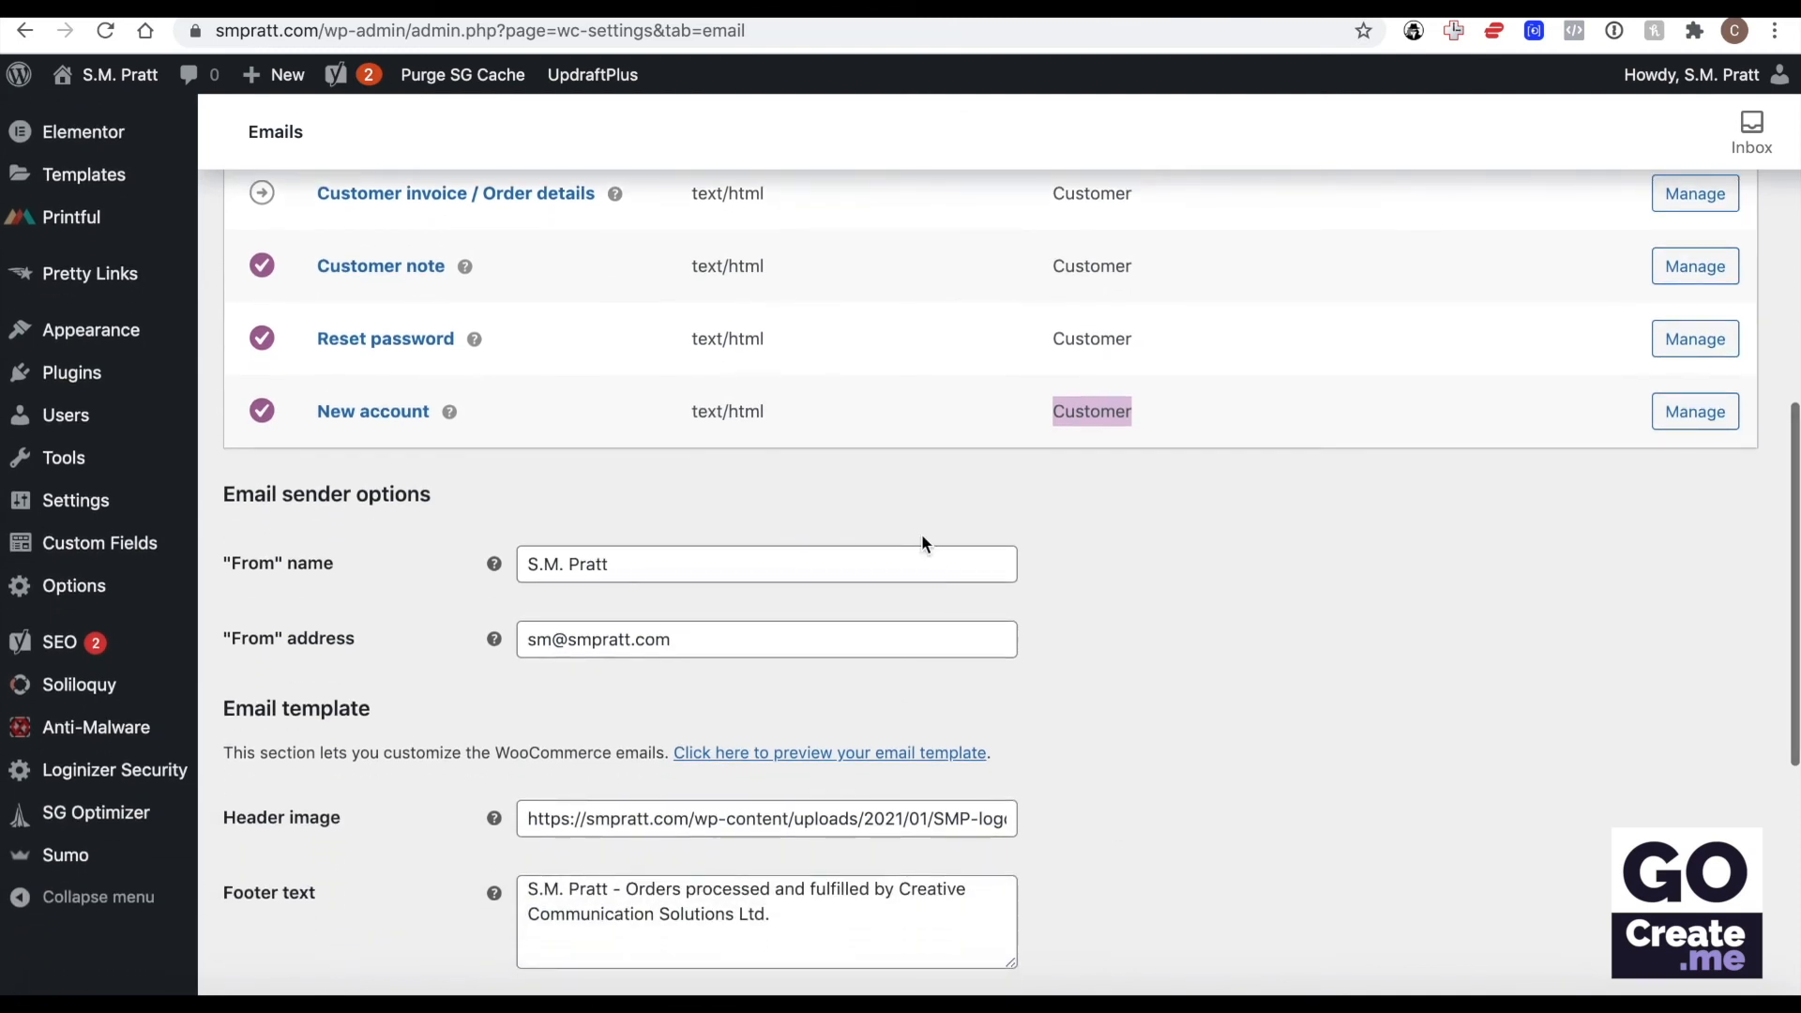
scroll(923, 542, "down", 5)
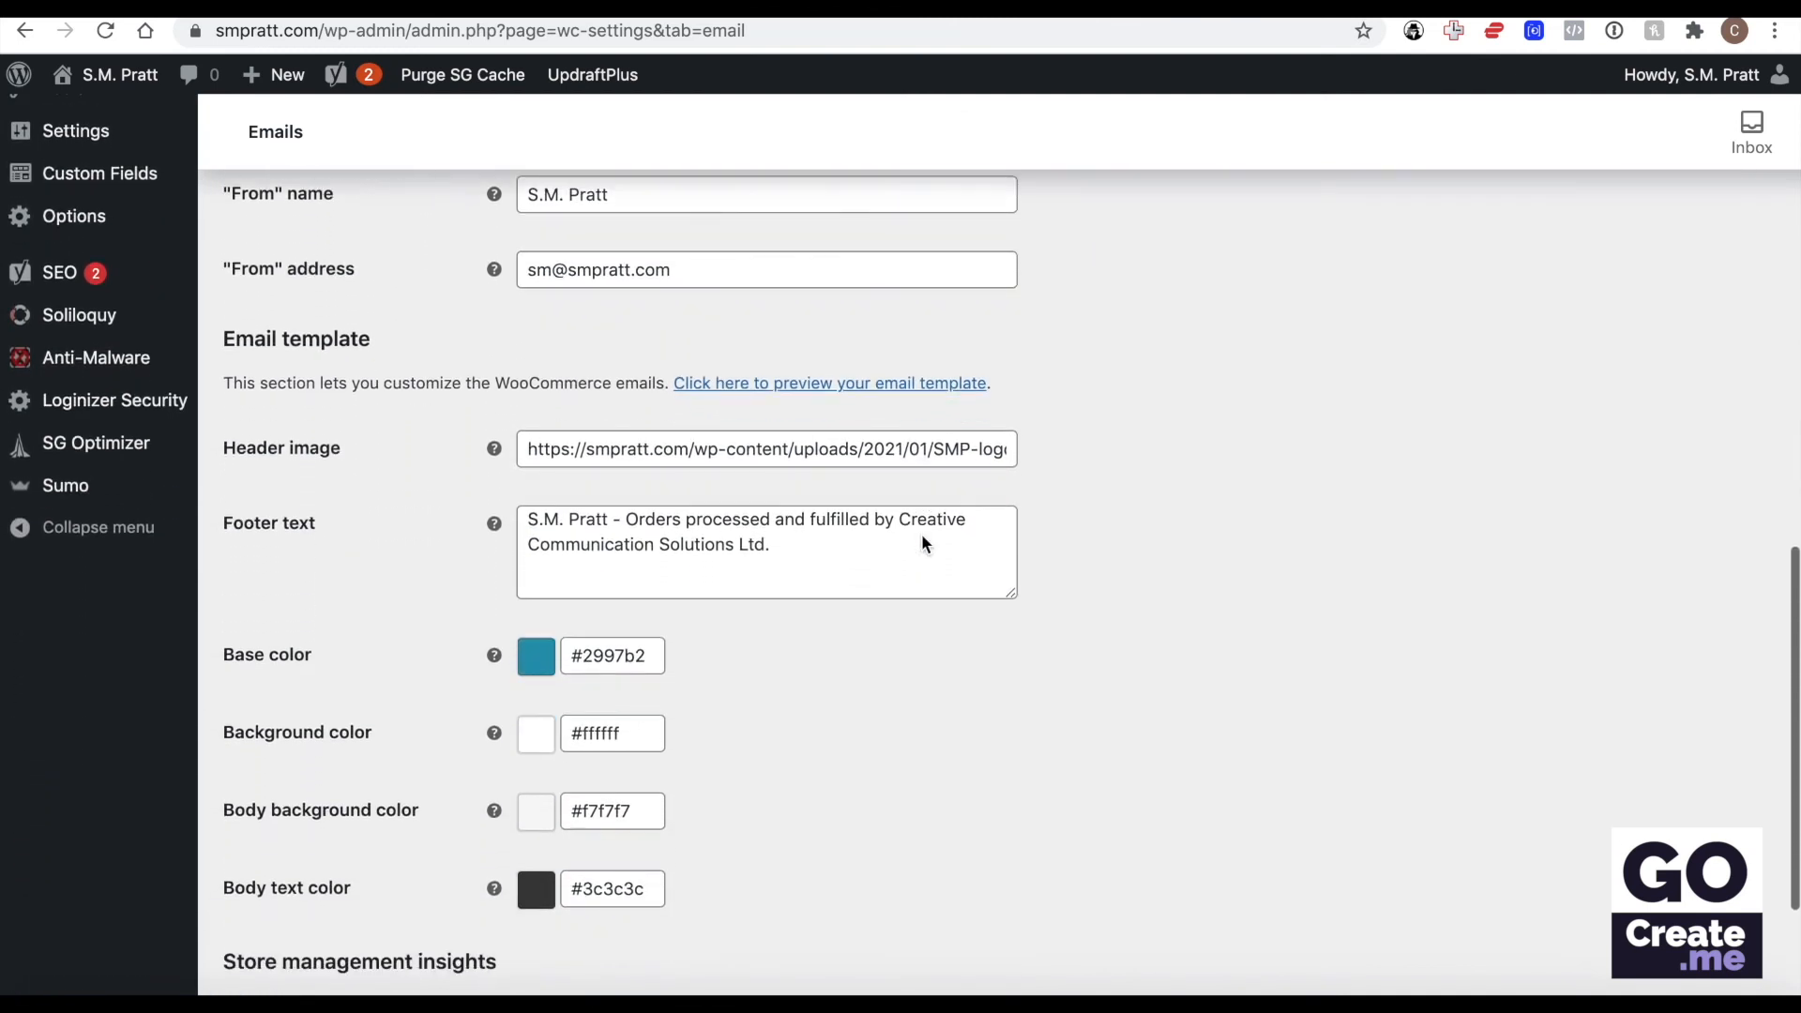
scroll(921, 542, "up", 2)
left_click(636, 276)
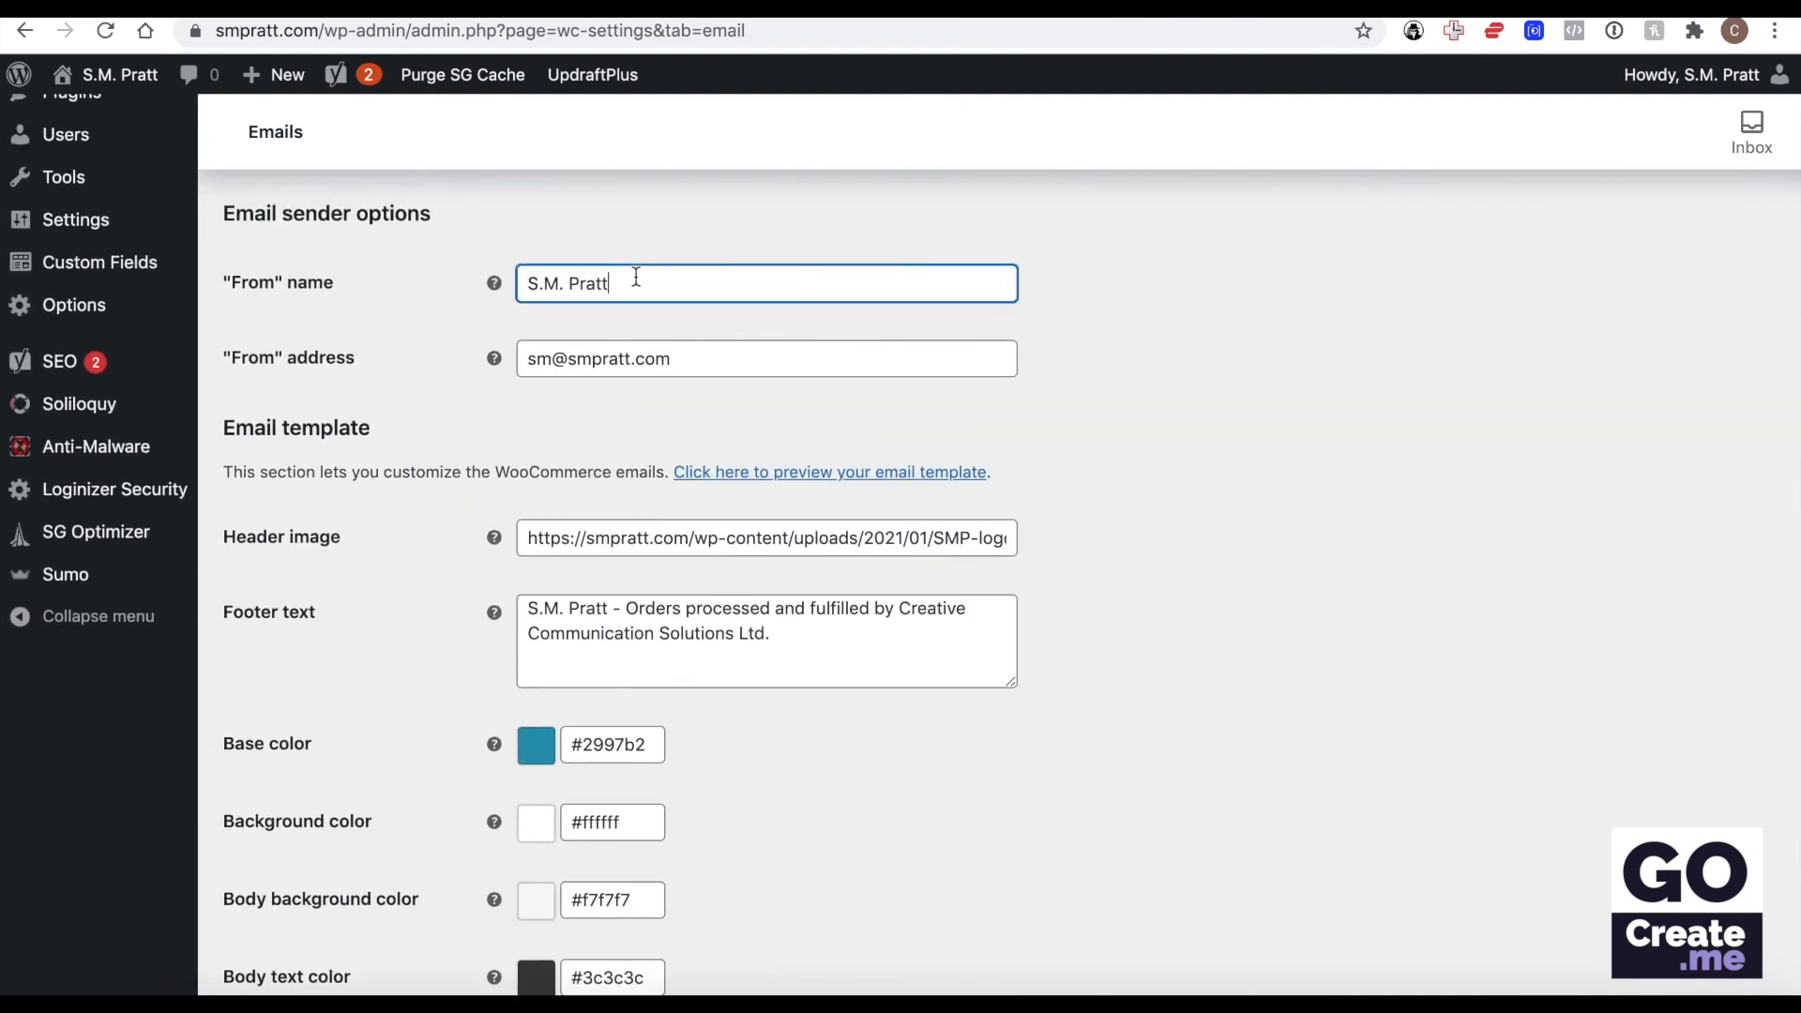
triple_click(636, 277)
triple_click(708, 355)
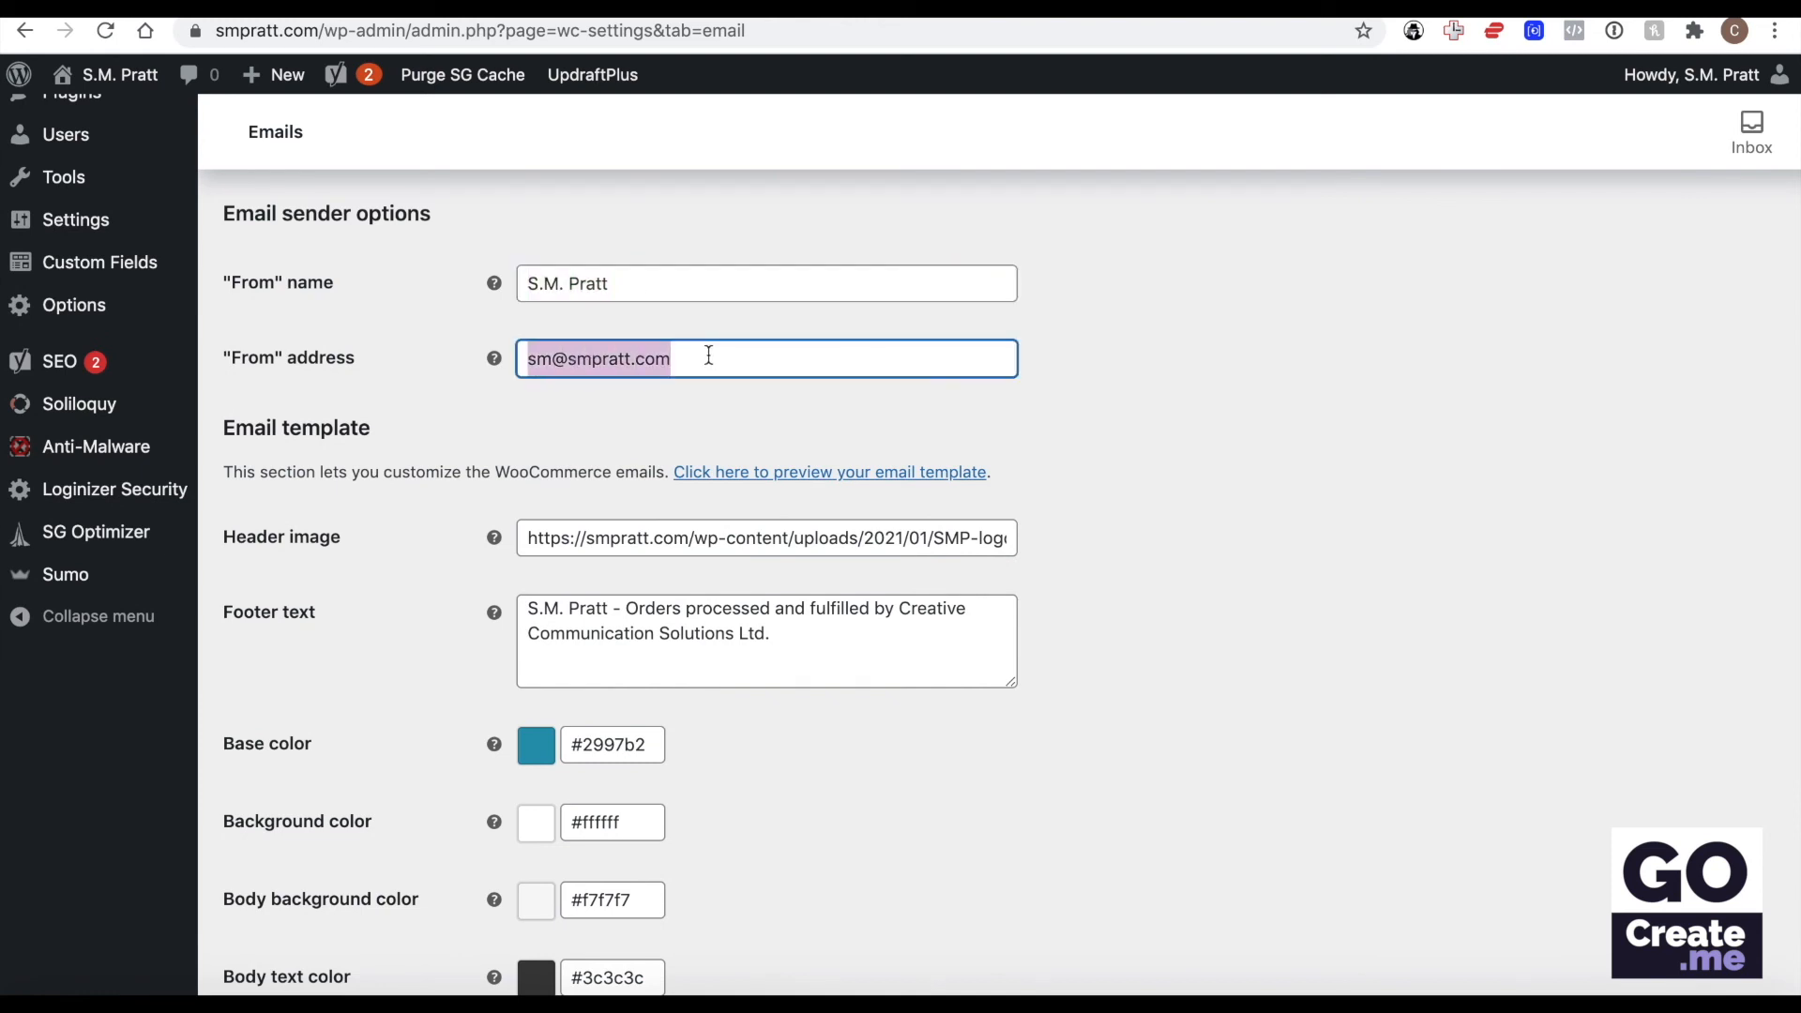
left_click(882, 291)
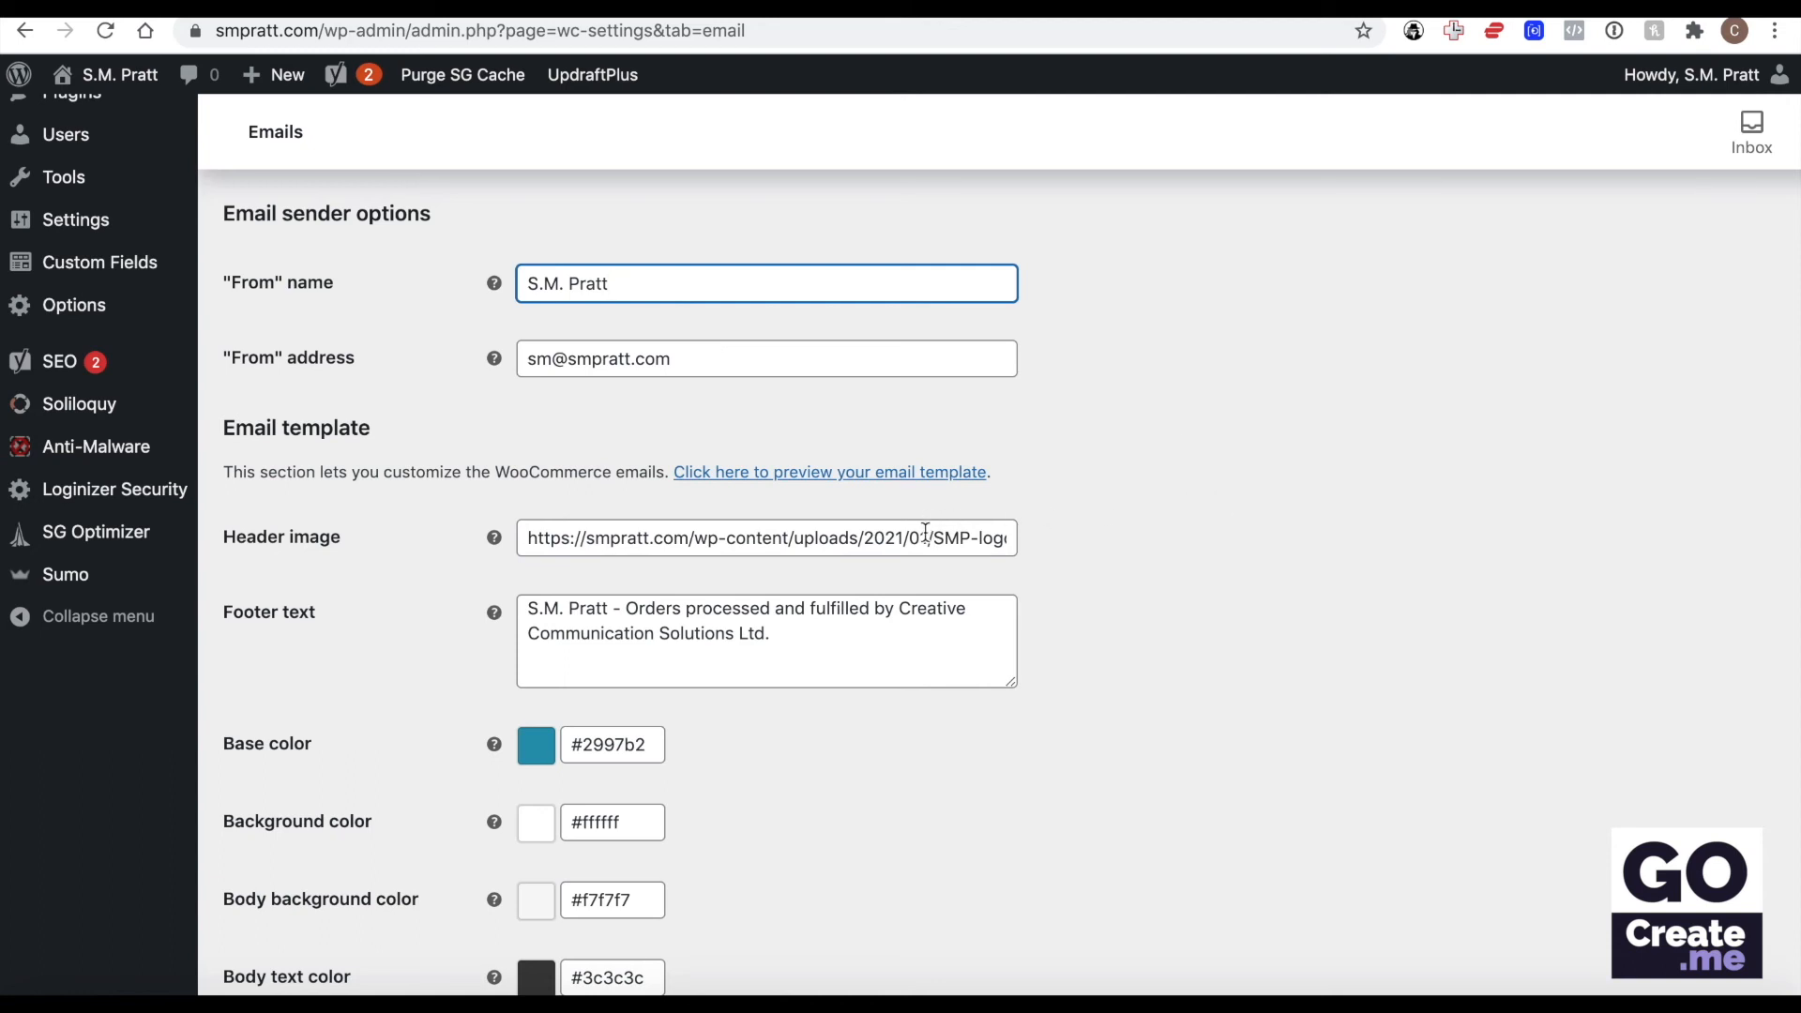
Preview the WooCommerce email template in a new tab and examine its header logo, body and footer.
right_click(864, 471)
left_click(1169, 269)
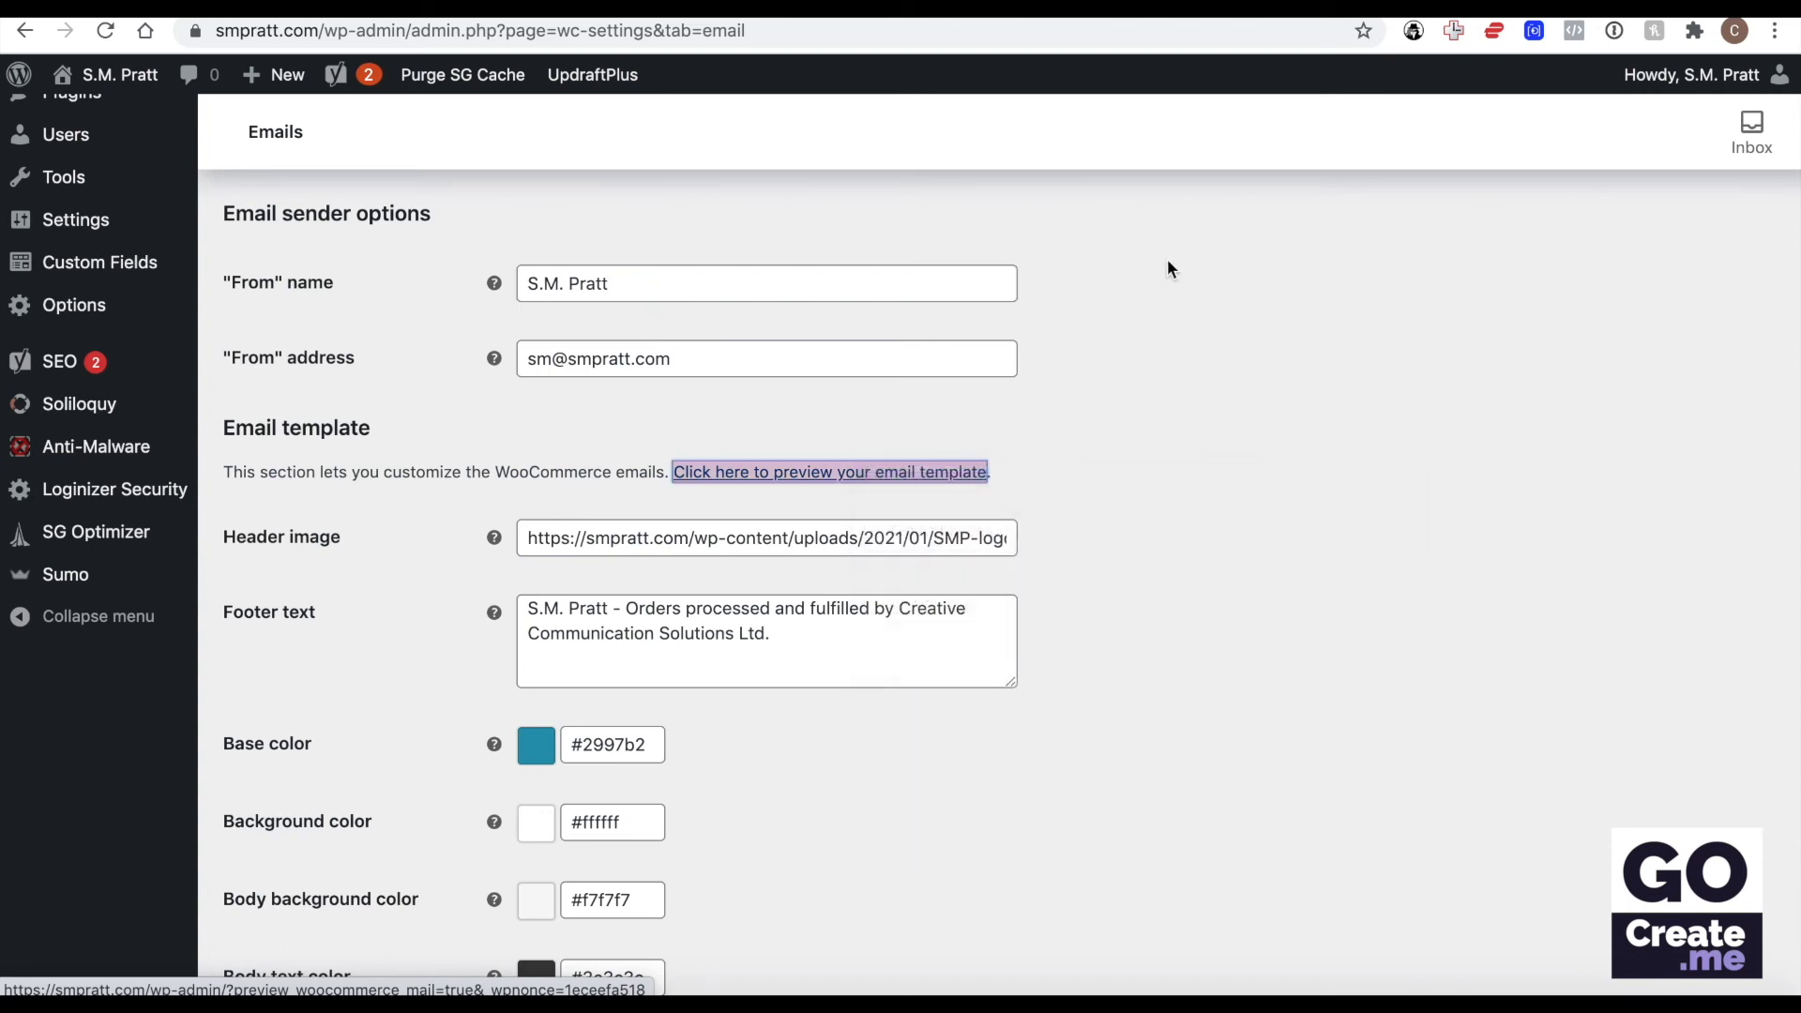
left_click(1454, 5)
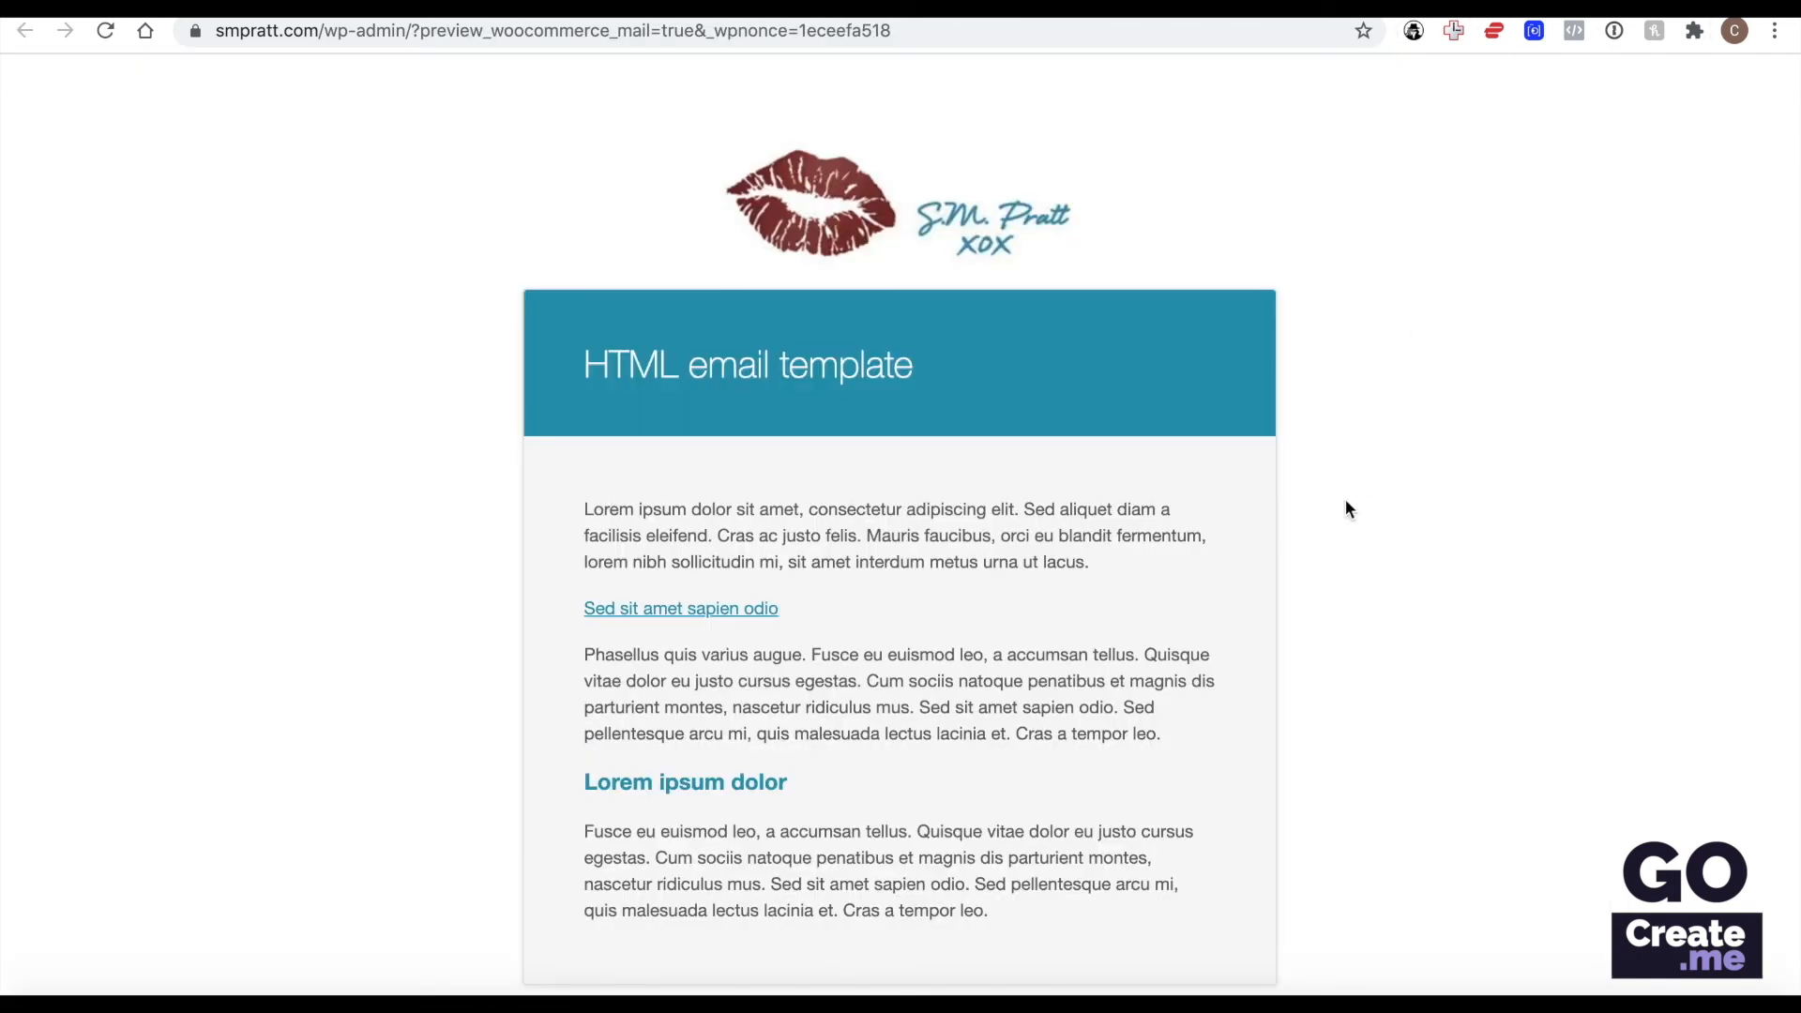
scroll(1370, 388, "down", 3)
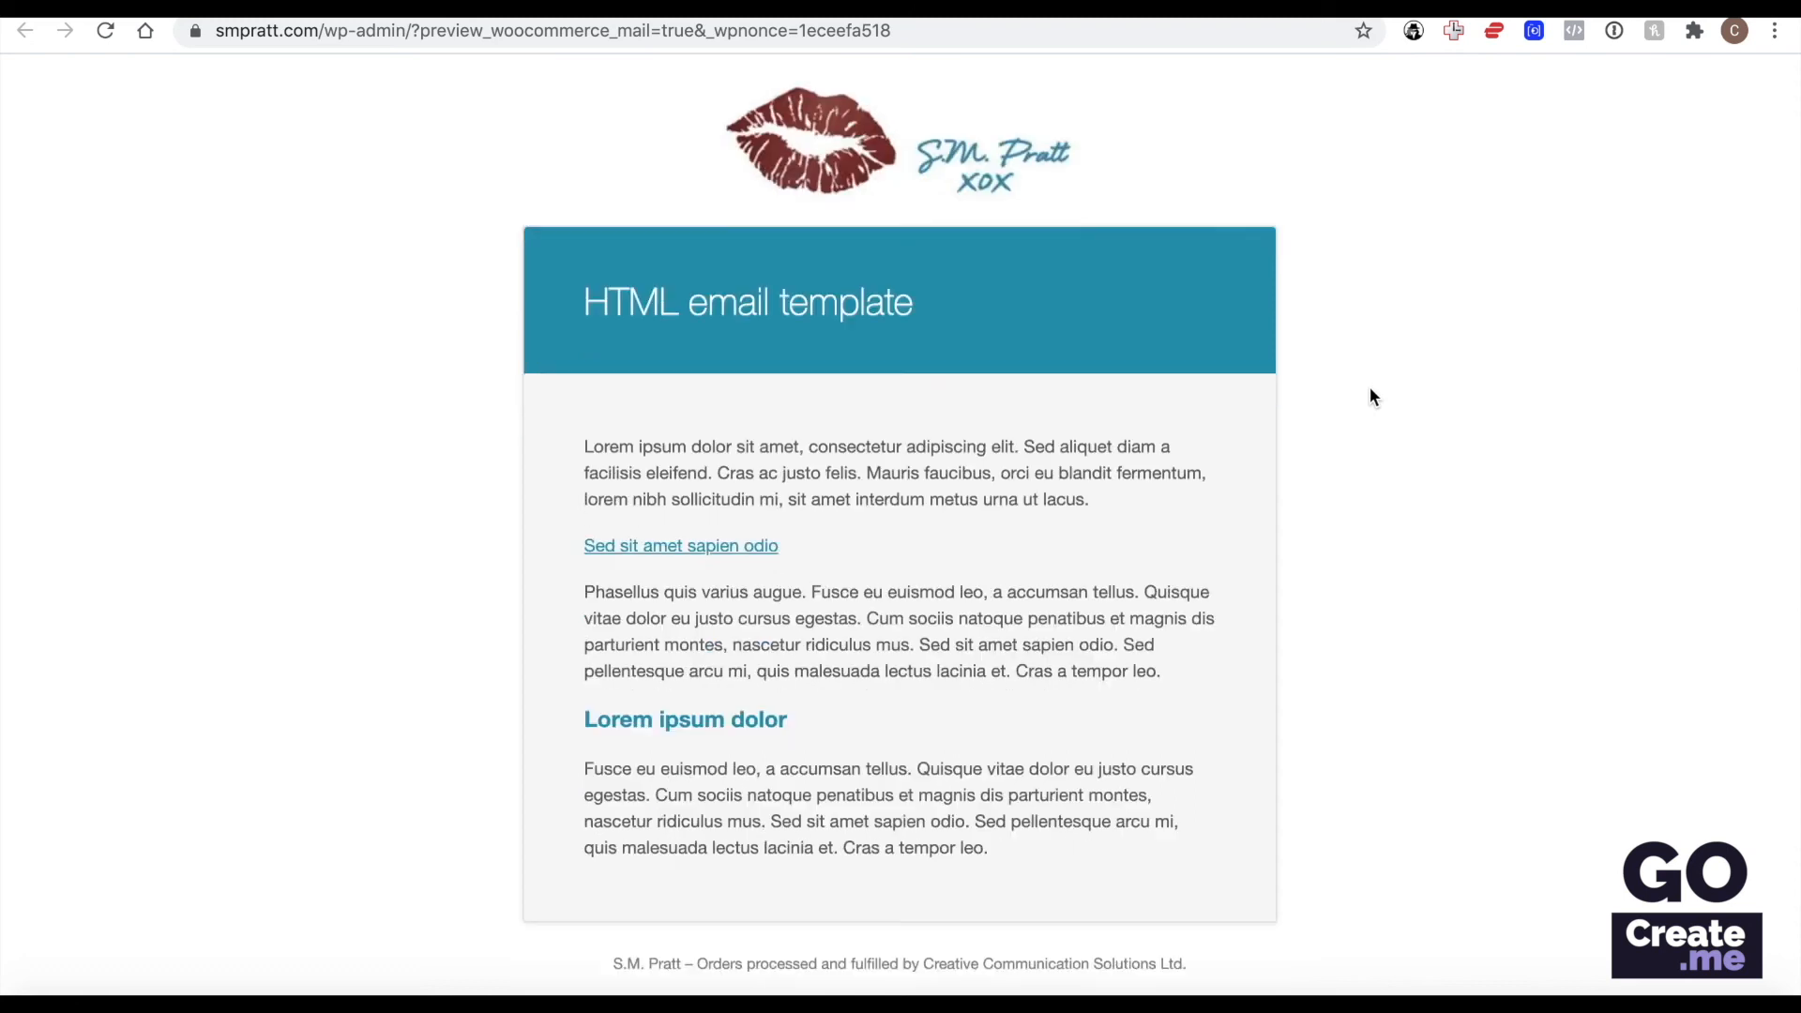
scroll(1369, 388, "up", 2)
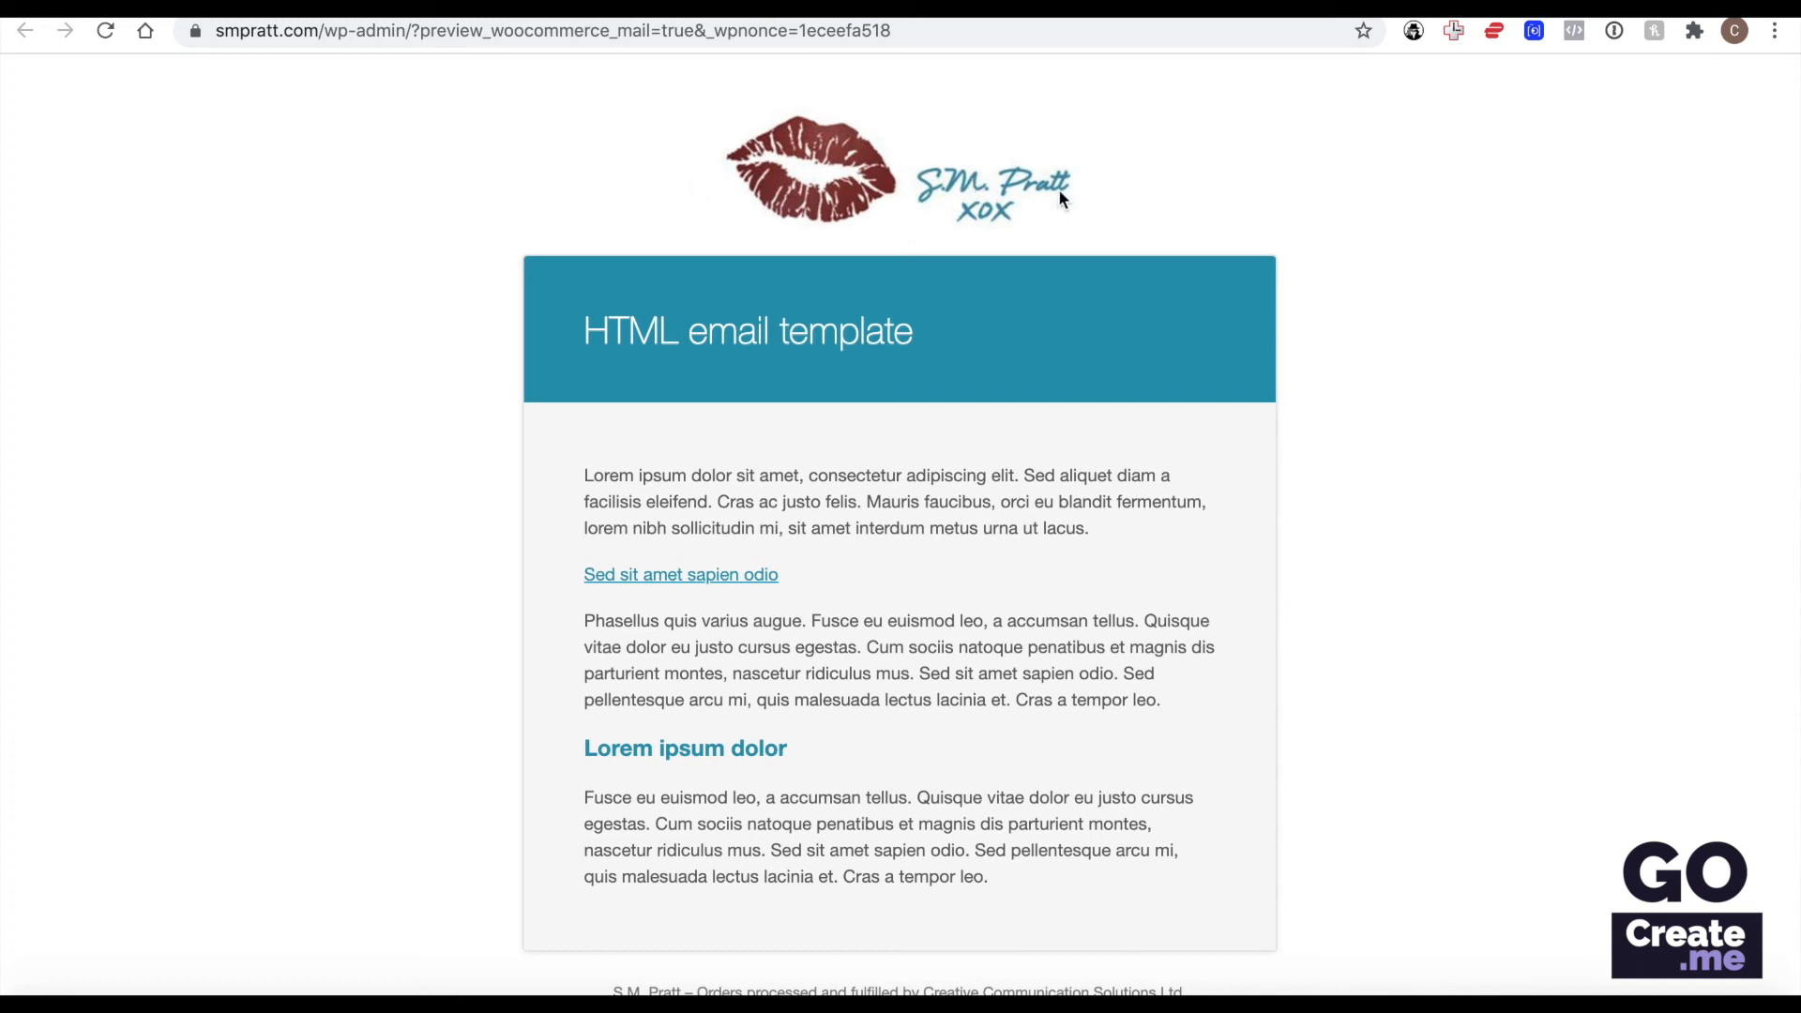
scroll(1097, 306, "down", 3)
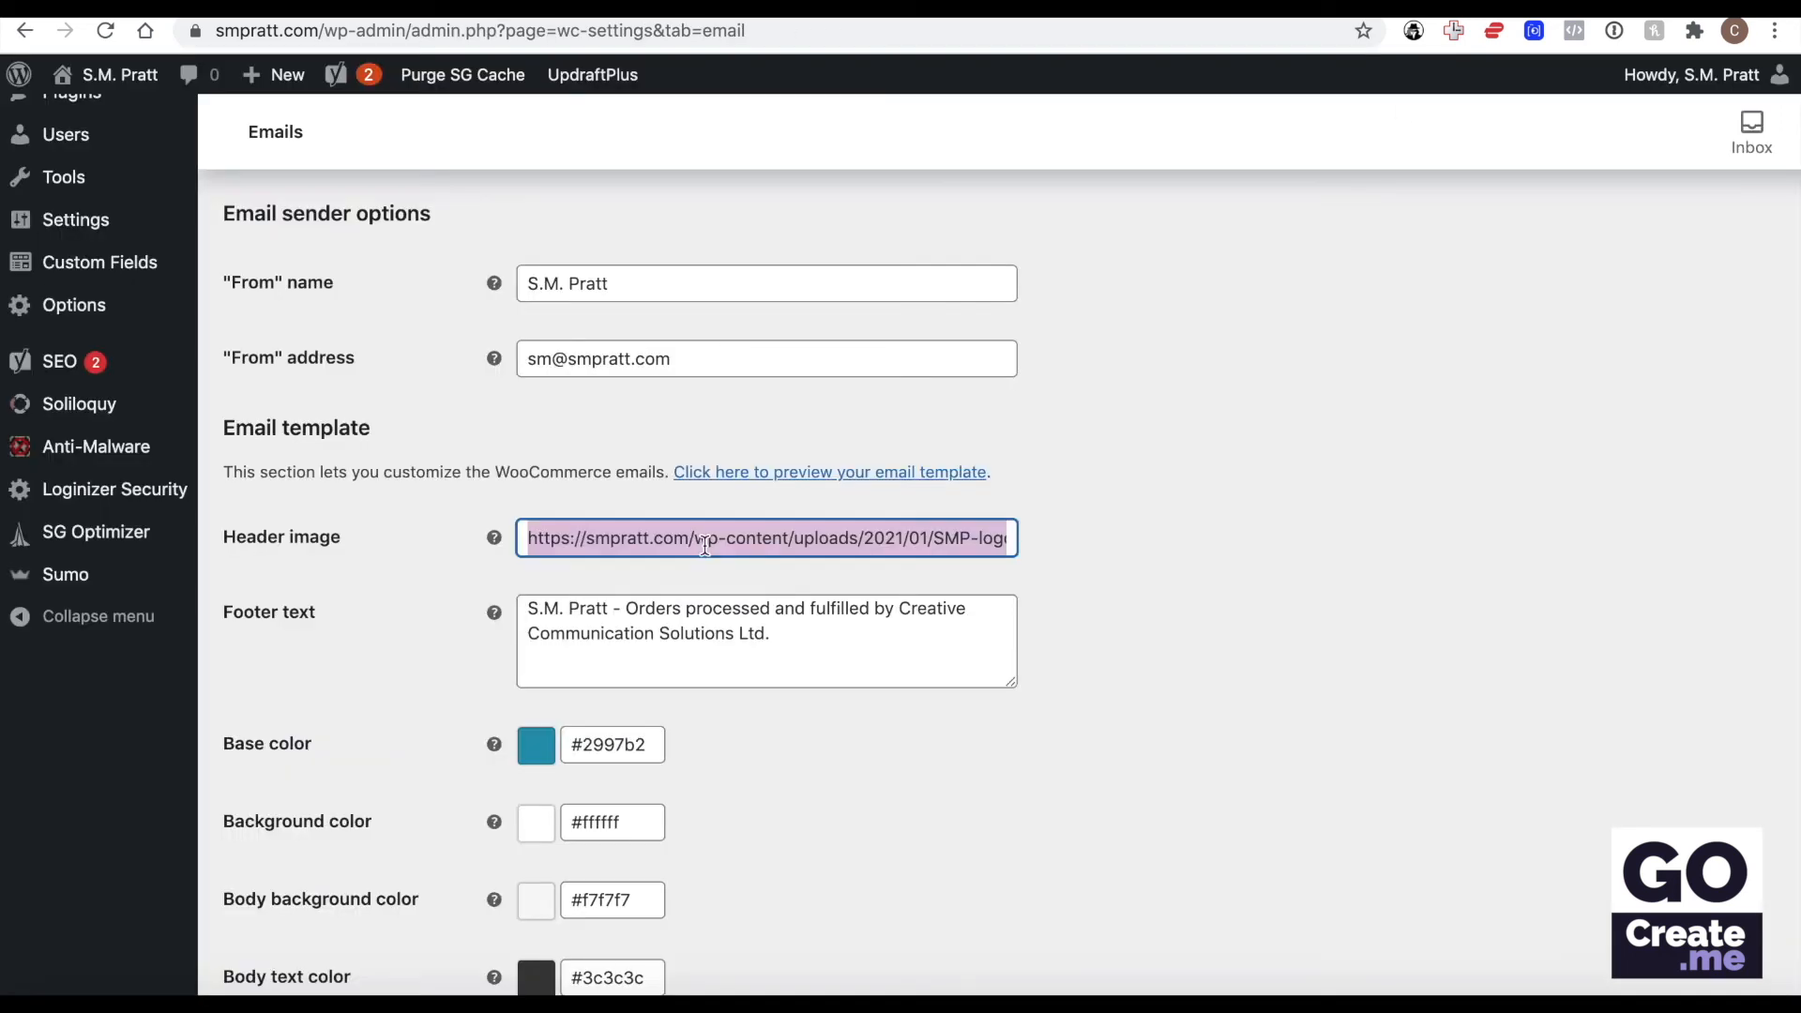
Open the Media Library in a new tab and inspect the dimensions and file URL of the SMP-logo-email image.
scroll(405, 594, "up", 6)
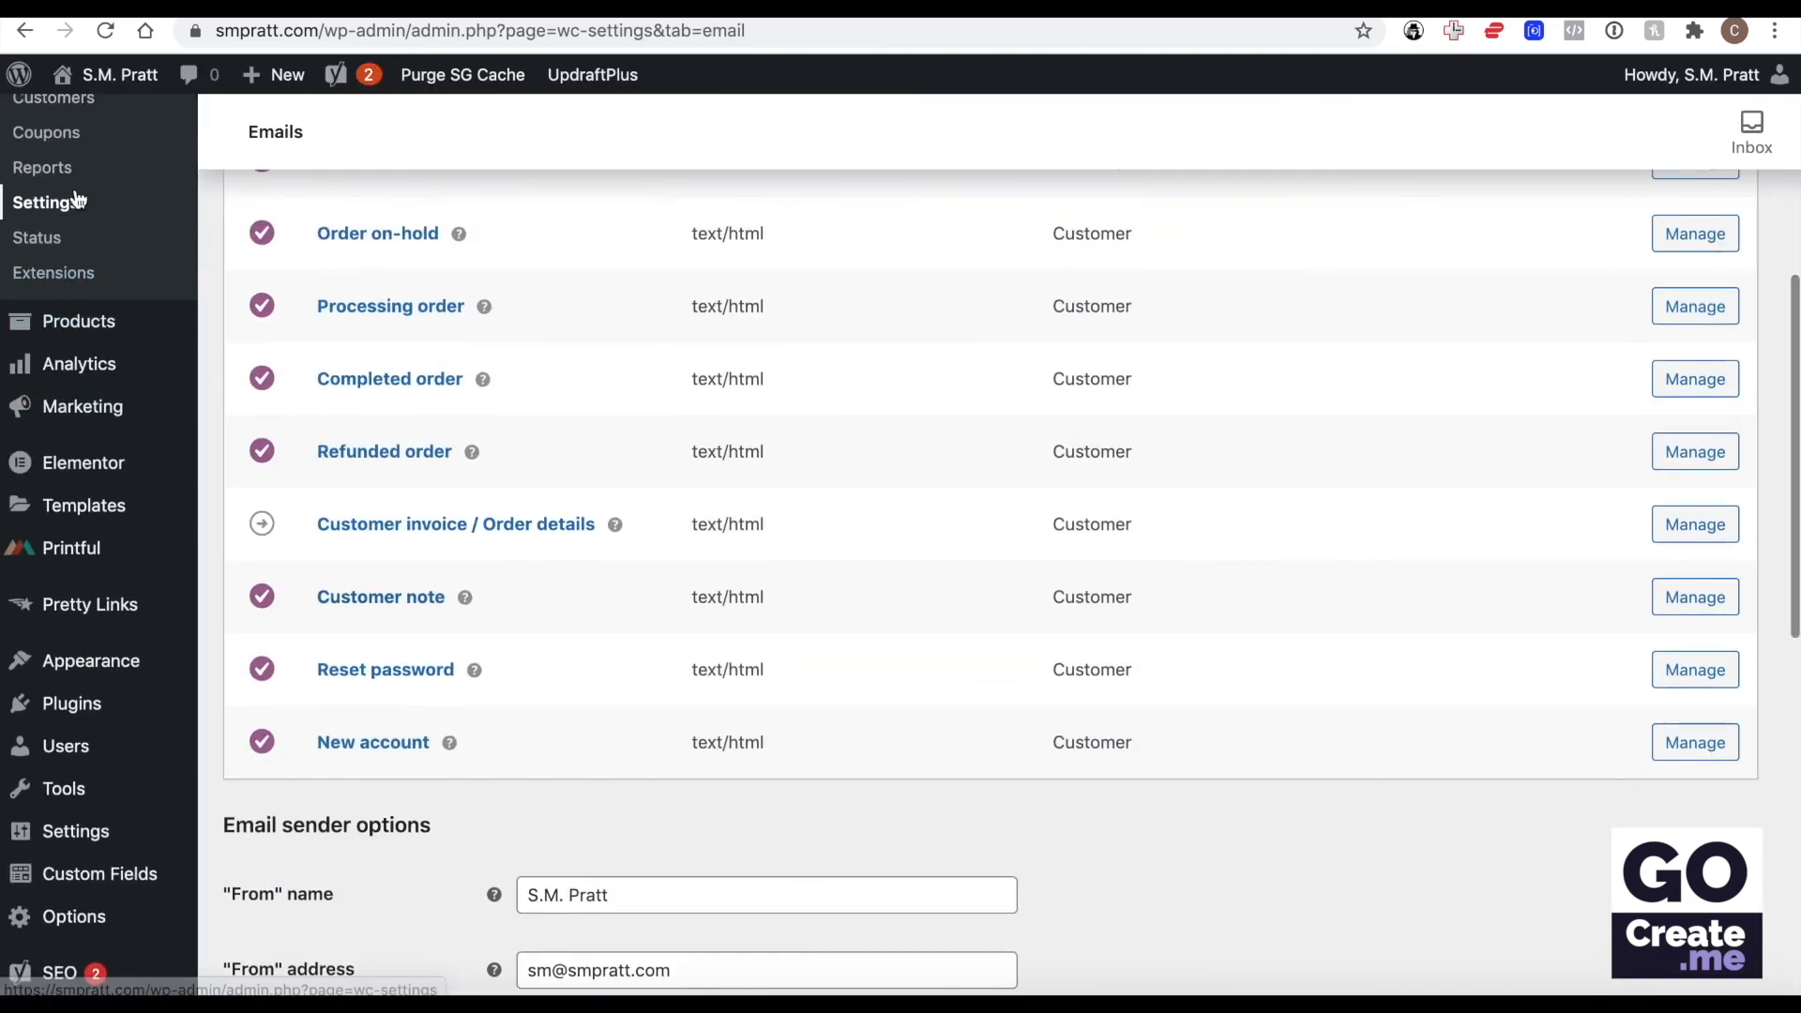
scroll(78, 198, "up", 5)
left_click(68, 230)
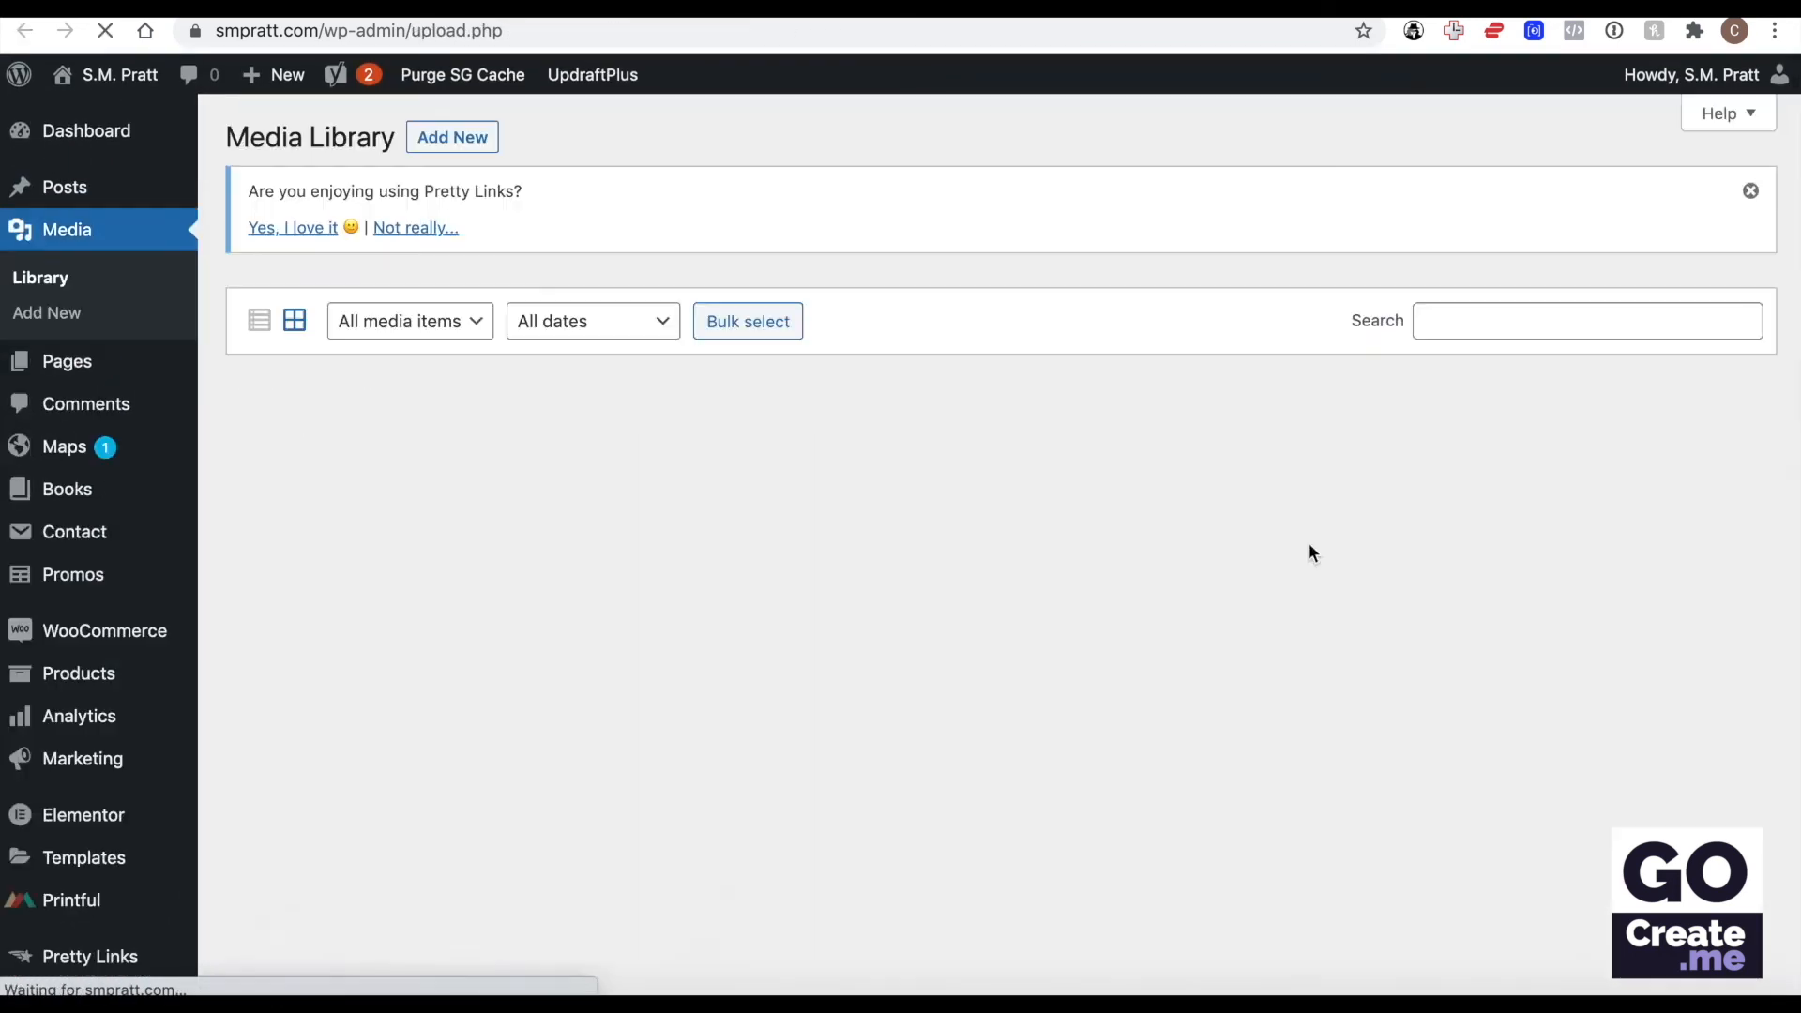
scroll(1310, 548, "down", 15)
left_click(1718, 375)
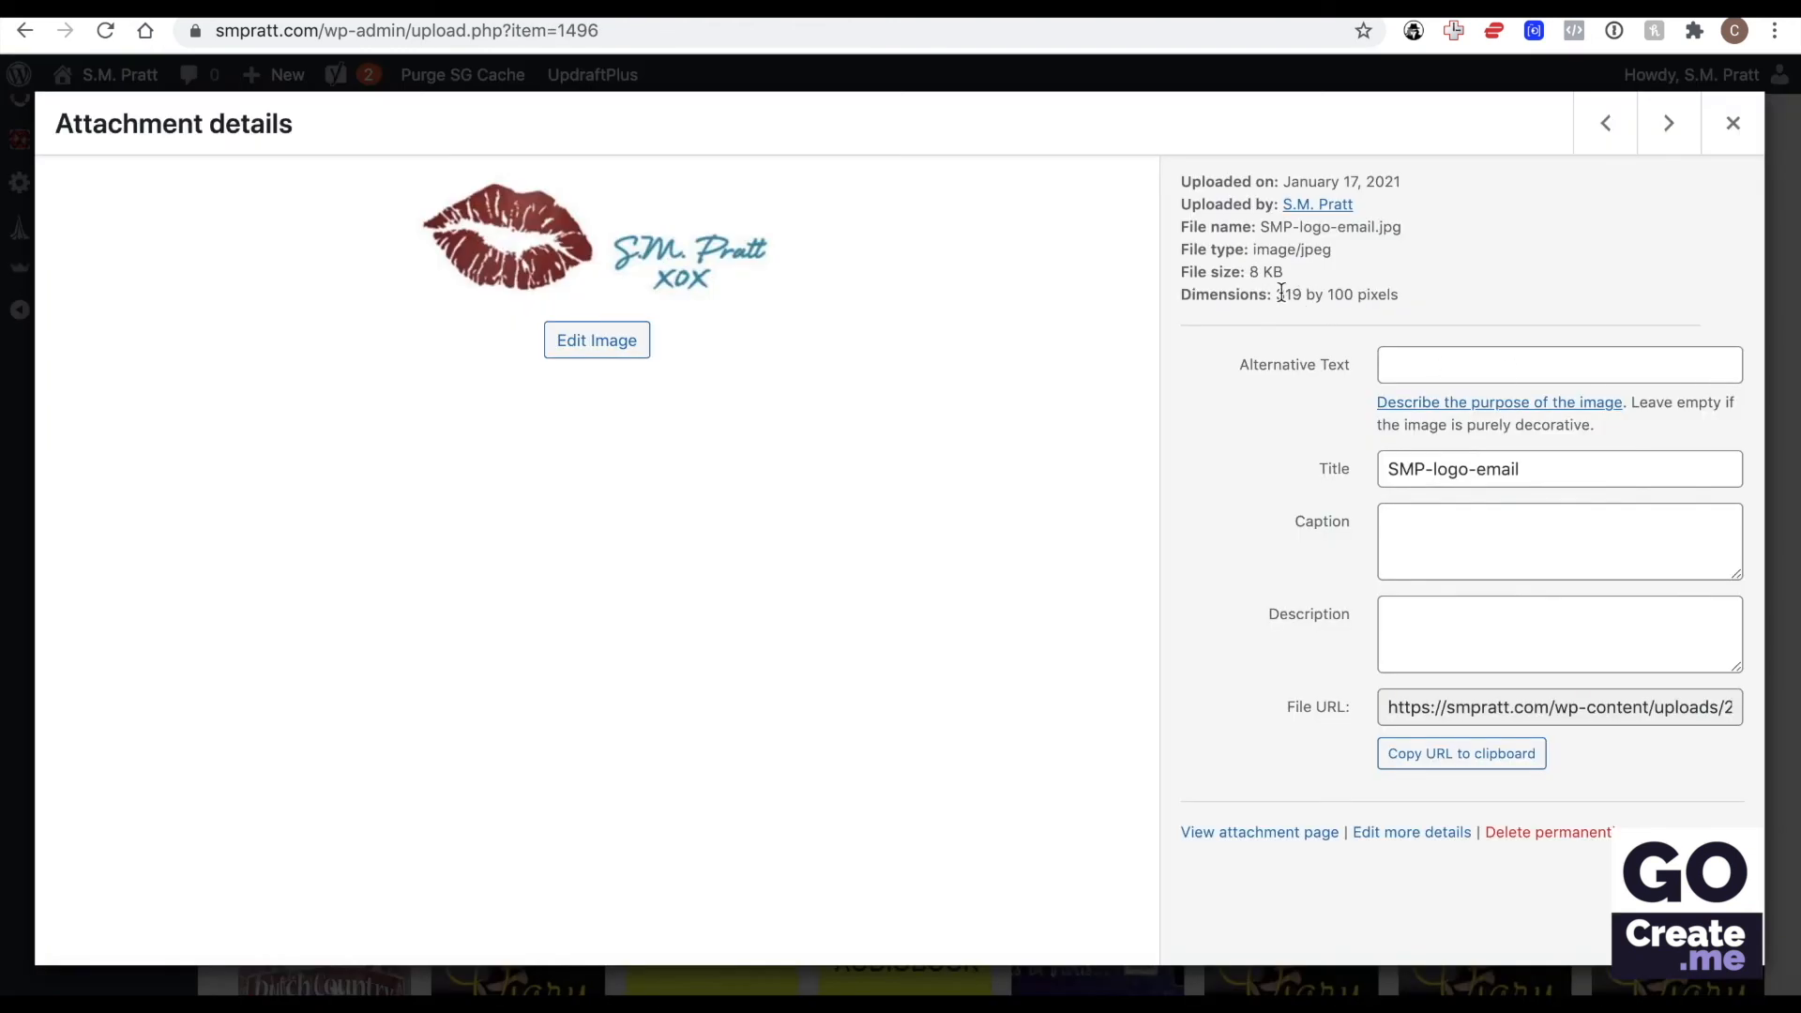
left_click_drag(1276, 294, 1358, 302)
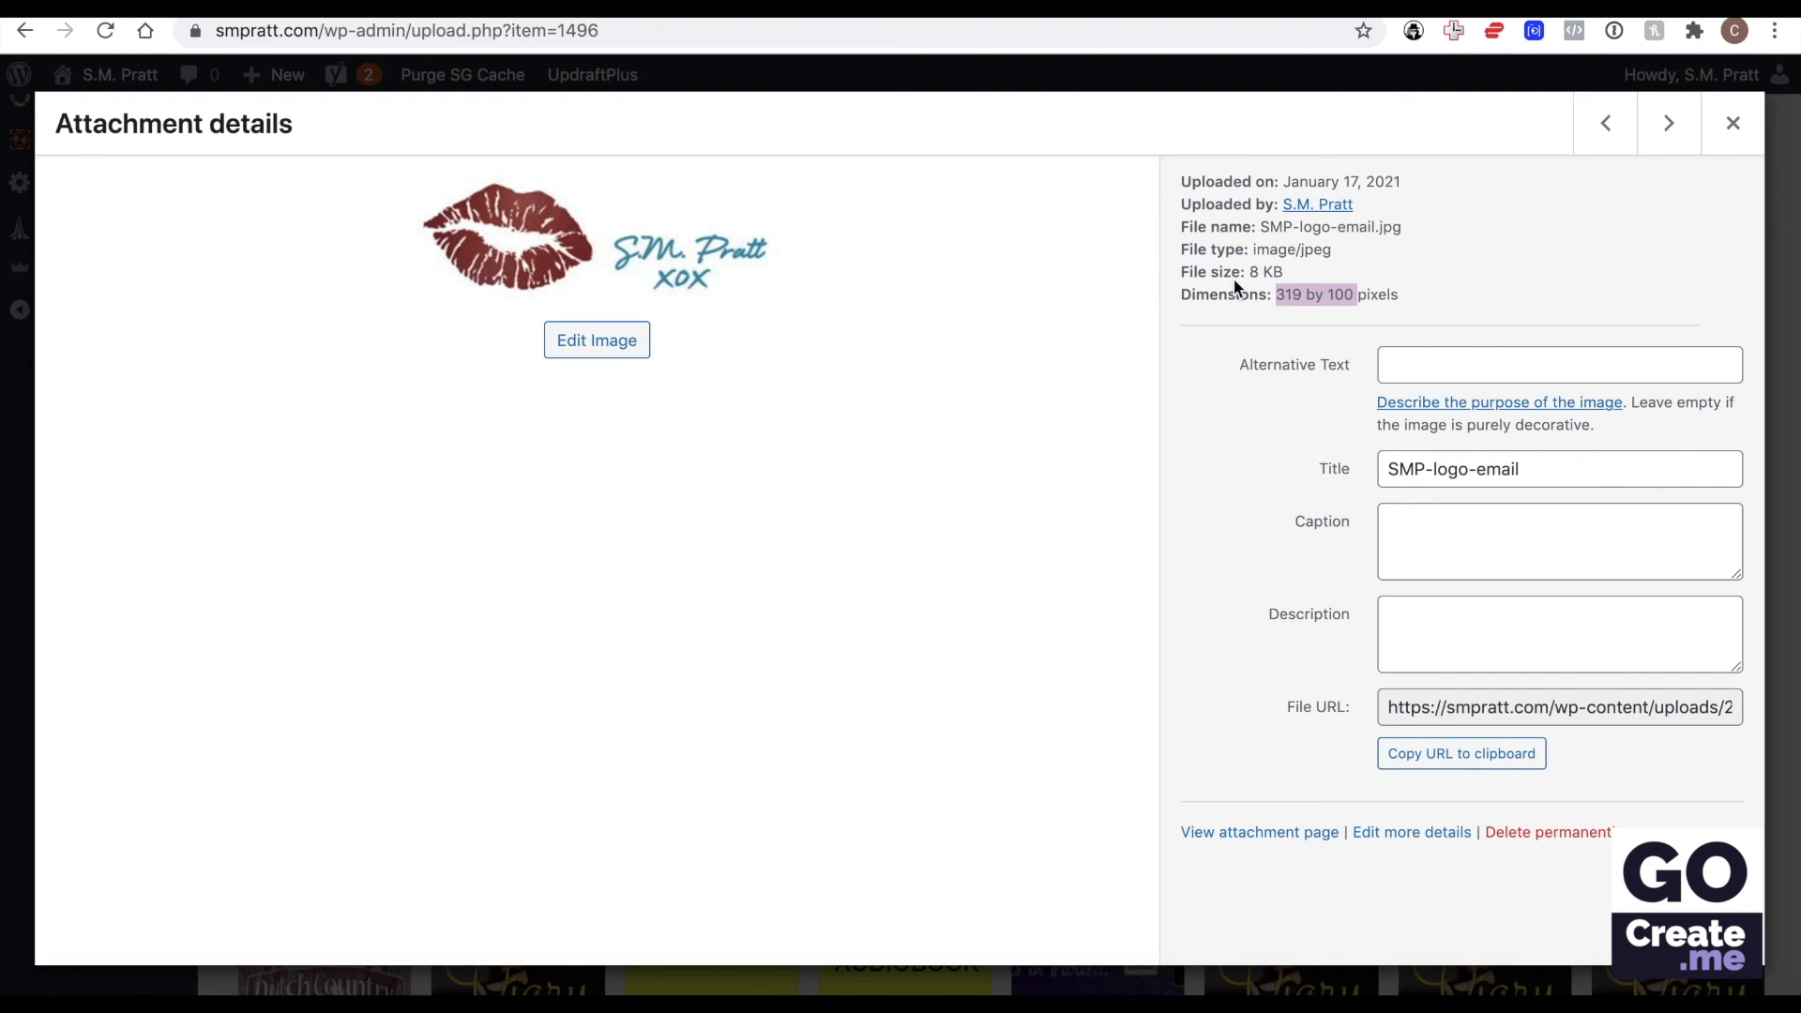
left_click(1478, 703)
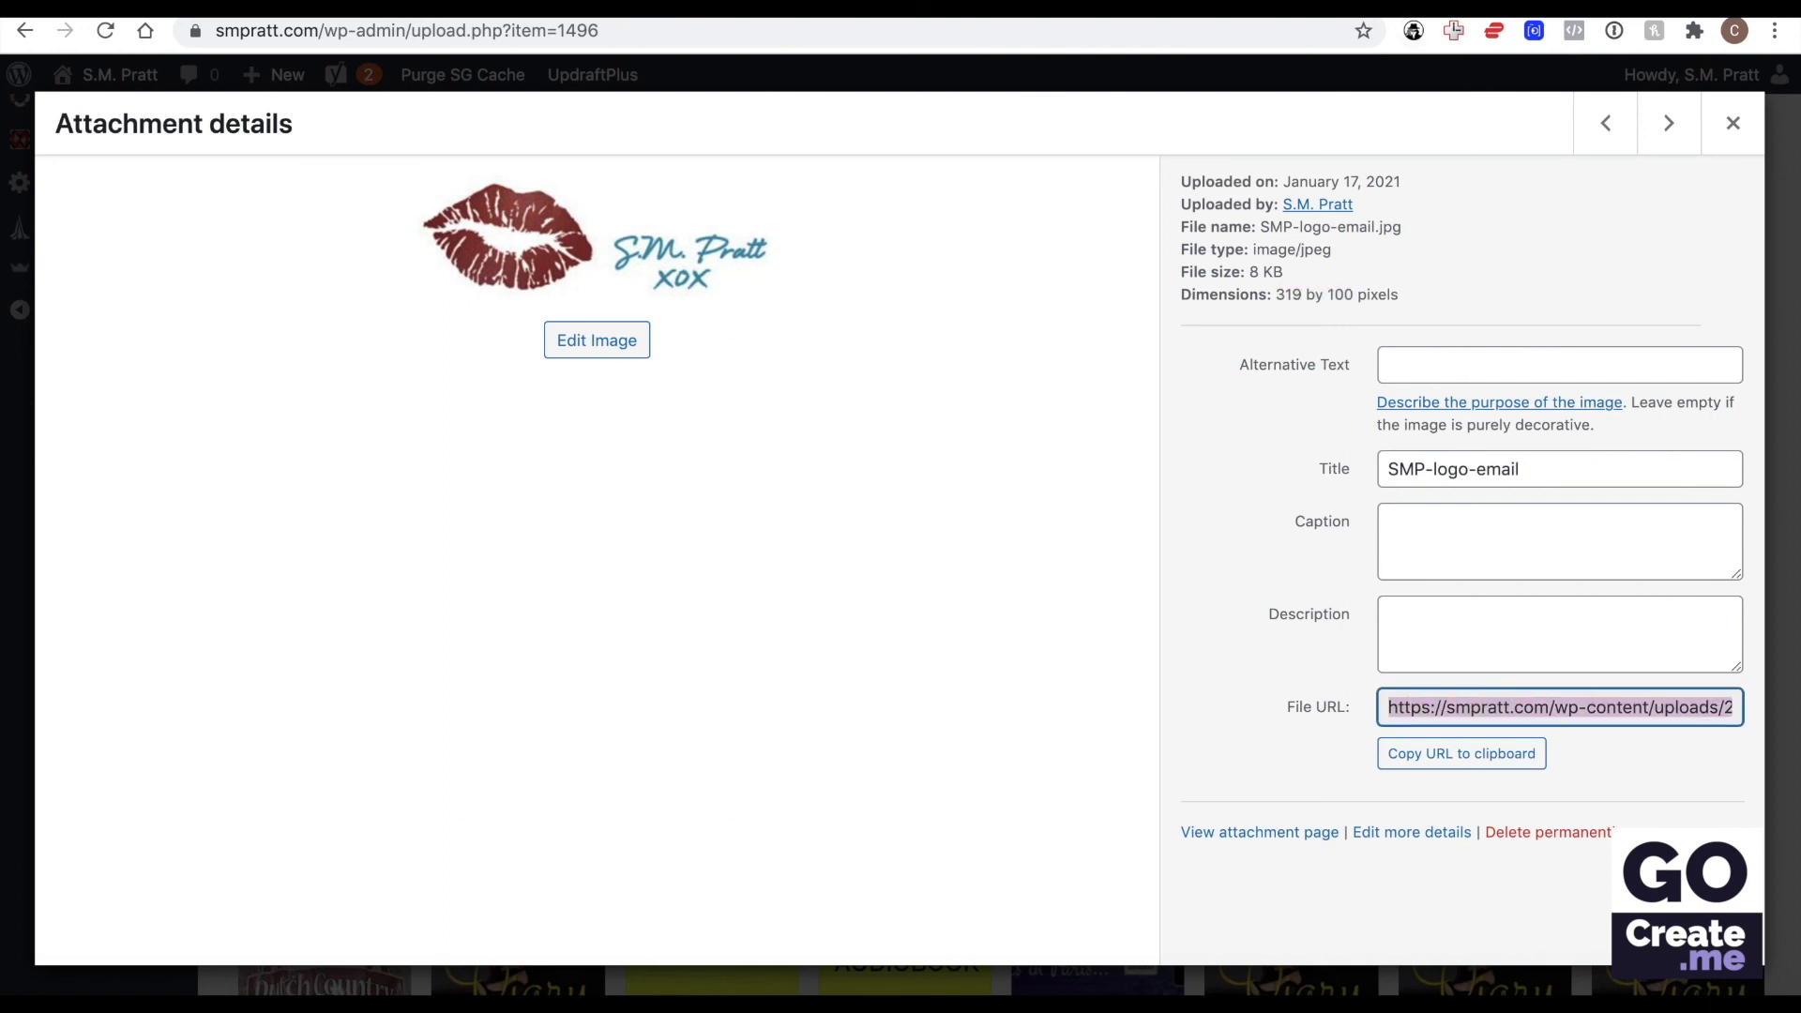
Return to the Emails settings and inspect the Header image URL and Footer text of the email template.
left_click(1463, 8)
left_click(1332, 8)
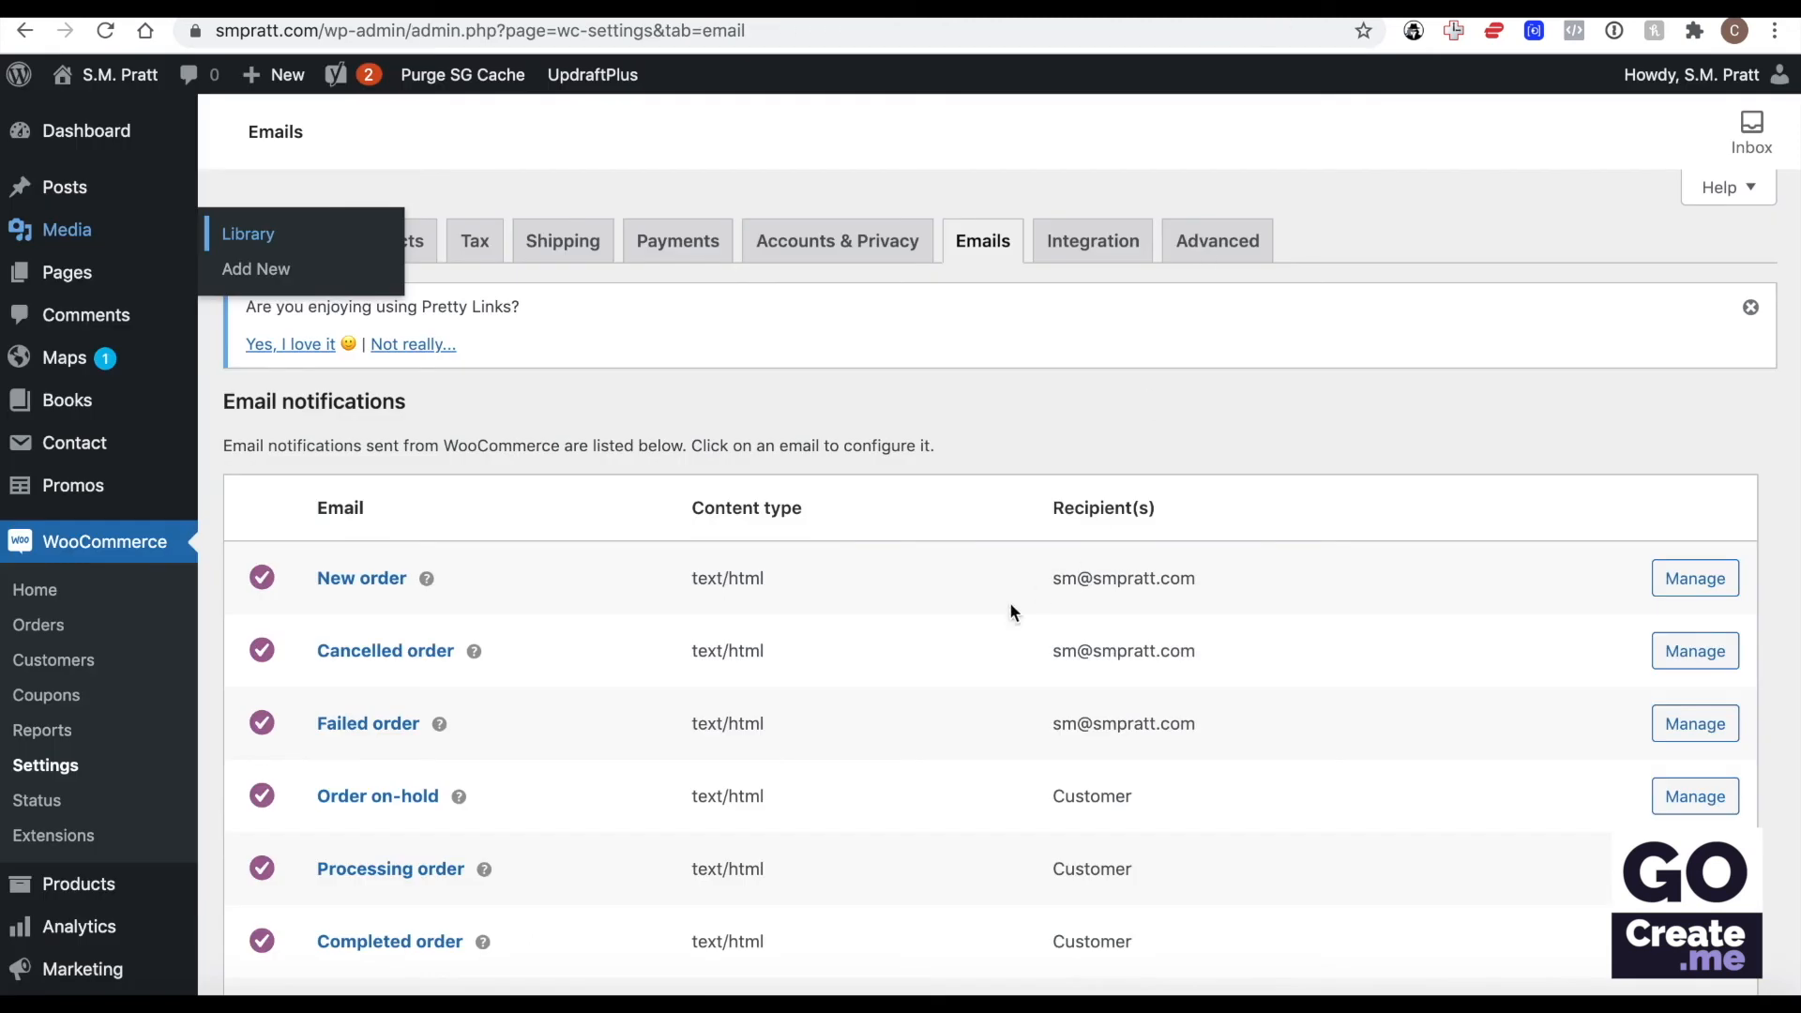
scroll(1122, 482, "down", 10)
scroll(1118, 482, "down", 3)
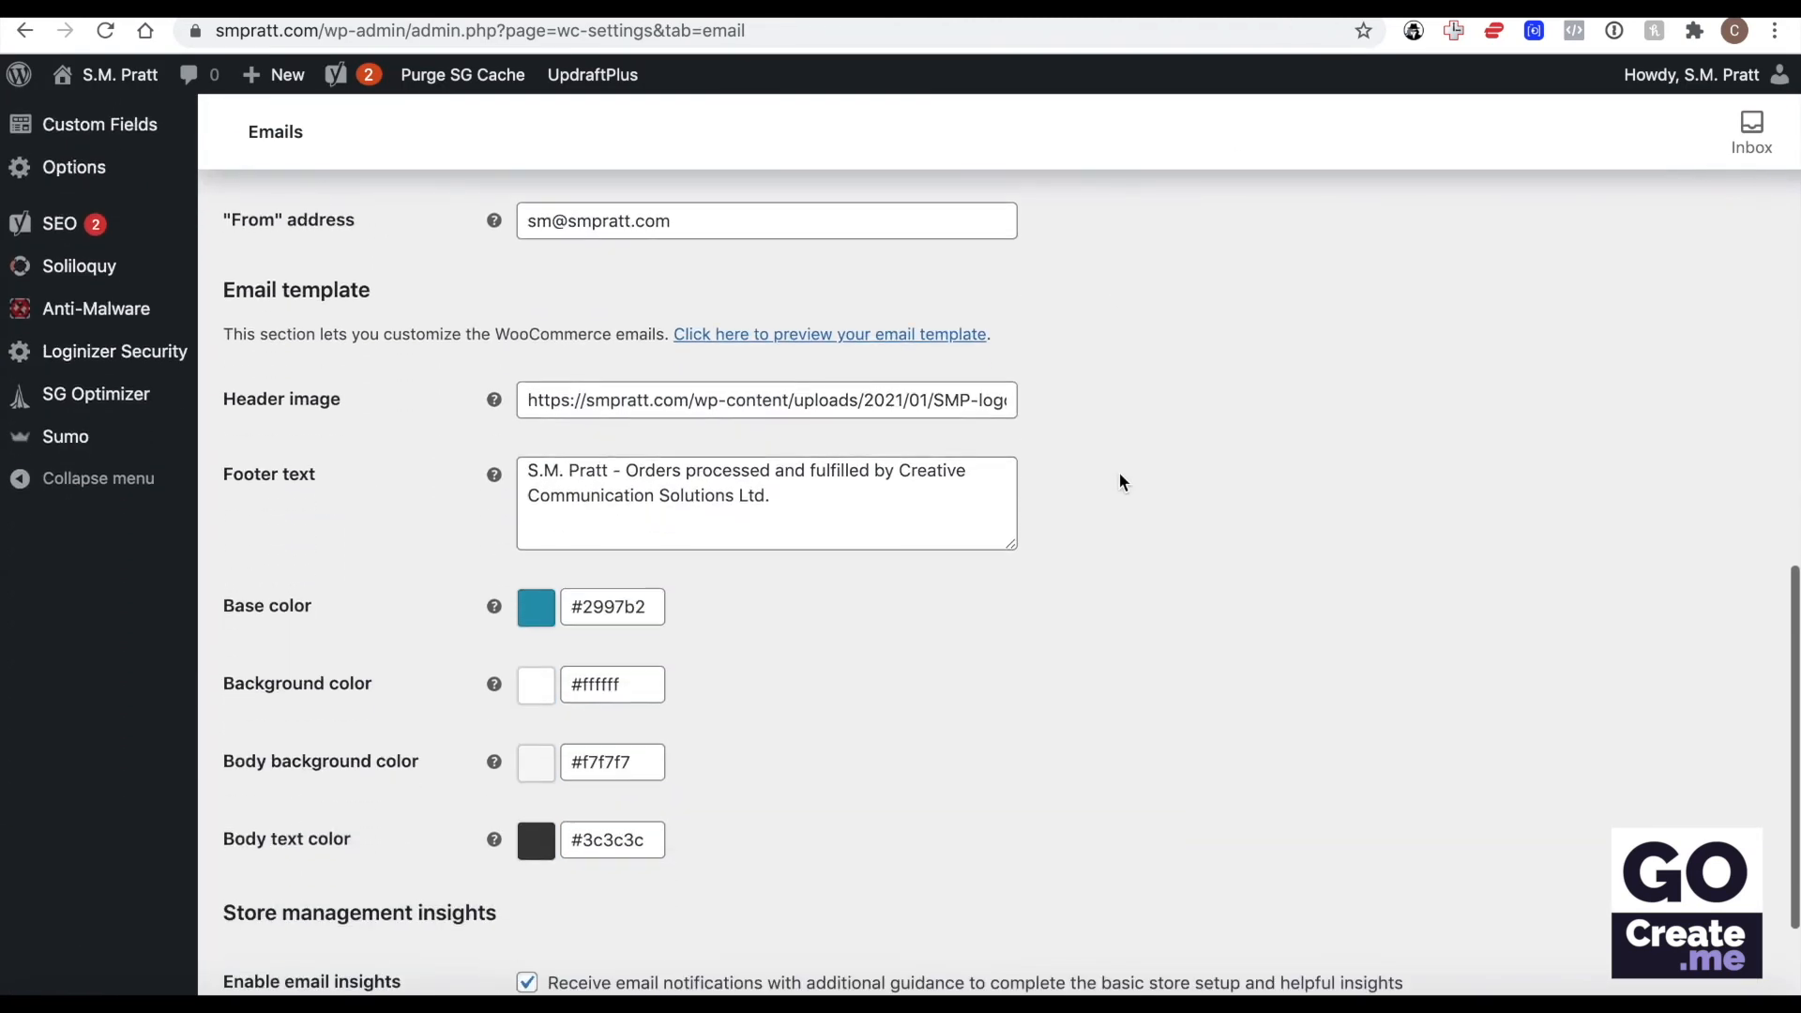
left_click(900, 403)
key("ctrl+a")
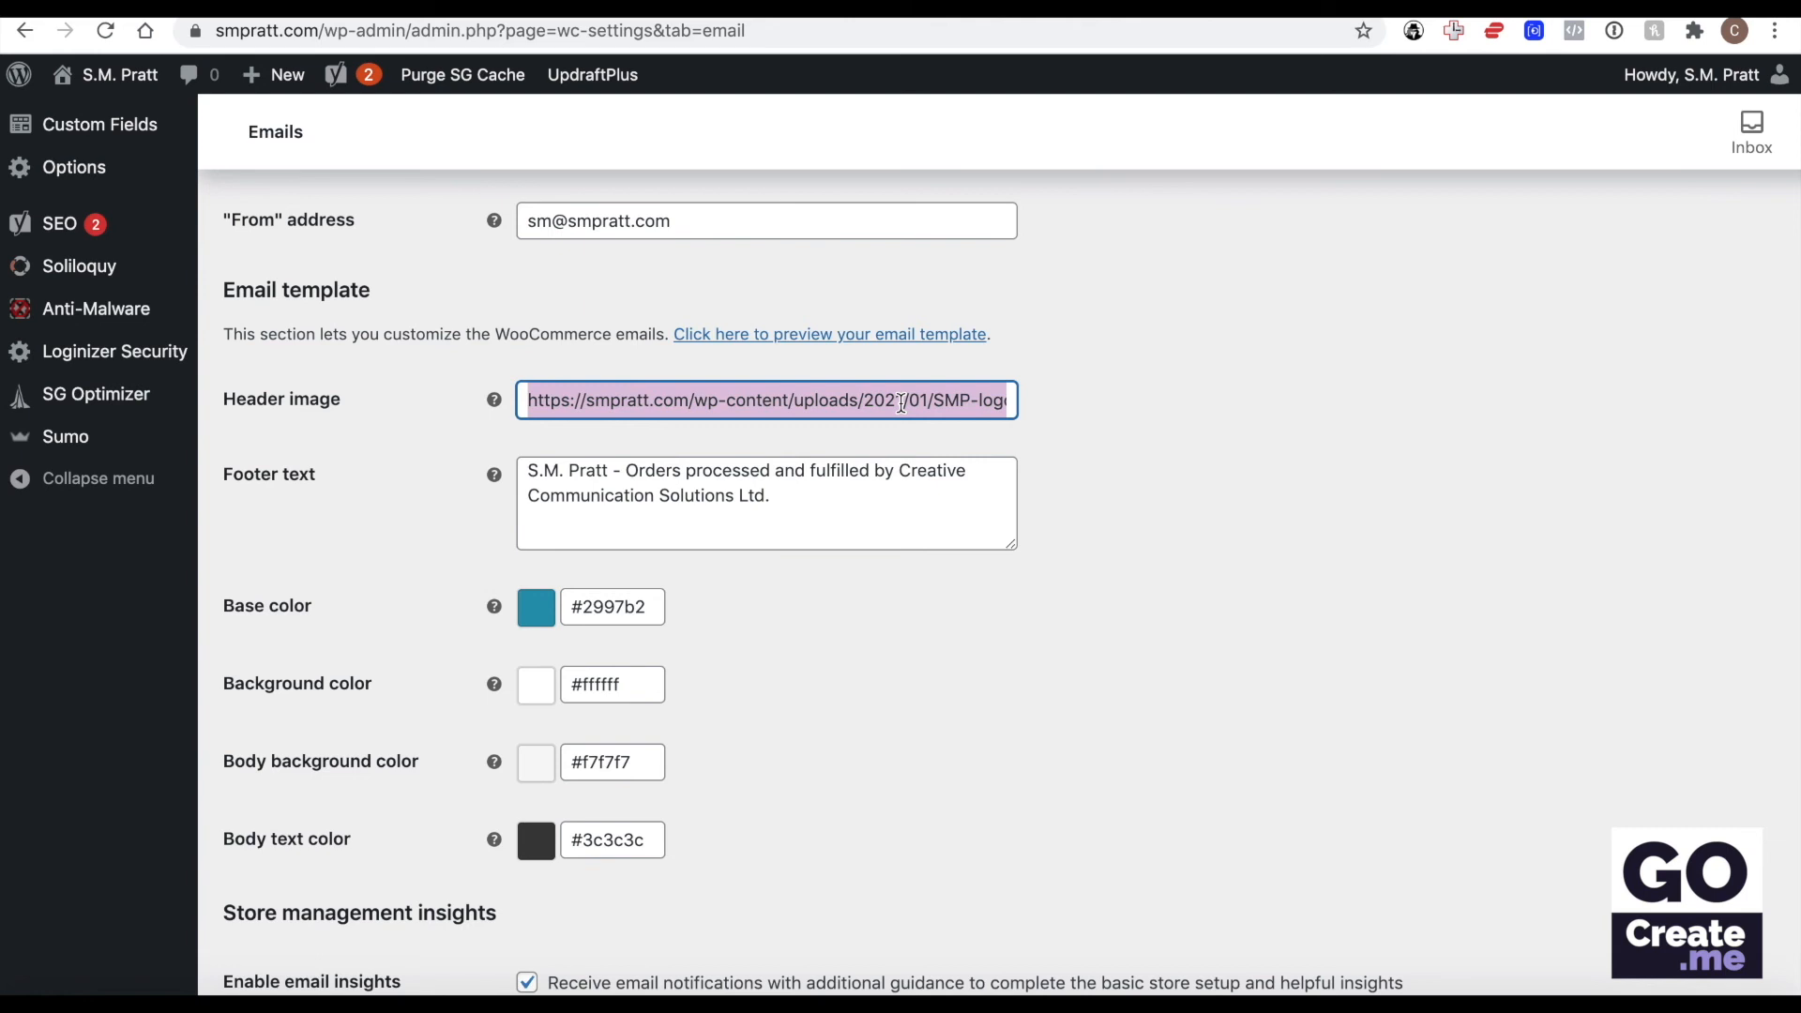
left_click(832, 480)
key("ctrl+a")
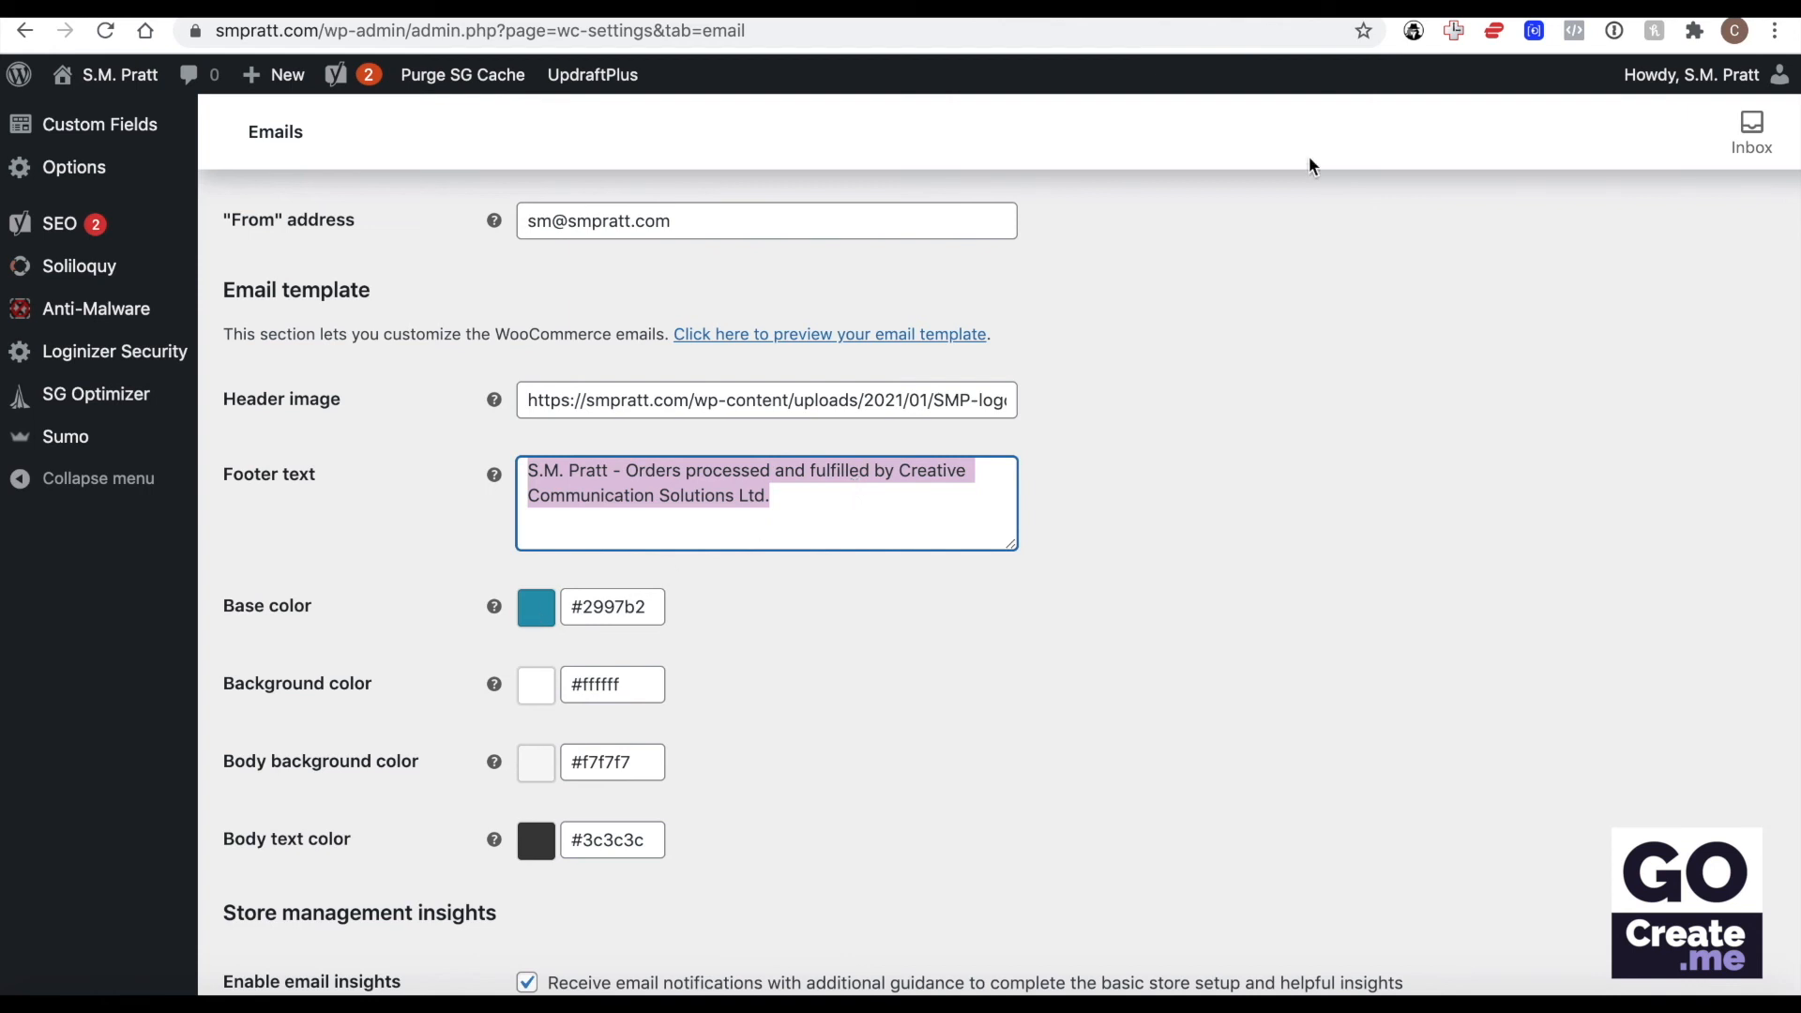
Compare the footer text and color settings with the HTML email template preview.
left_click(1407, 8)
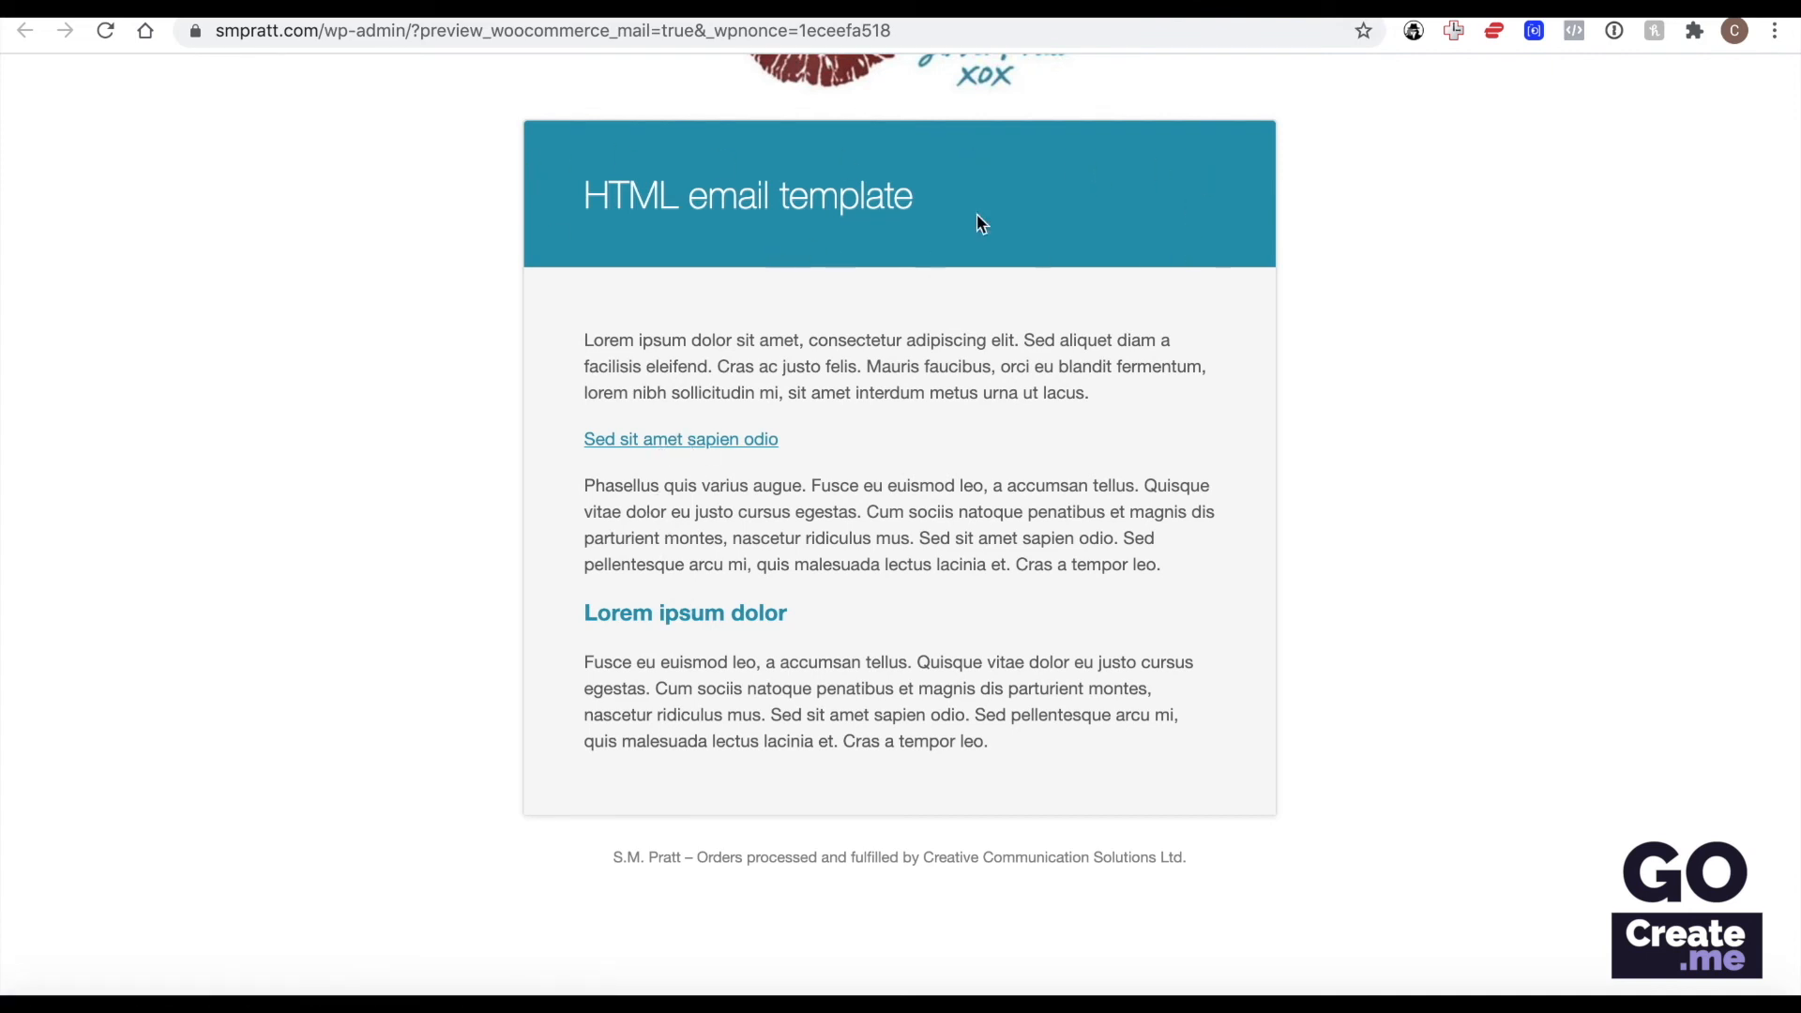
key("ctrl+w")
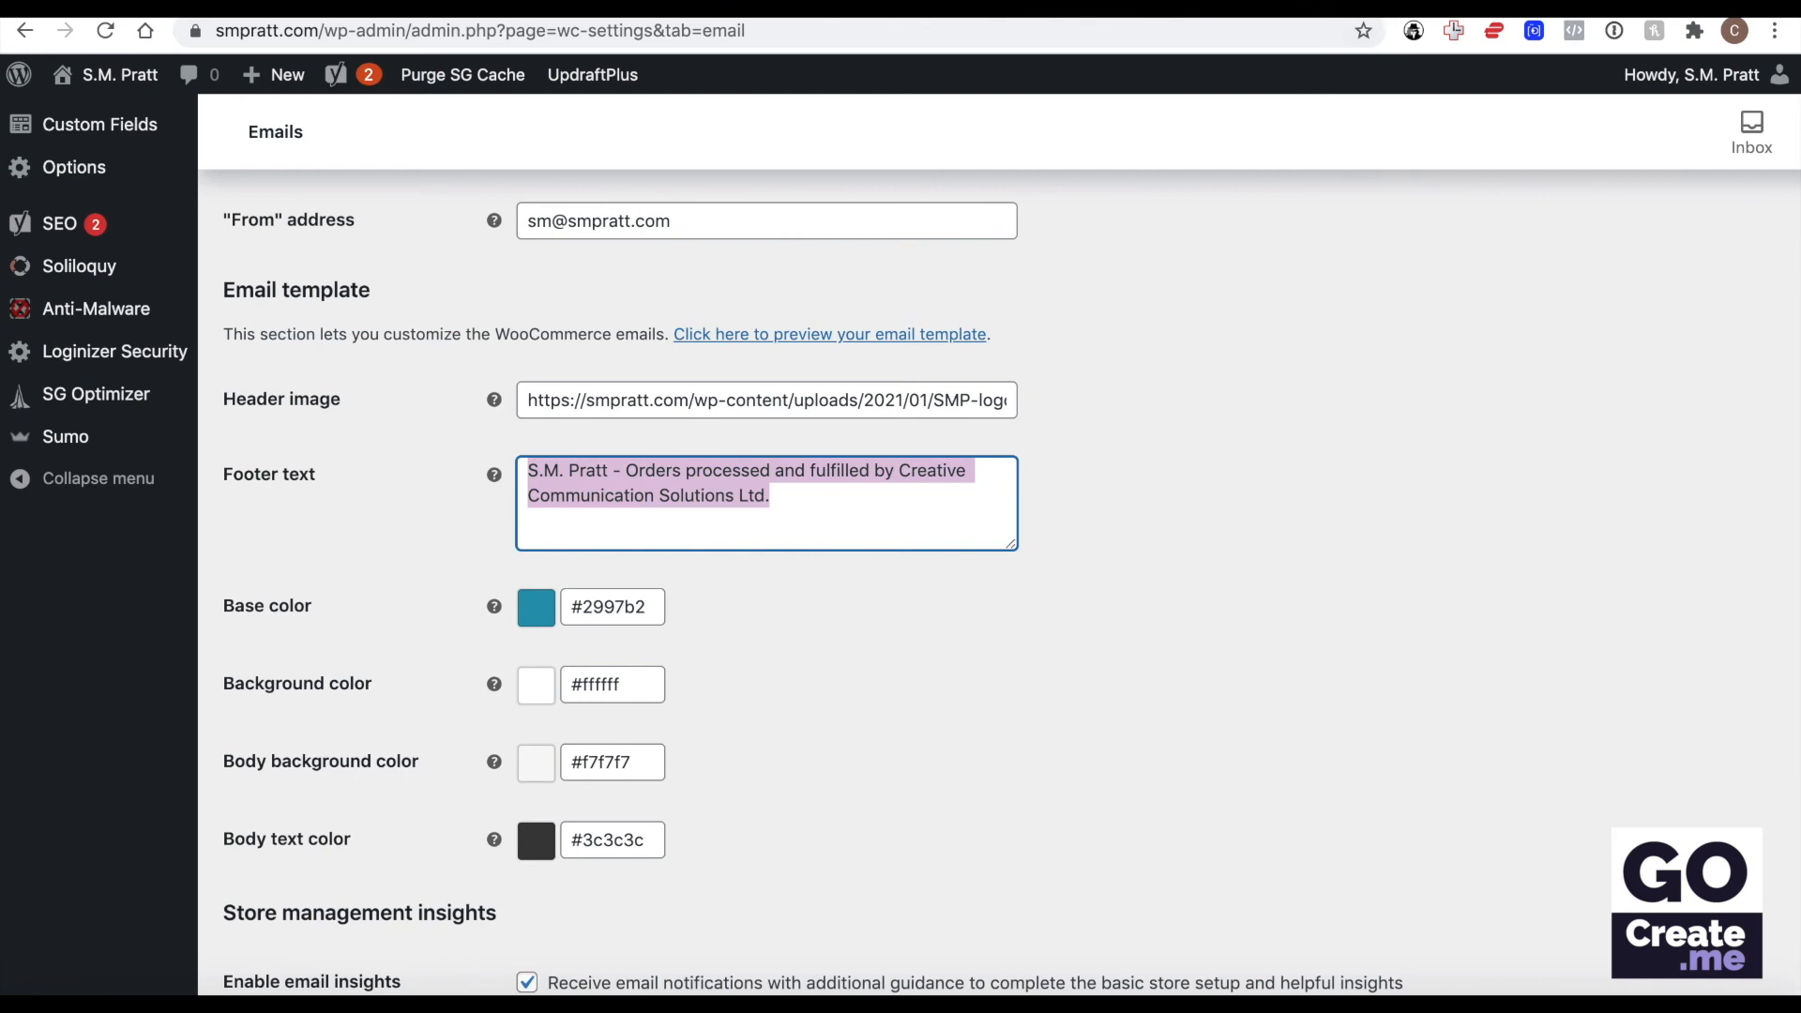
left_click(1378, 7)
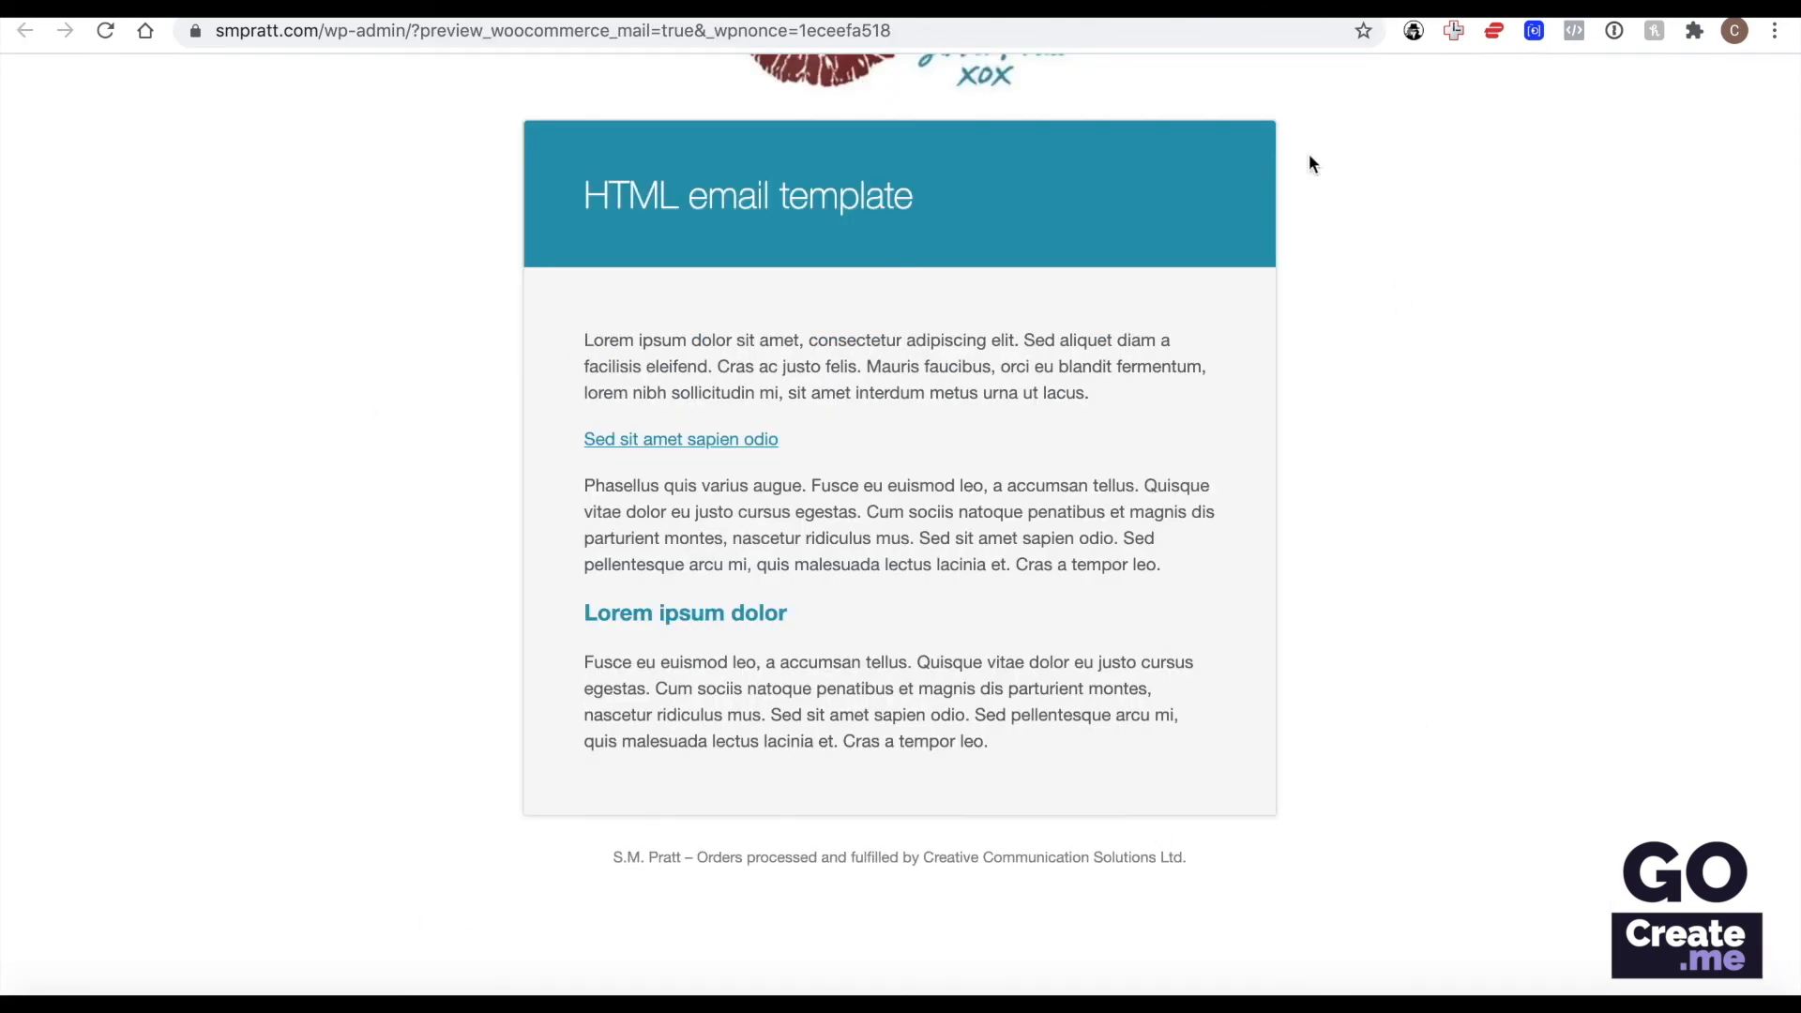
left_click(1243, 7)
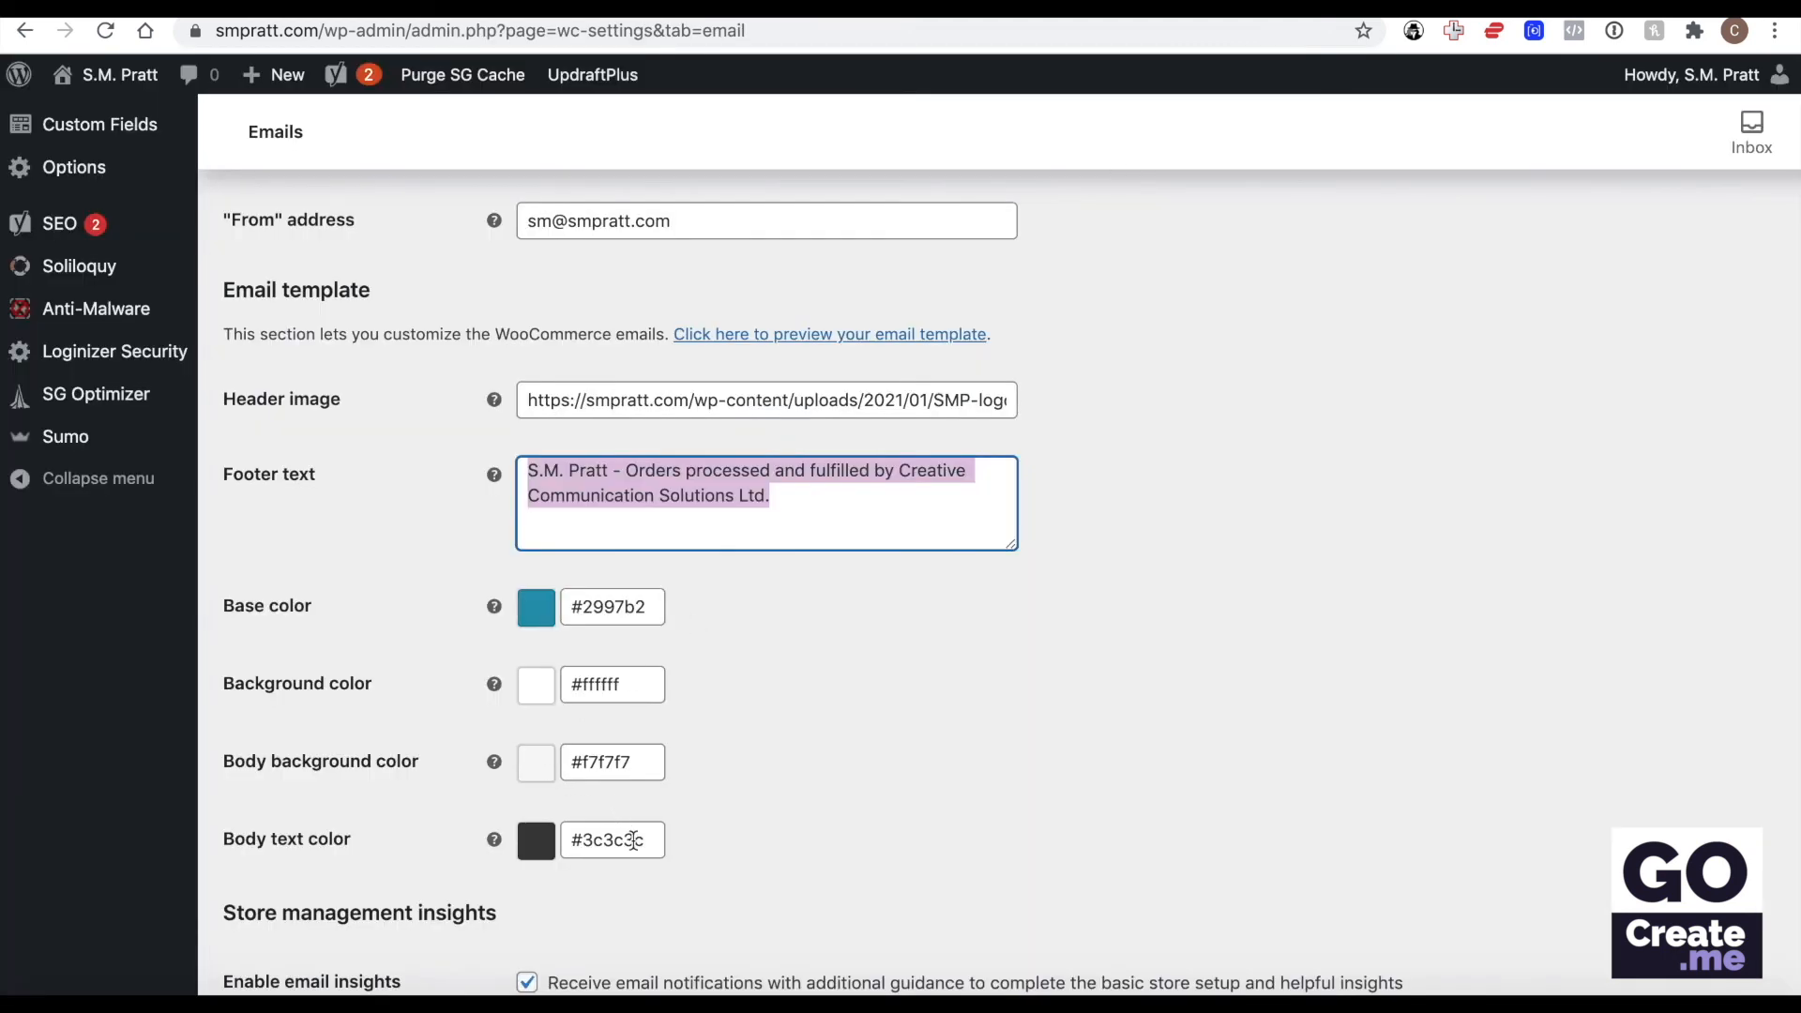
double_click(633, 841)
left_click(786, 795)
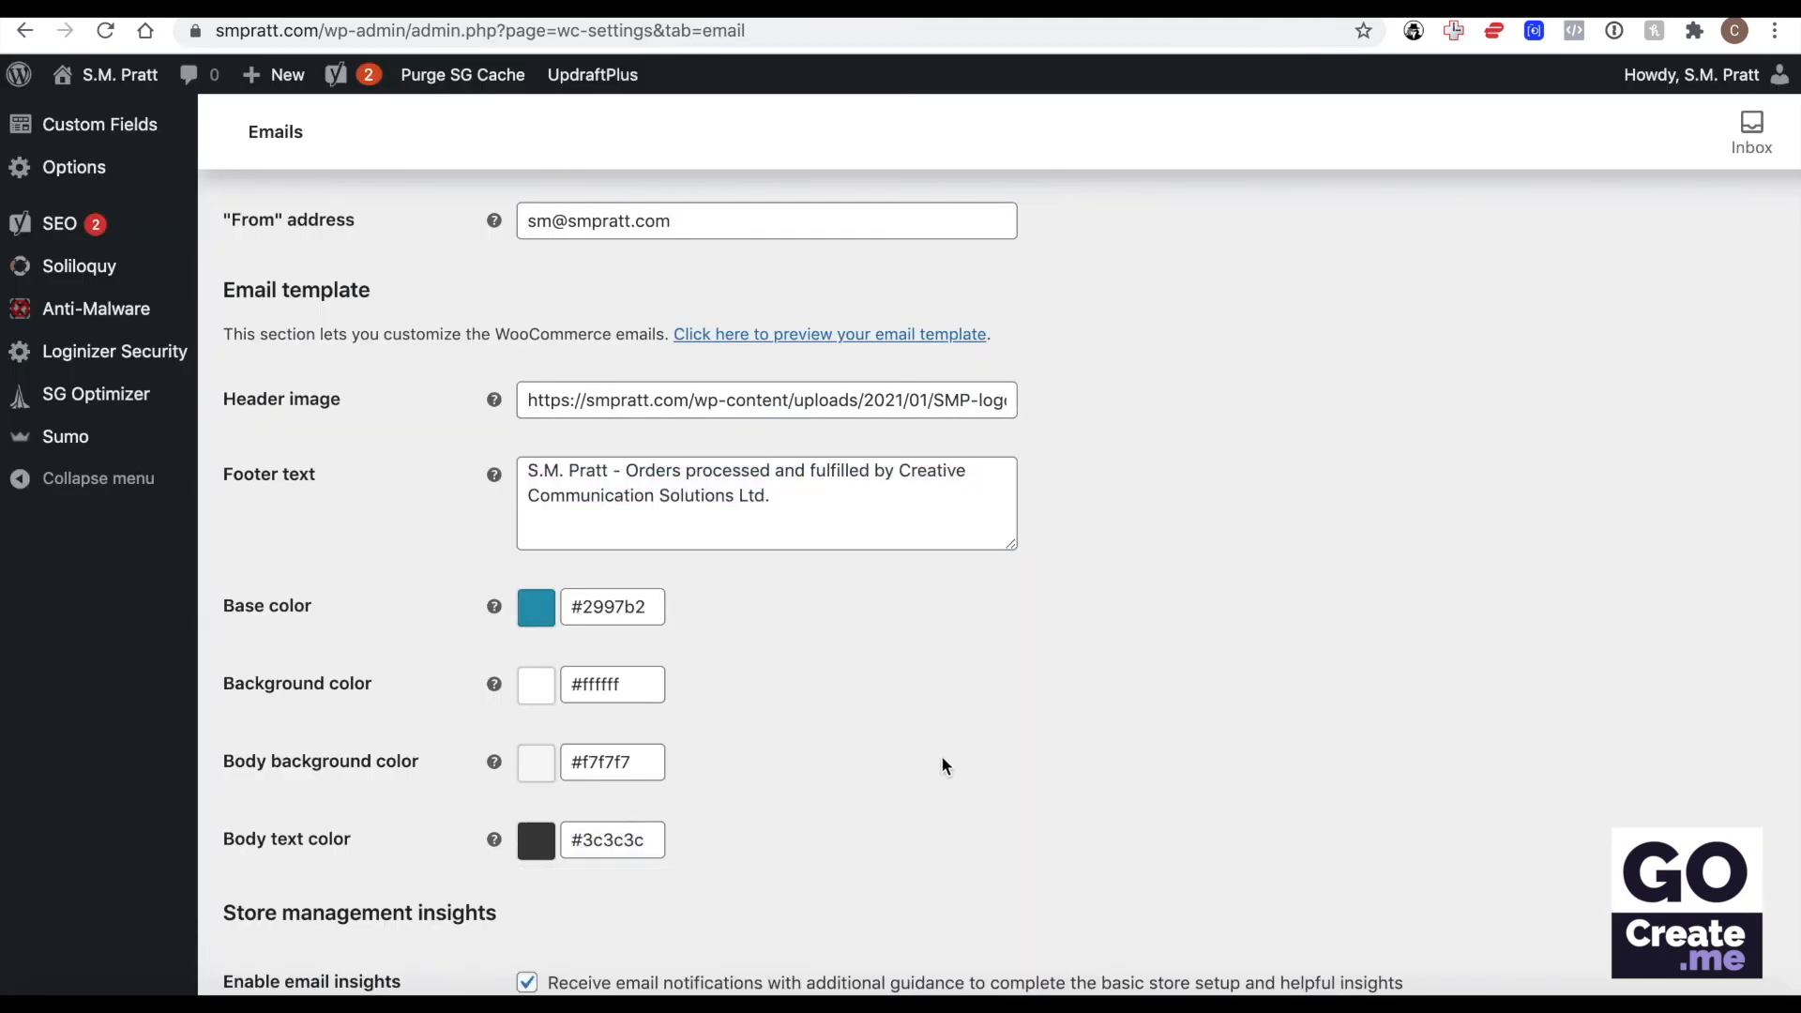
Review the Store management insights option and the list of email notifications.
scroll(962, 752, "down", 3)
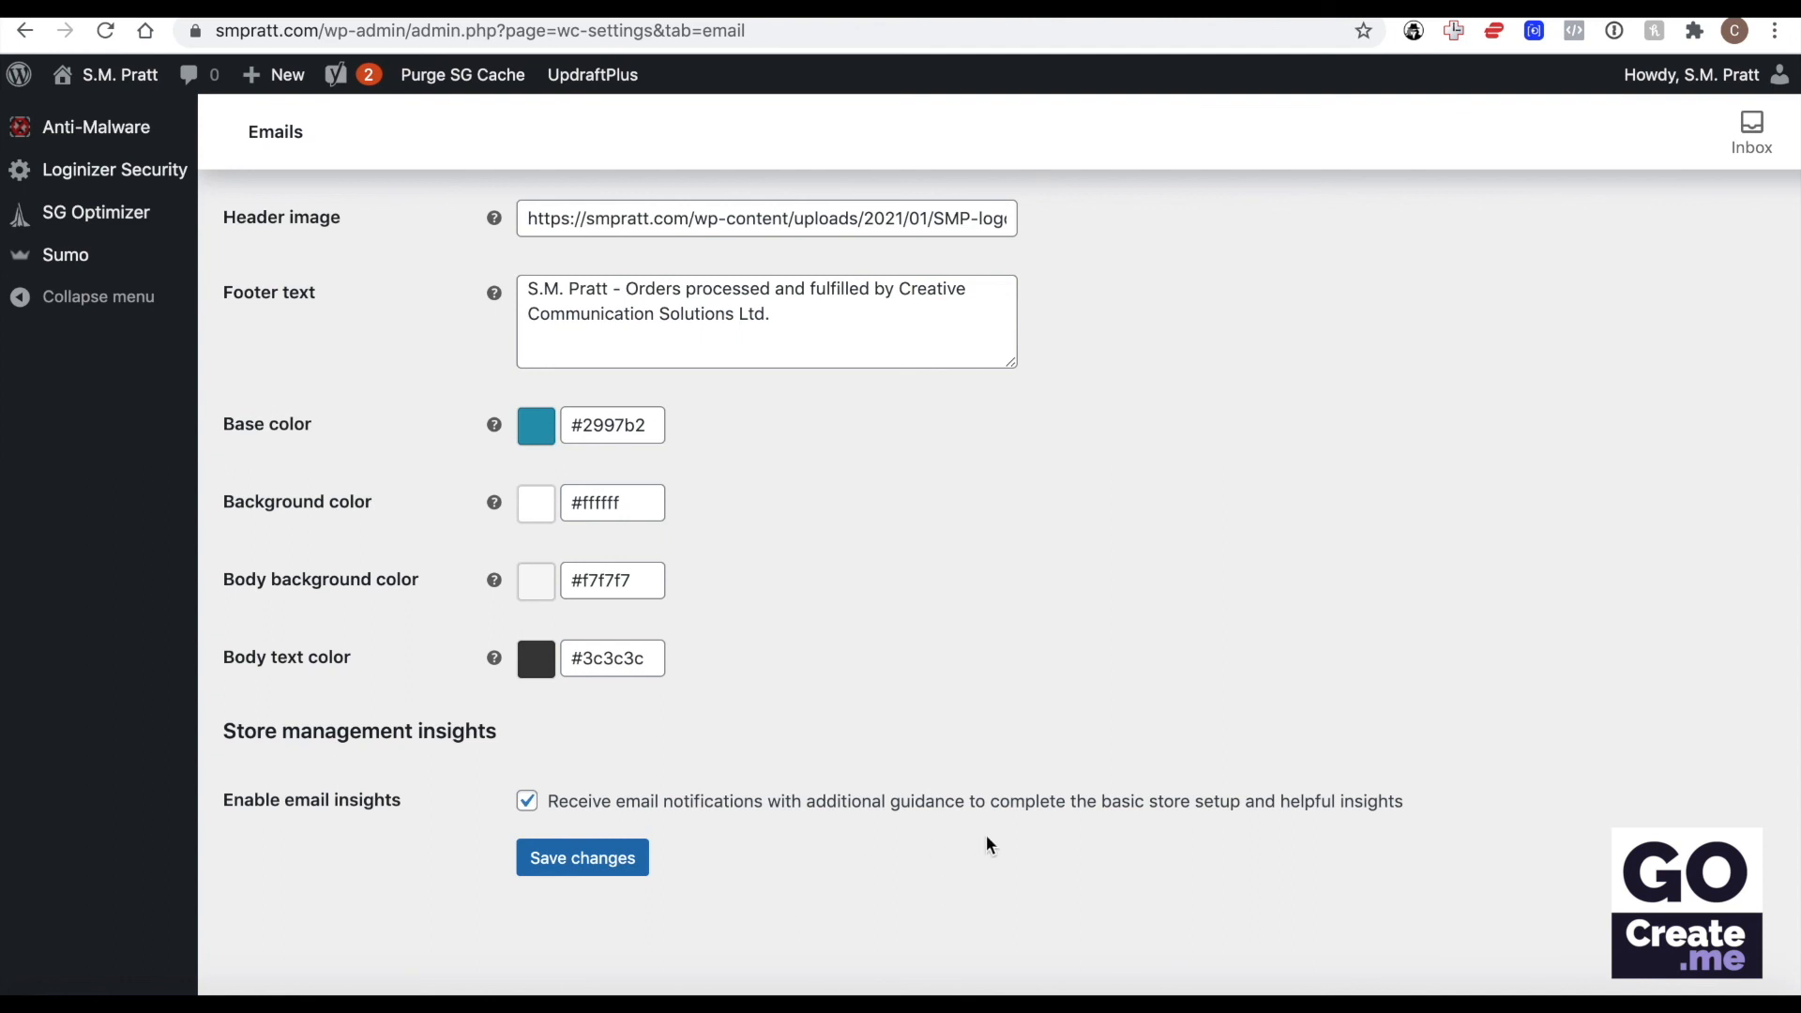
scroll(987, 844, "up", 20)
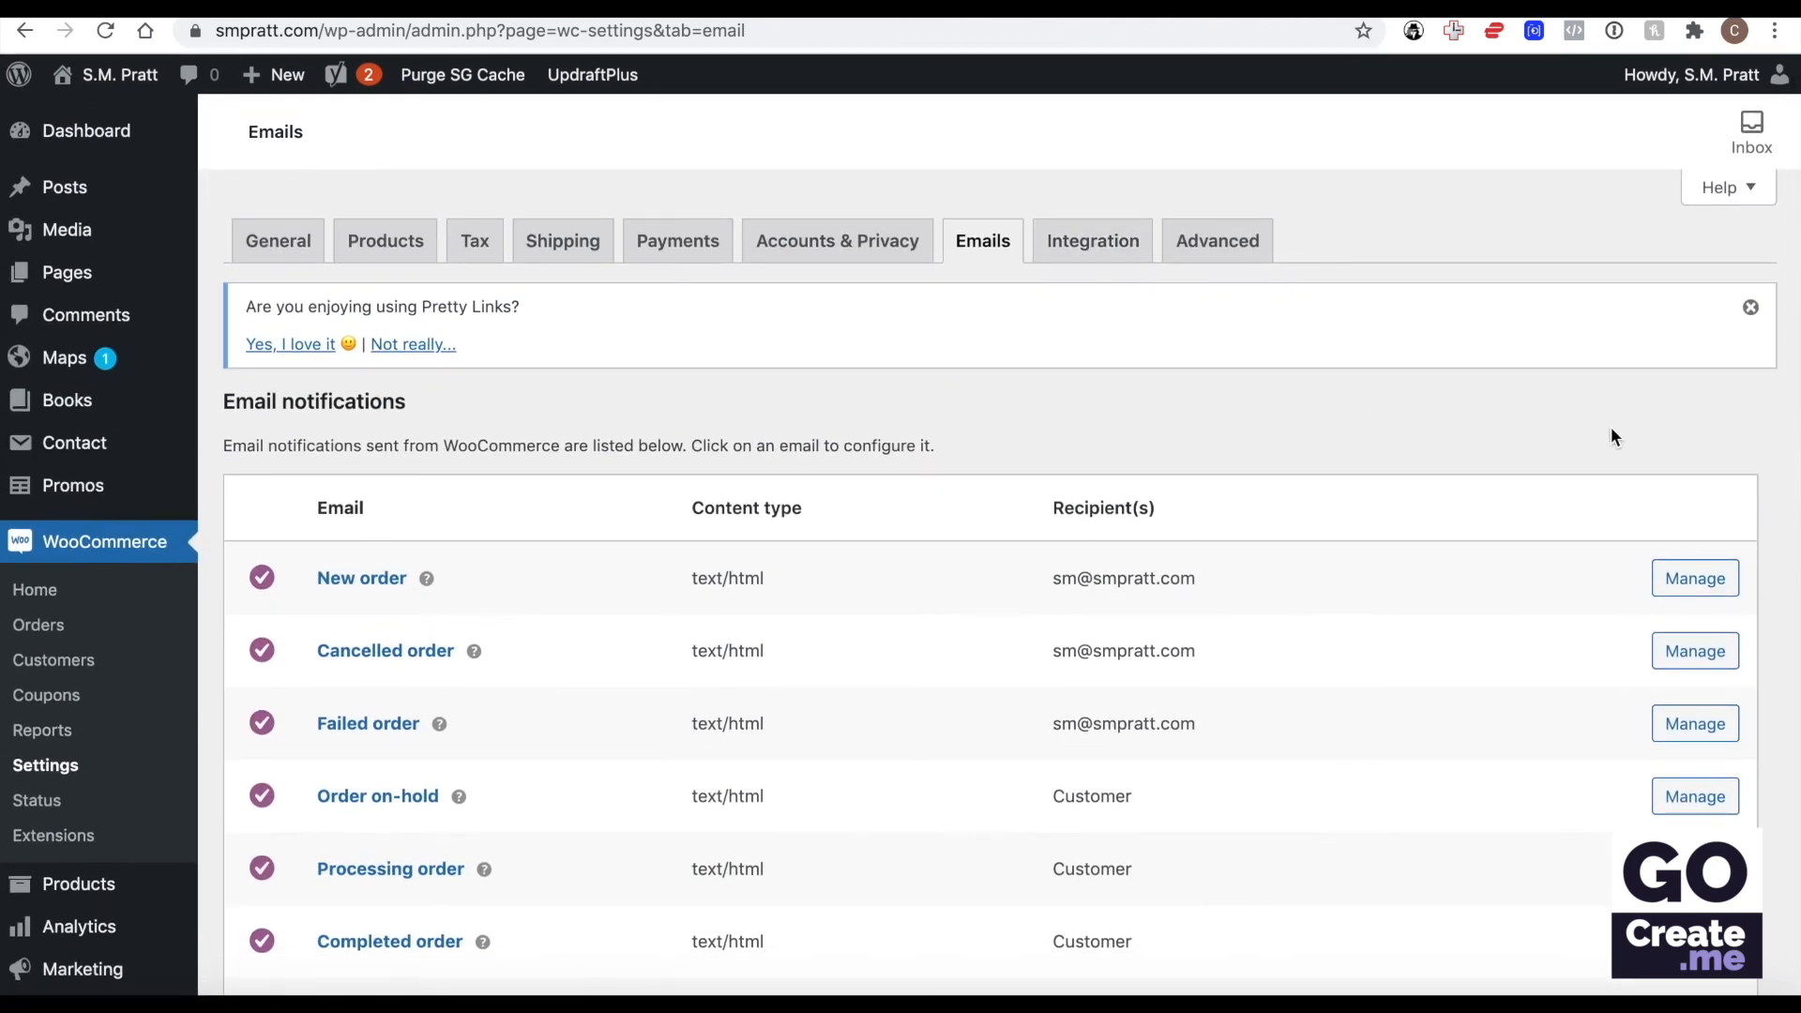
scroll(1611, 429, "down", 2)
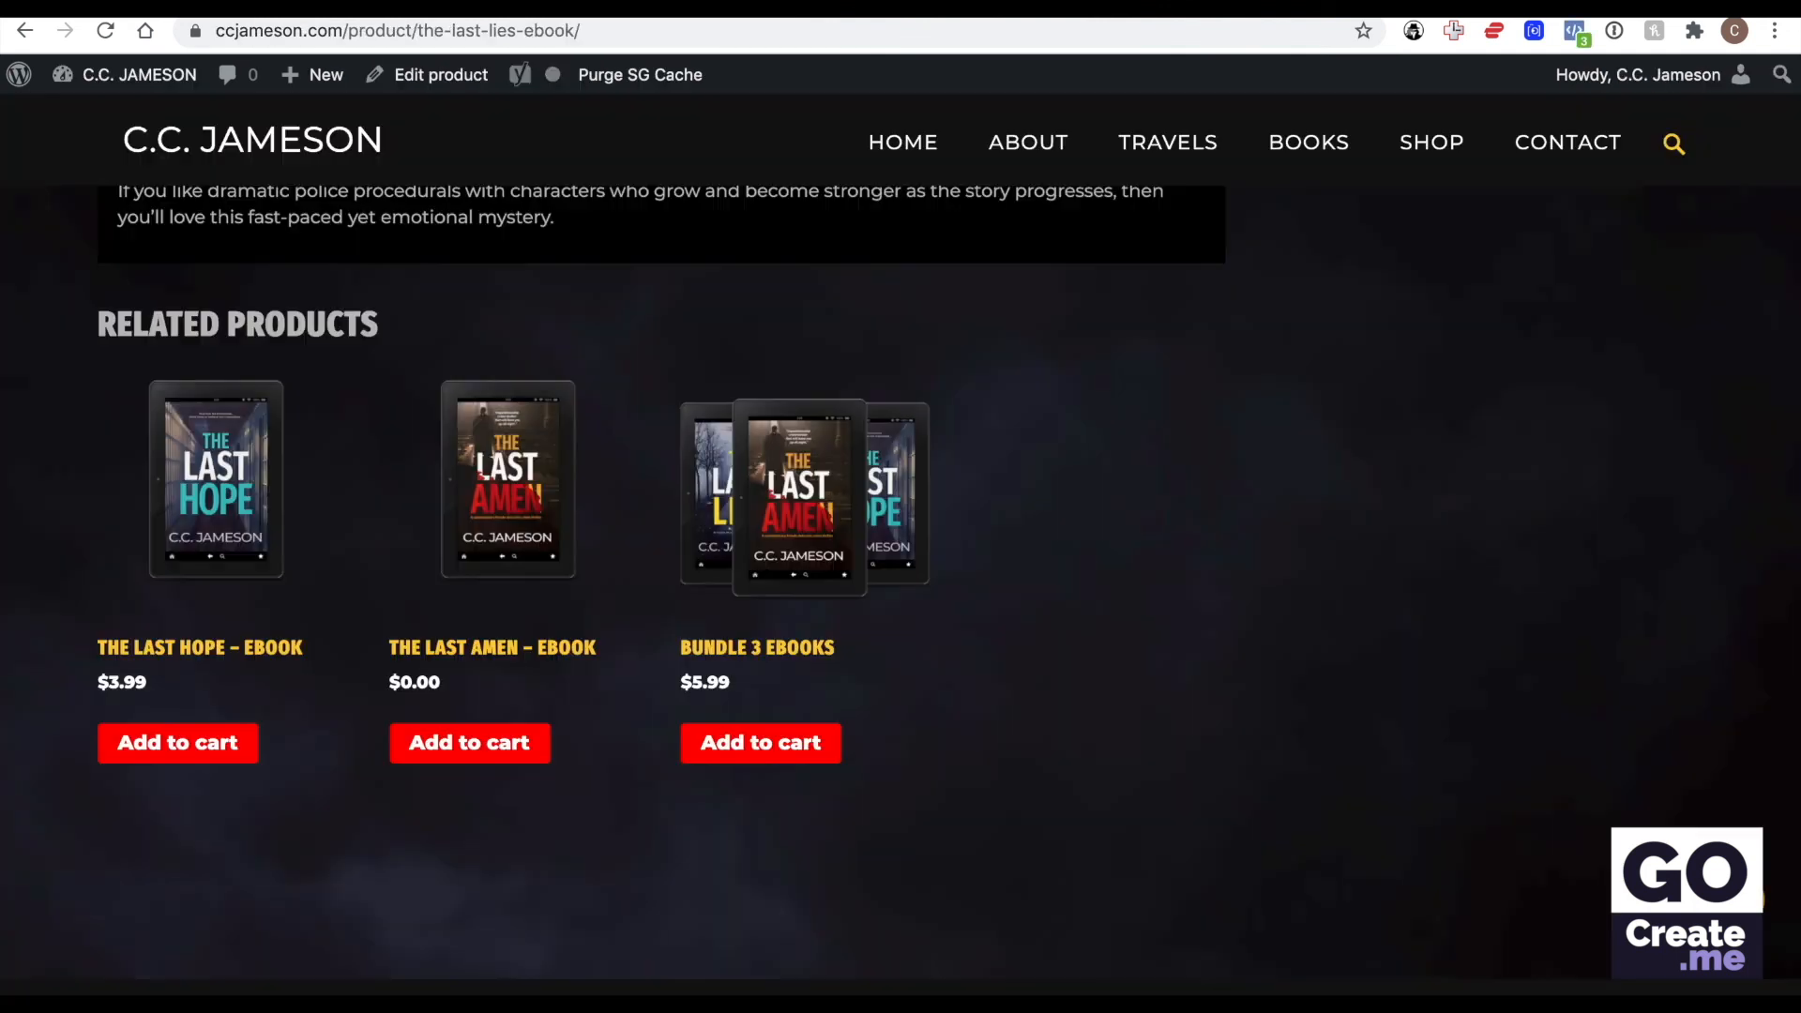
From the other store's ebook product page, go to its WordPress dashboard and open the WooCommerce Emails settings.
scroll(781, 305, "up", 10)
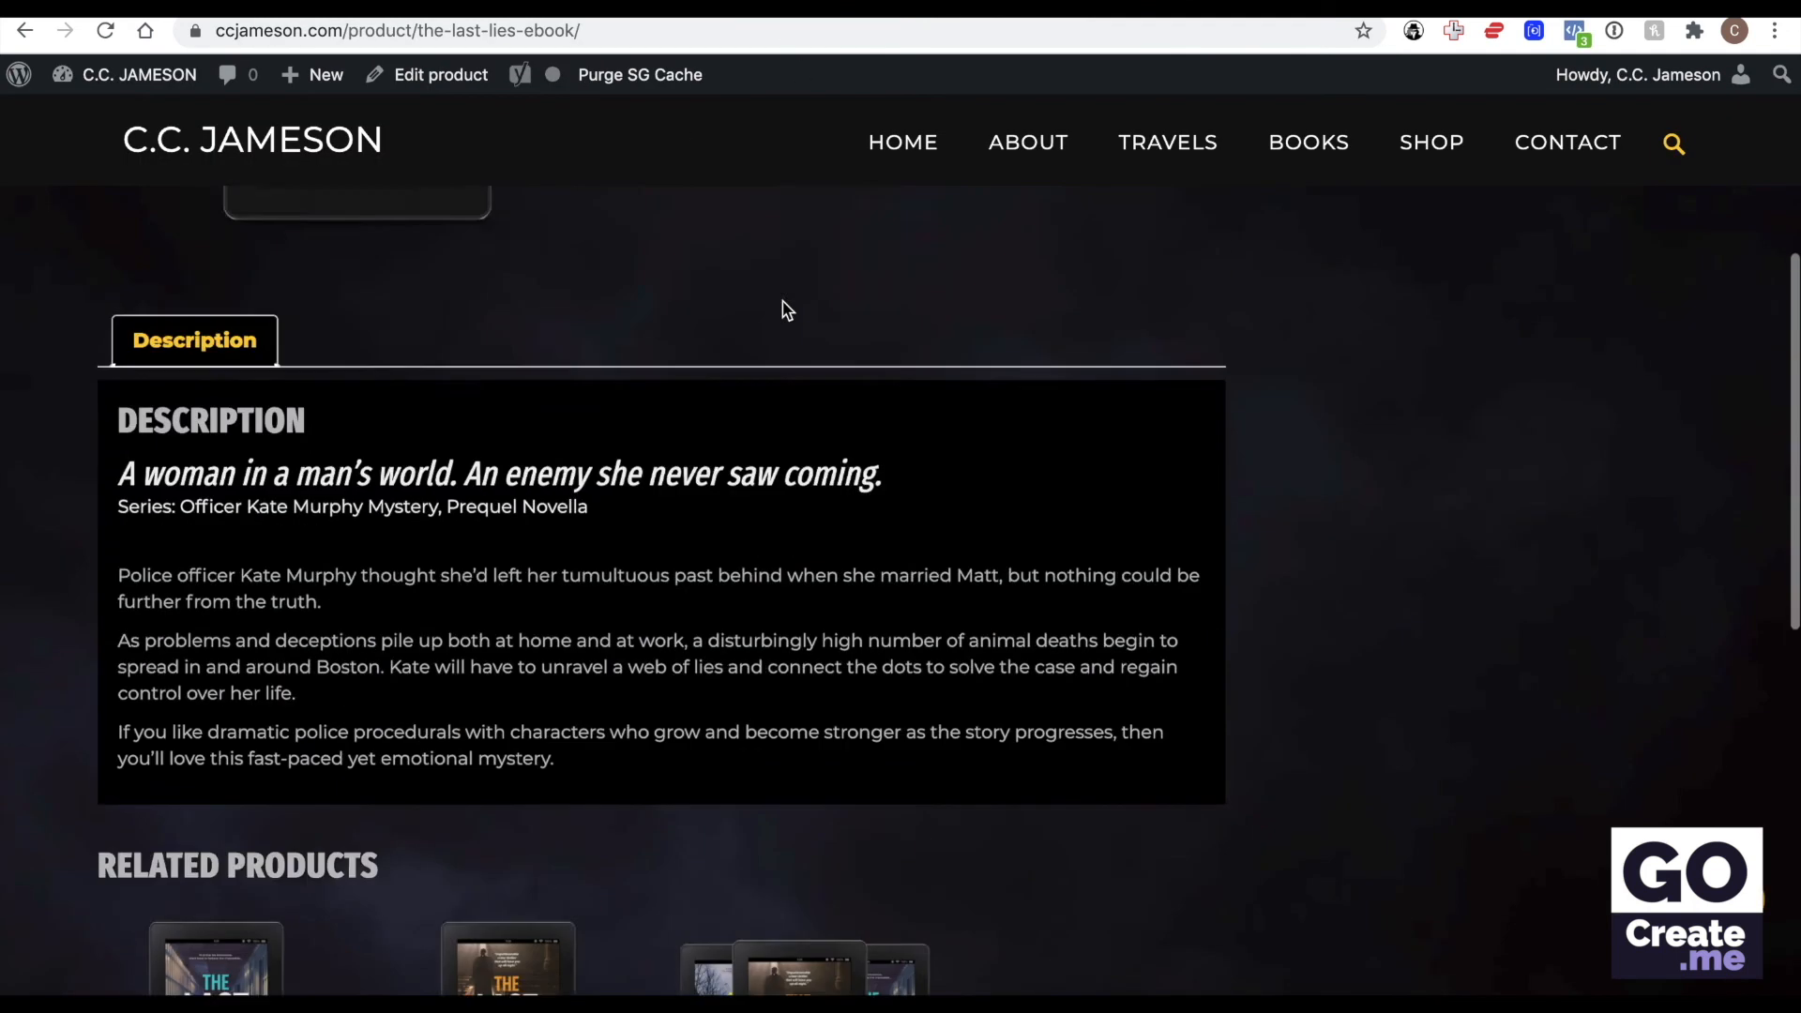
left_click(160, 84)
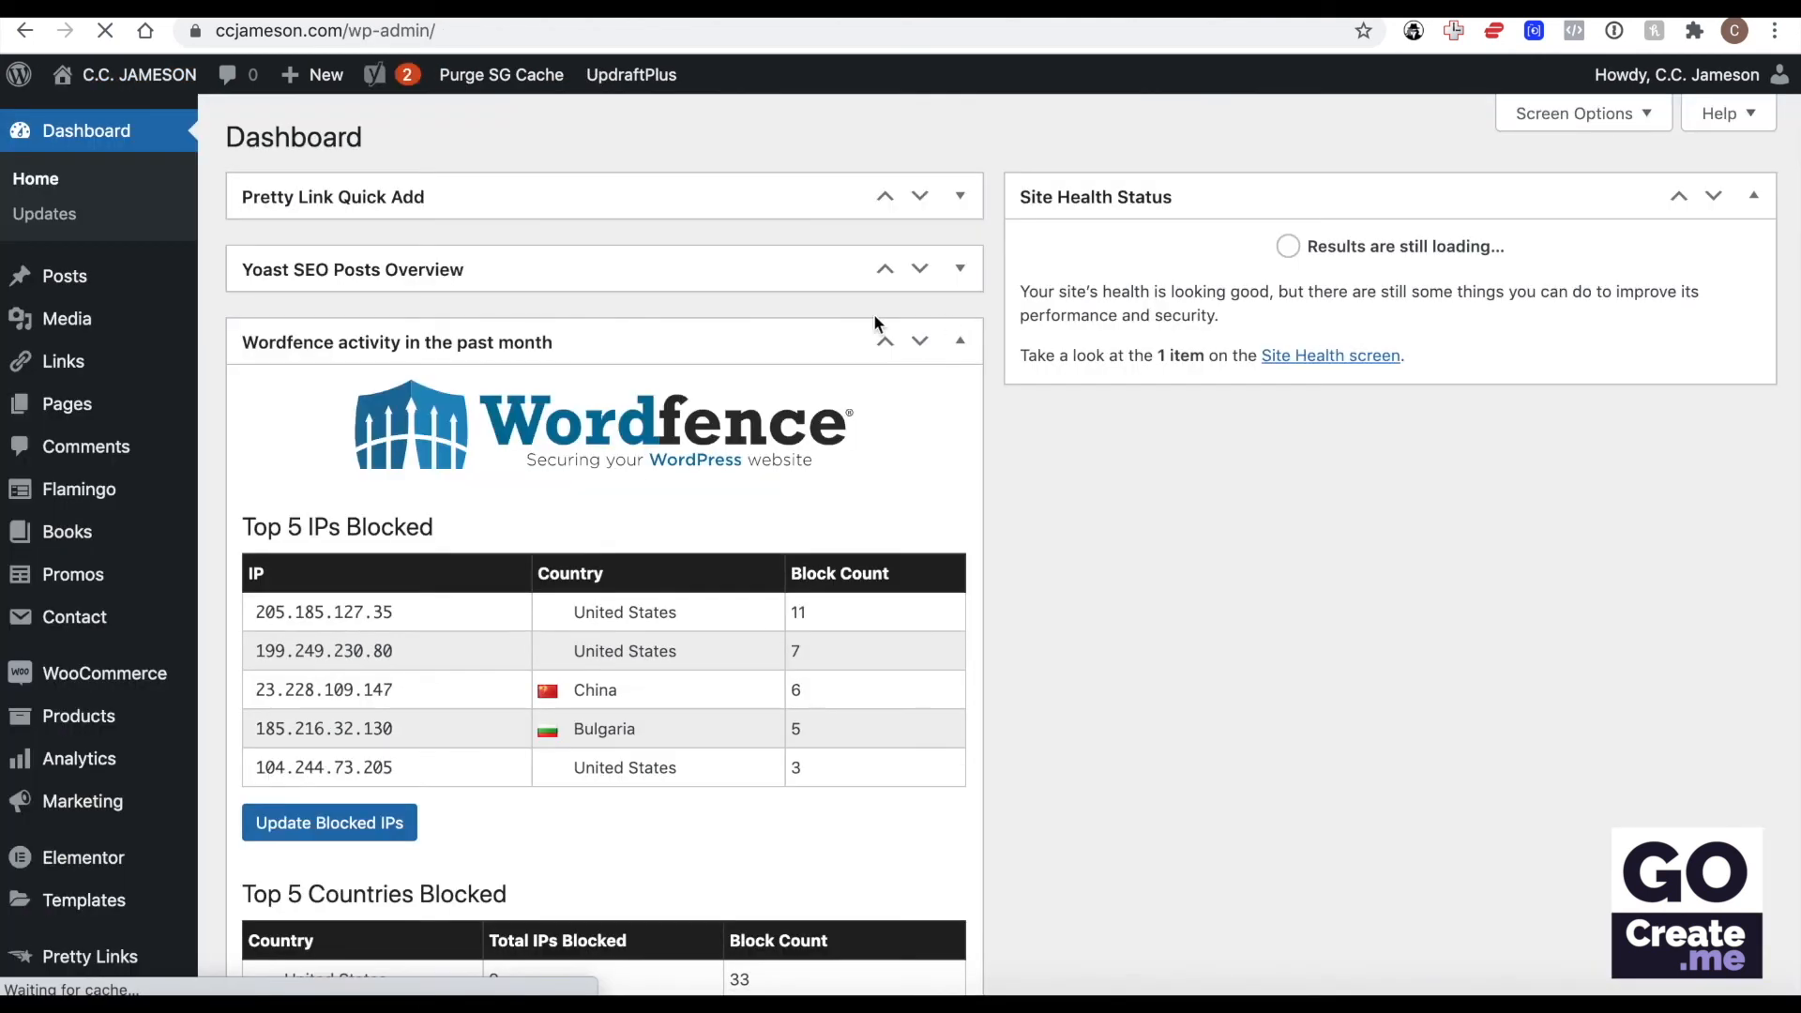
mouse_move(147, 677)
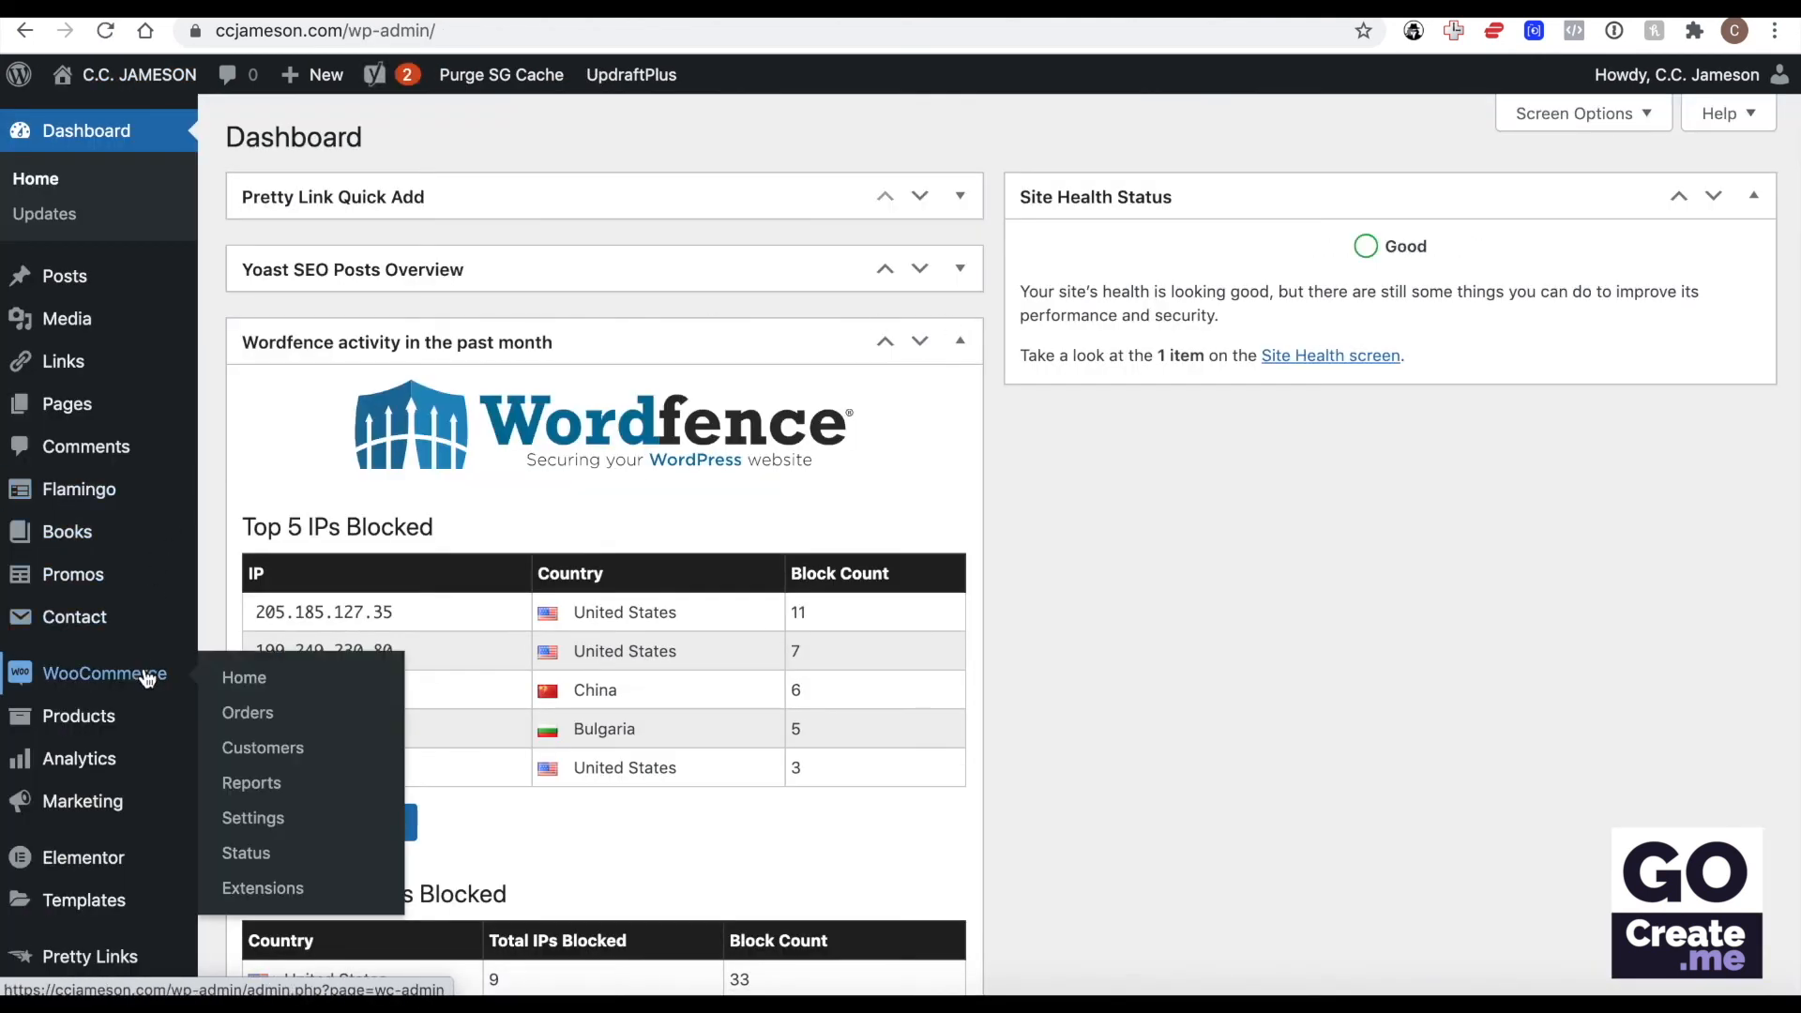
left_click(277, 819)
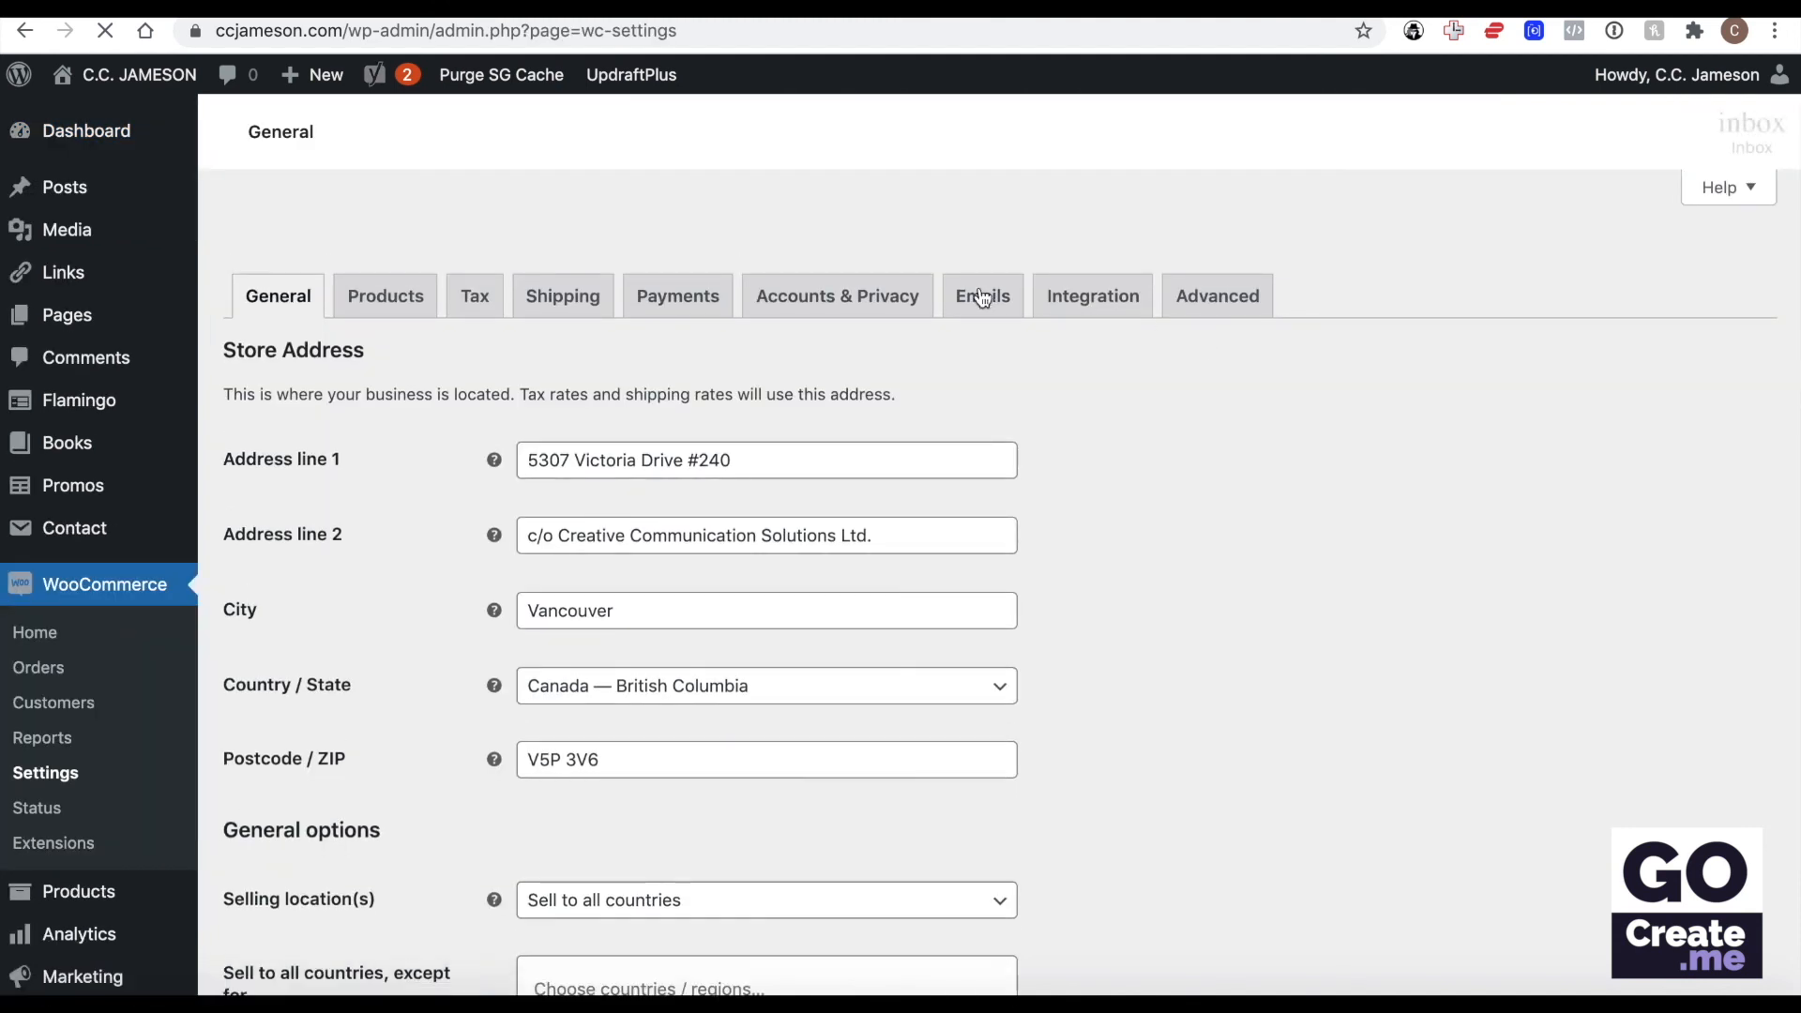
left_click(992, 250)
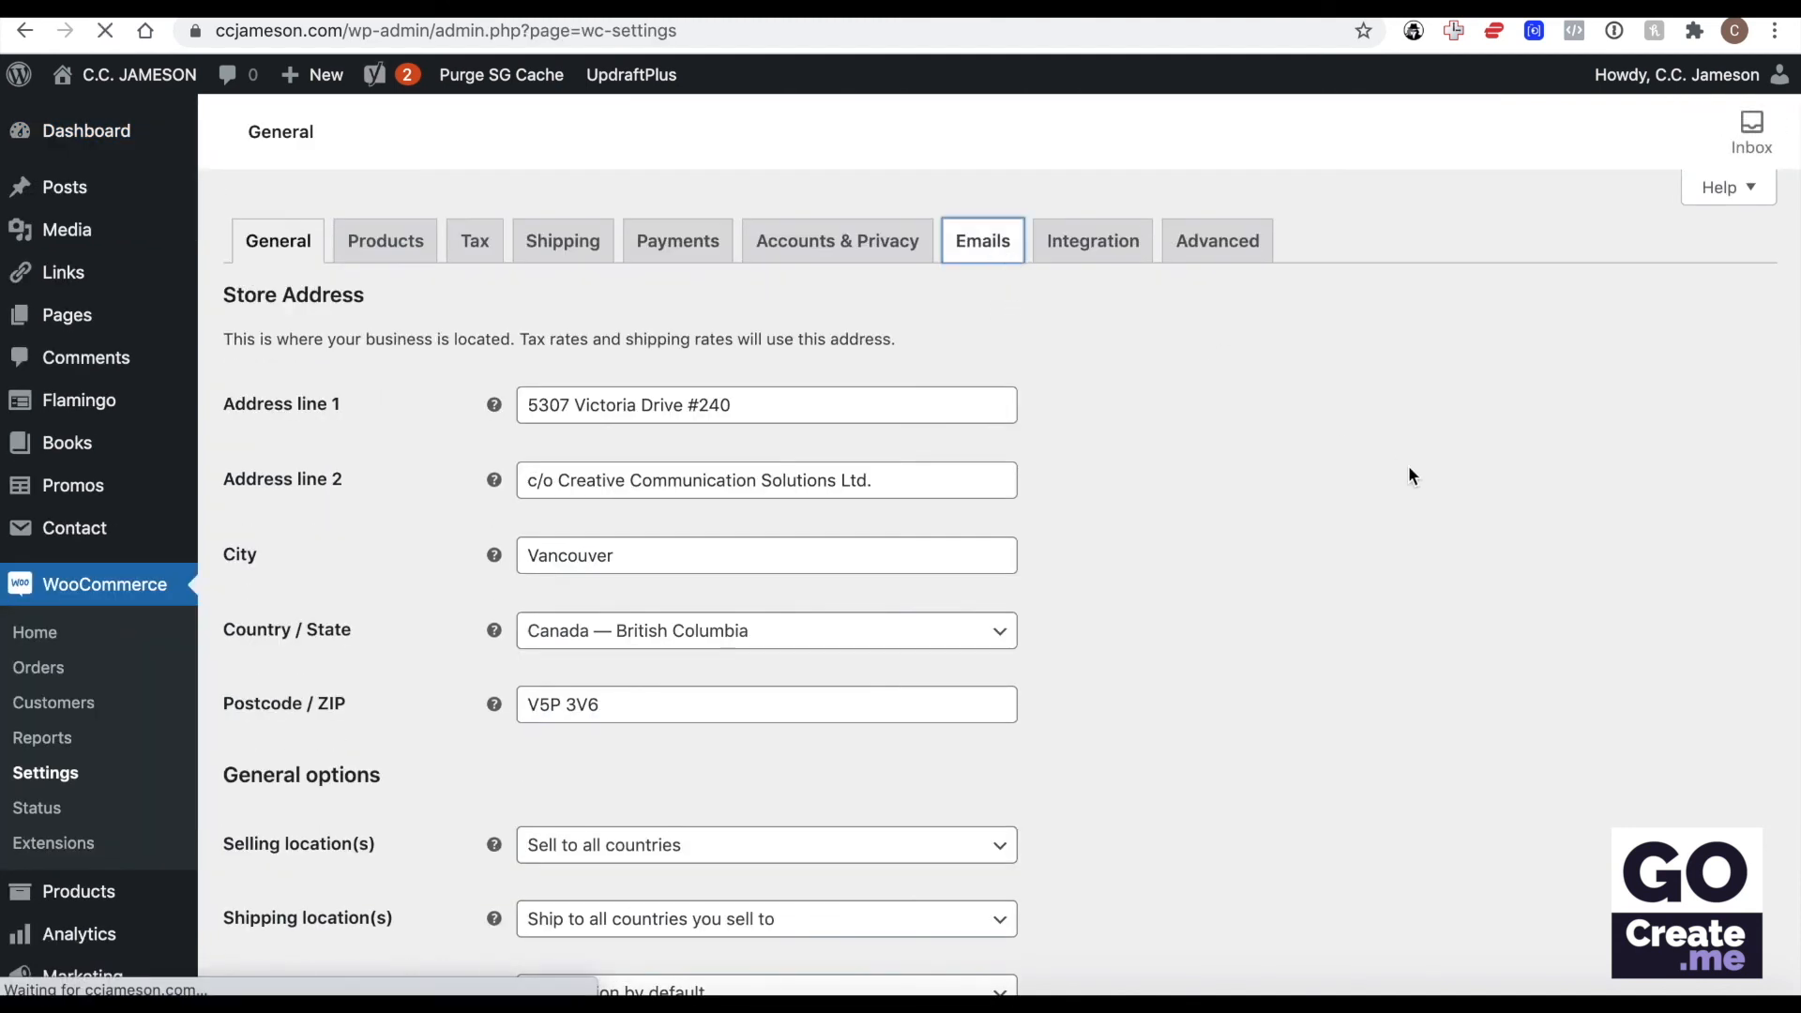
scroll(1398, 472, "down", 3)
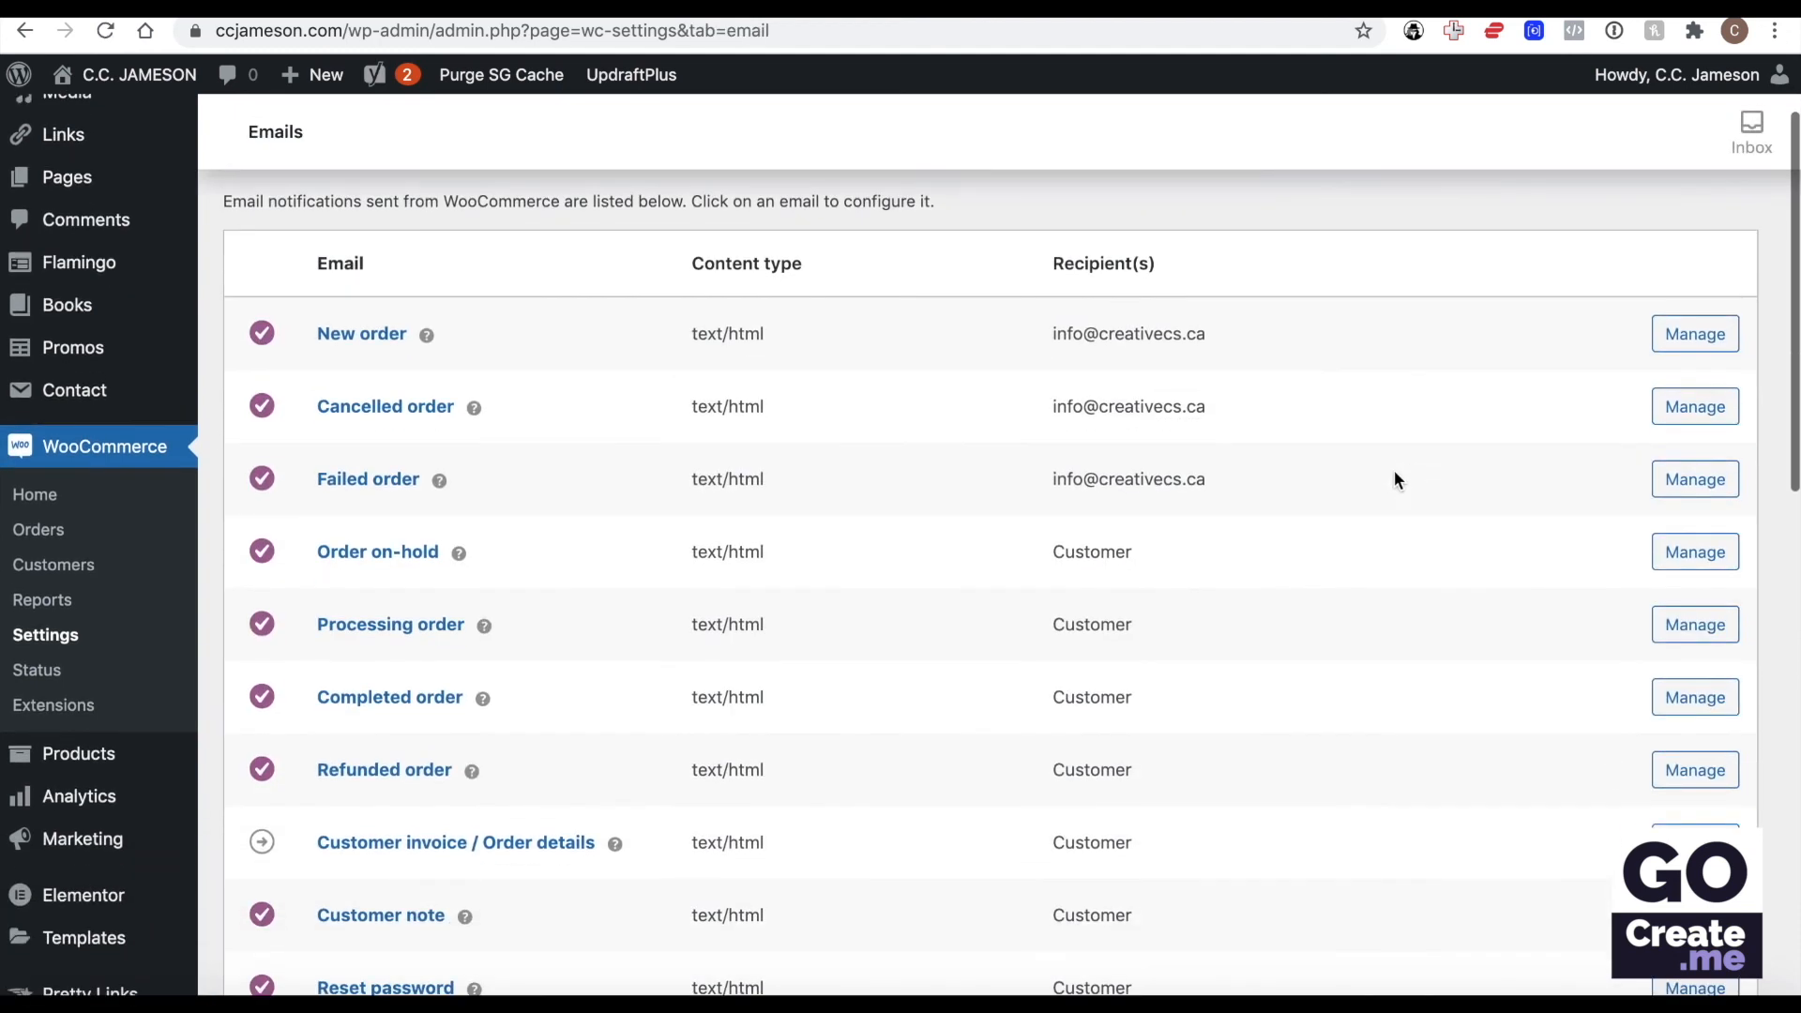
In the Processing order email's additional content, change "books" to "book(s)" and "links" to "link(s)".
left_click(1694, 625)
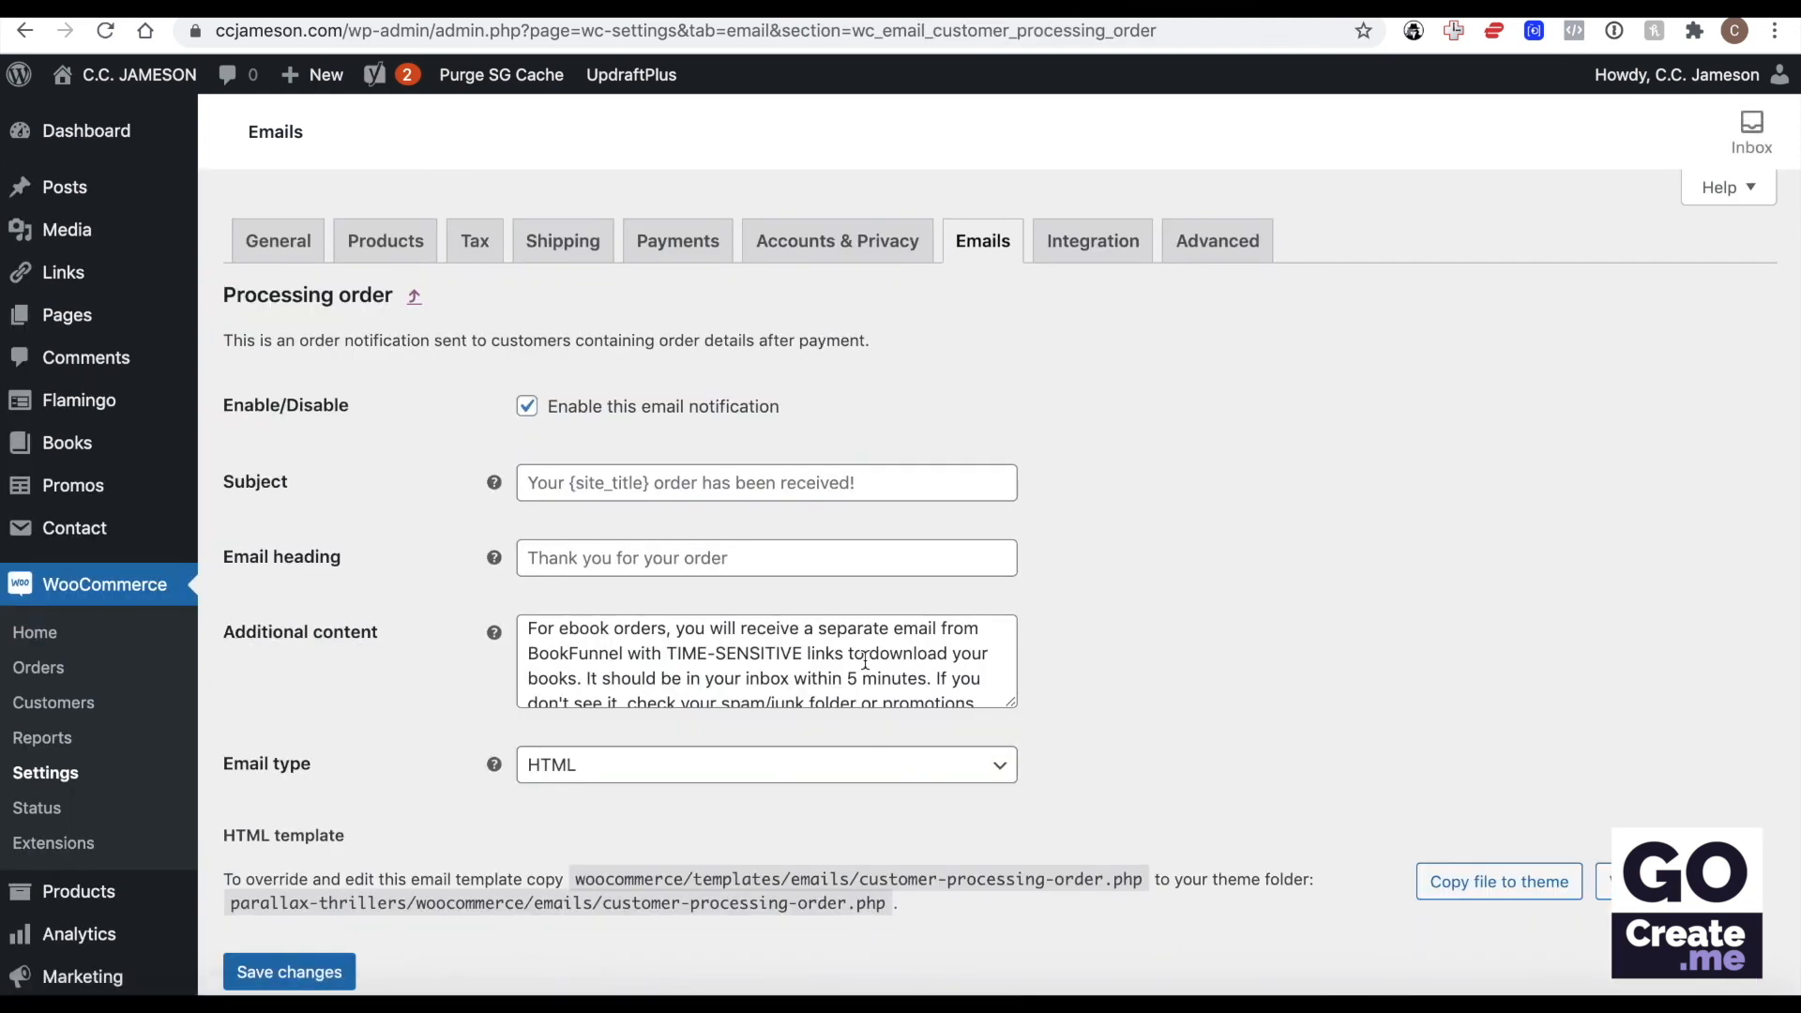
left_click(865, 661)
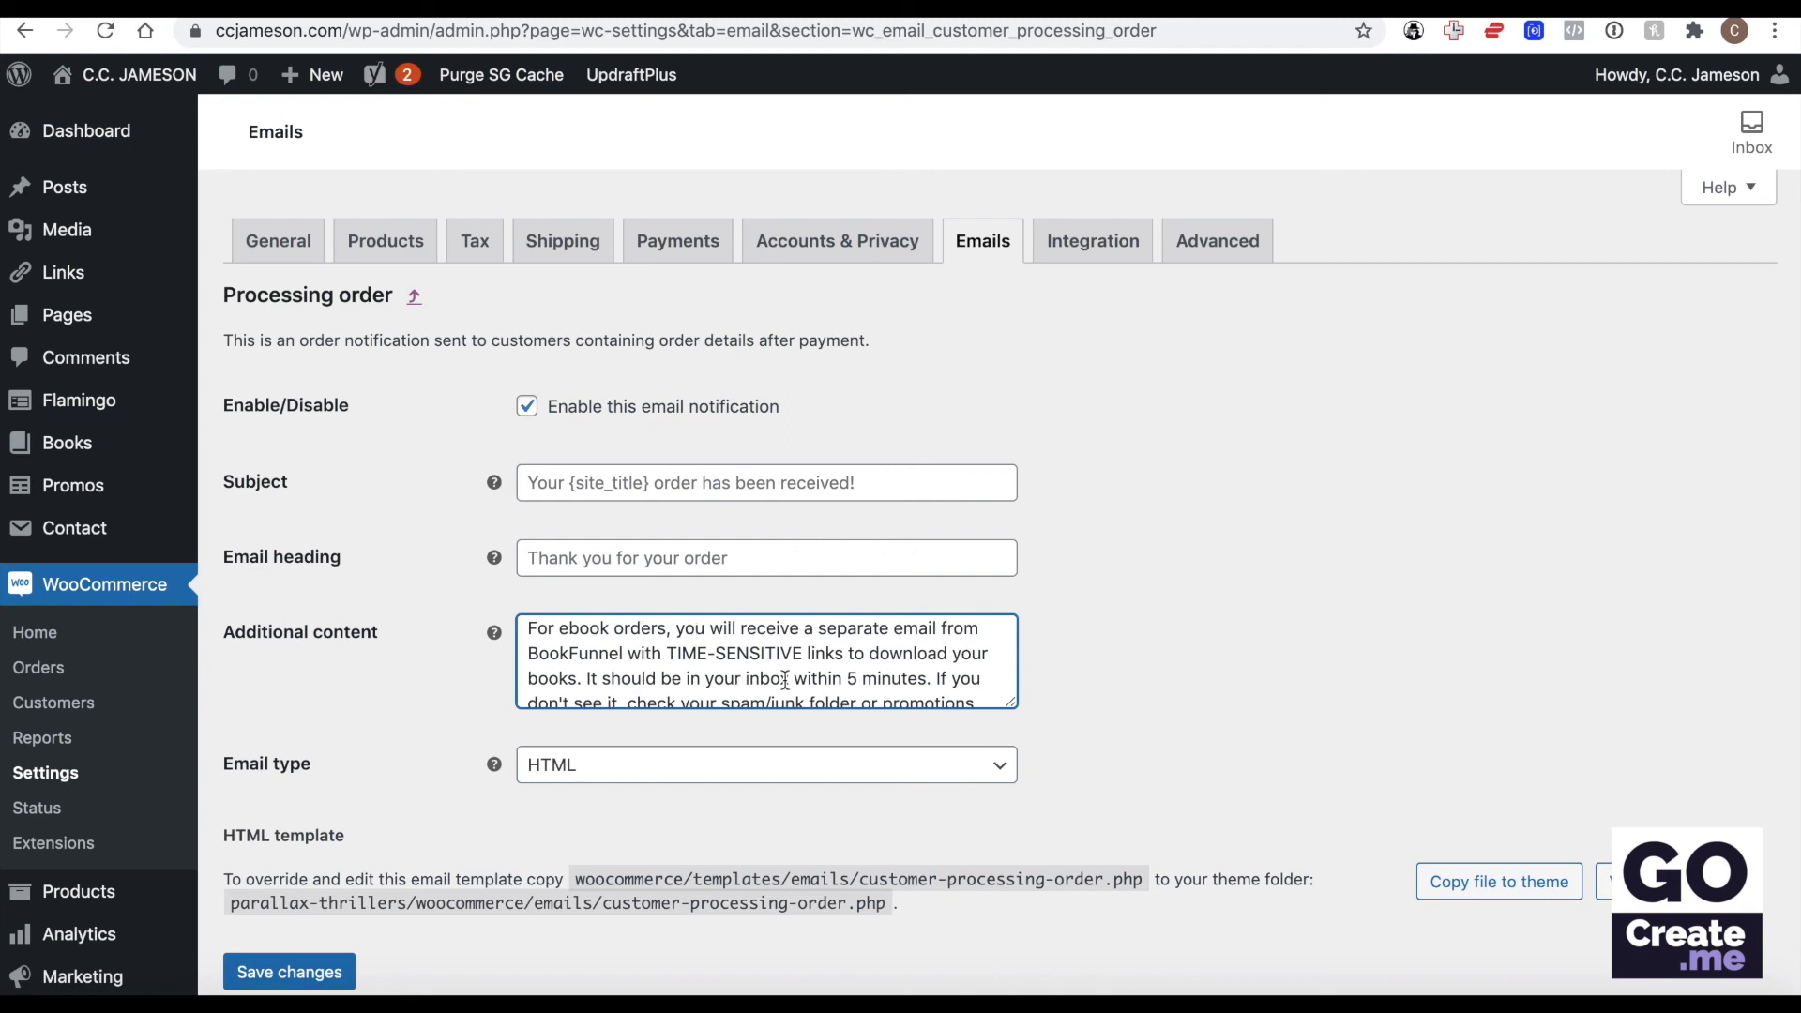
left_click(568, 675)
type("(s)")
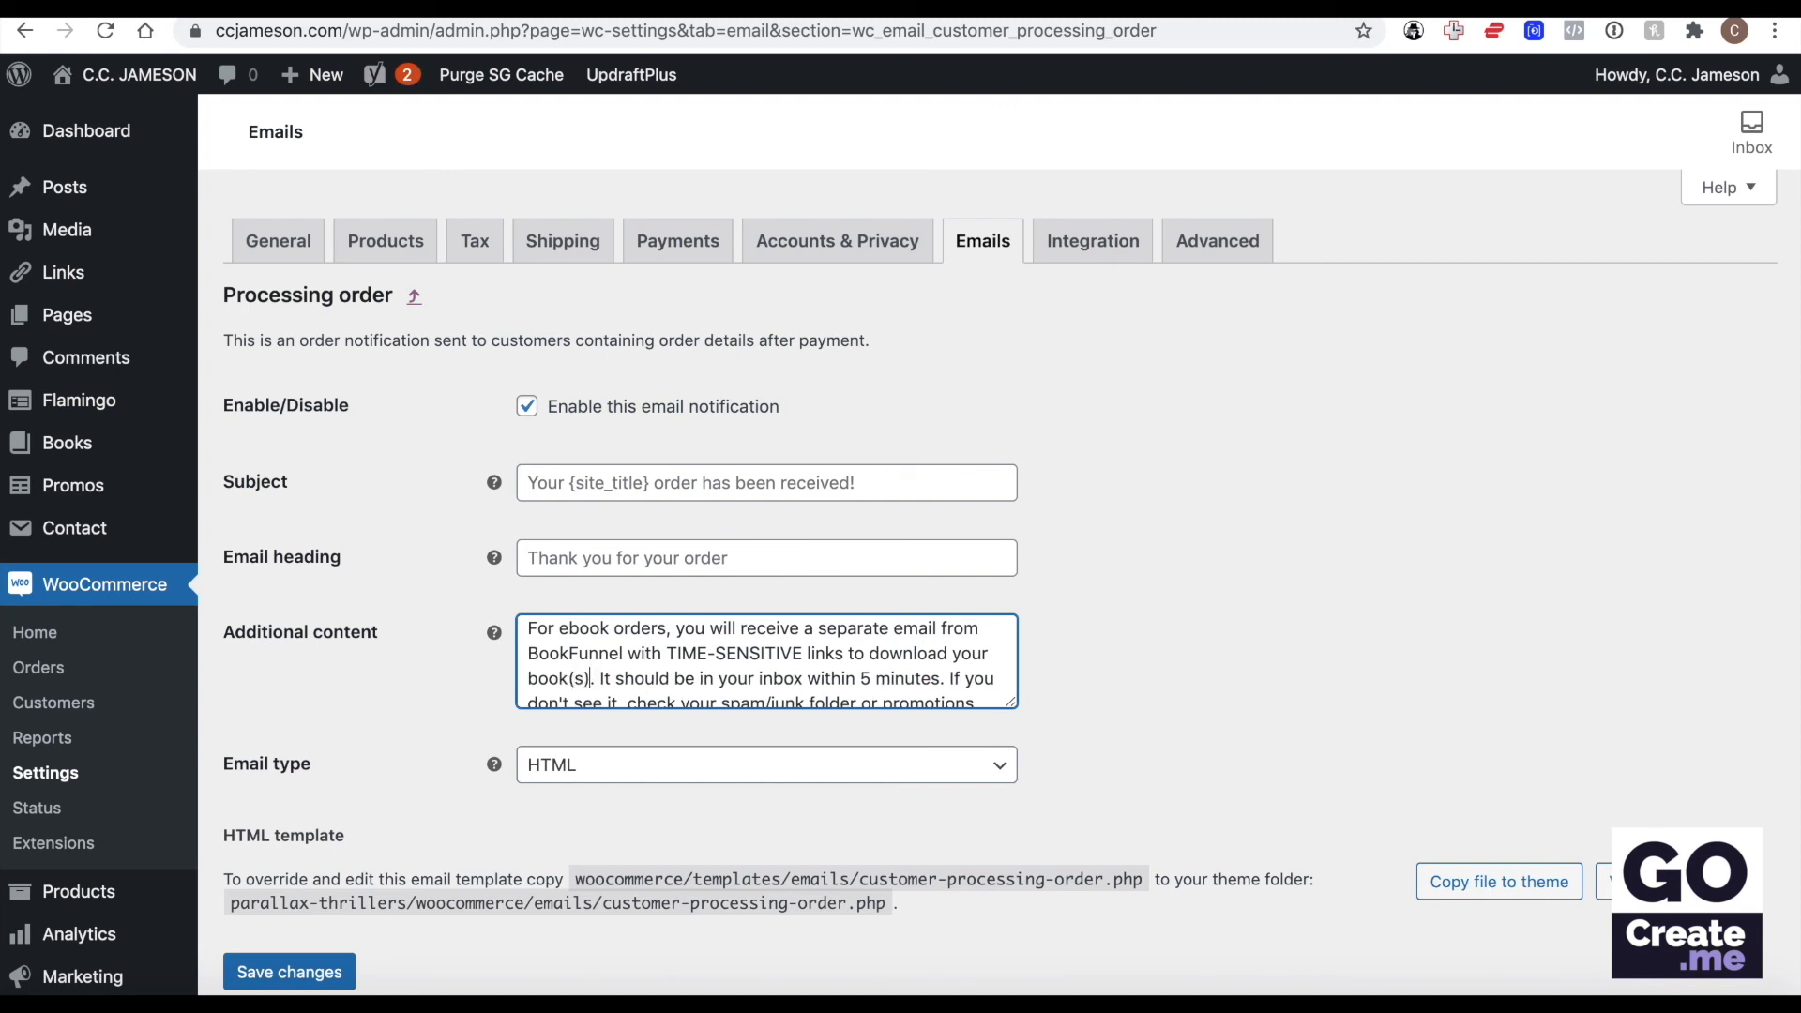
left_click(837, 654)
type("(s")
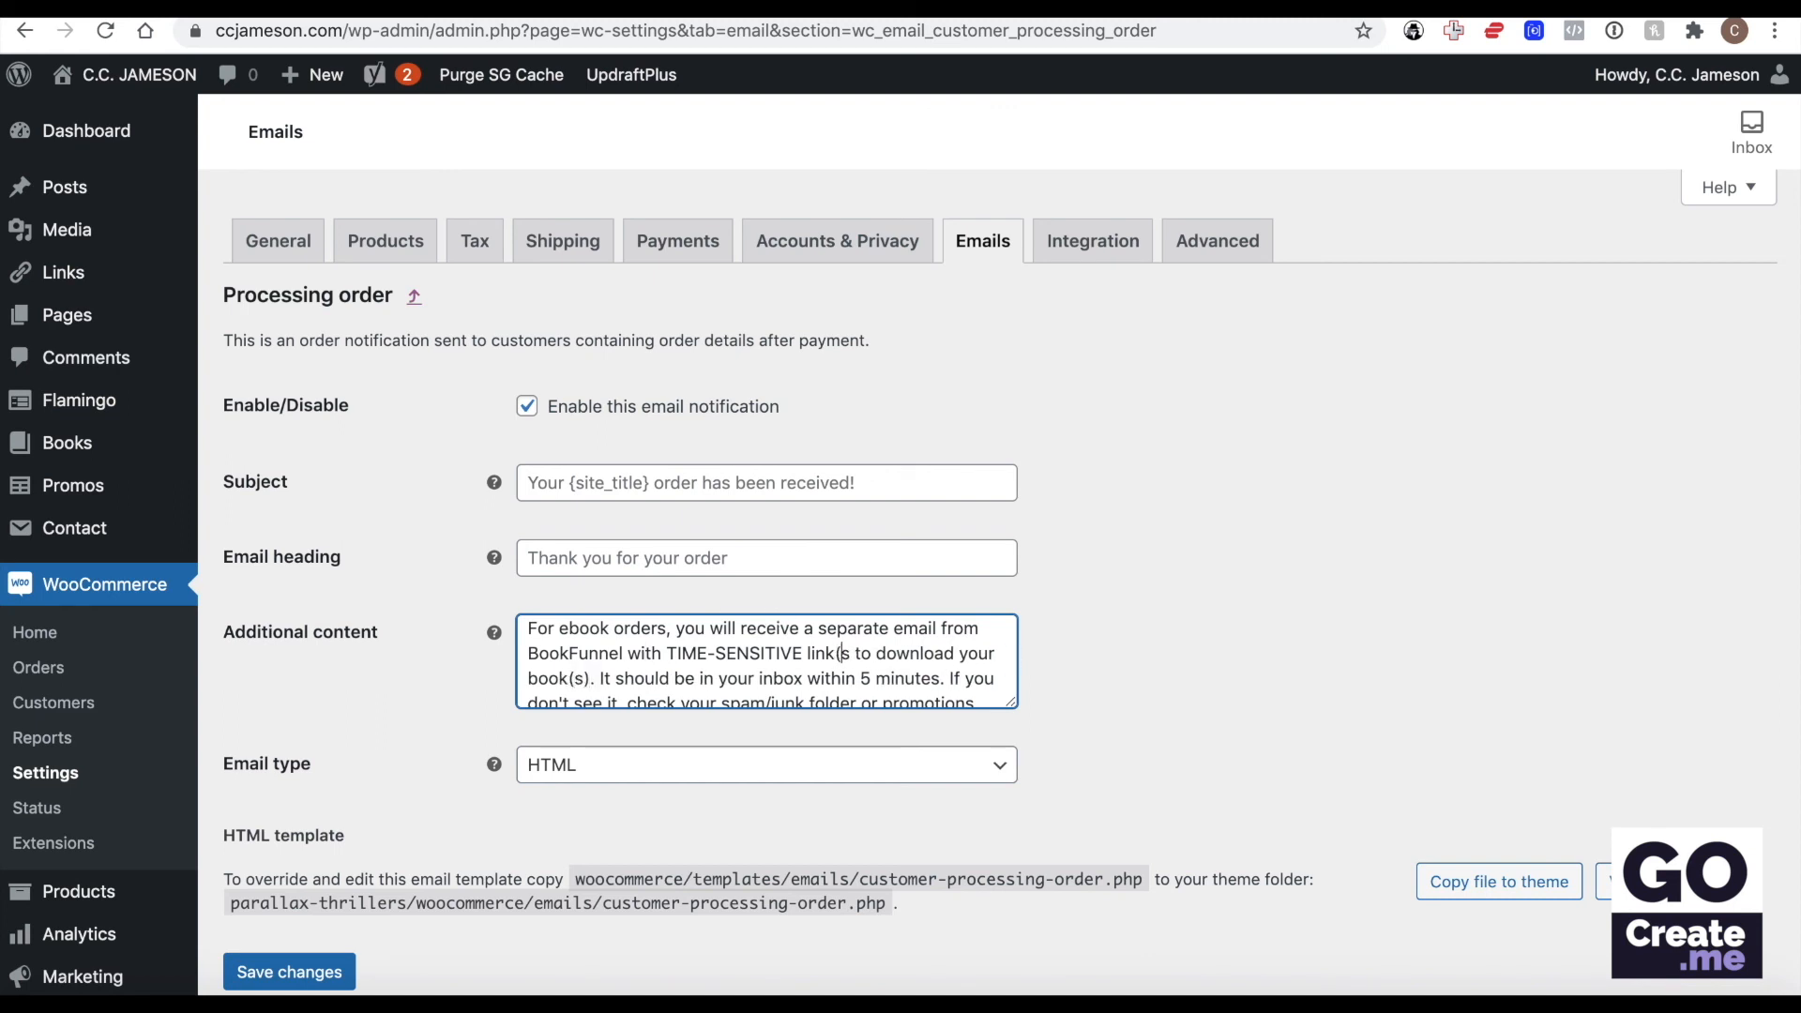
type(")")
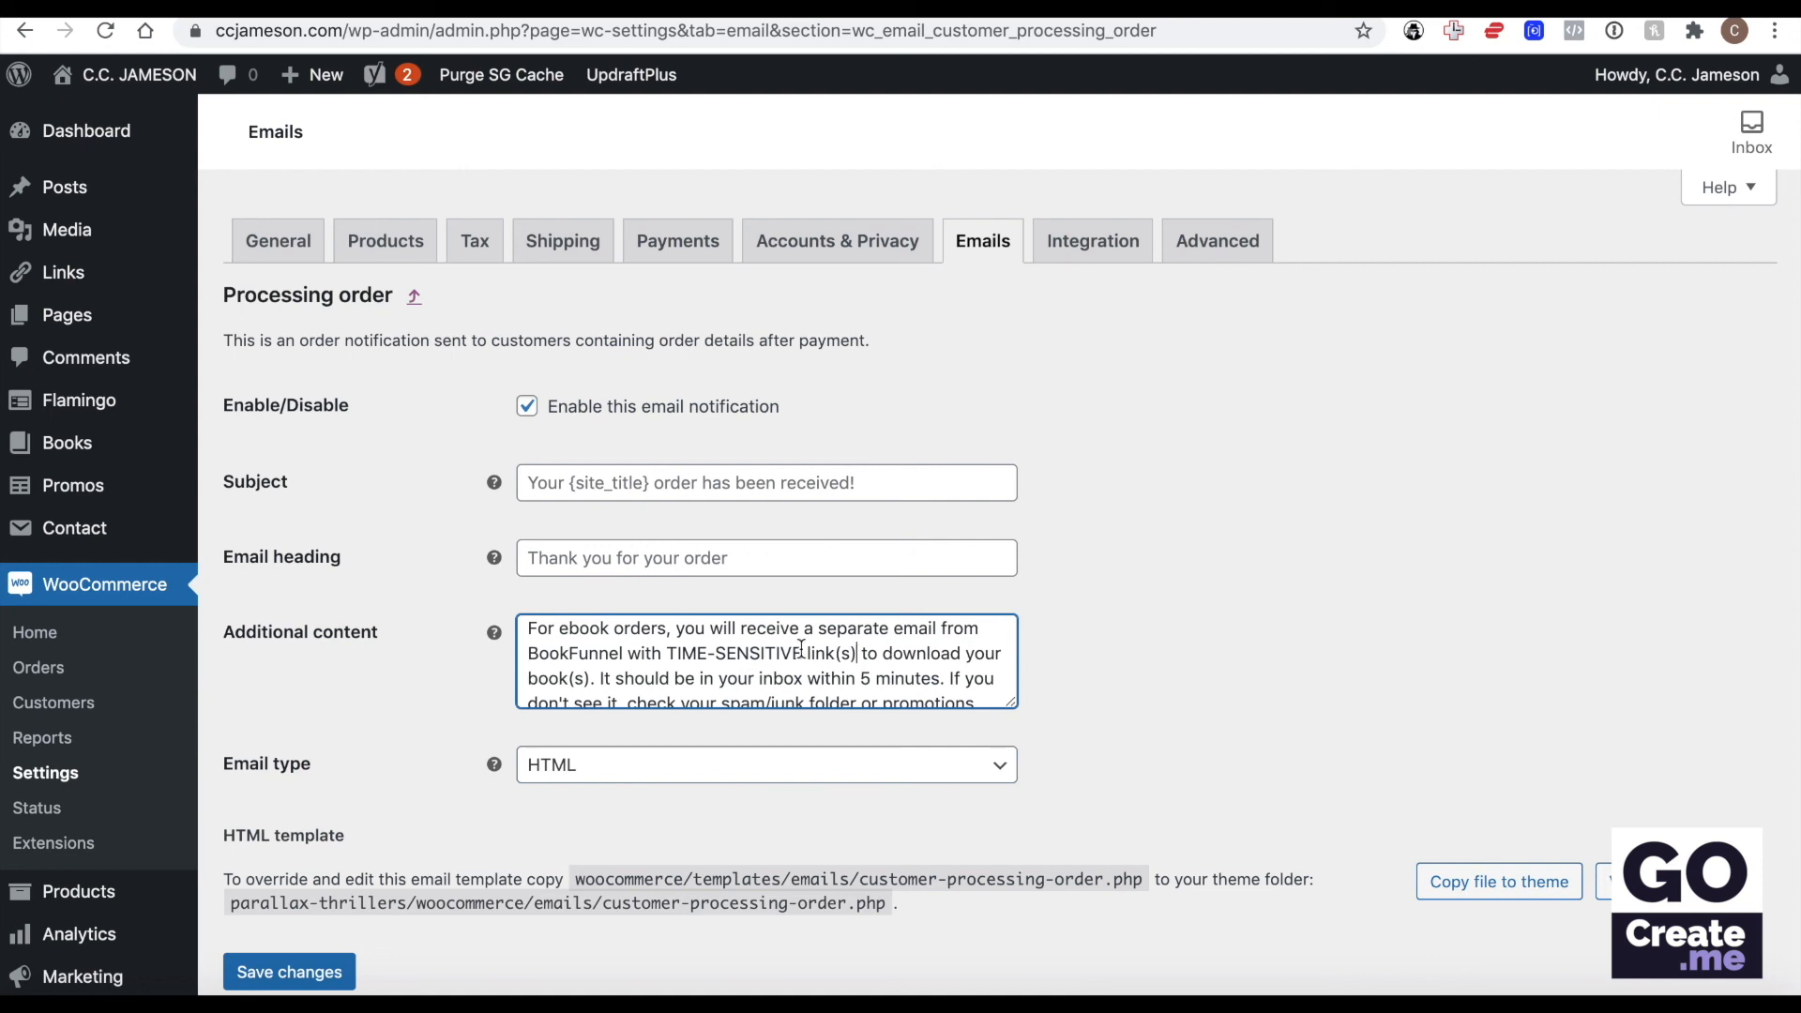
Read through the rest of the additional content and save the Processing order email settings.
scroll(802, 647, "down", 1)
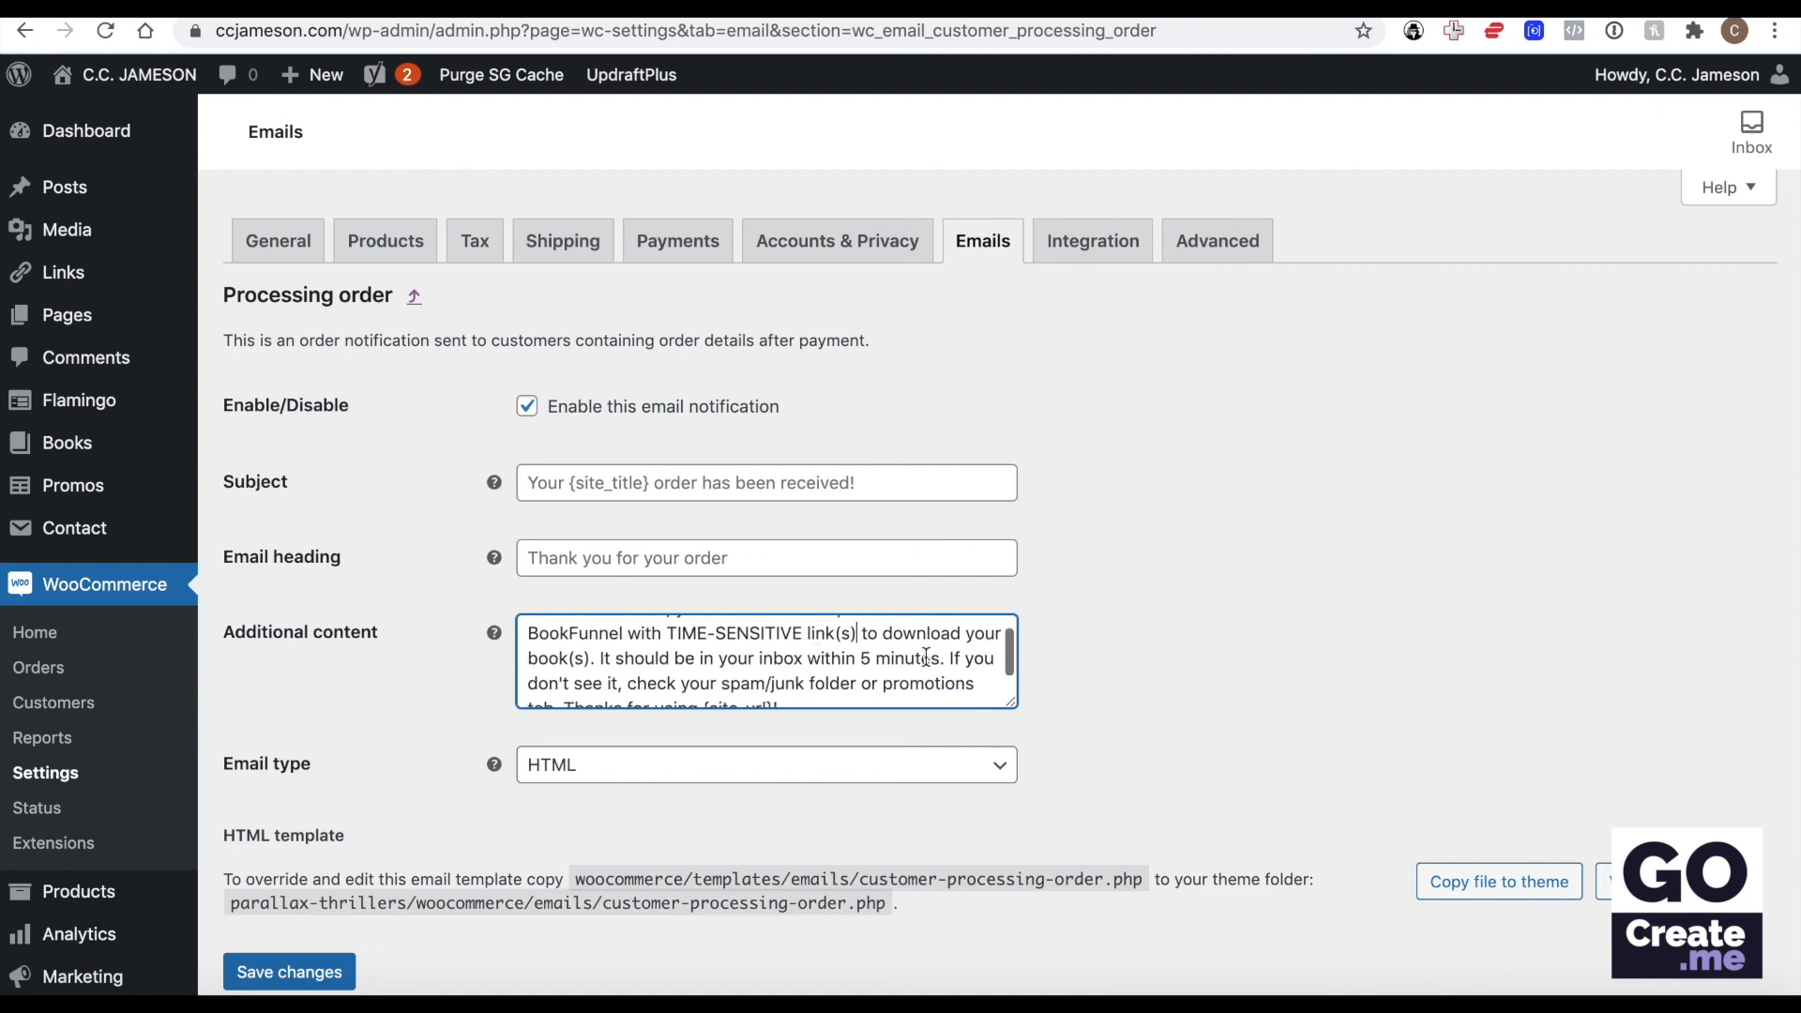
scroll(926, 657, "down", 1)
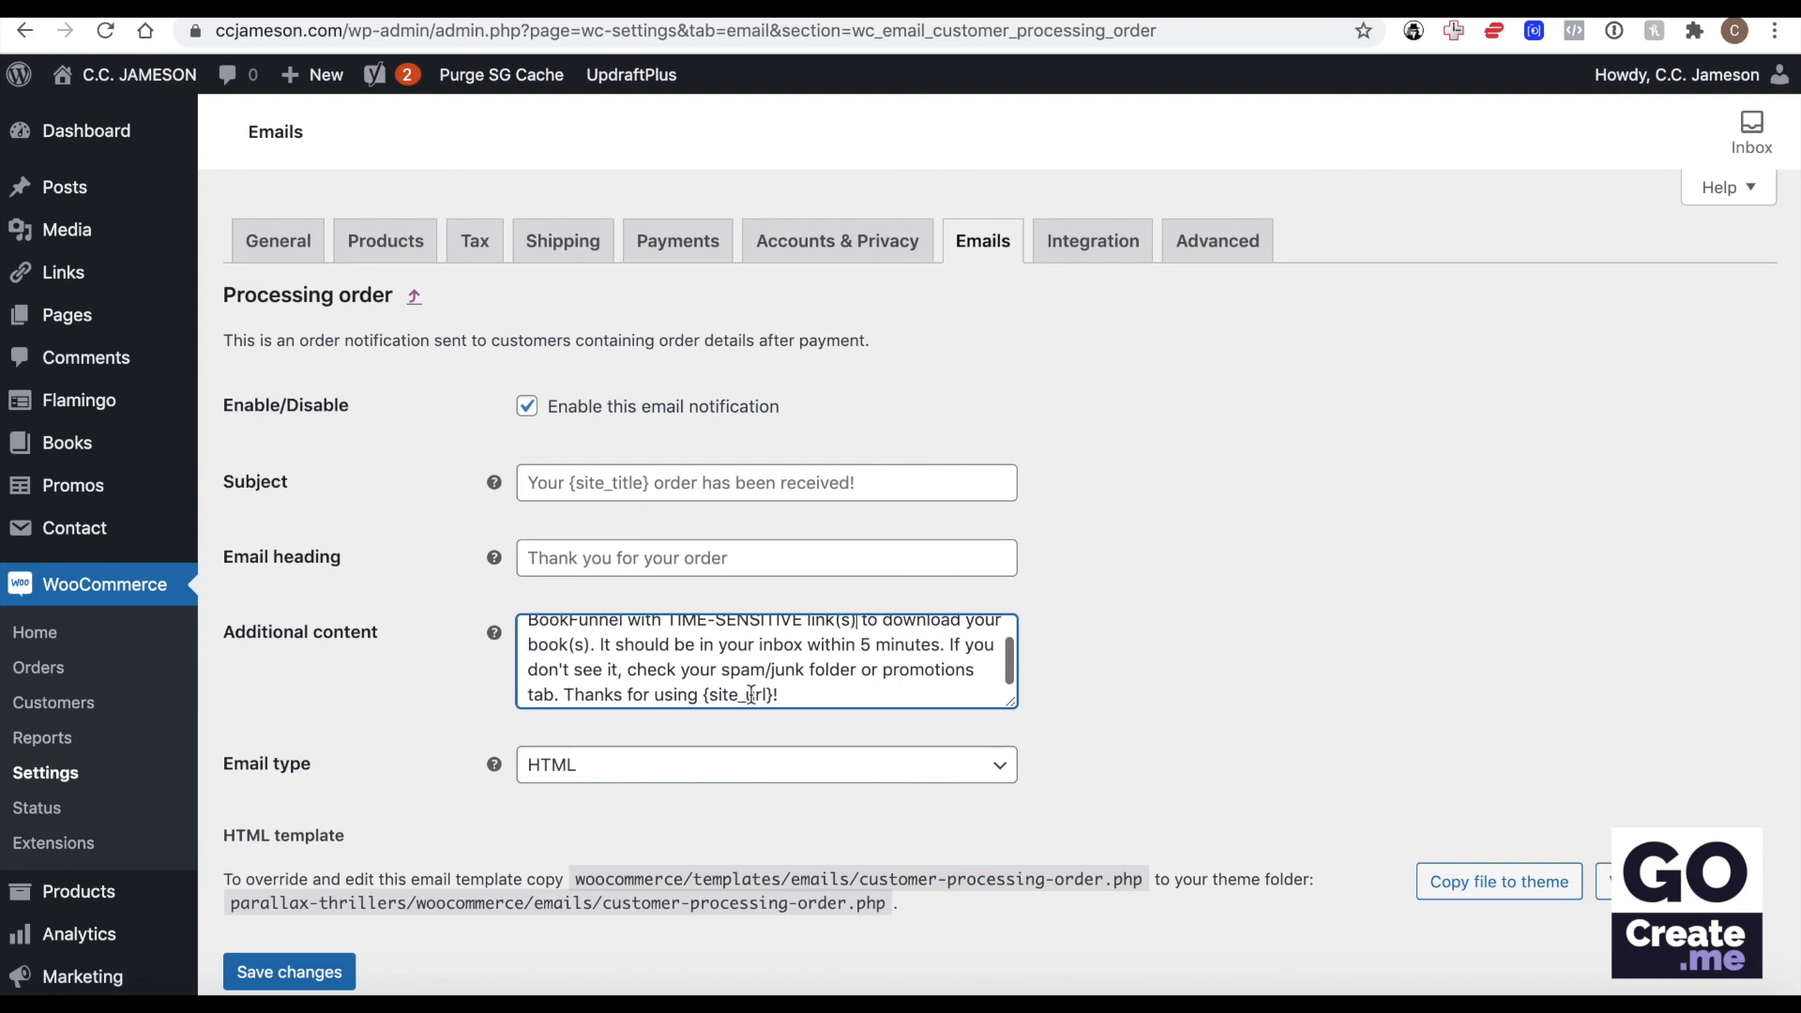
left_click_drag(791, 694, 522, 621)
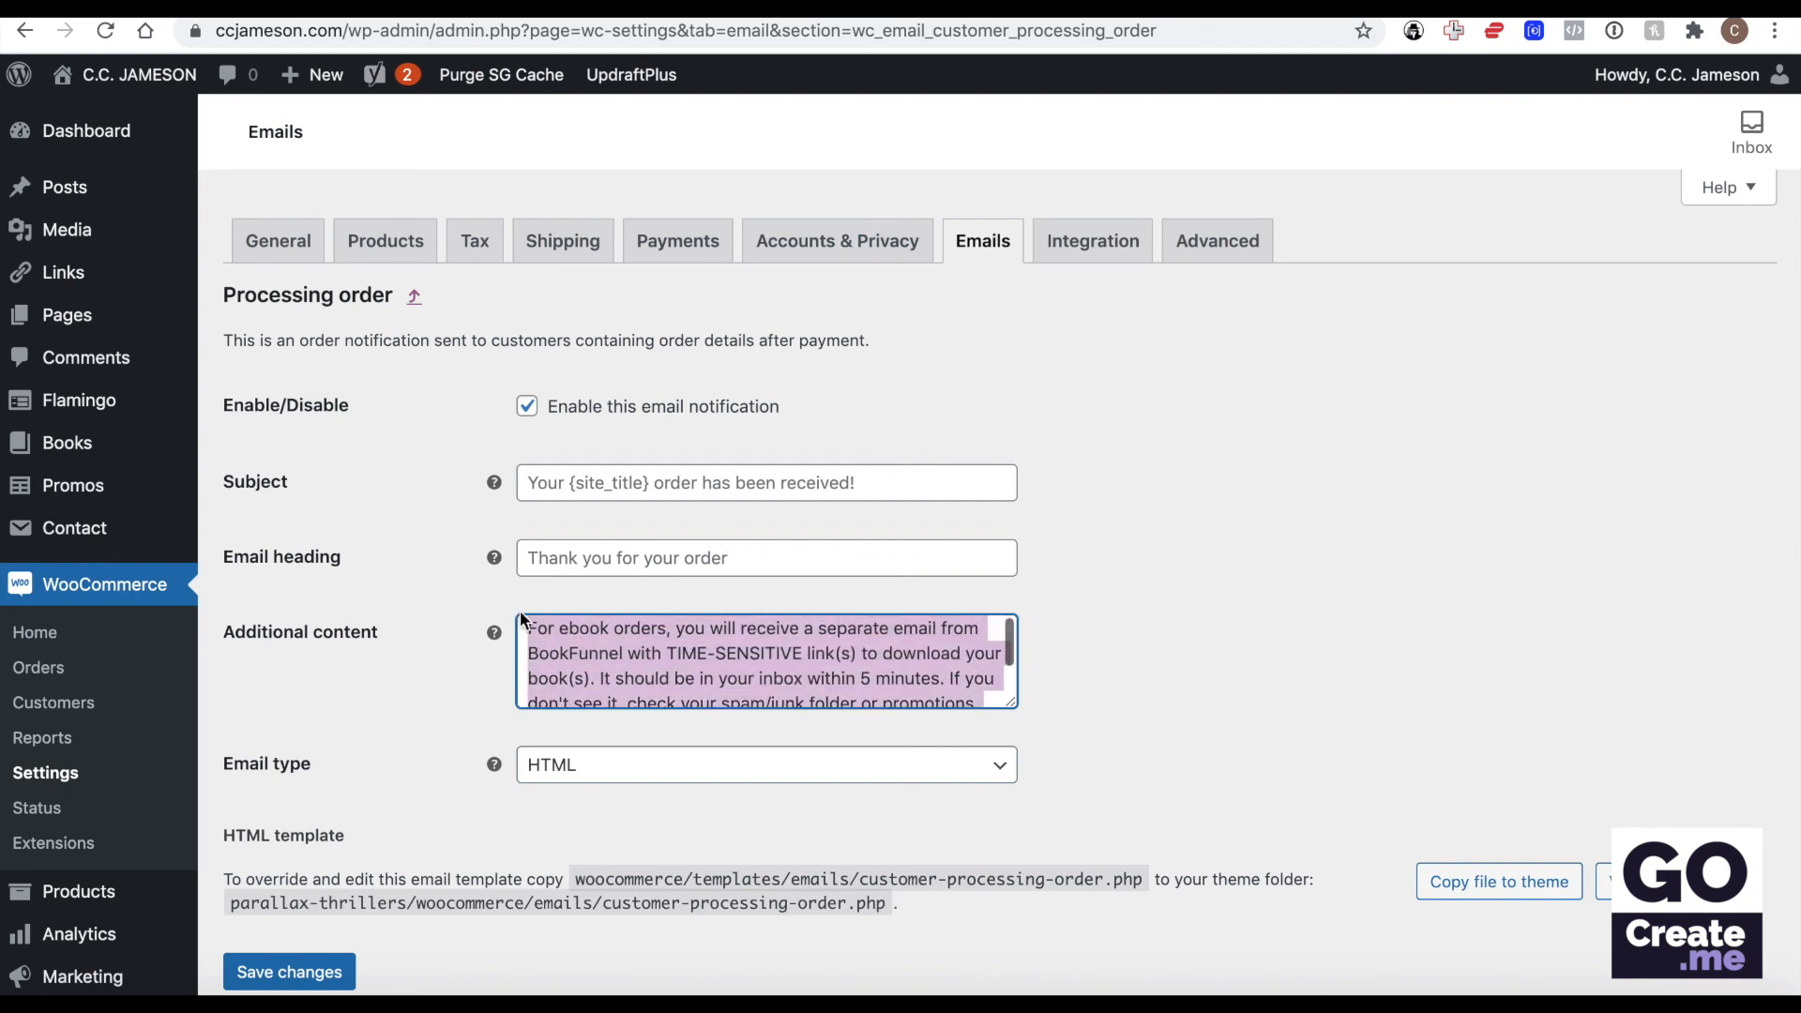
left_click(1267, 626)
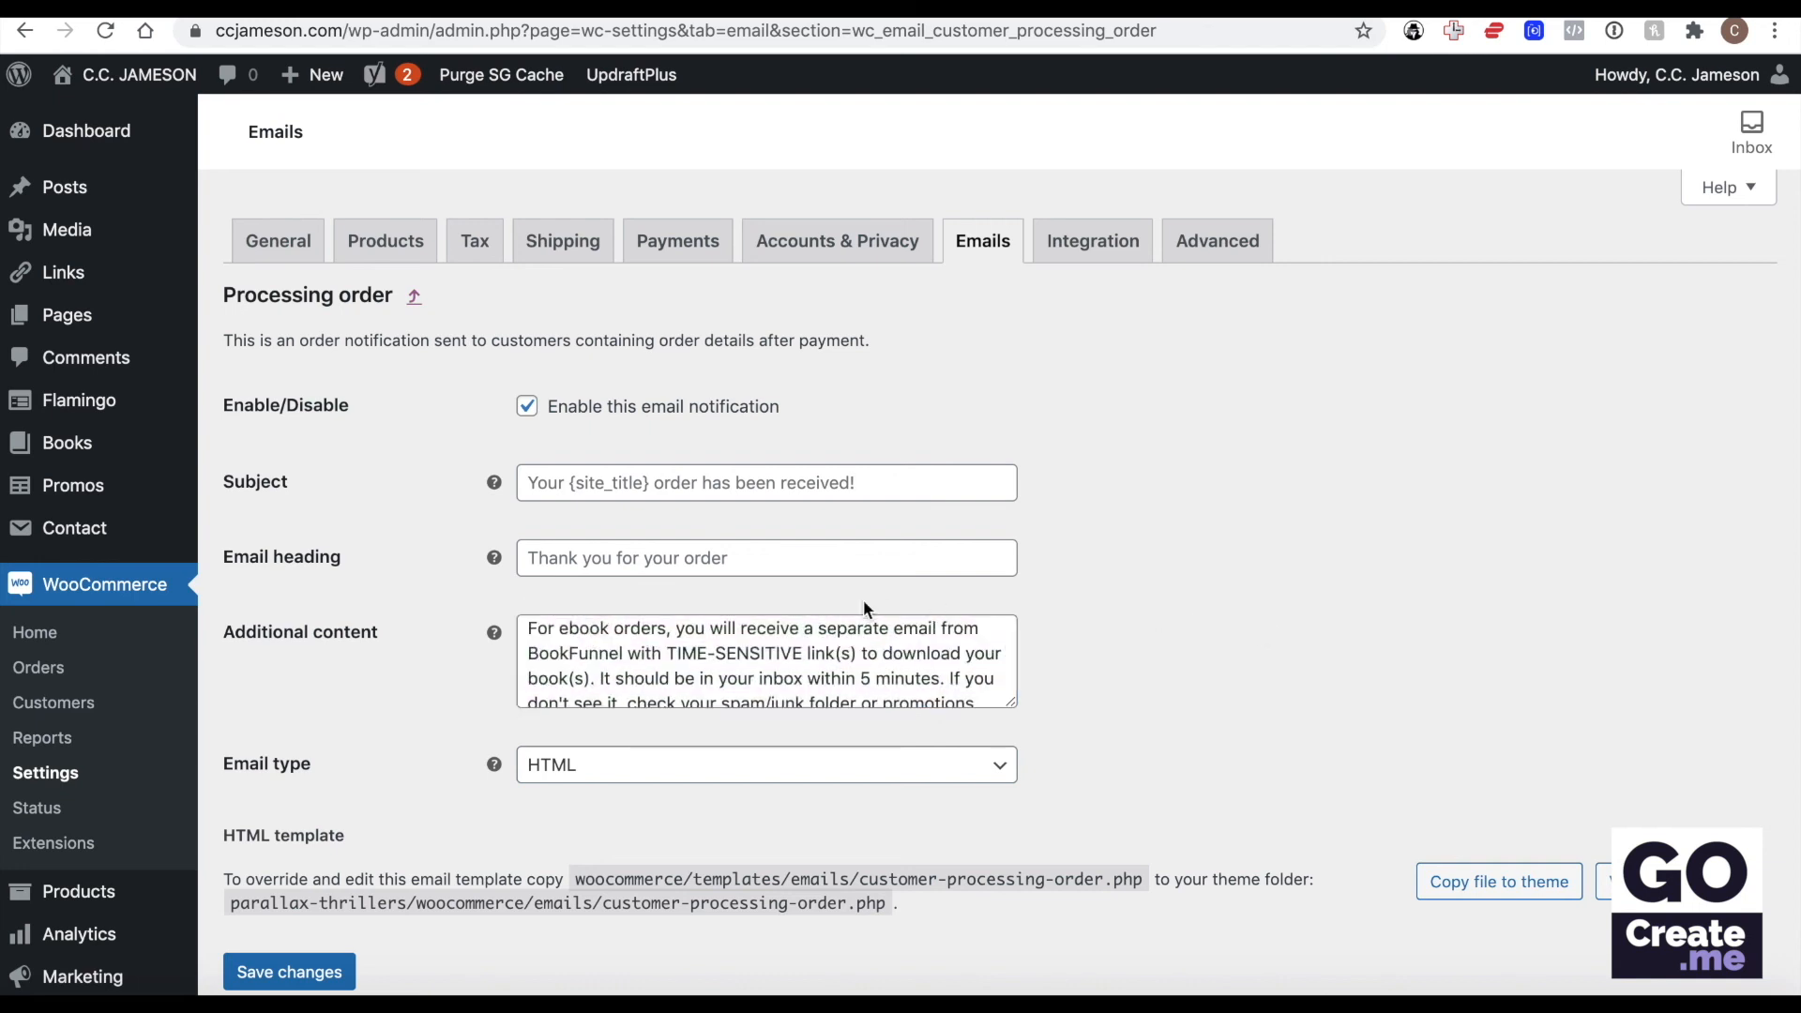
left_click(334, 971)
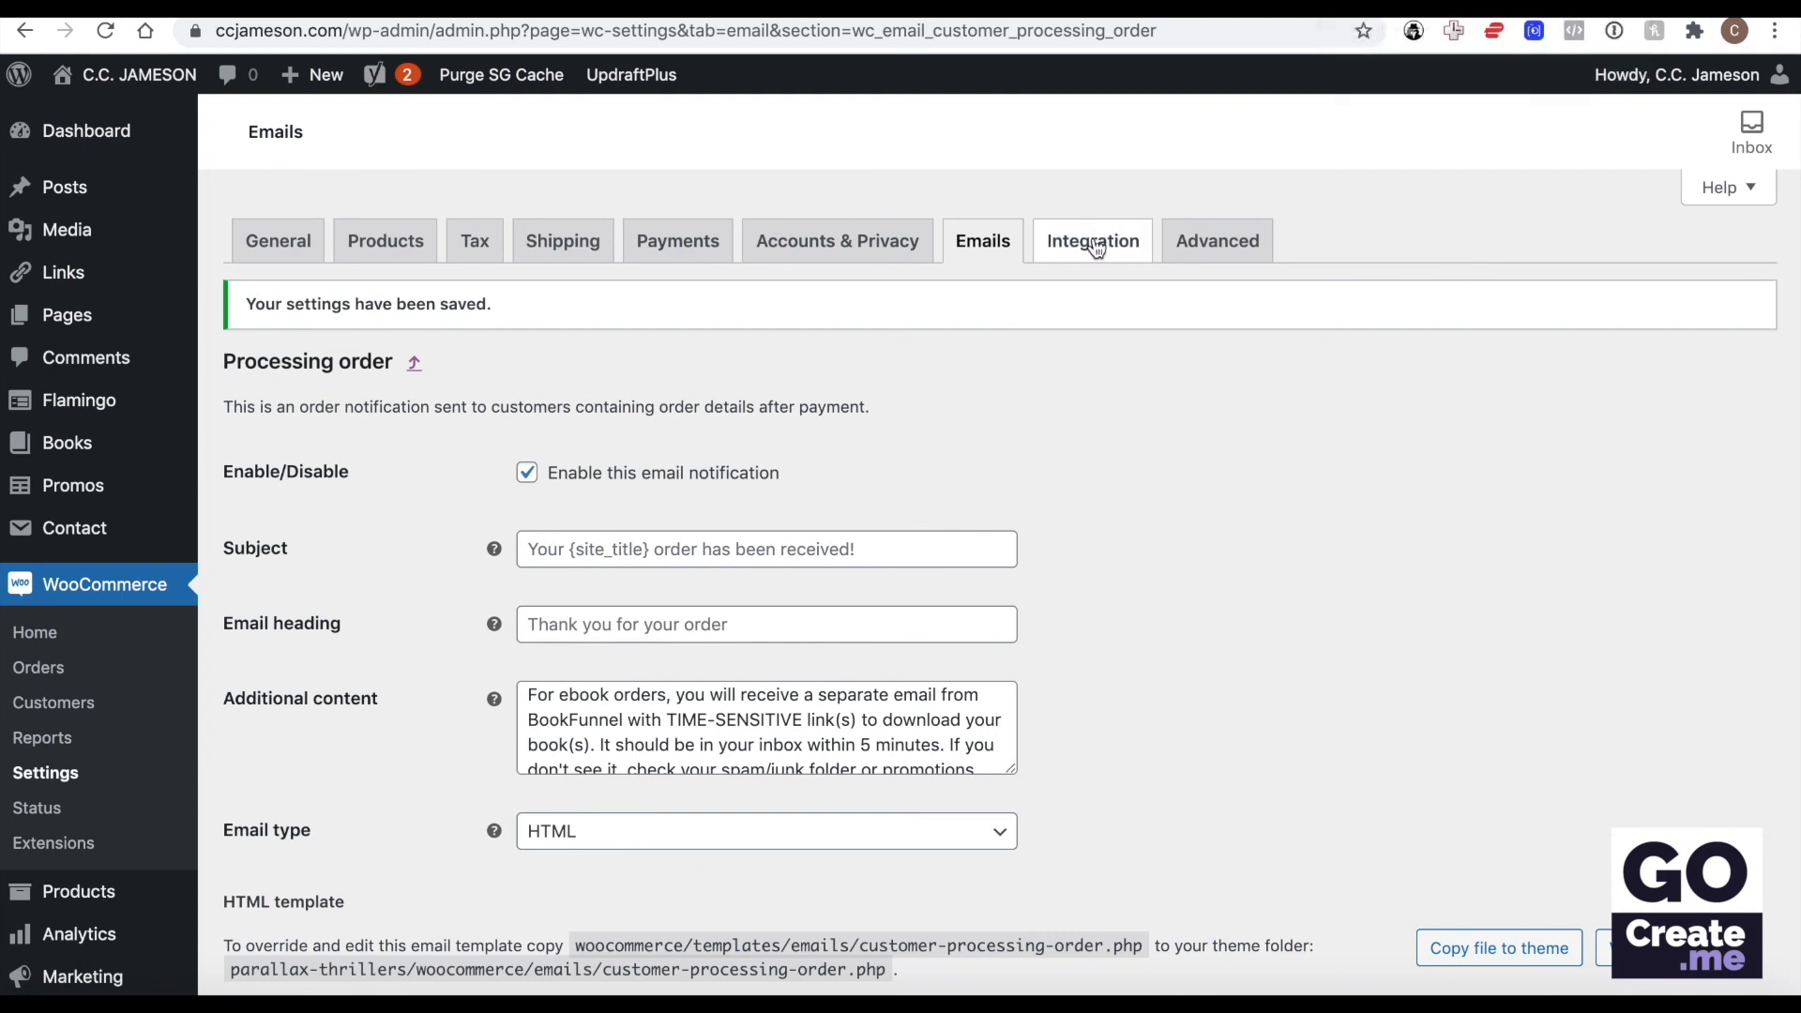
scroll(1200, 544, "down", 3)
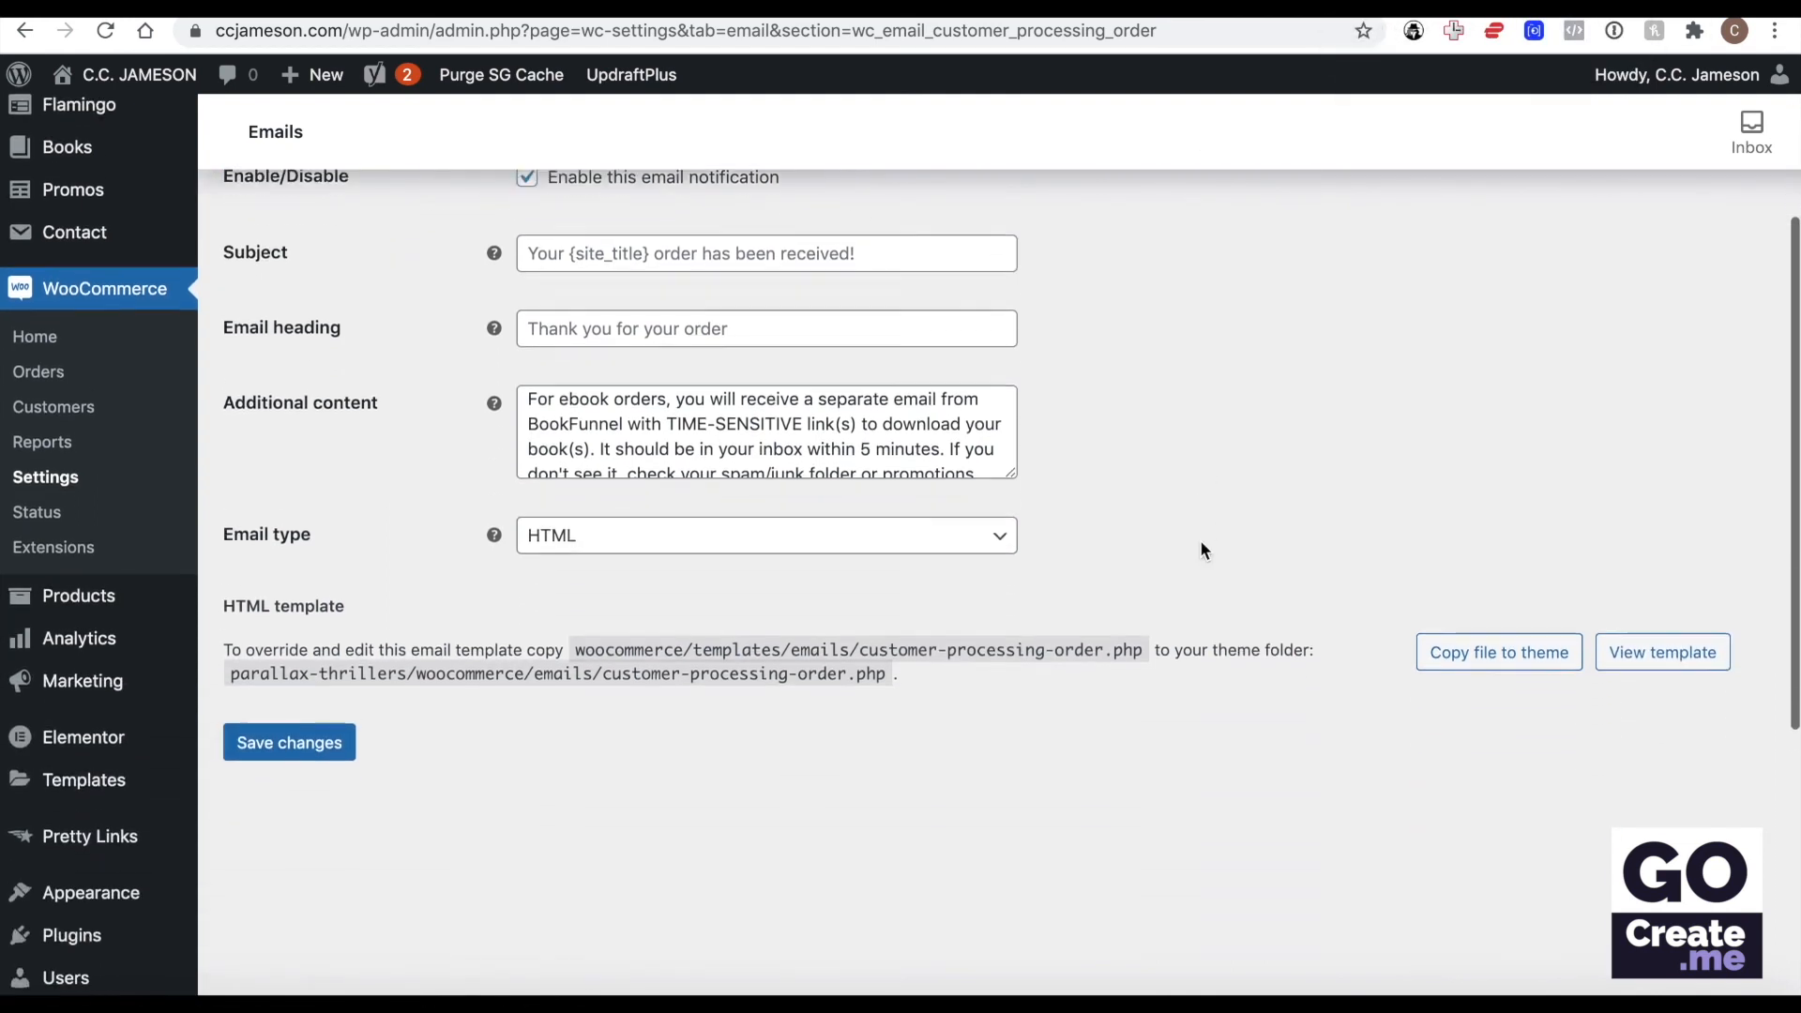
scroll(1233, 409, "up", 1)
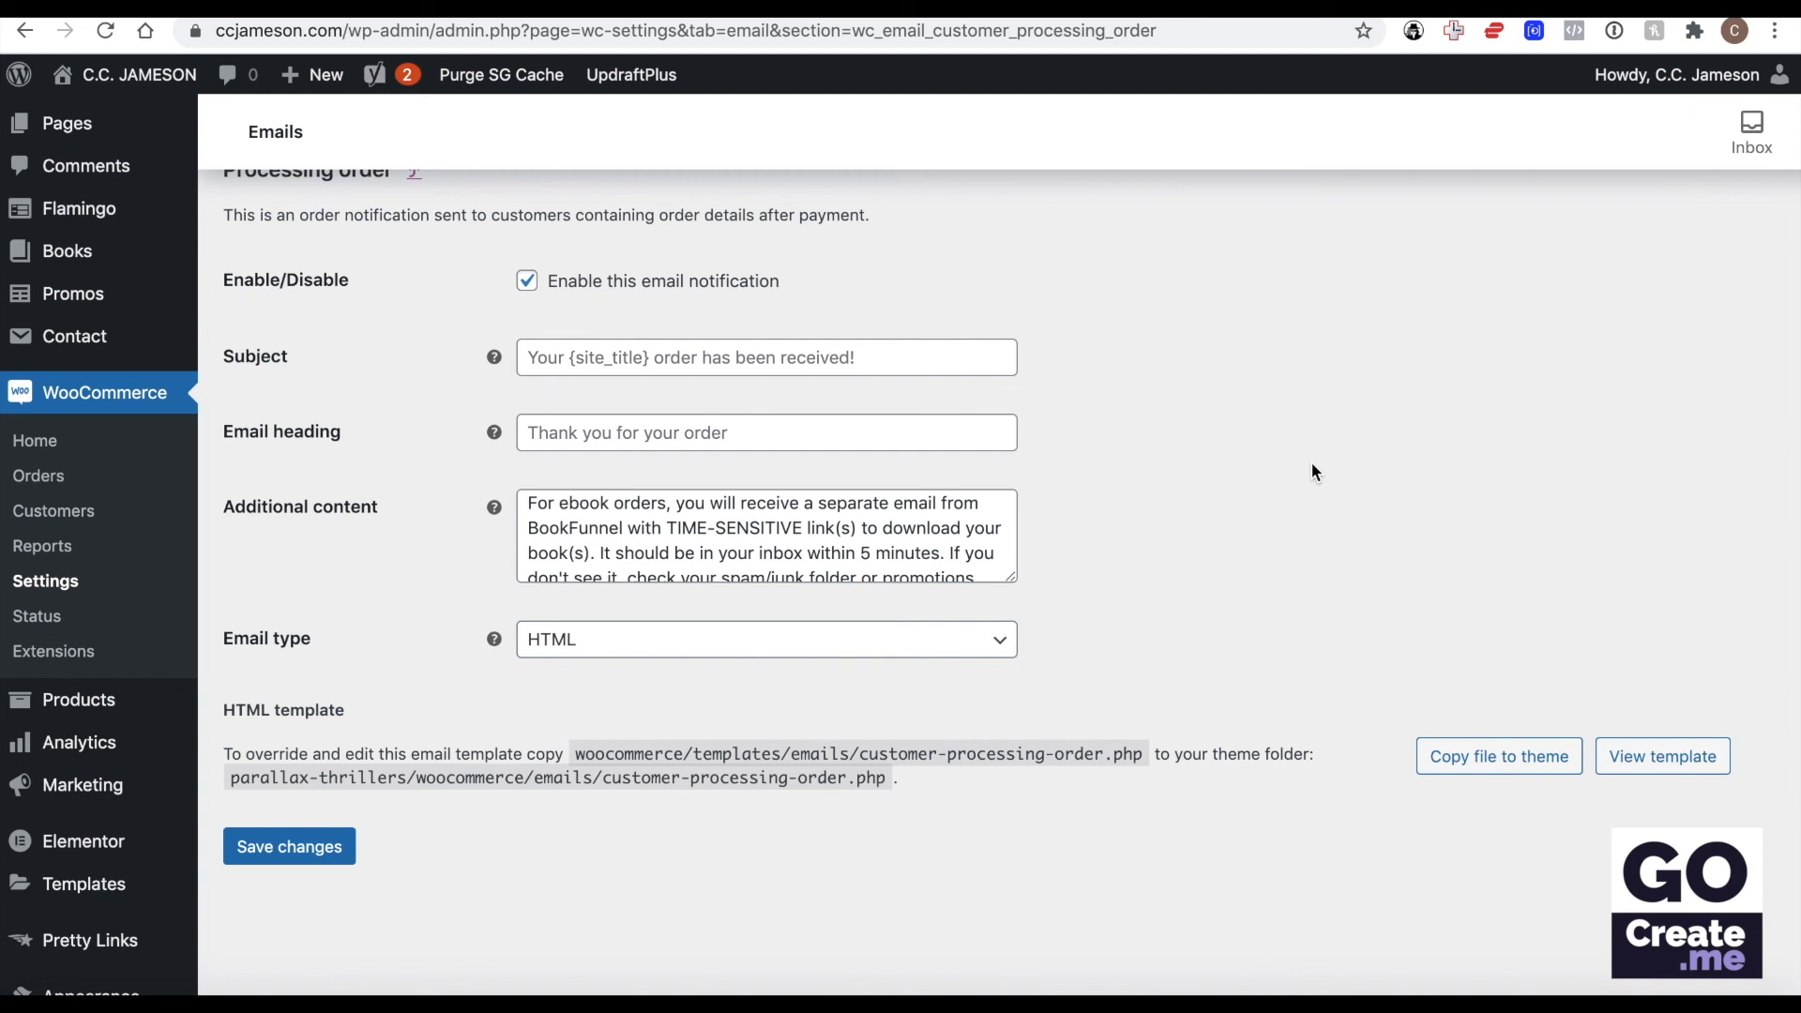
scroll(1312, 464, "up", 2)
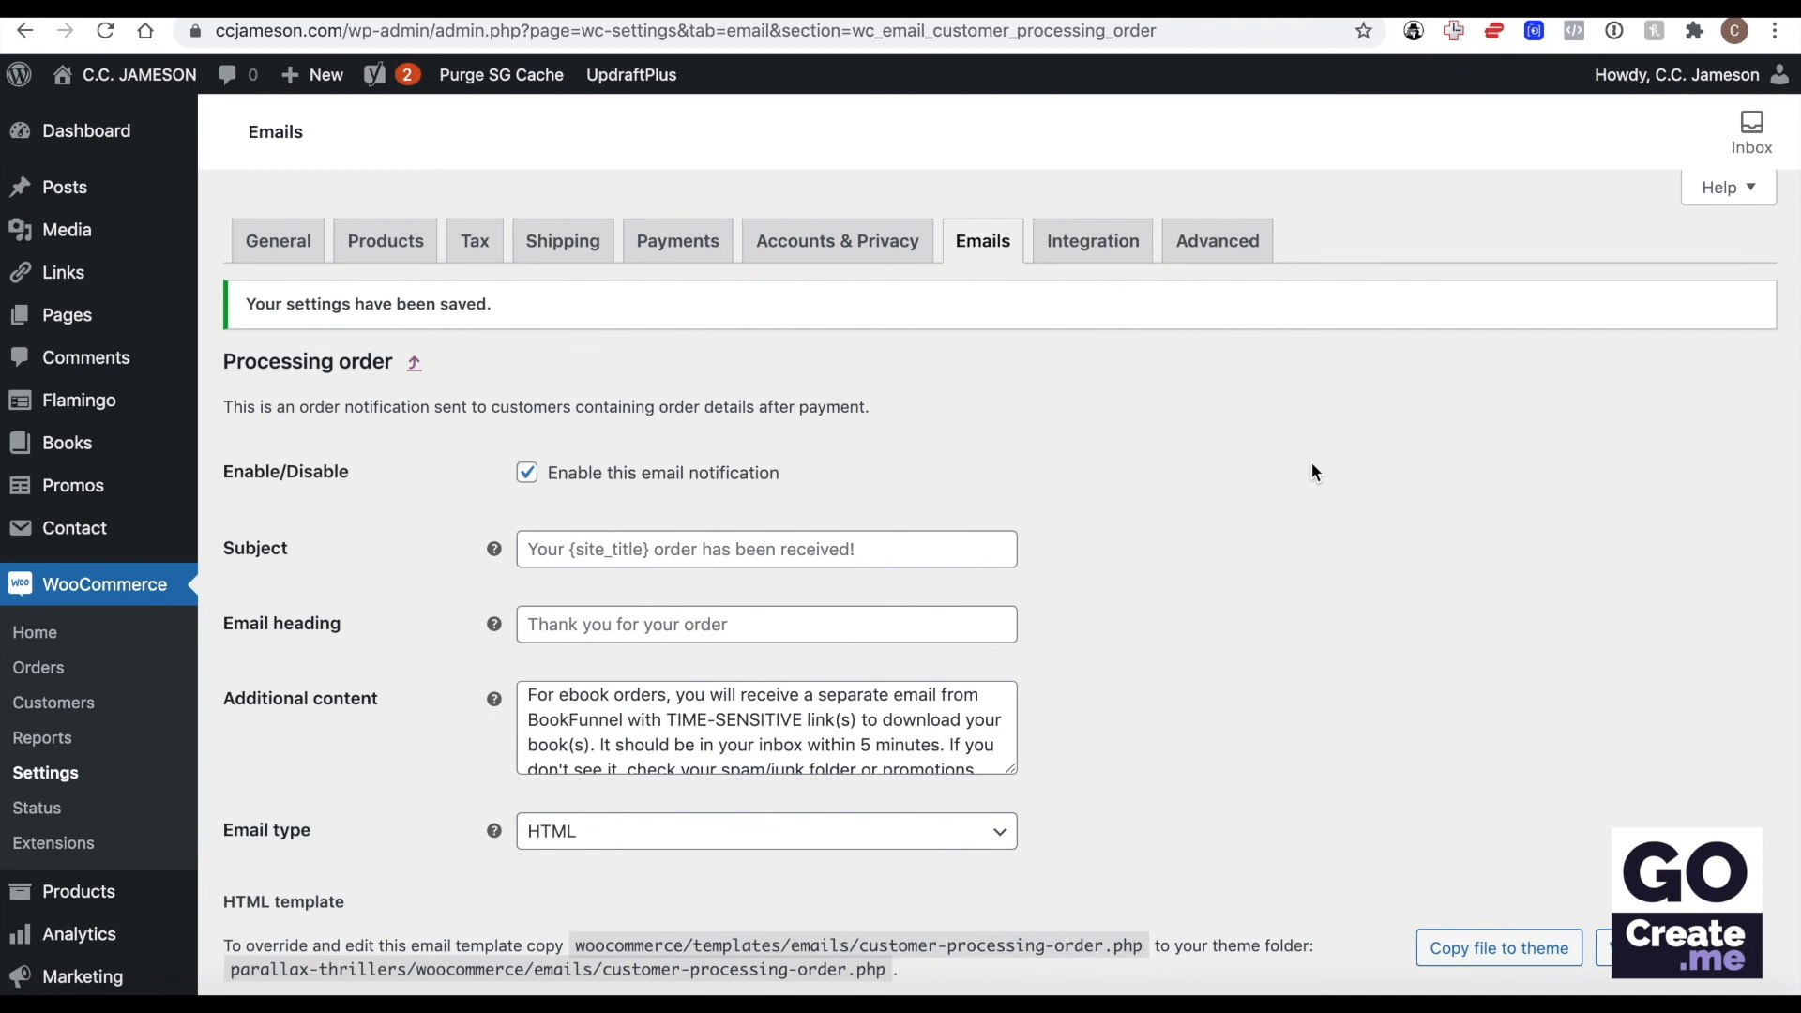
scroll(1312, 464, "down", 2)
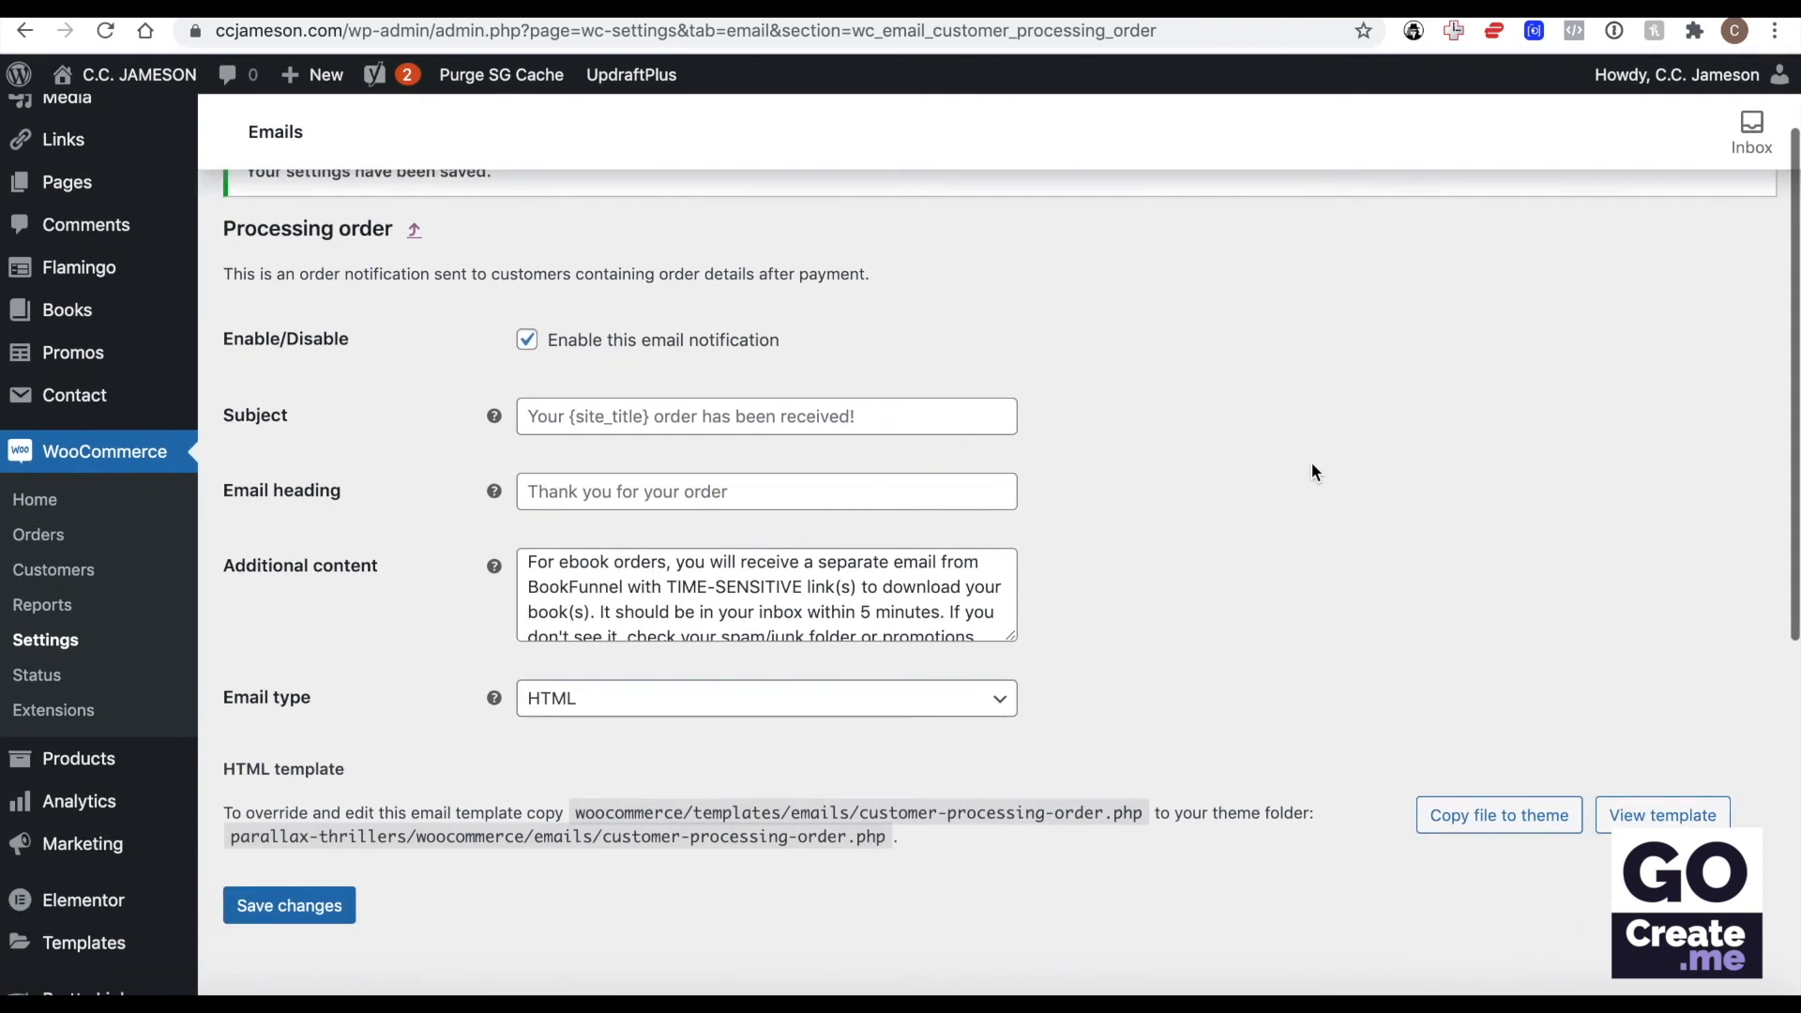
Examine the MaxMind Geolocation integration settings and the Advanced page setup for the cart, checkout, account and terms pages.
scroll(1312, 463, "up", 2)
left_click(1104, 253)
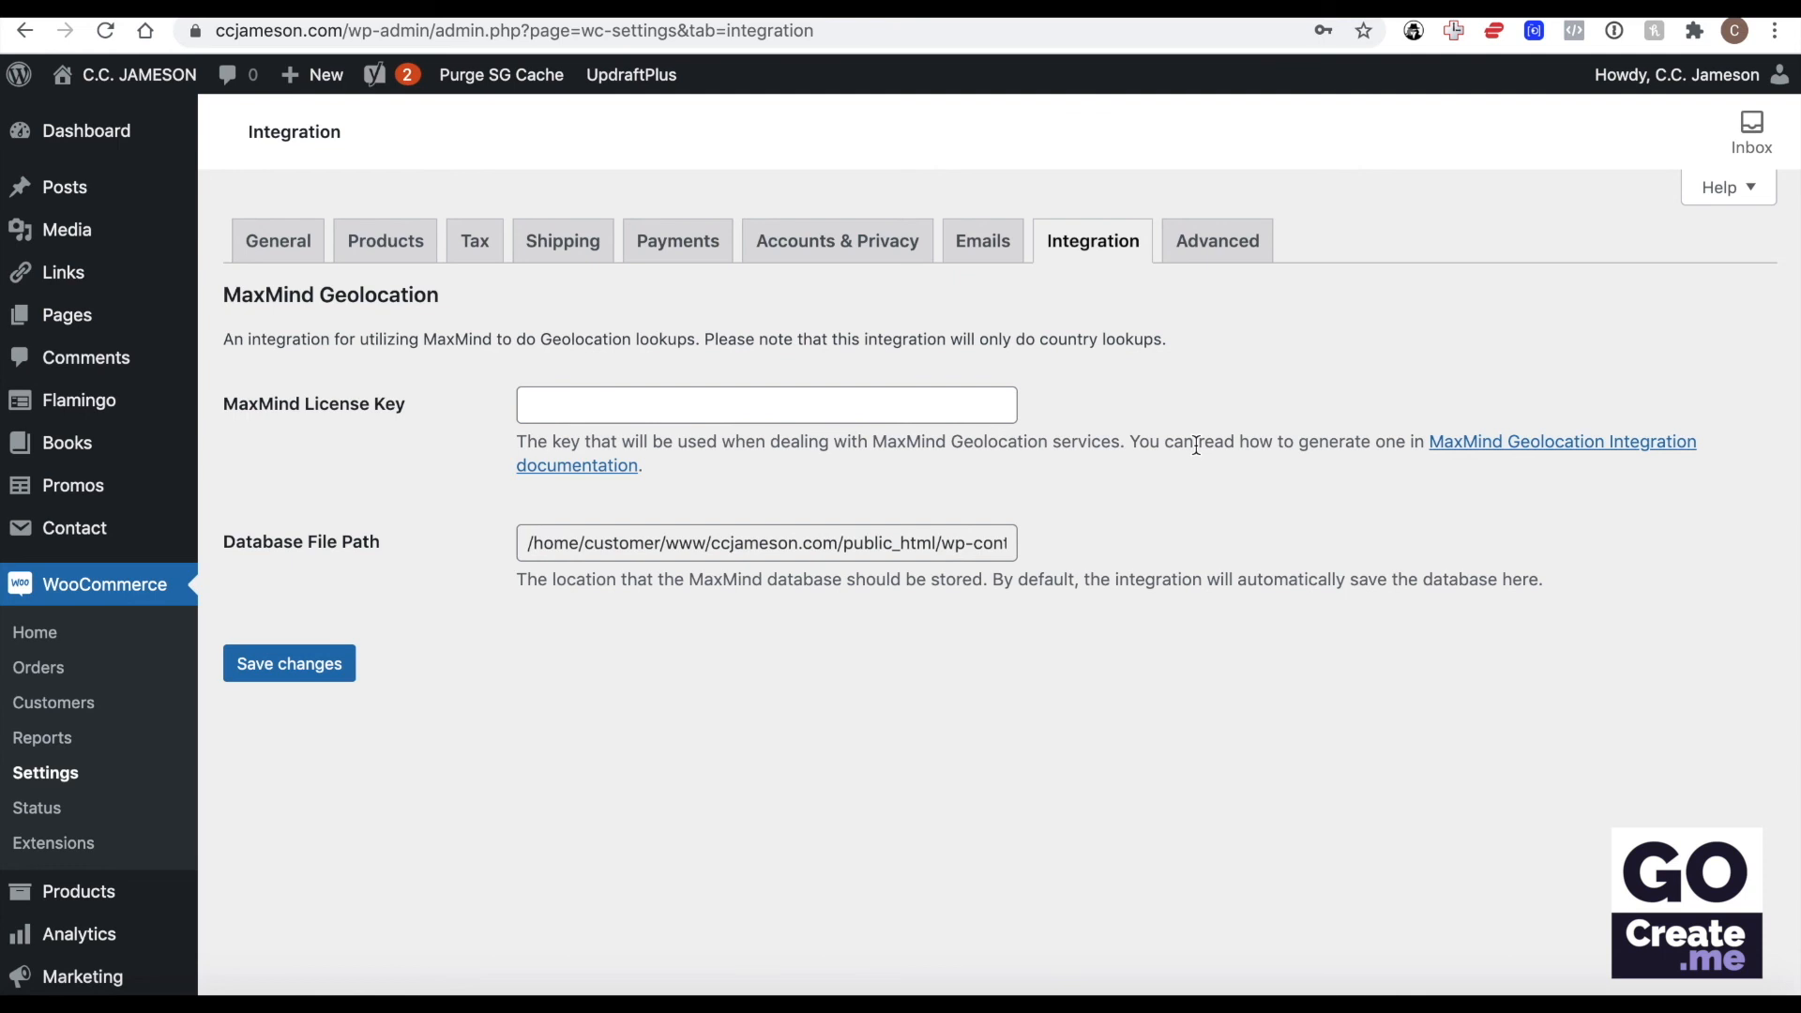
left_click(1226, 252)
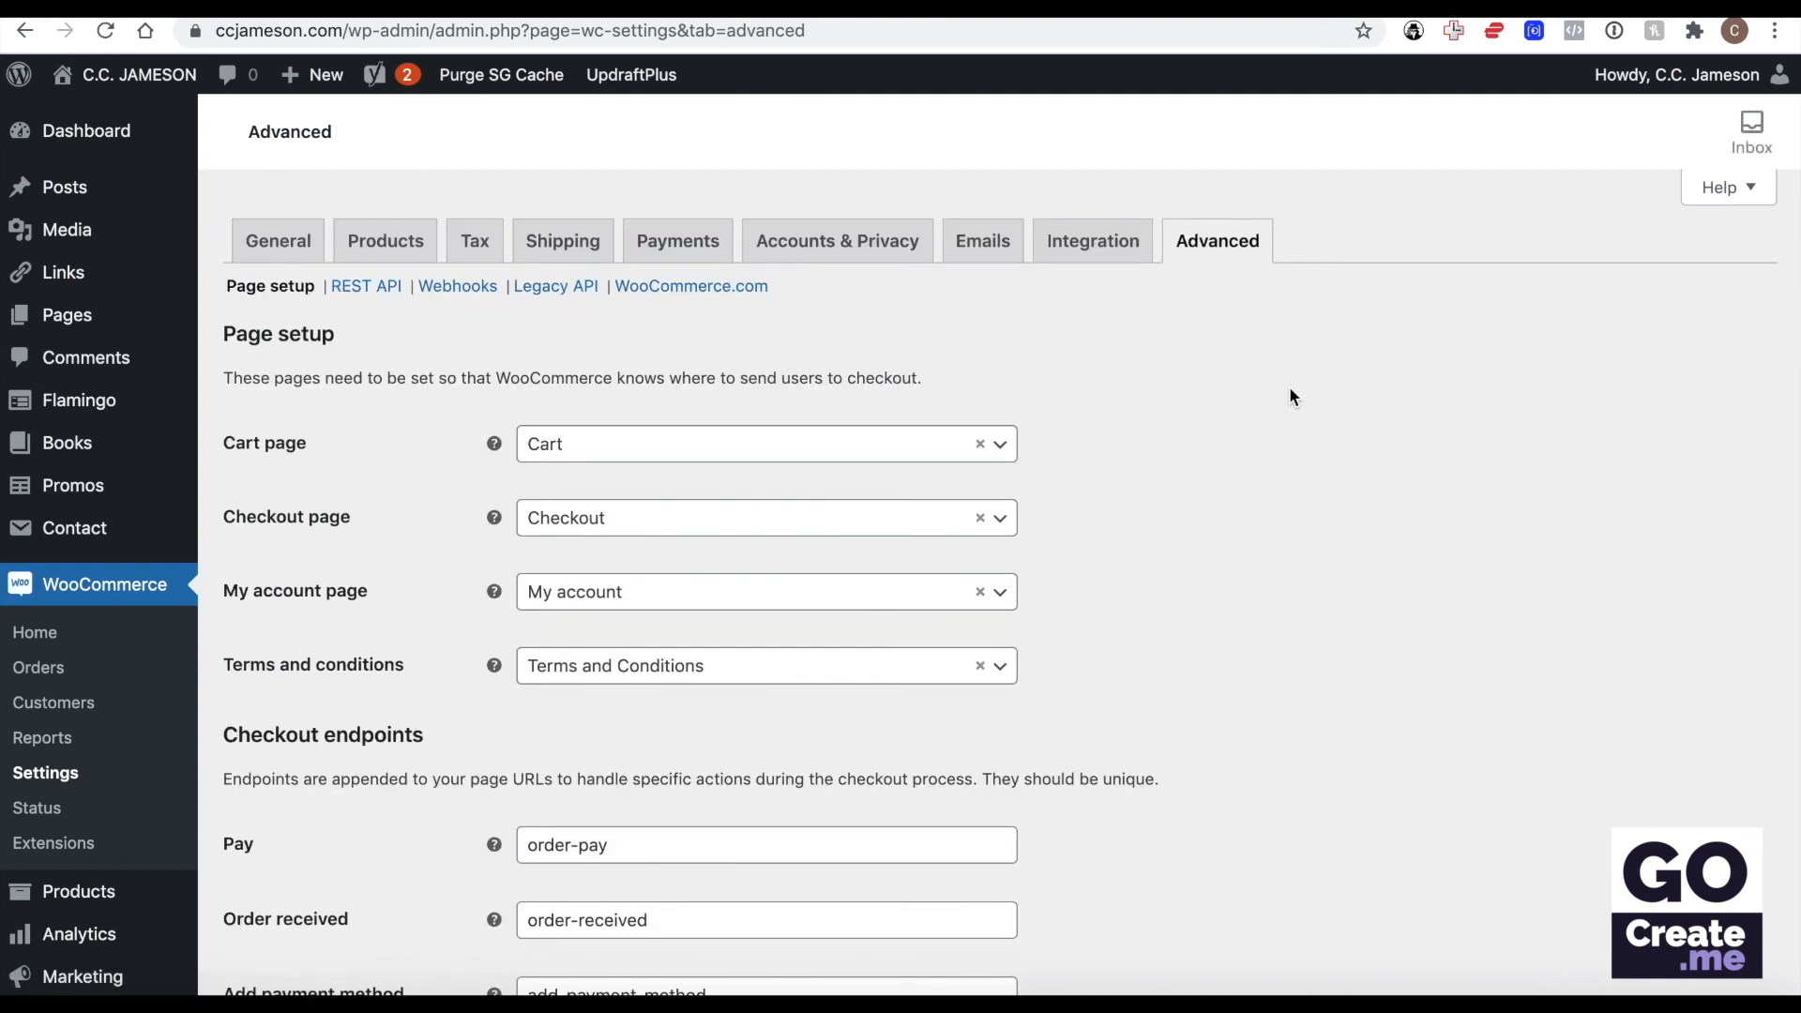
scroll(1289, 385, "down", 3)
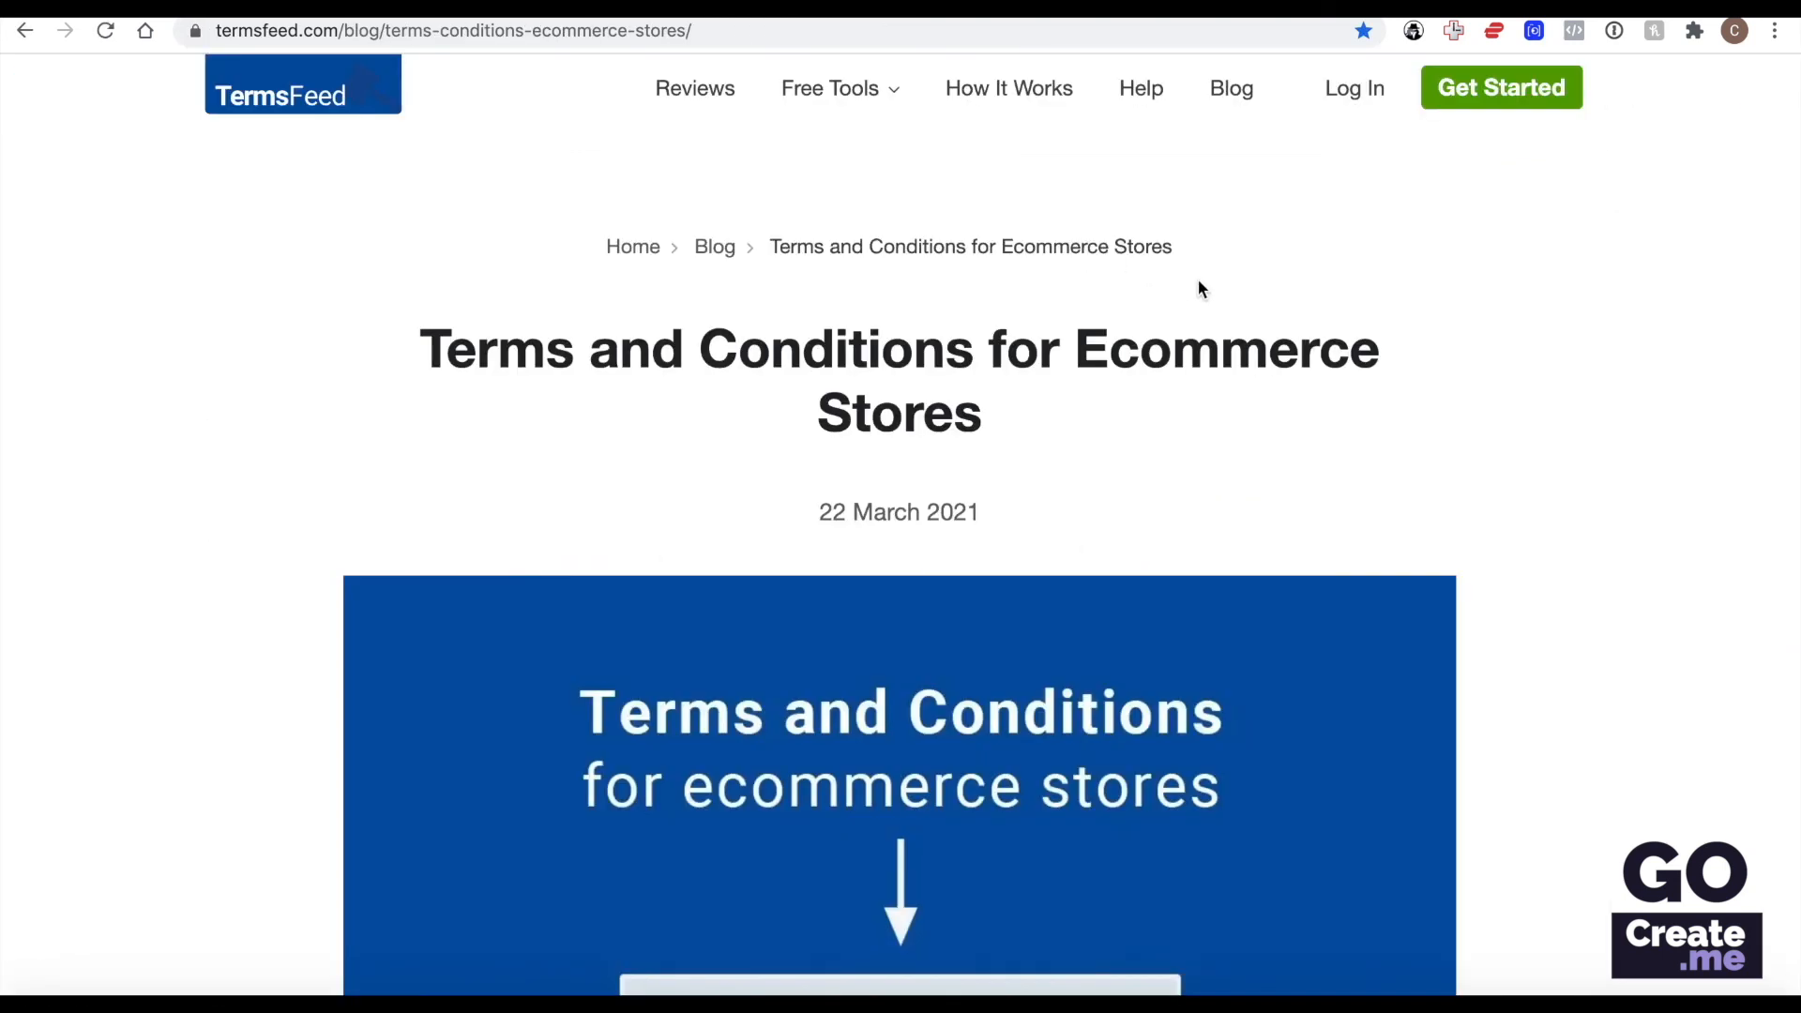
Read the TermsFeed article on terms and conditions for ecommerce stores, covering recommended clauses, example wording and the agreement generator instructions.
scroll(1197, 279, "down", 10)
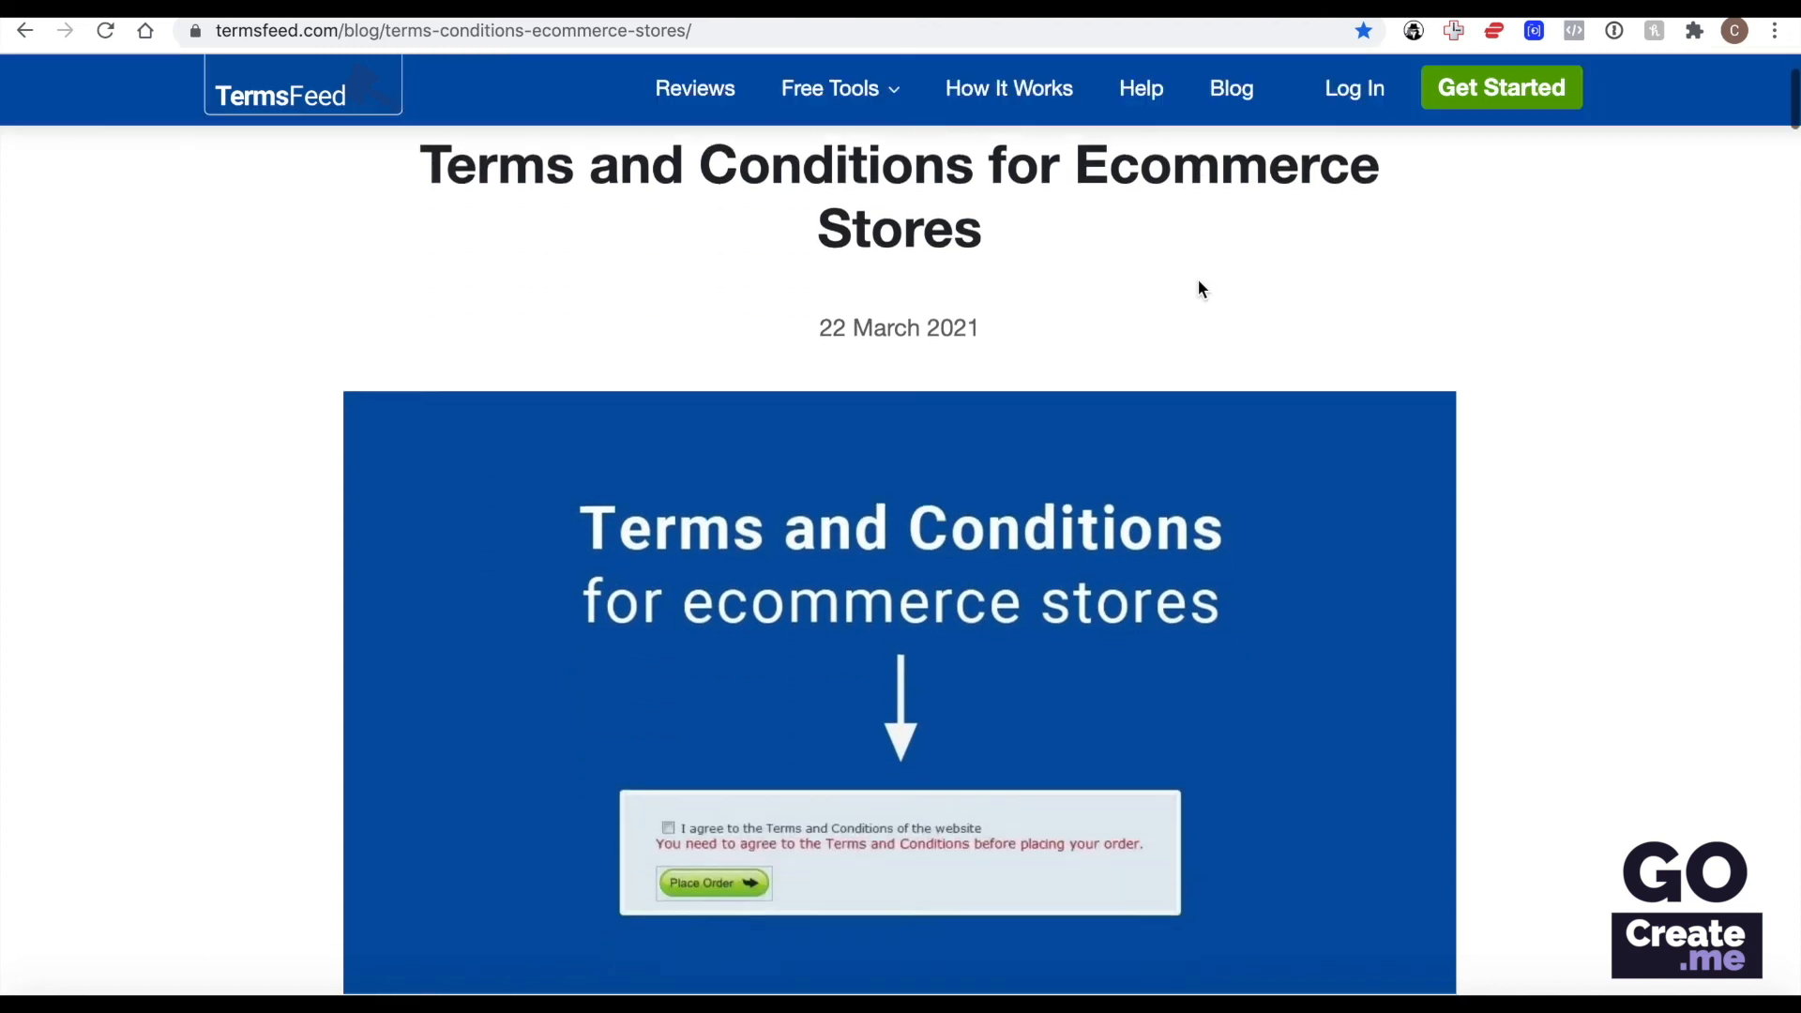
scroll(1199, 279, "down", 17)
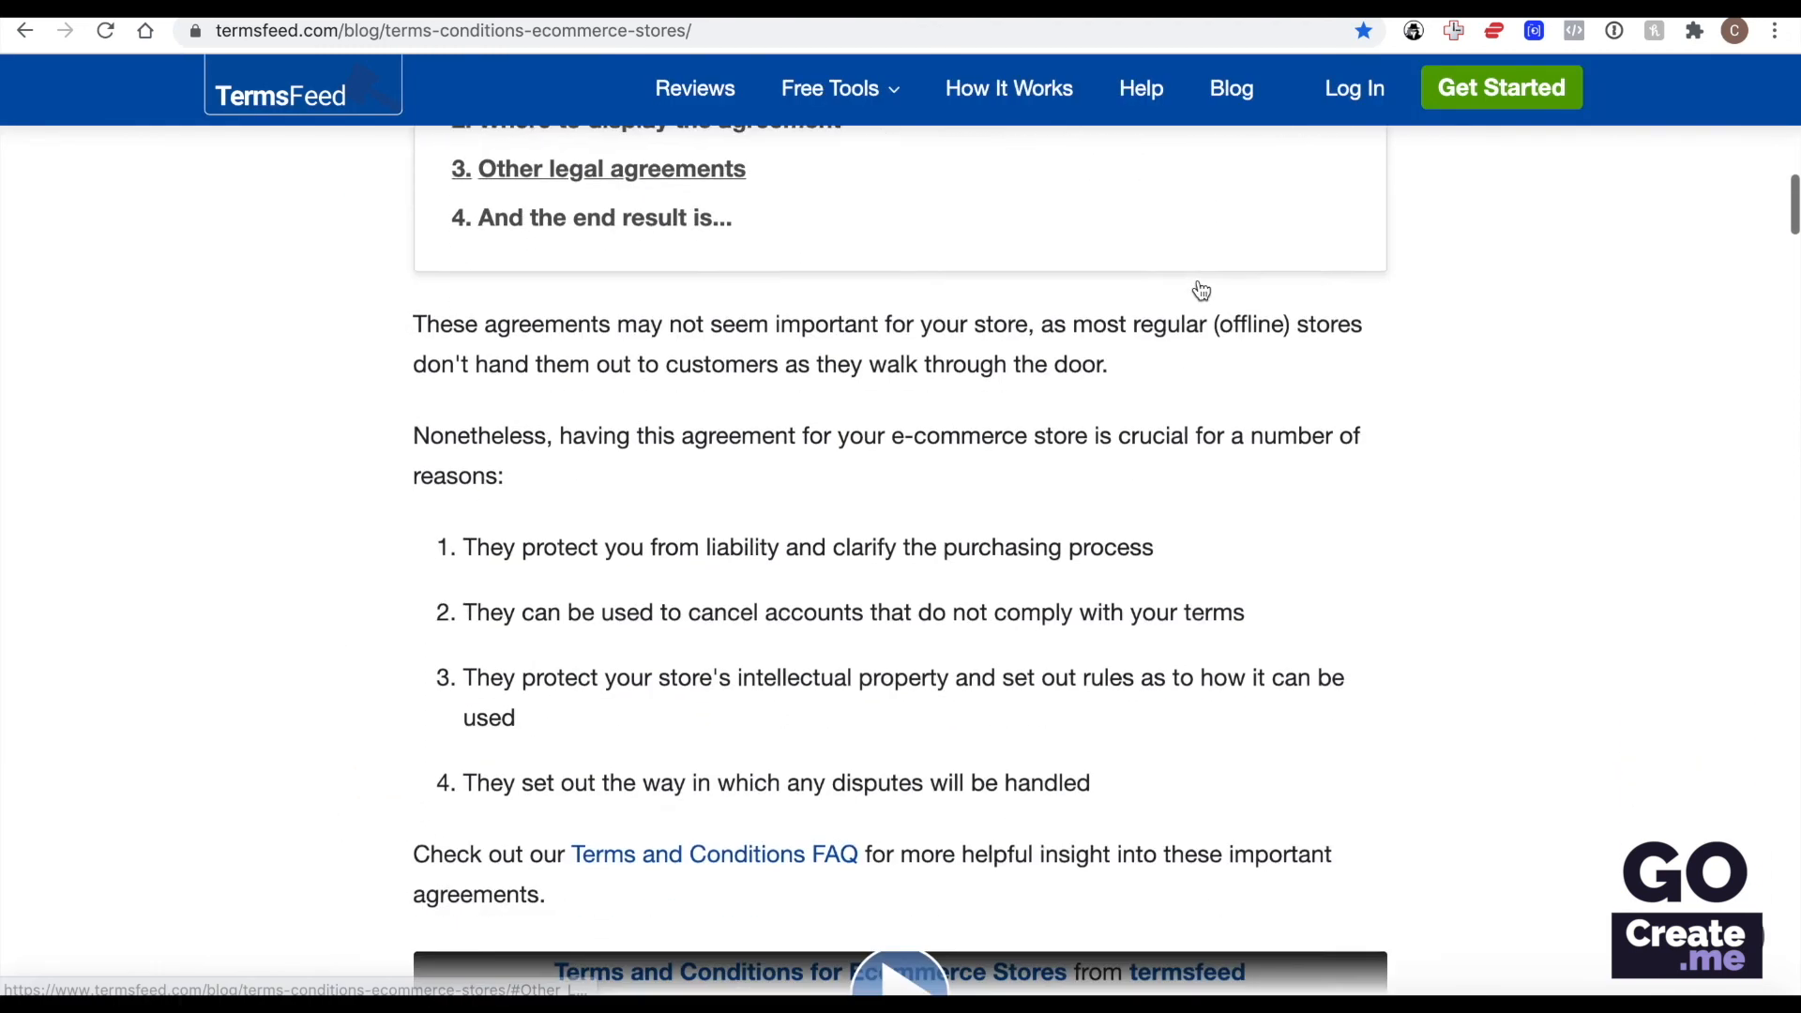
scroll(1201, 290, "down", 13)
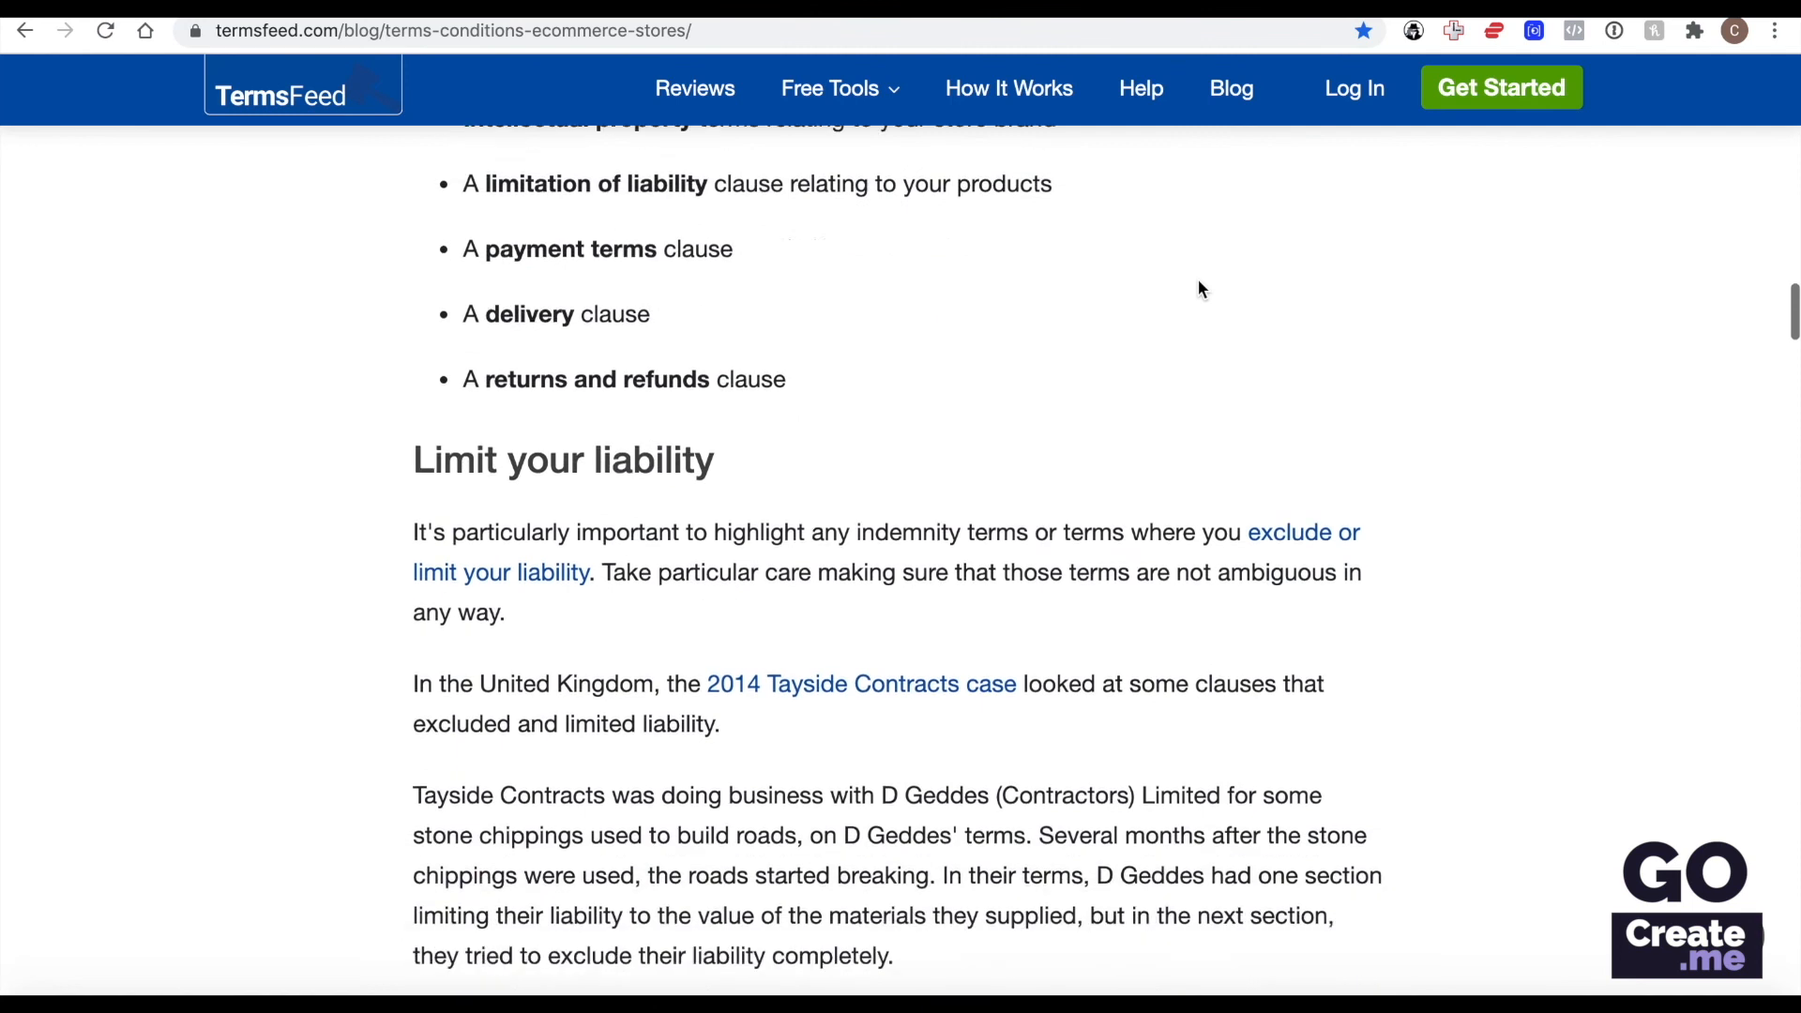
scroll(1201, 288, "down", 12)
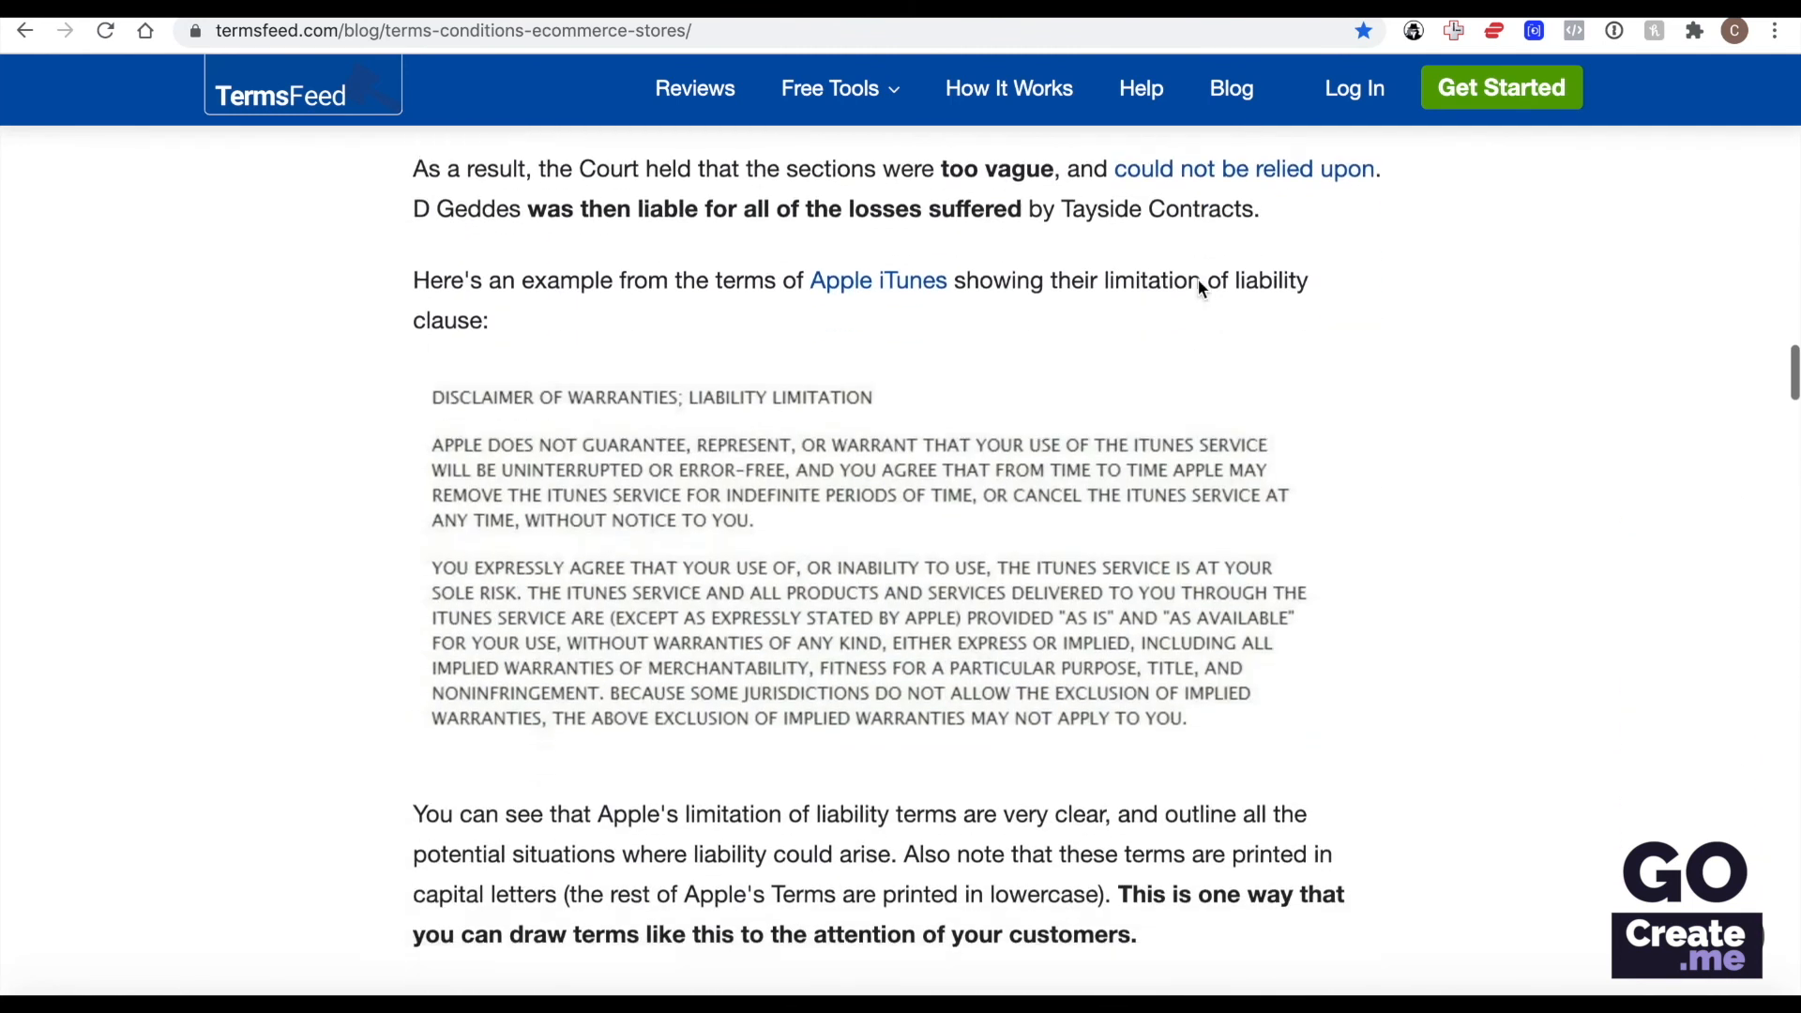
scroll(1199, 284, "down", 16)
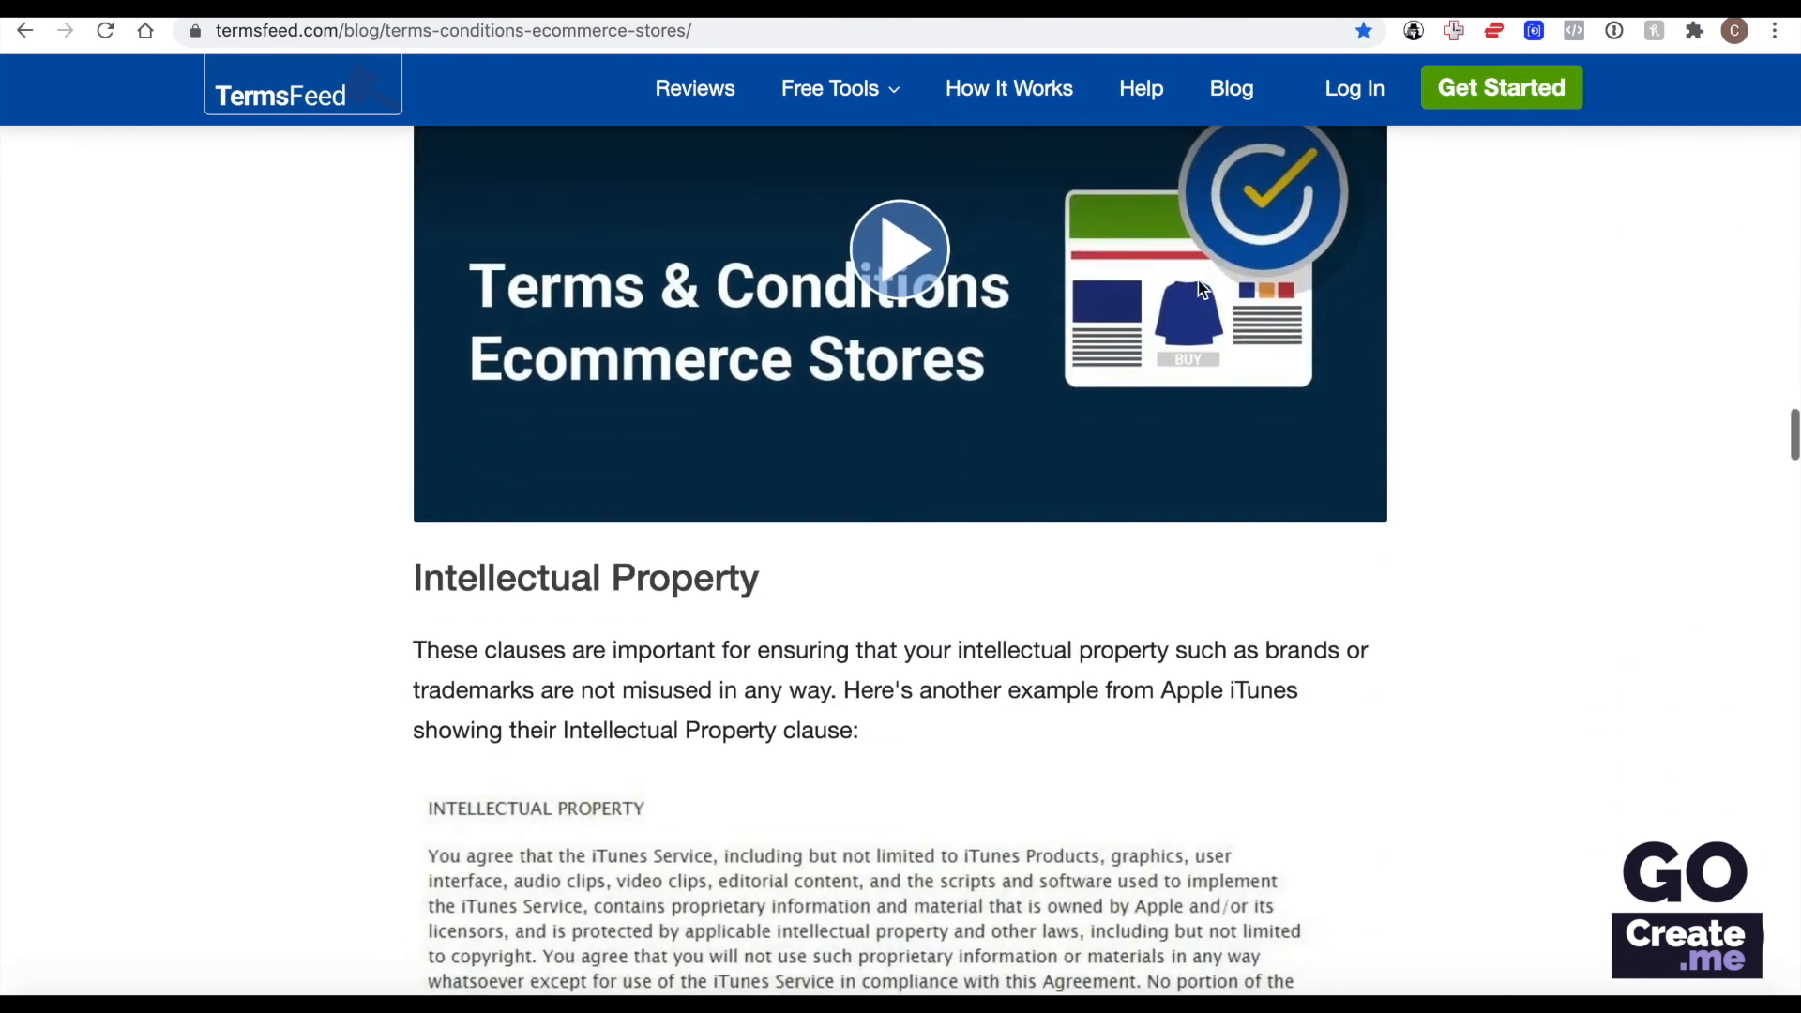
scroll(1199, 281, "down", 17)
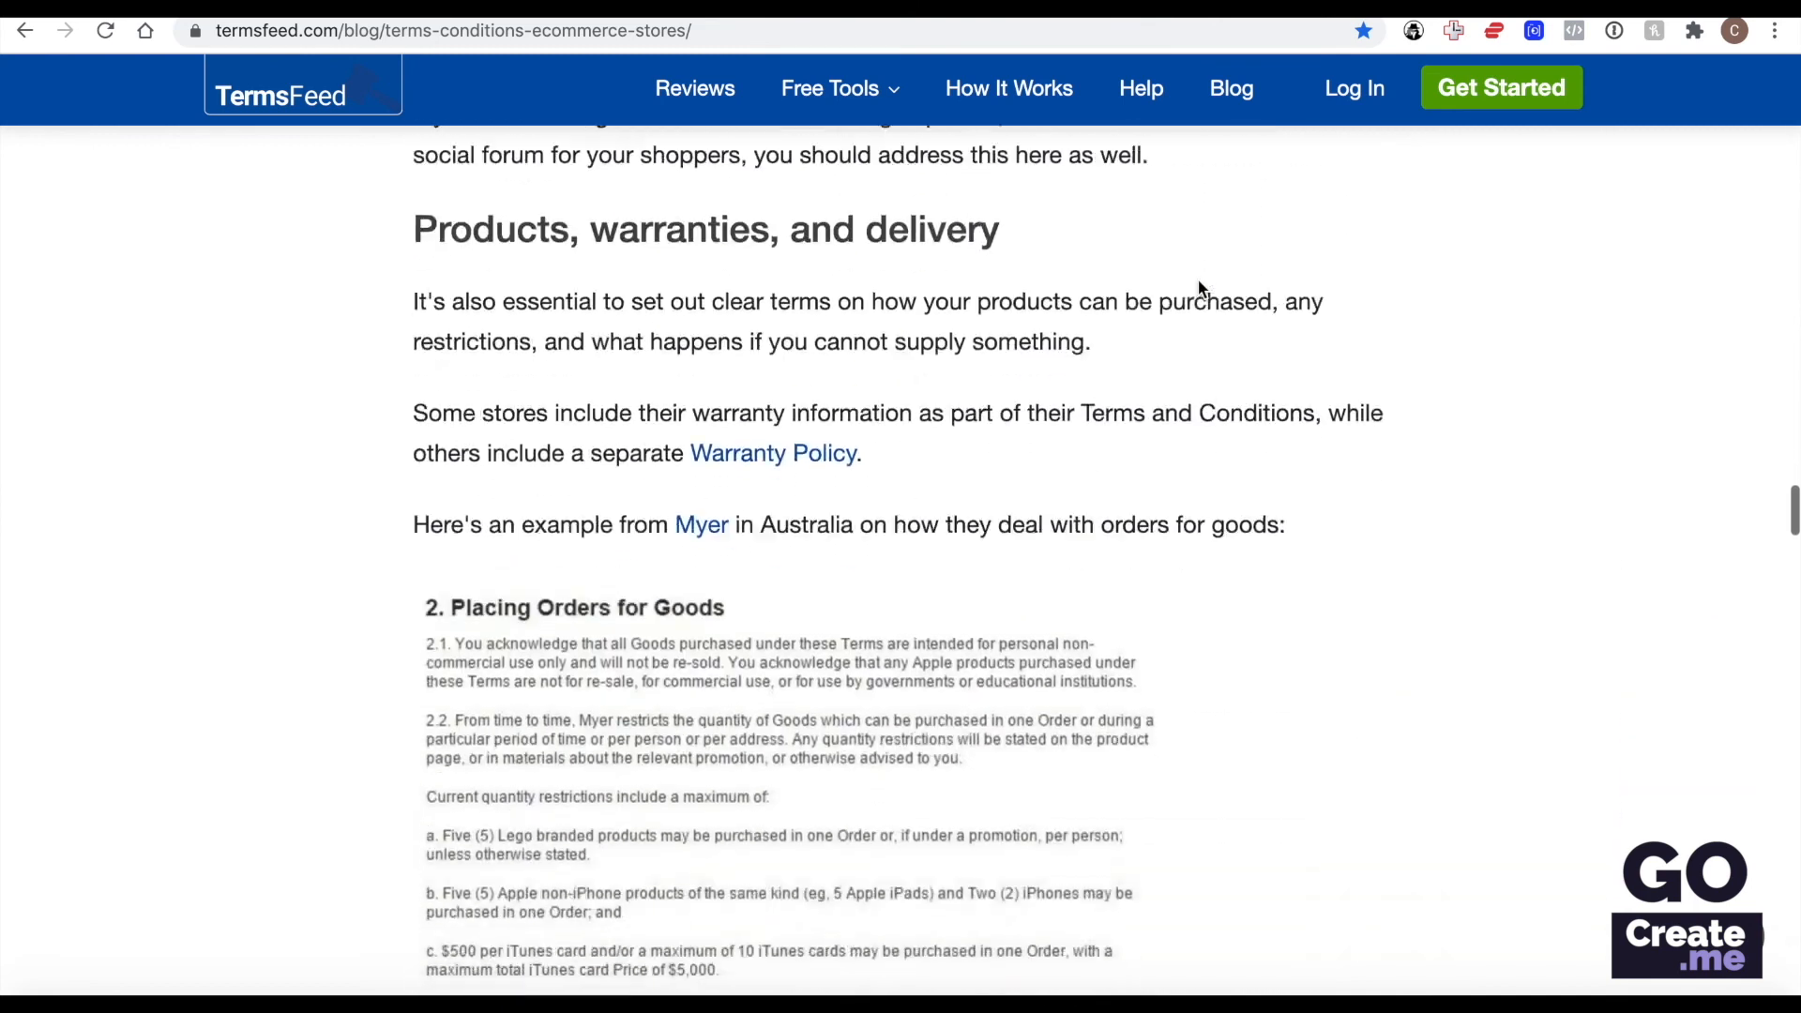
scroll(1199, 288, "down", 13)
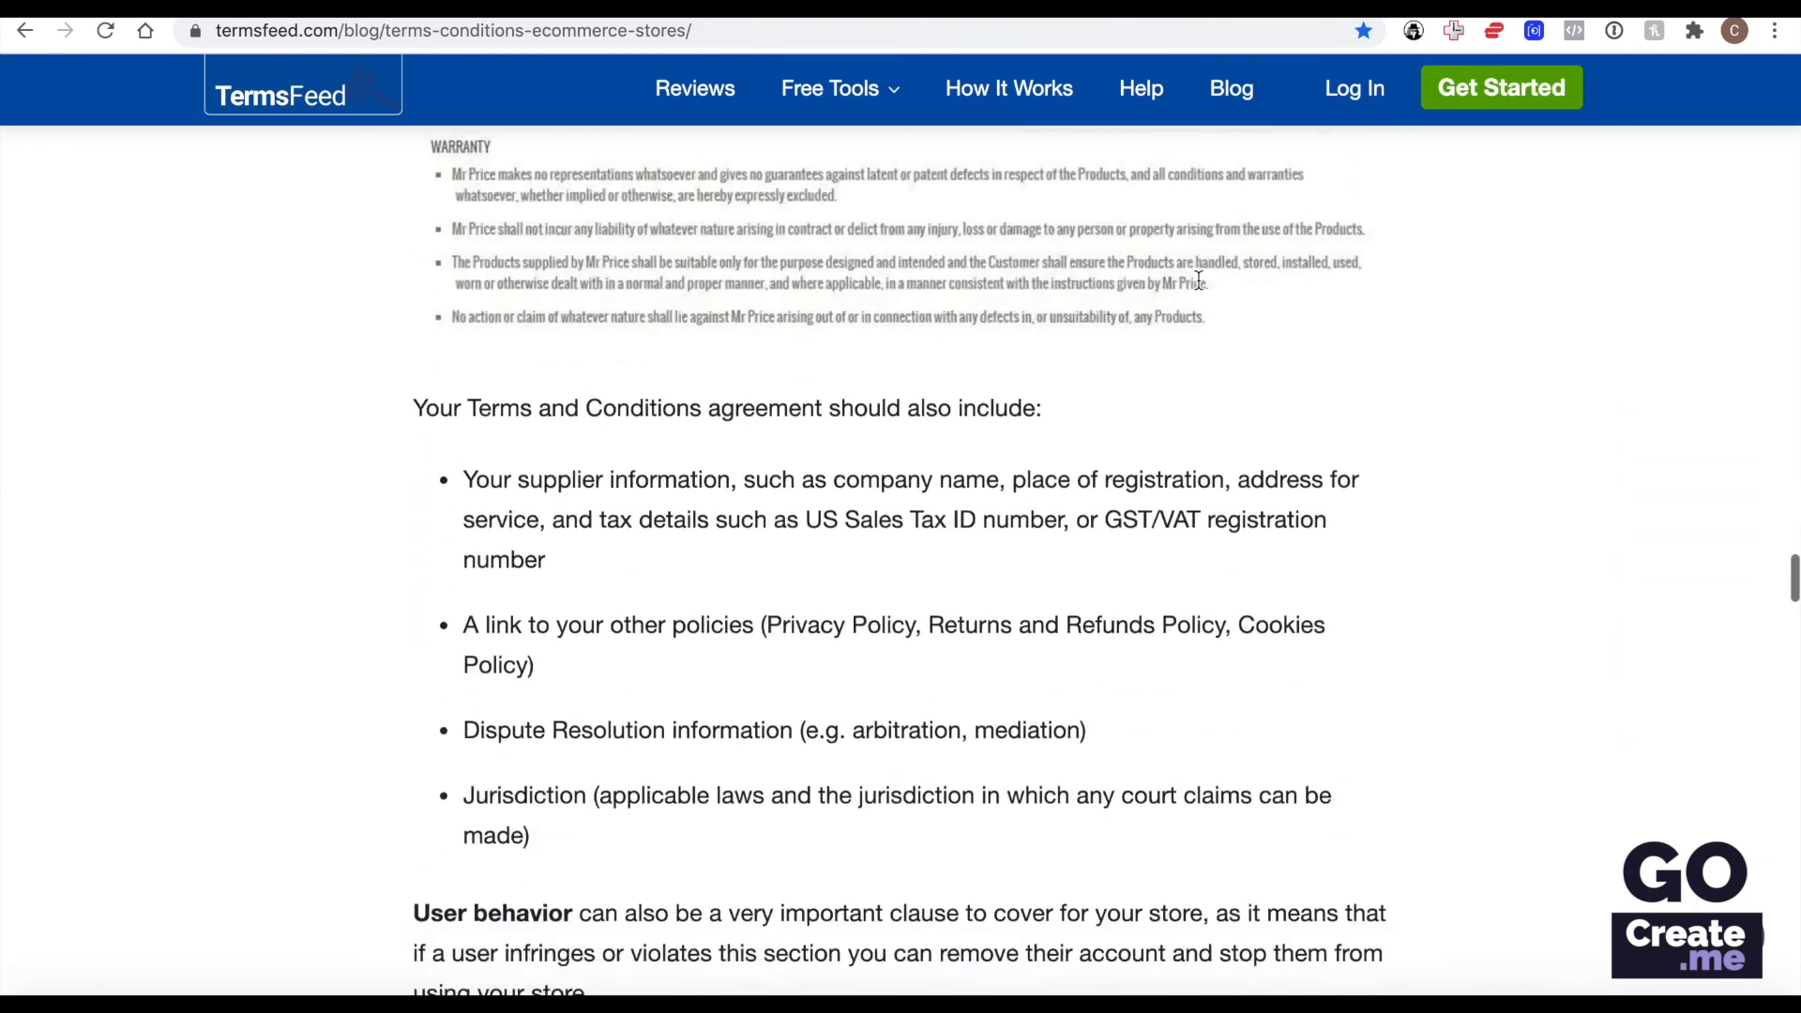
scroll(1197, 279, "down", 12)
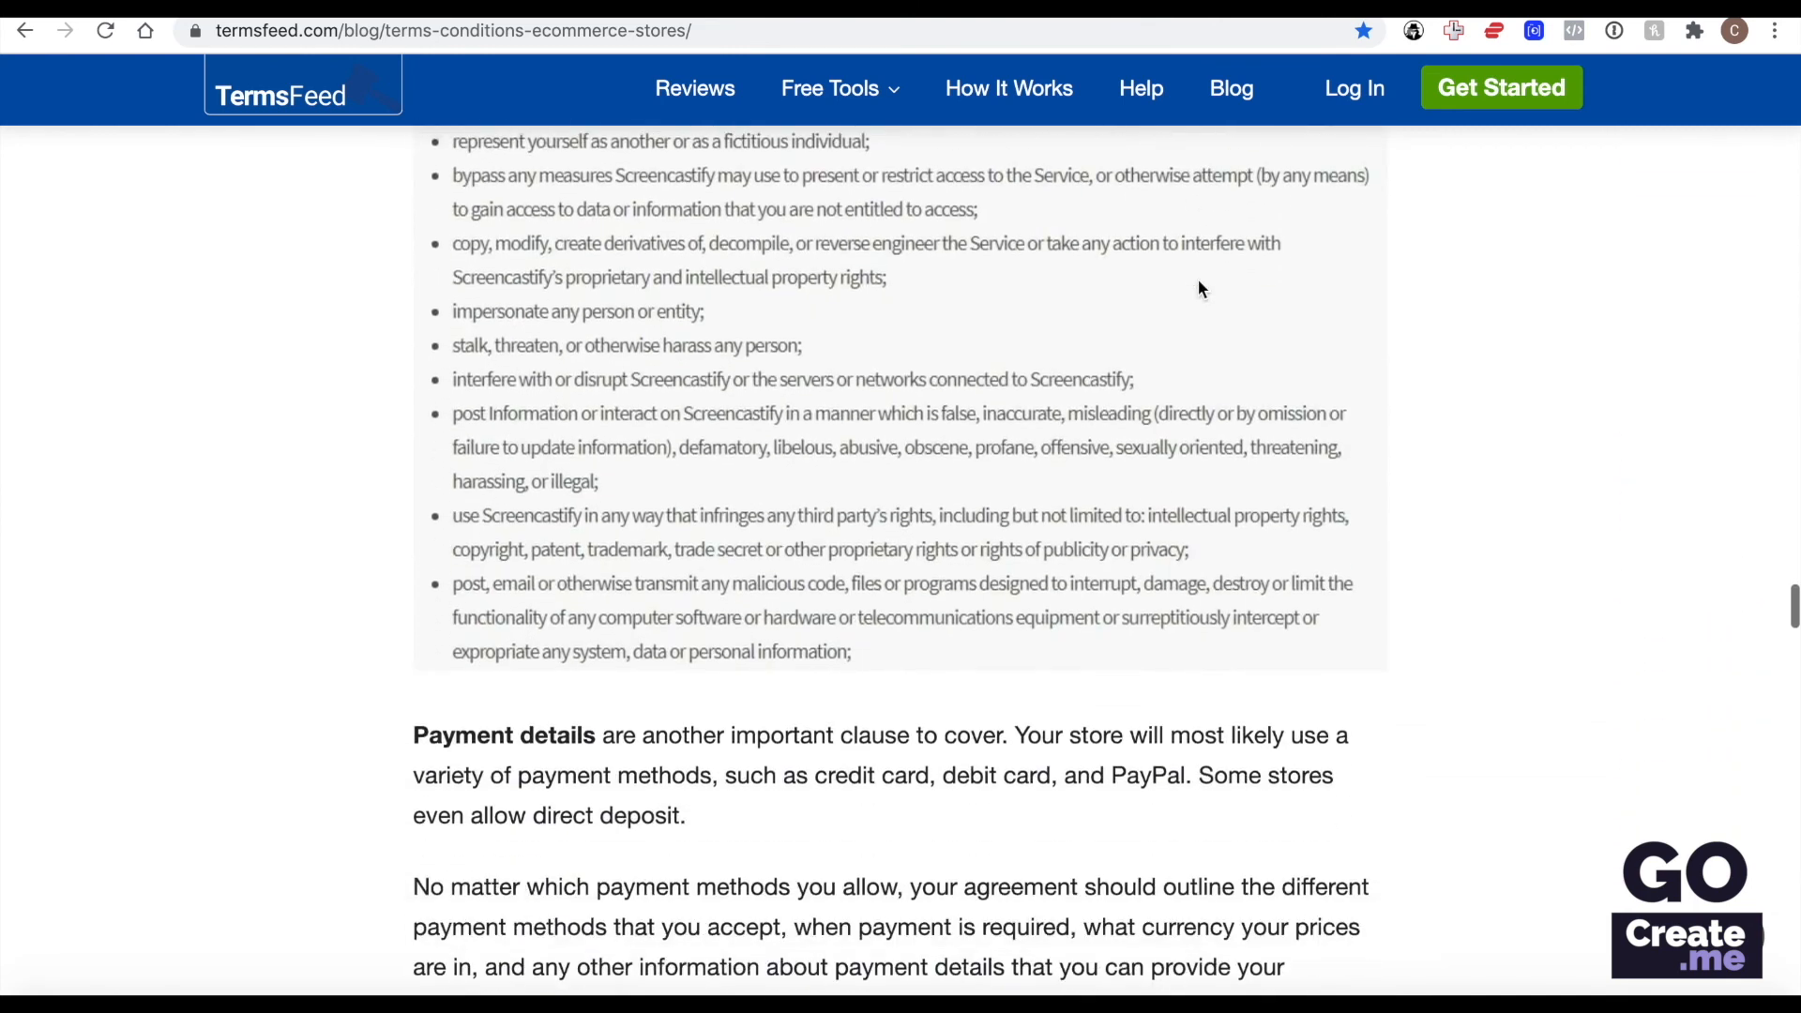
scroll(1199, 280, "down", 4)
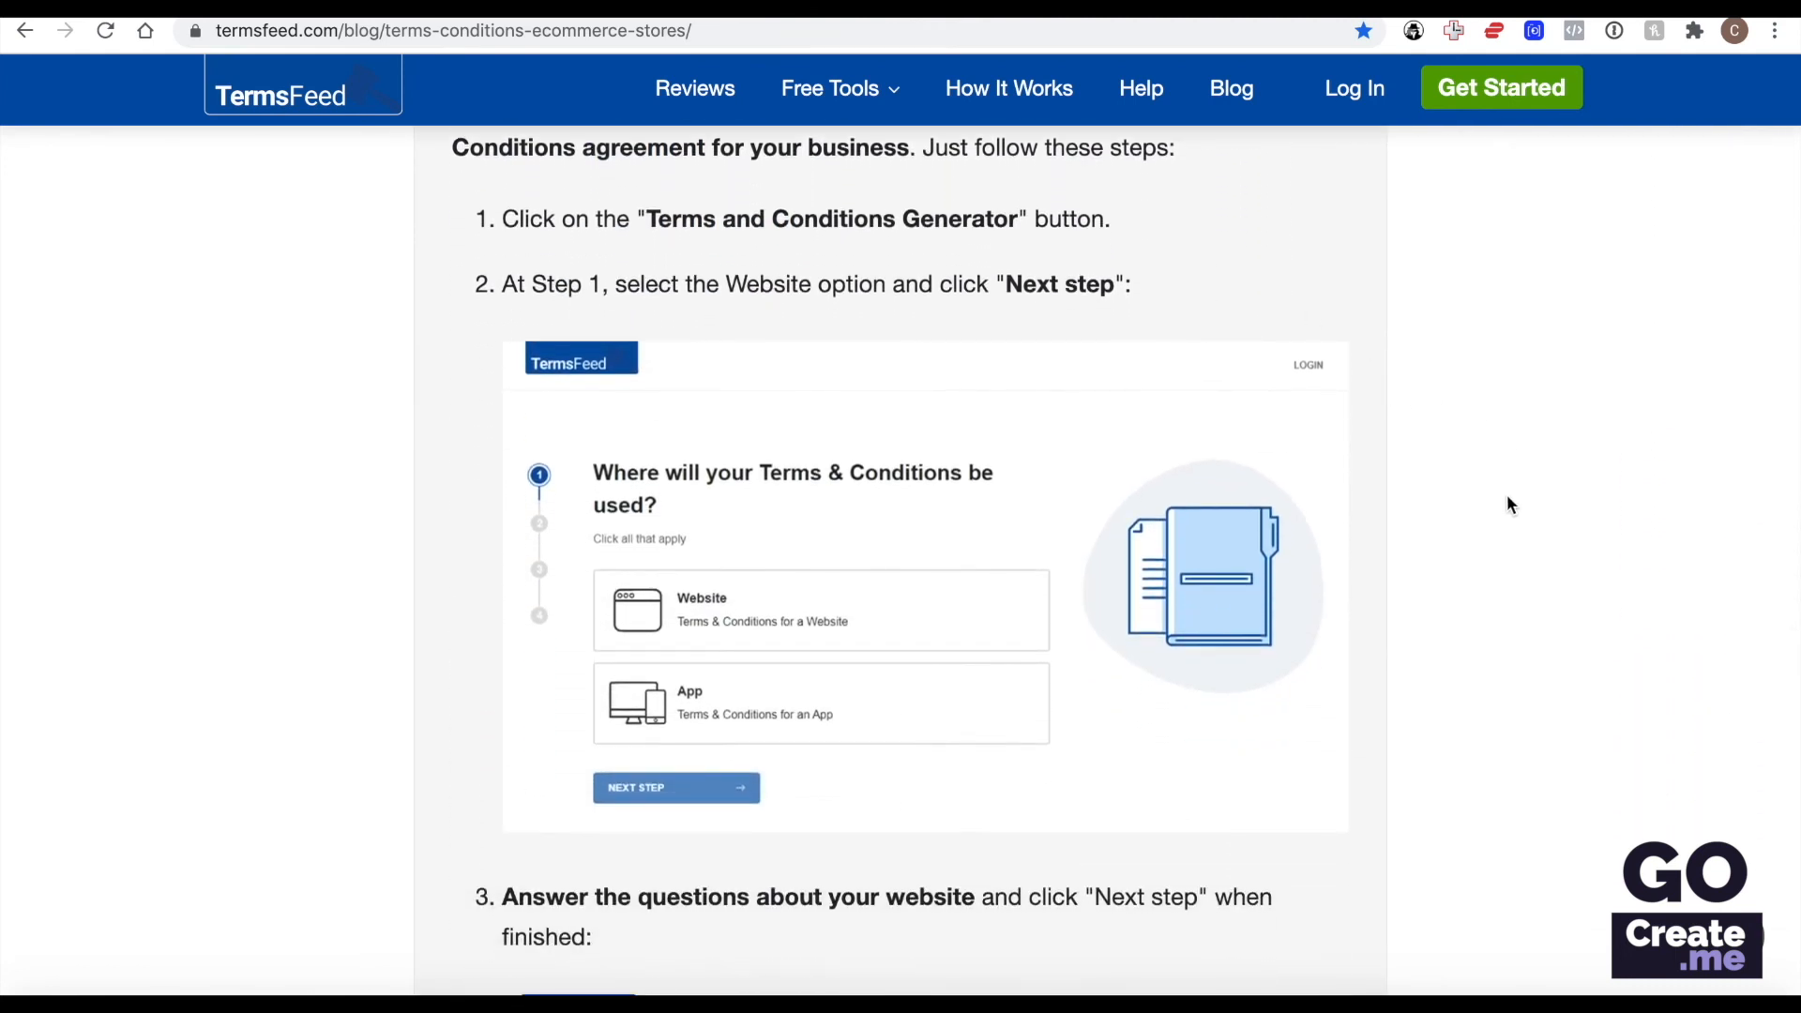
scroll(1507, 503, "down", 5)
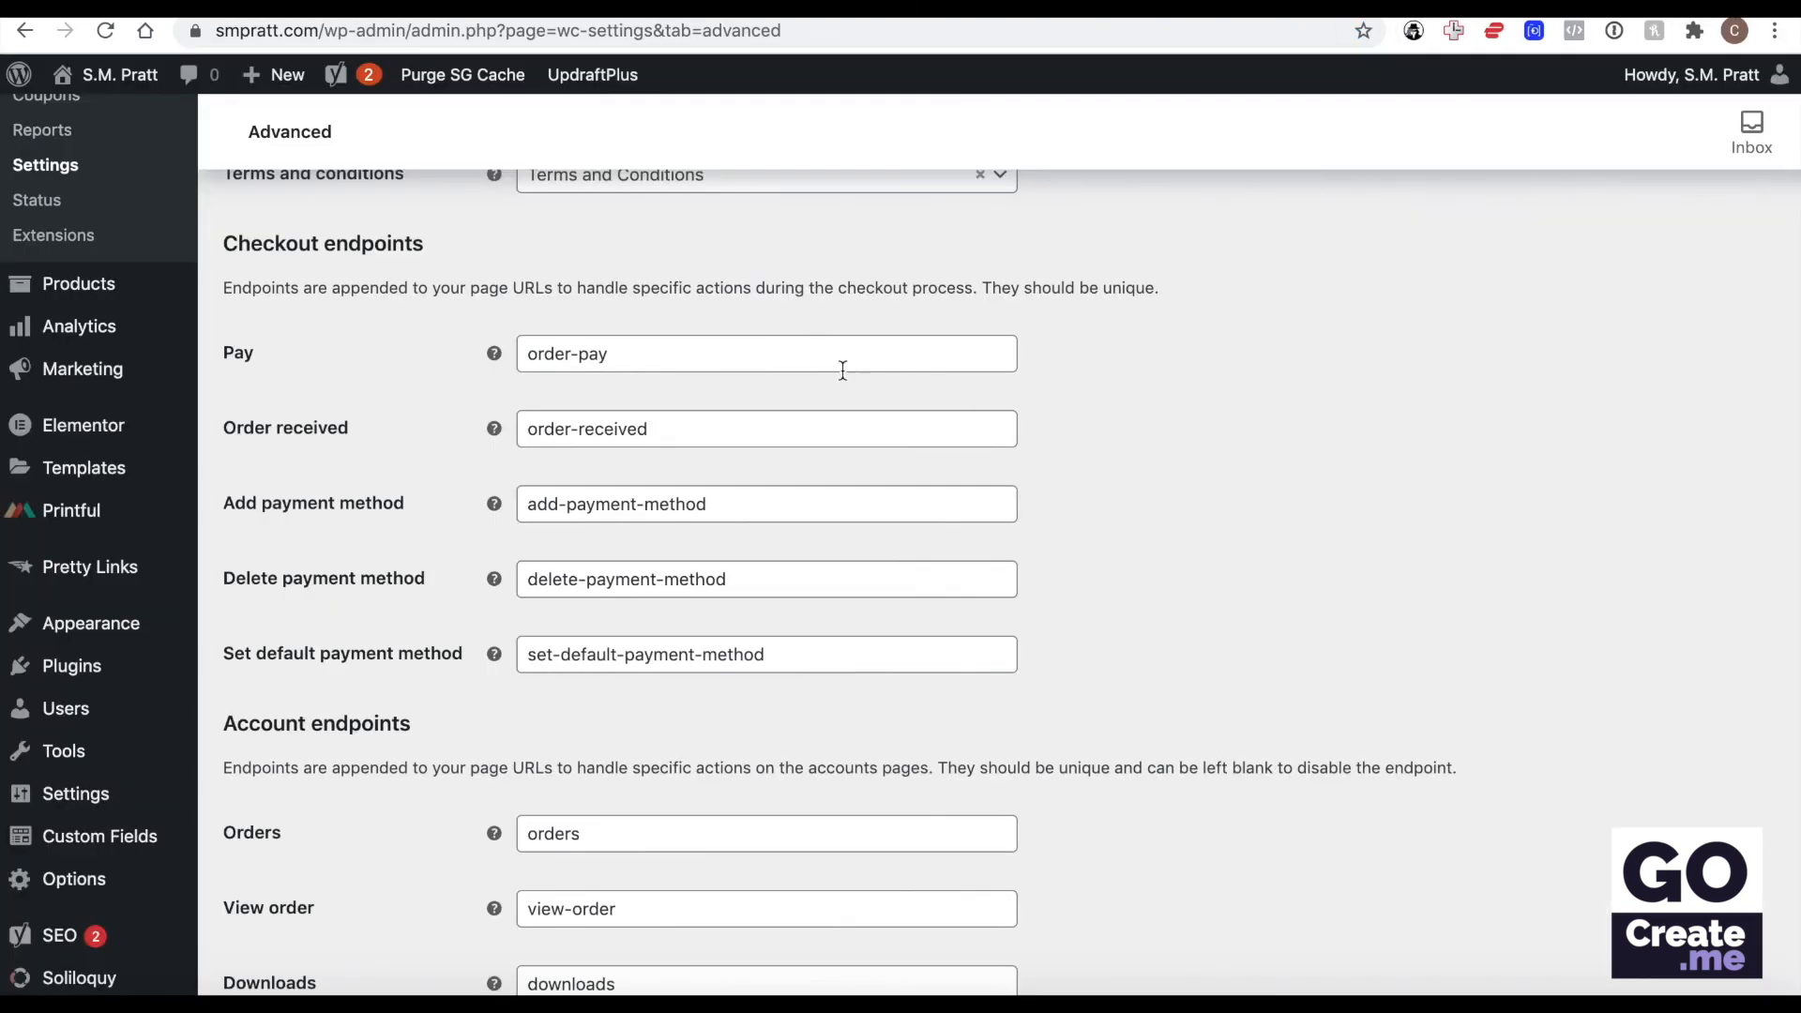
Review the checkout and account endpoints in the WooCommerce Advanced page setup, and open the REST API settings.
scroll(889, 606, "down", 4)
scroll(890, 608, "down", 2)
scroll(891, 608, "up", 12)
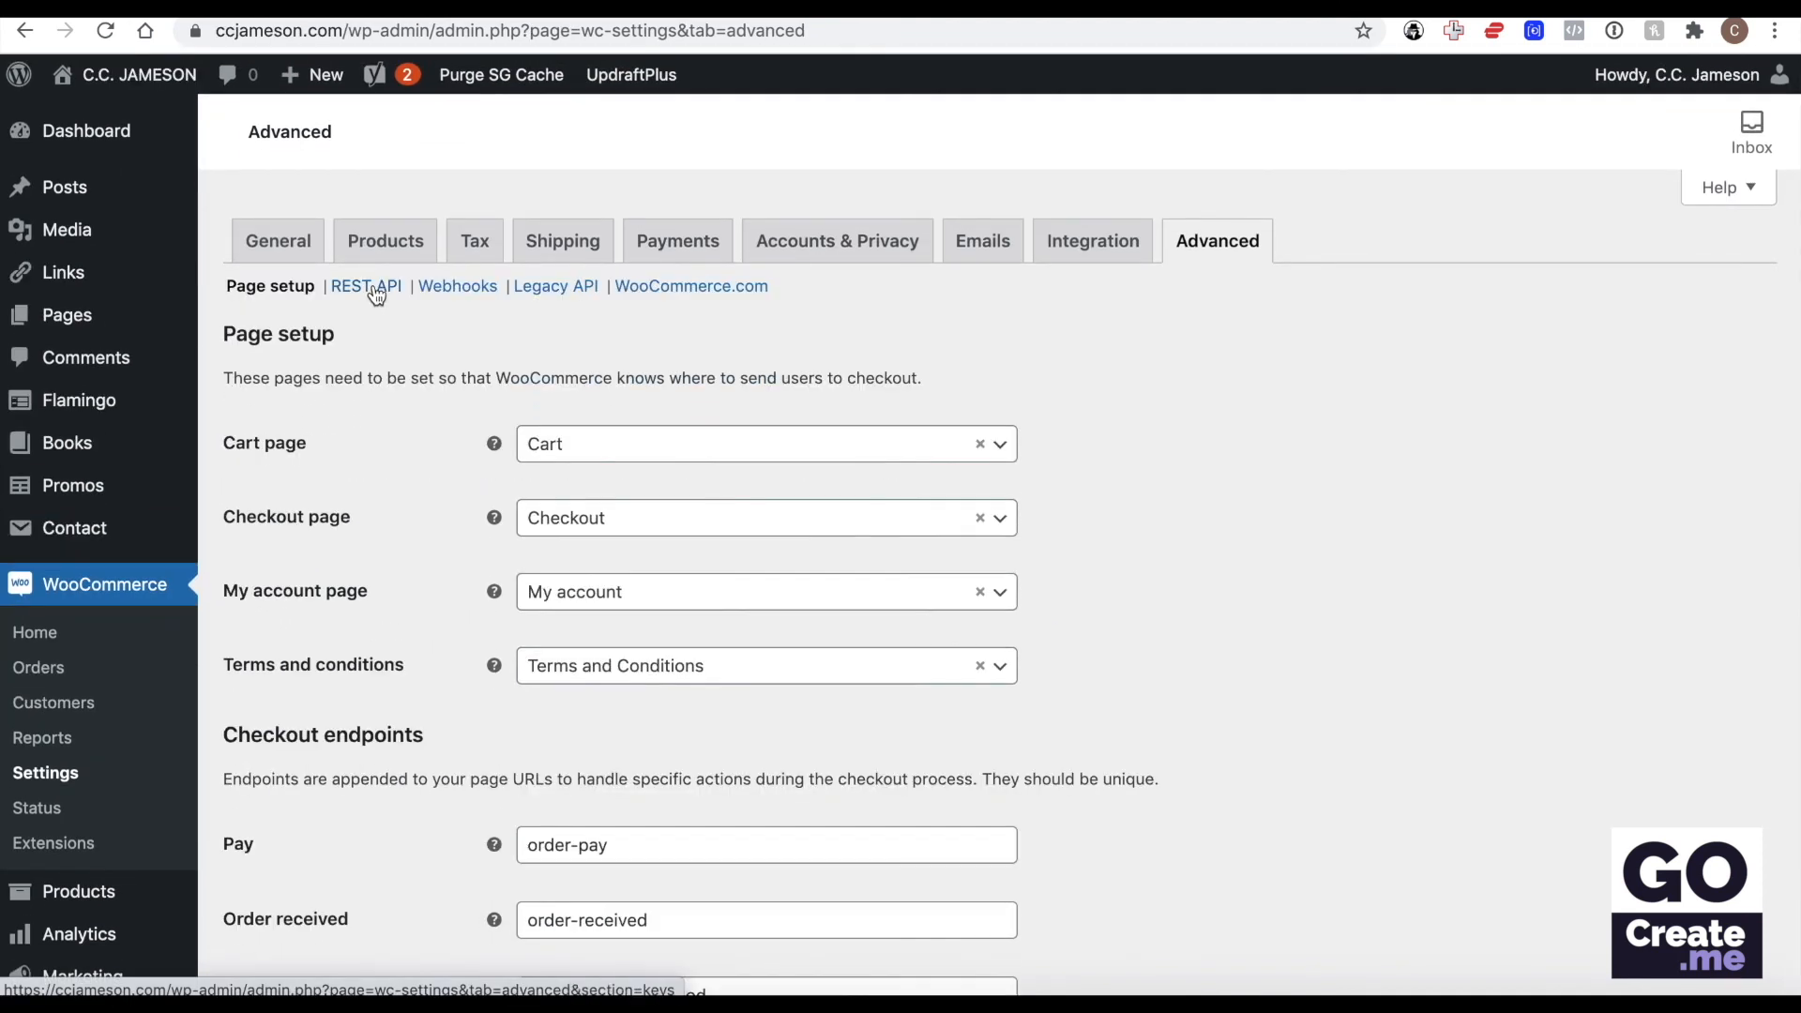
left_click(374, 289)
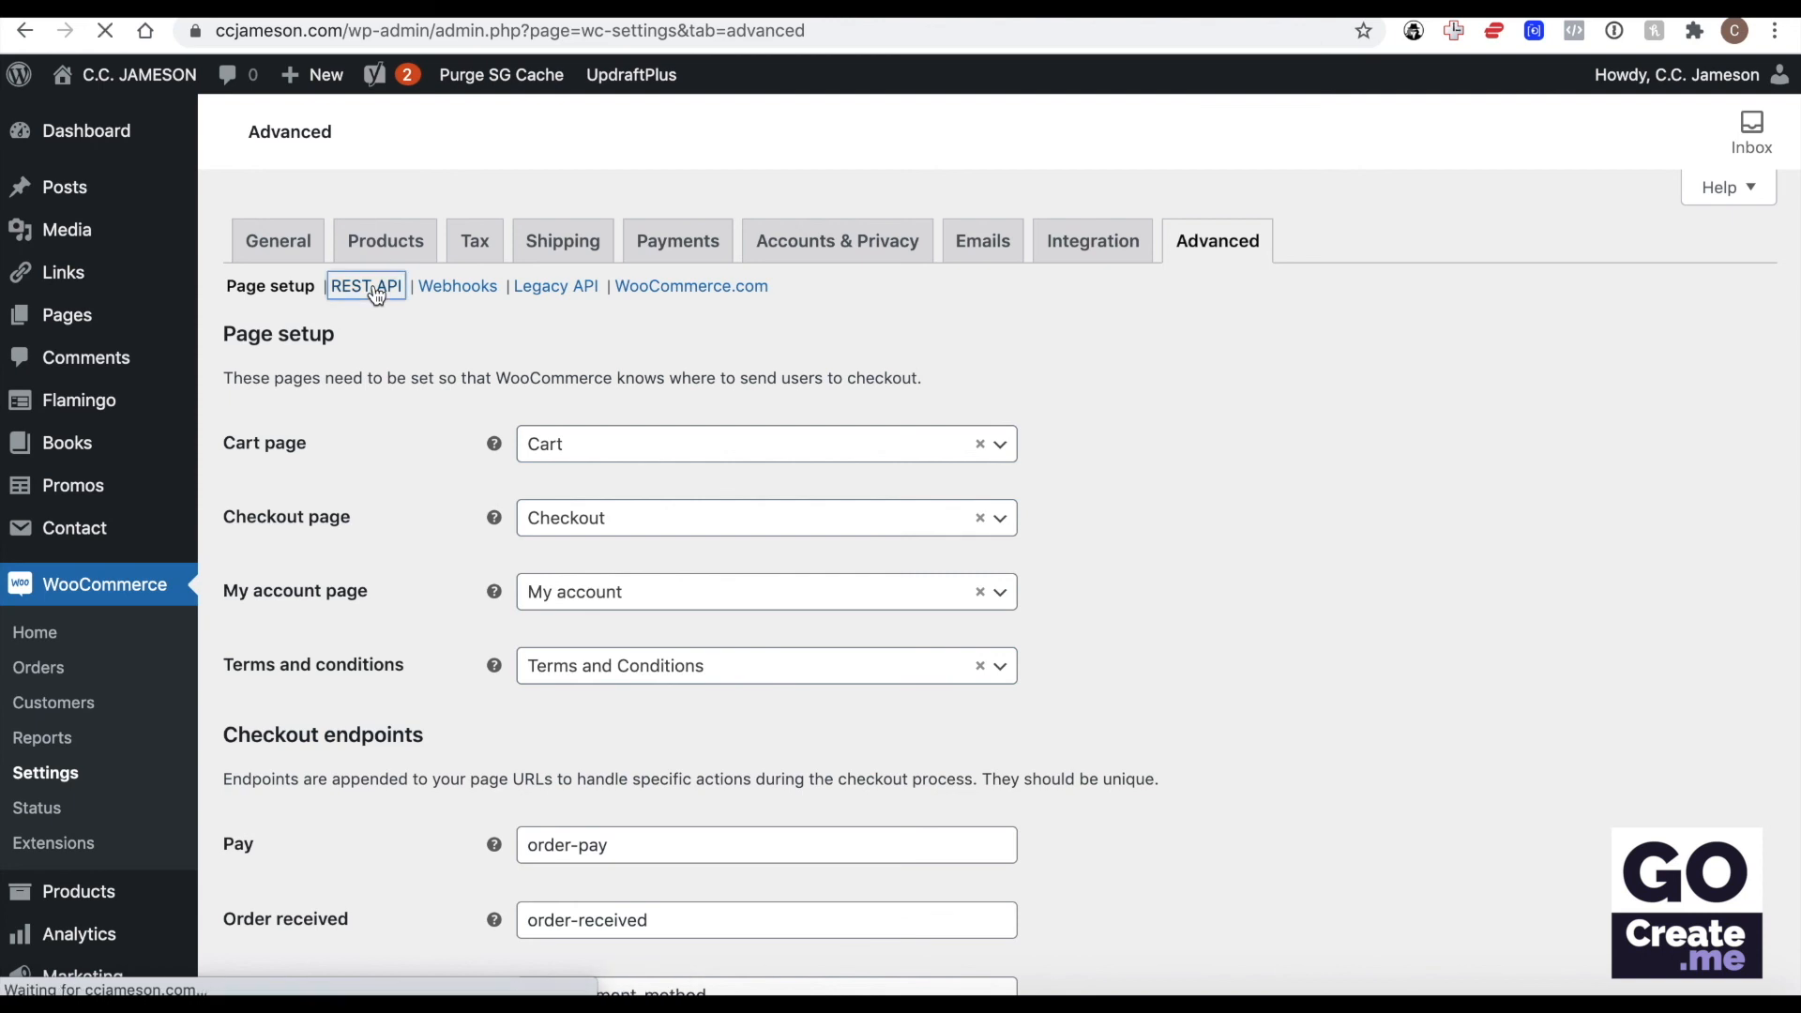